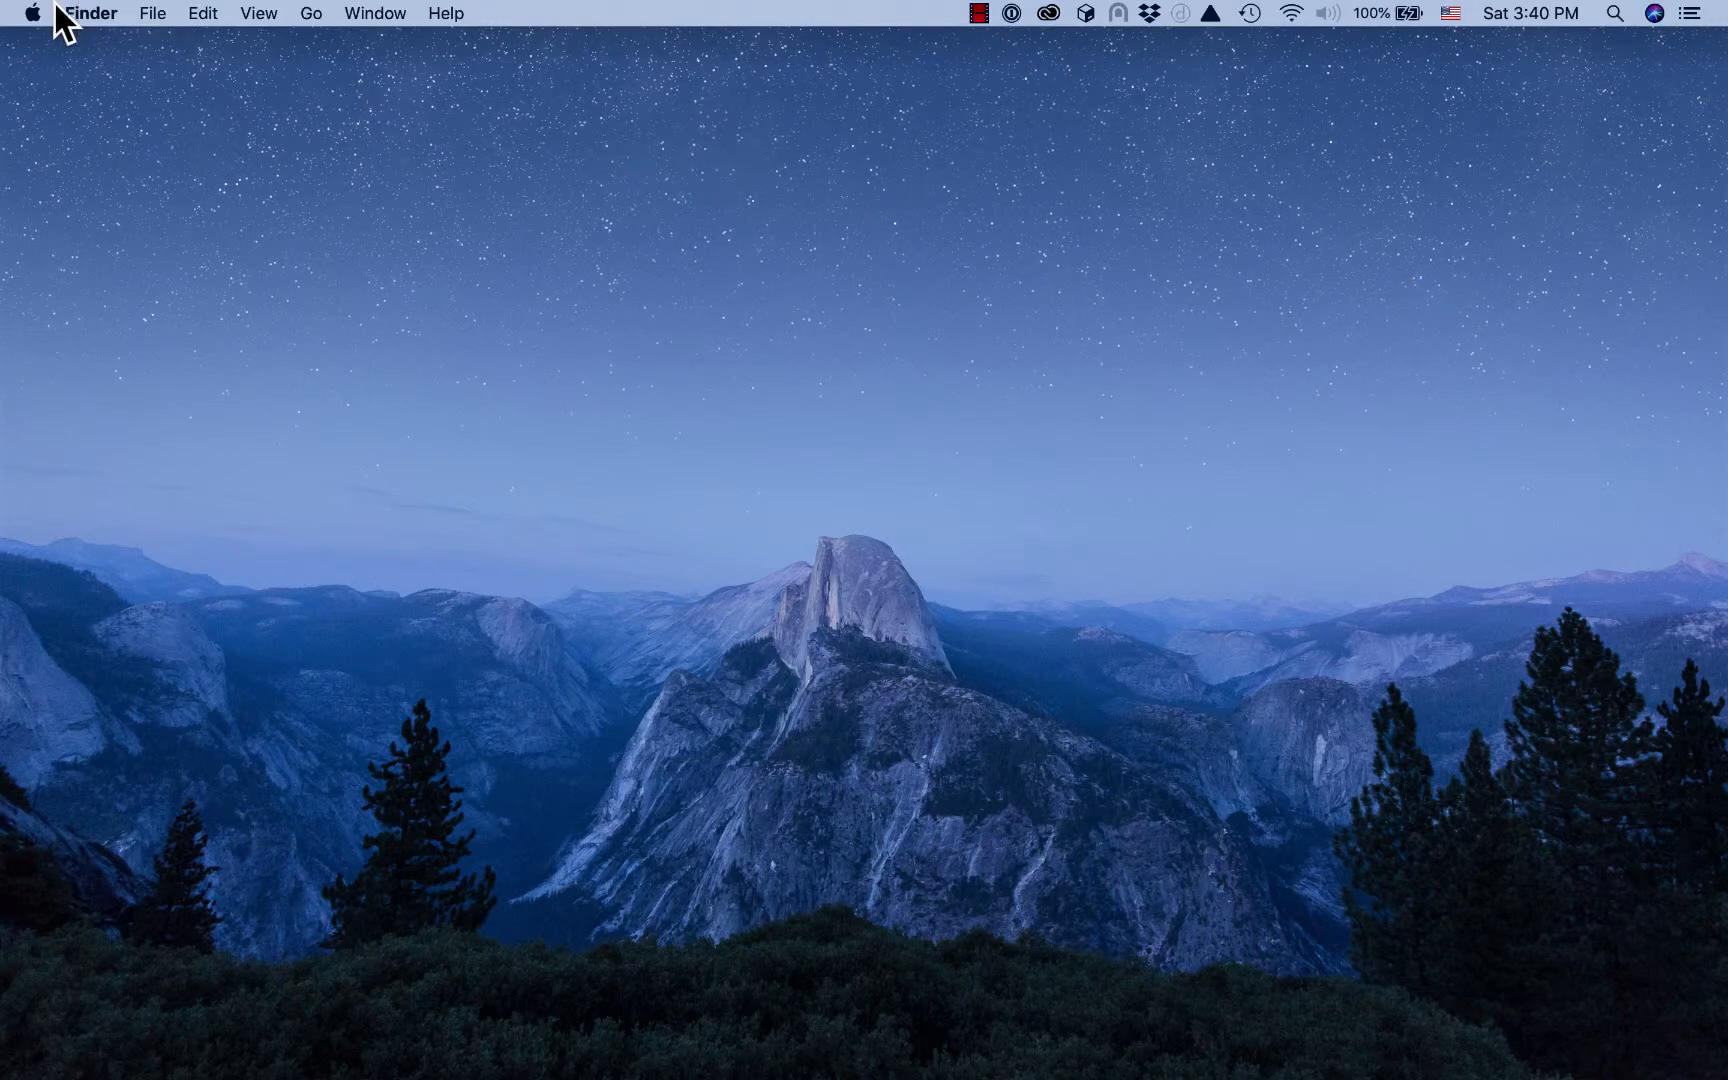
# Step: Check the installed macOS version in the Mac's system overview, then close the overview
pyautogui.click(28, 18)
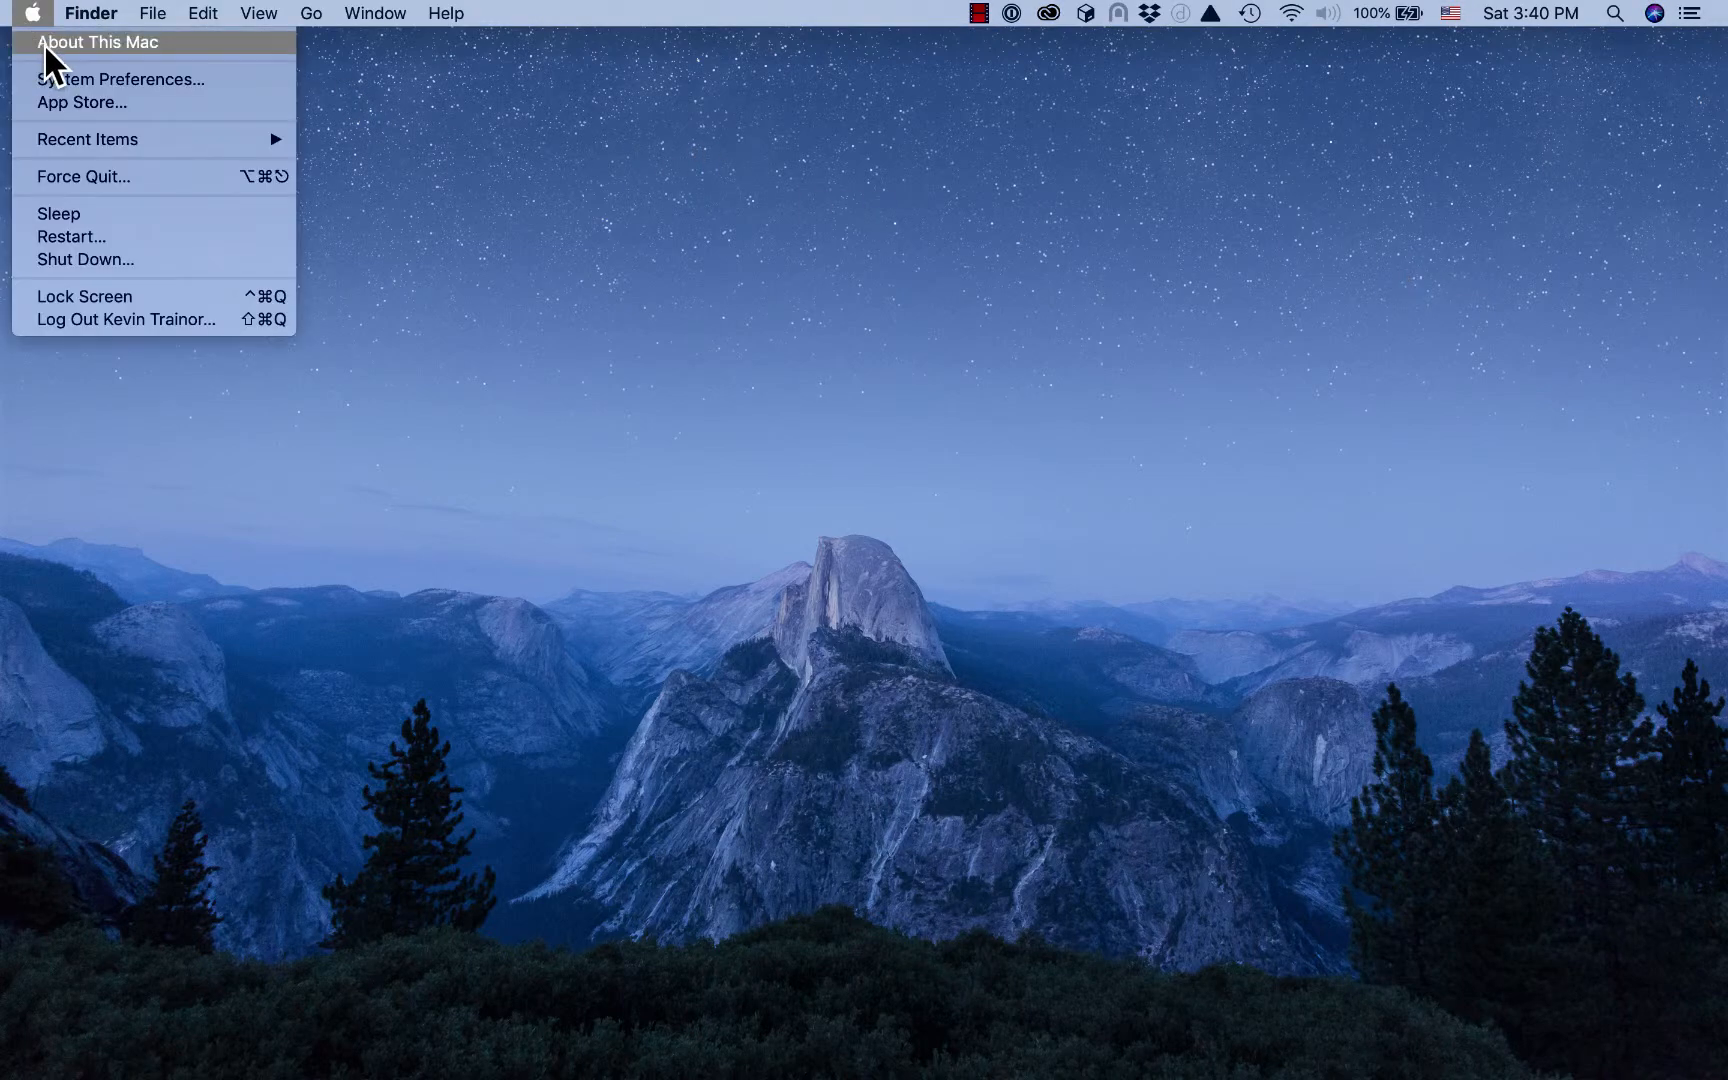
pyautogui.click(45, 43)
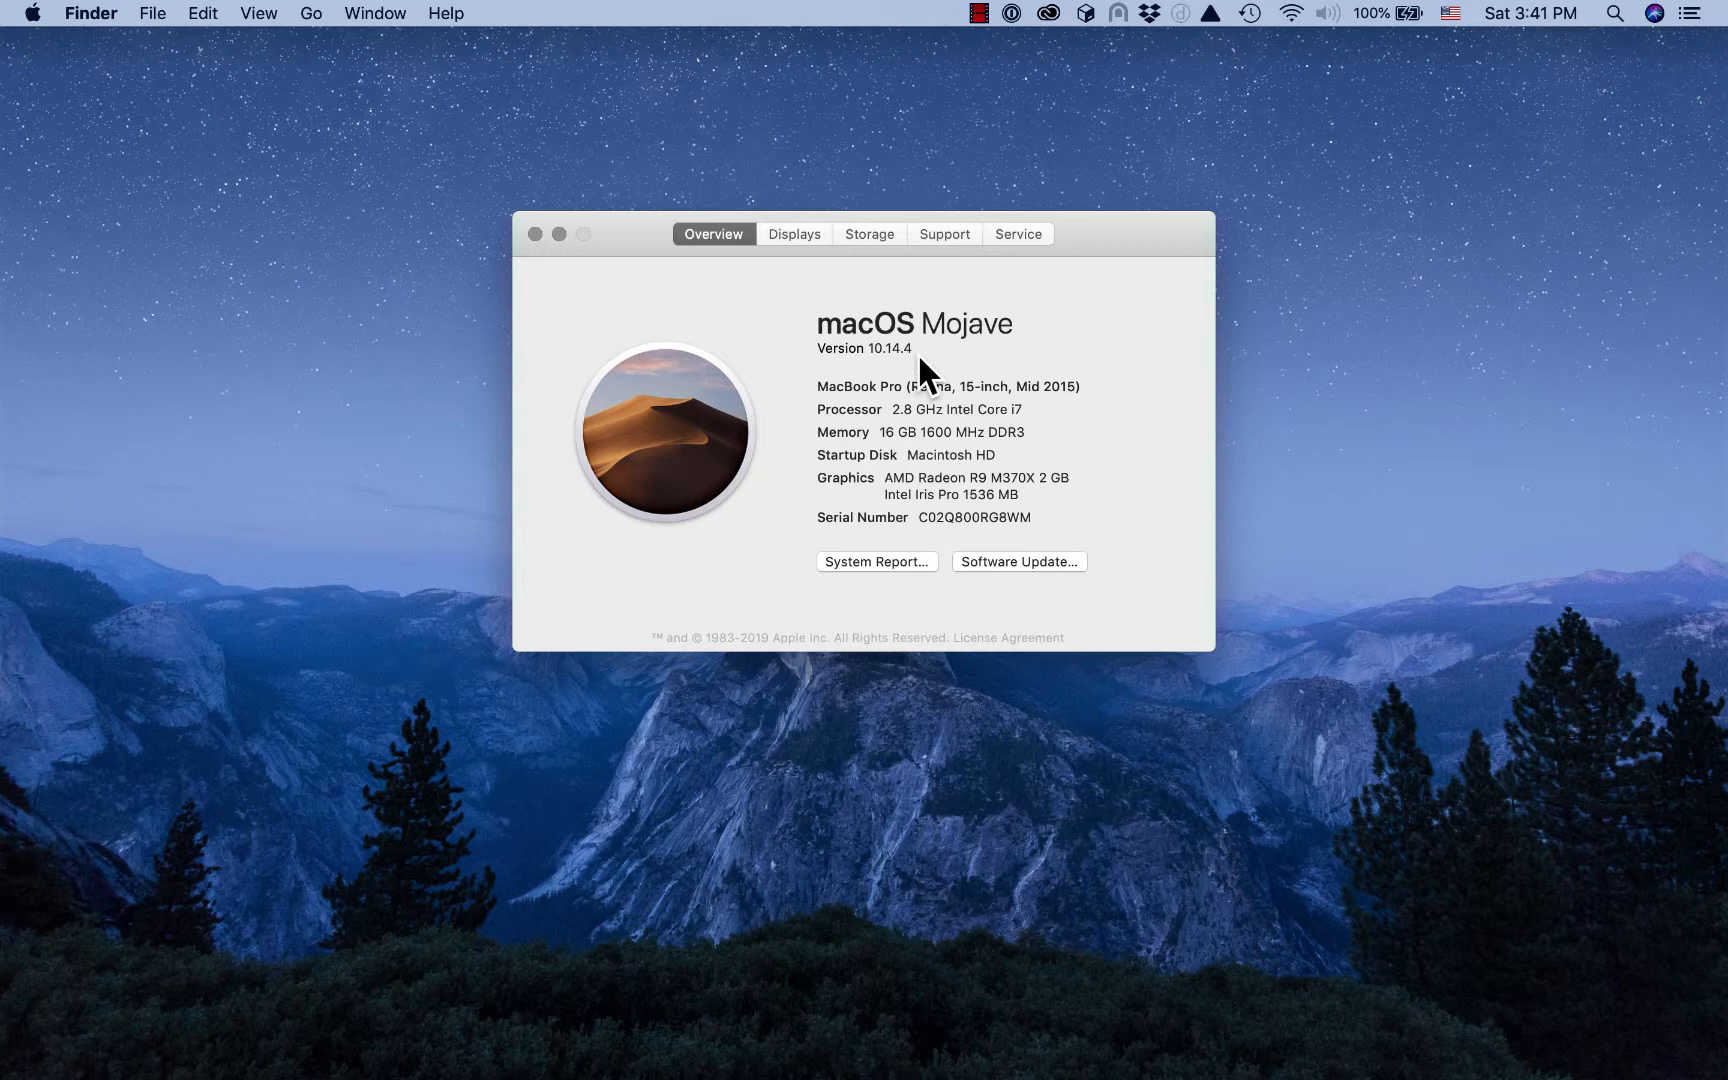
pyautogui.click(535, 234)
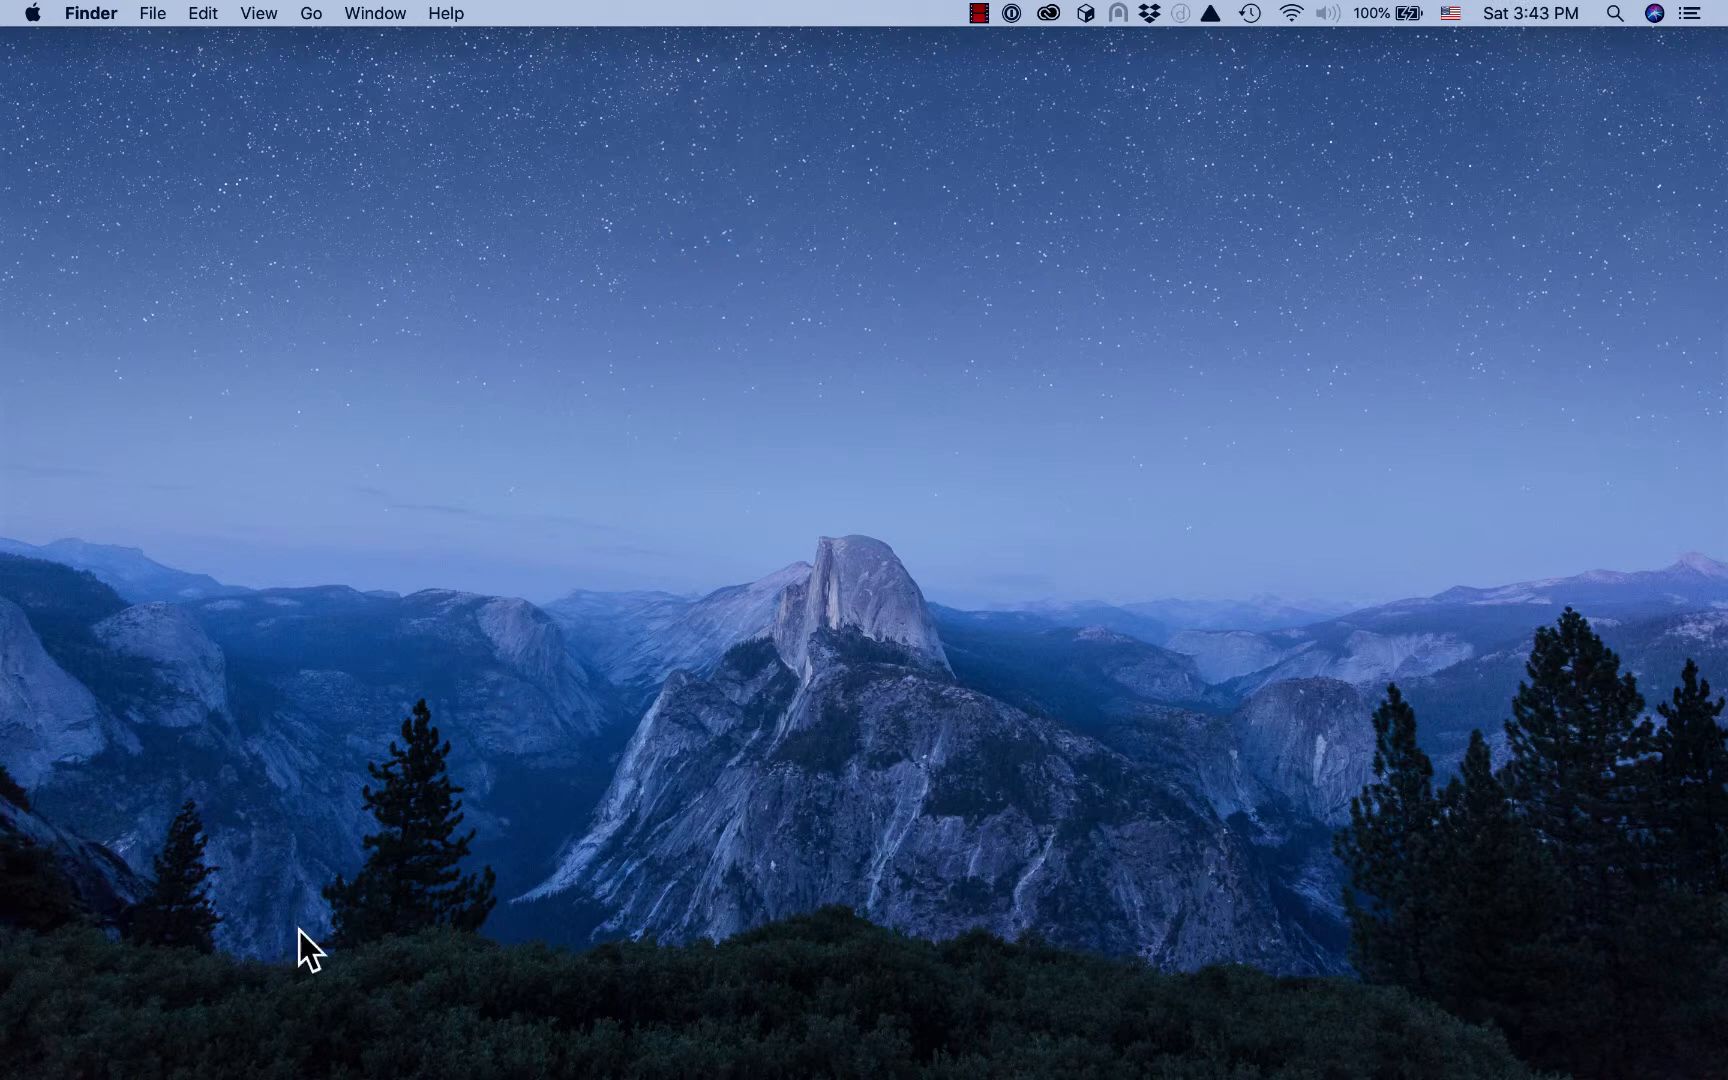
# Step: Switch to Safari and search the web for "mysql"
pyautogui.moveTo(243, 1075)
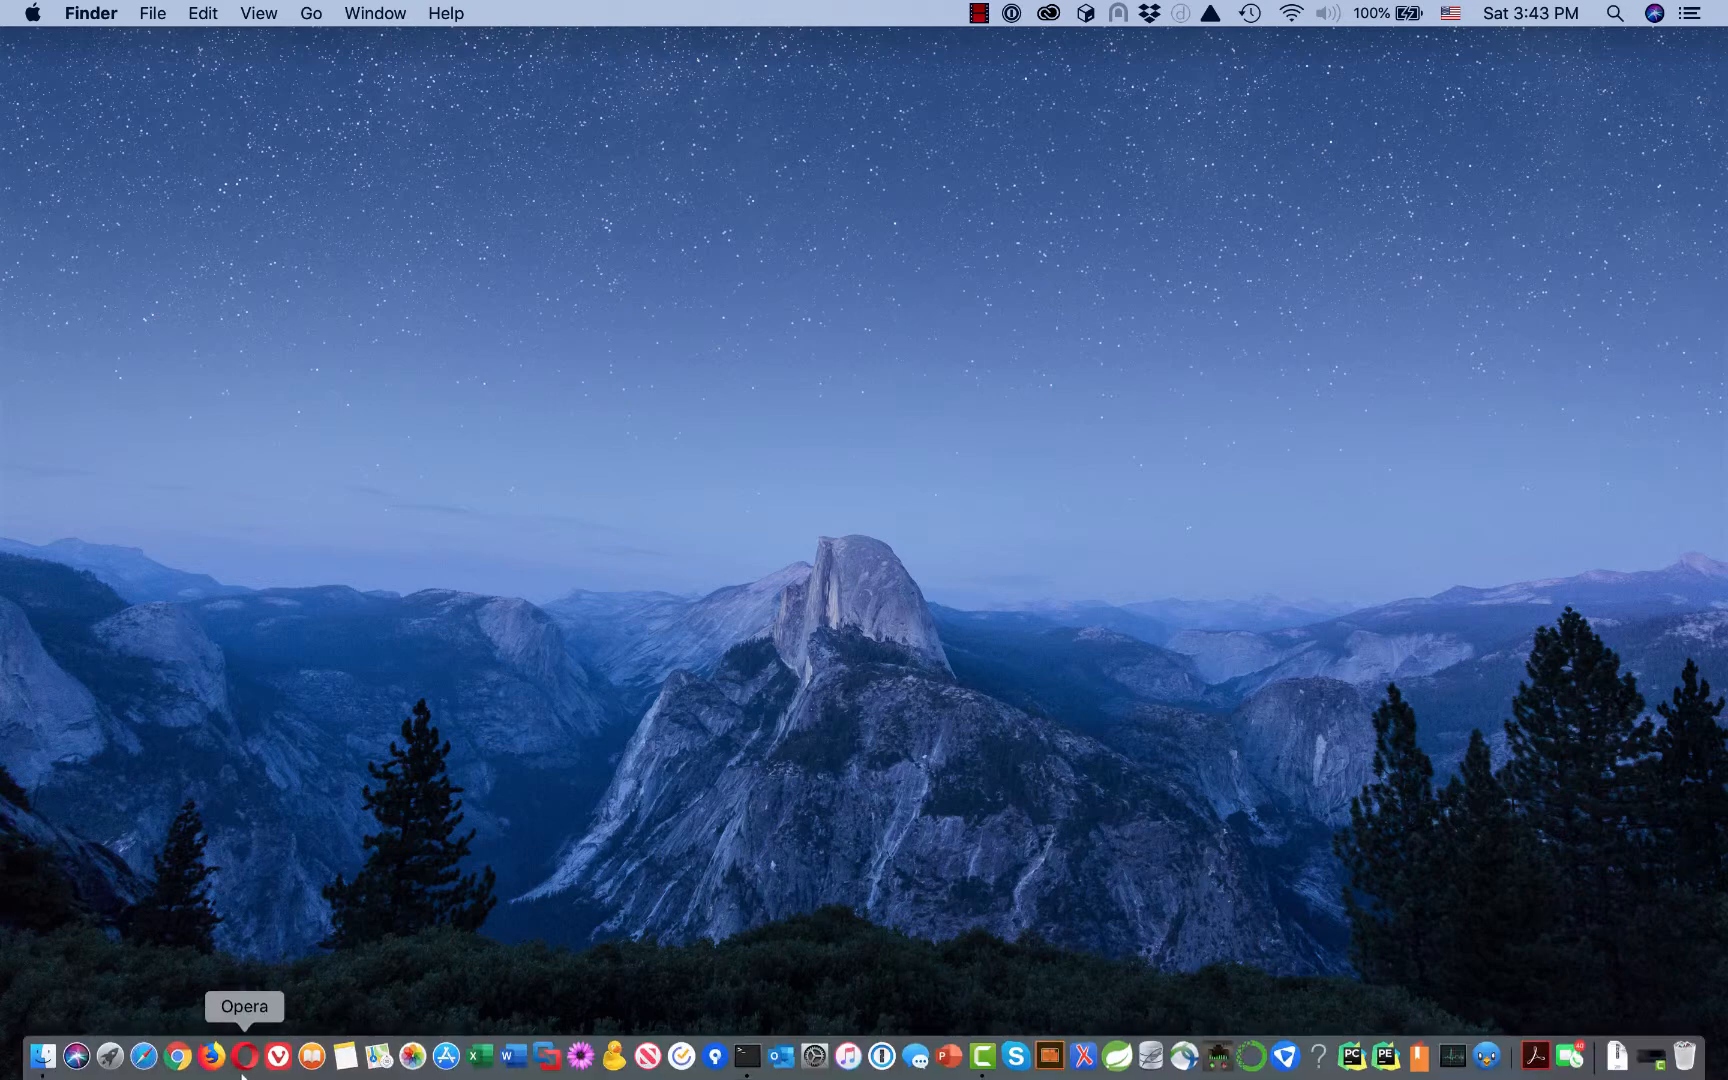
pyautogui.click(144, 1056)
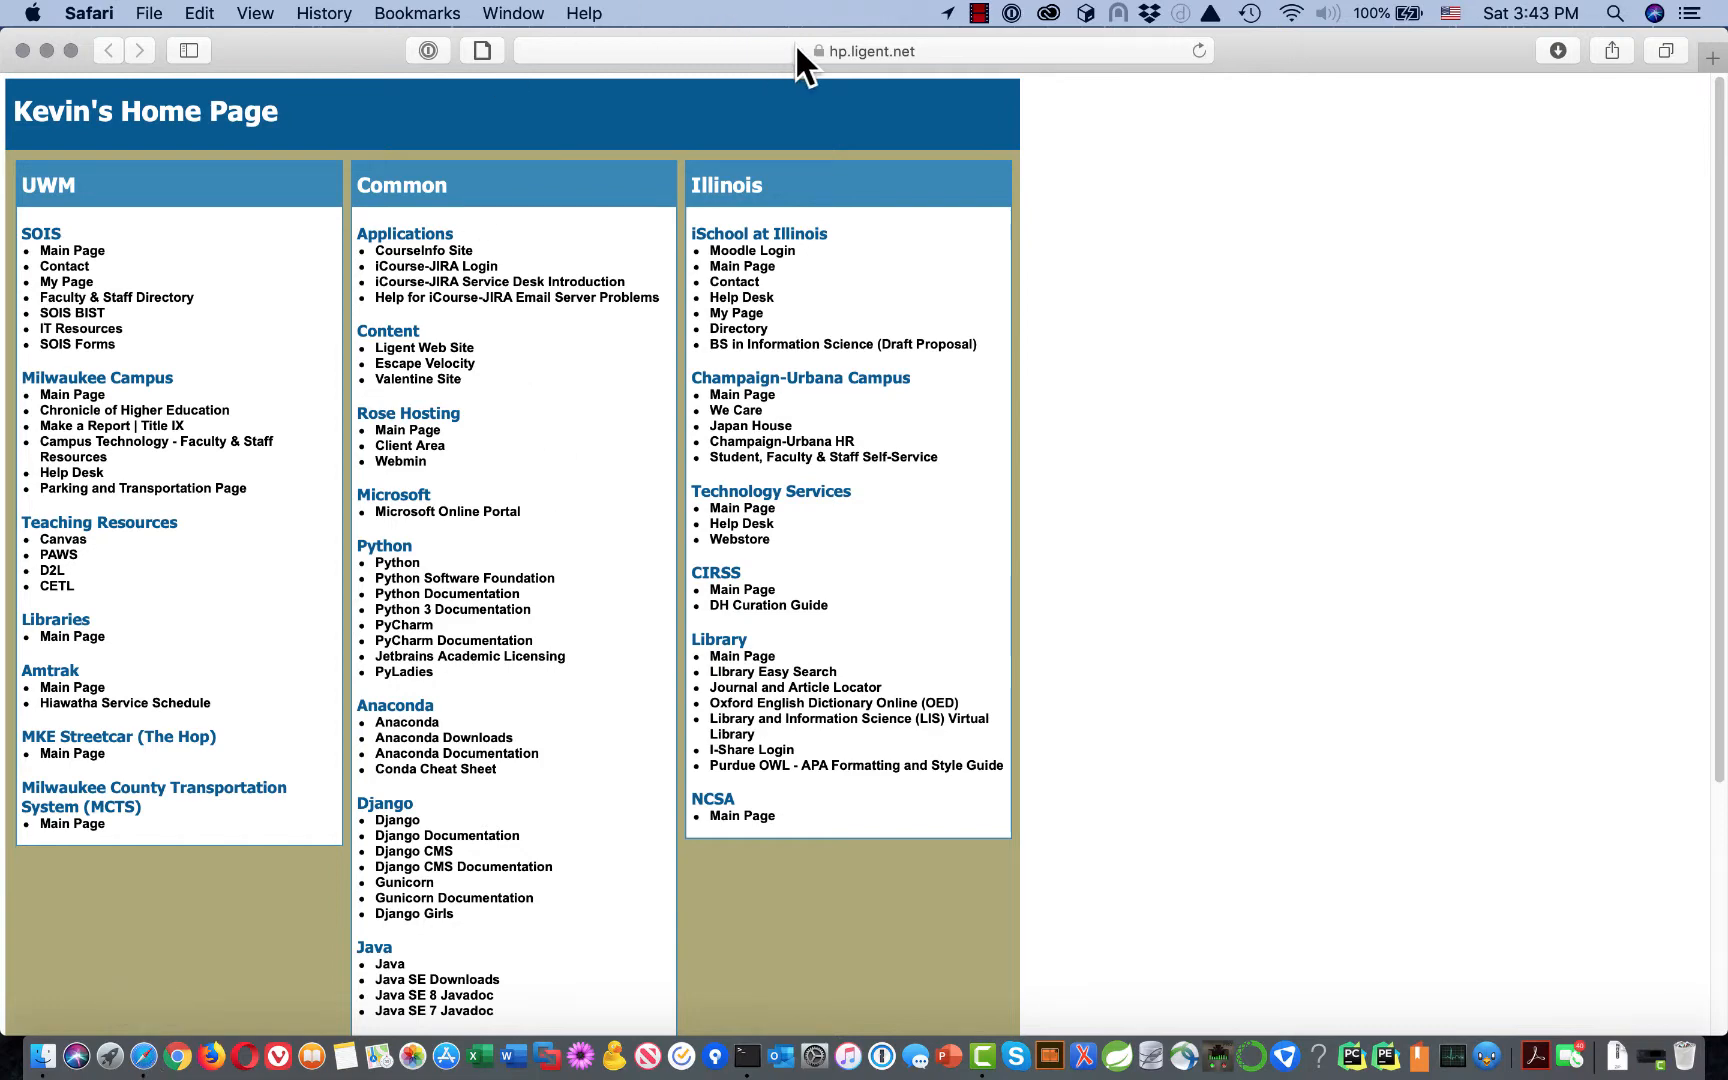
pyautogui.click(796, 46)
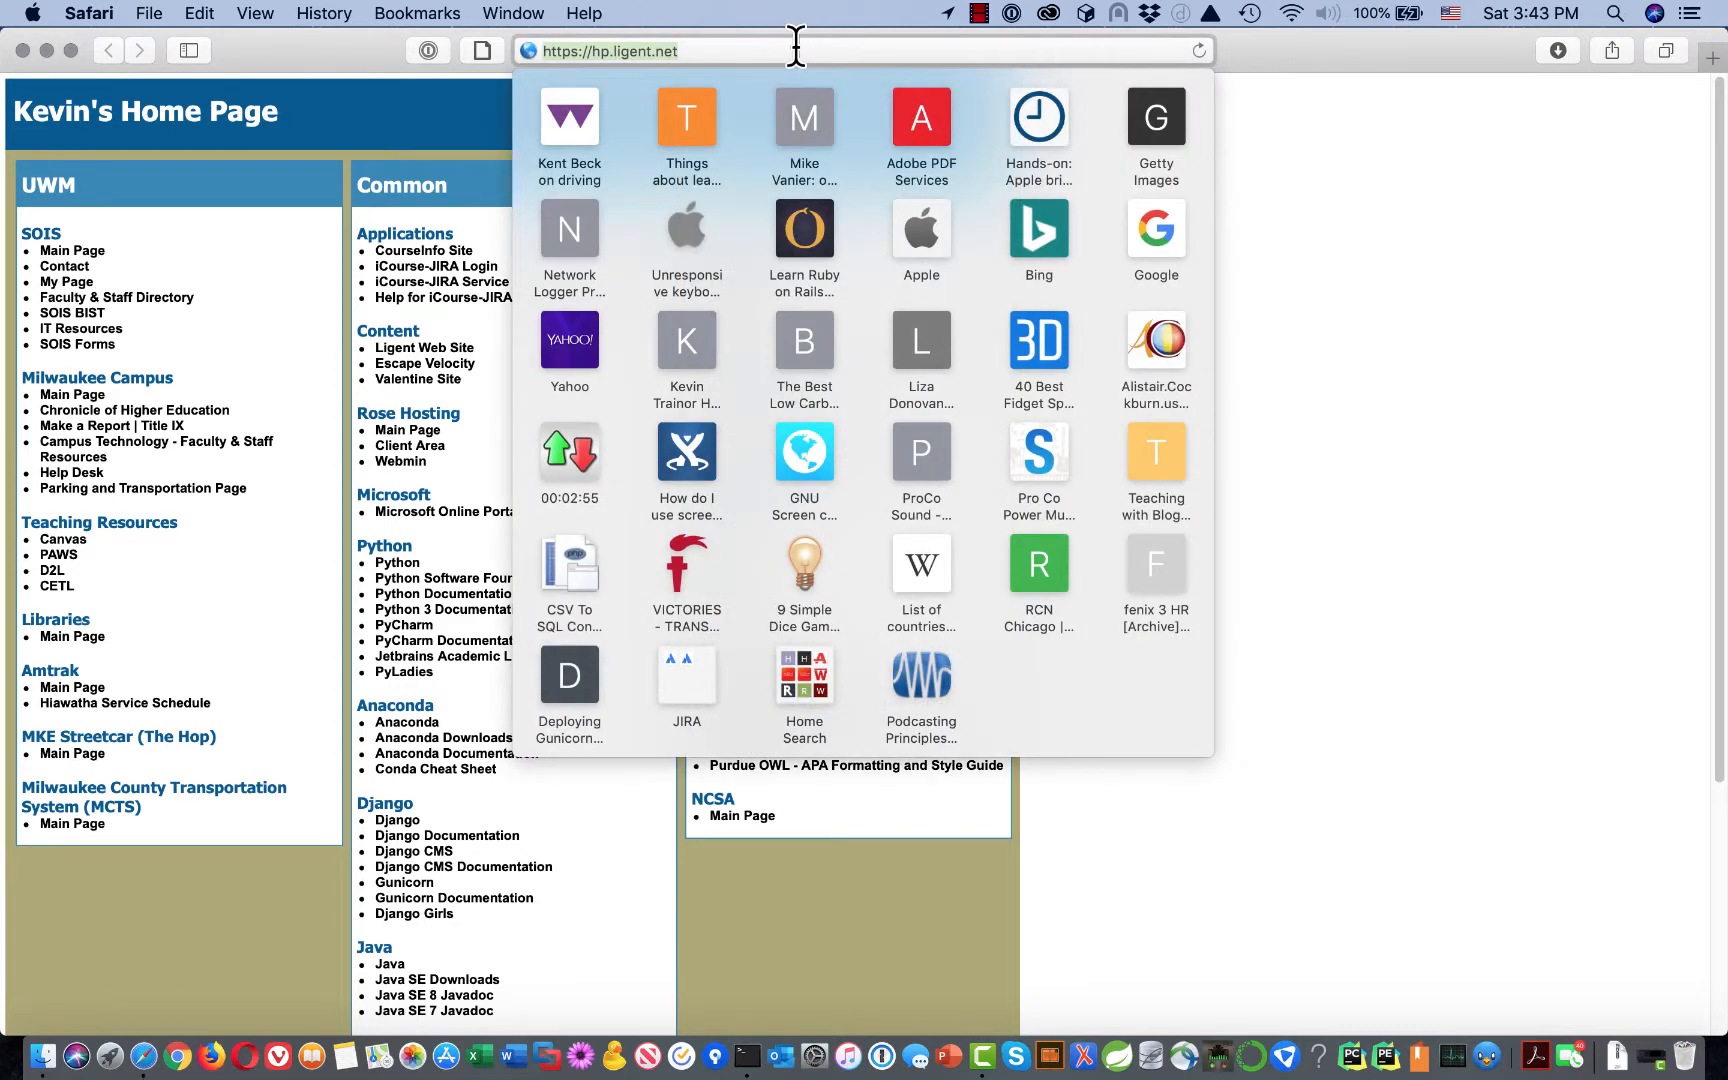
pyautogui.write('mys')
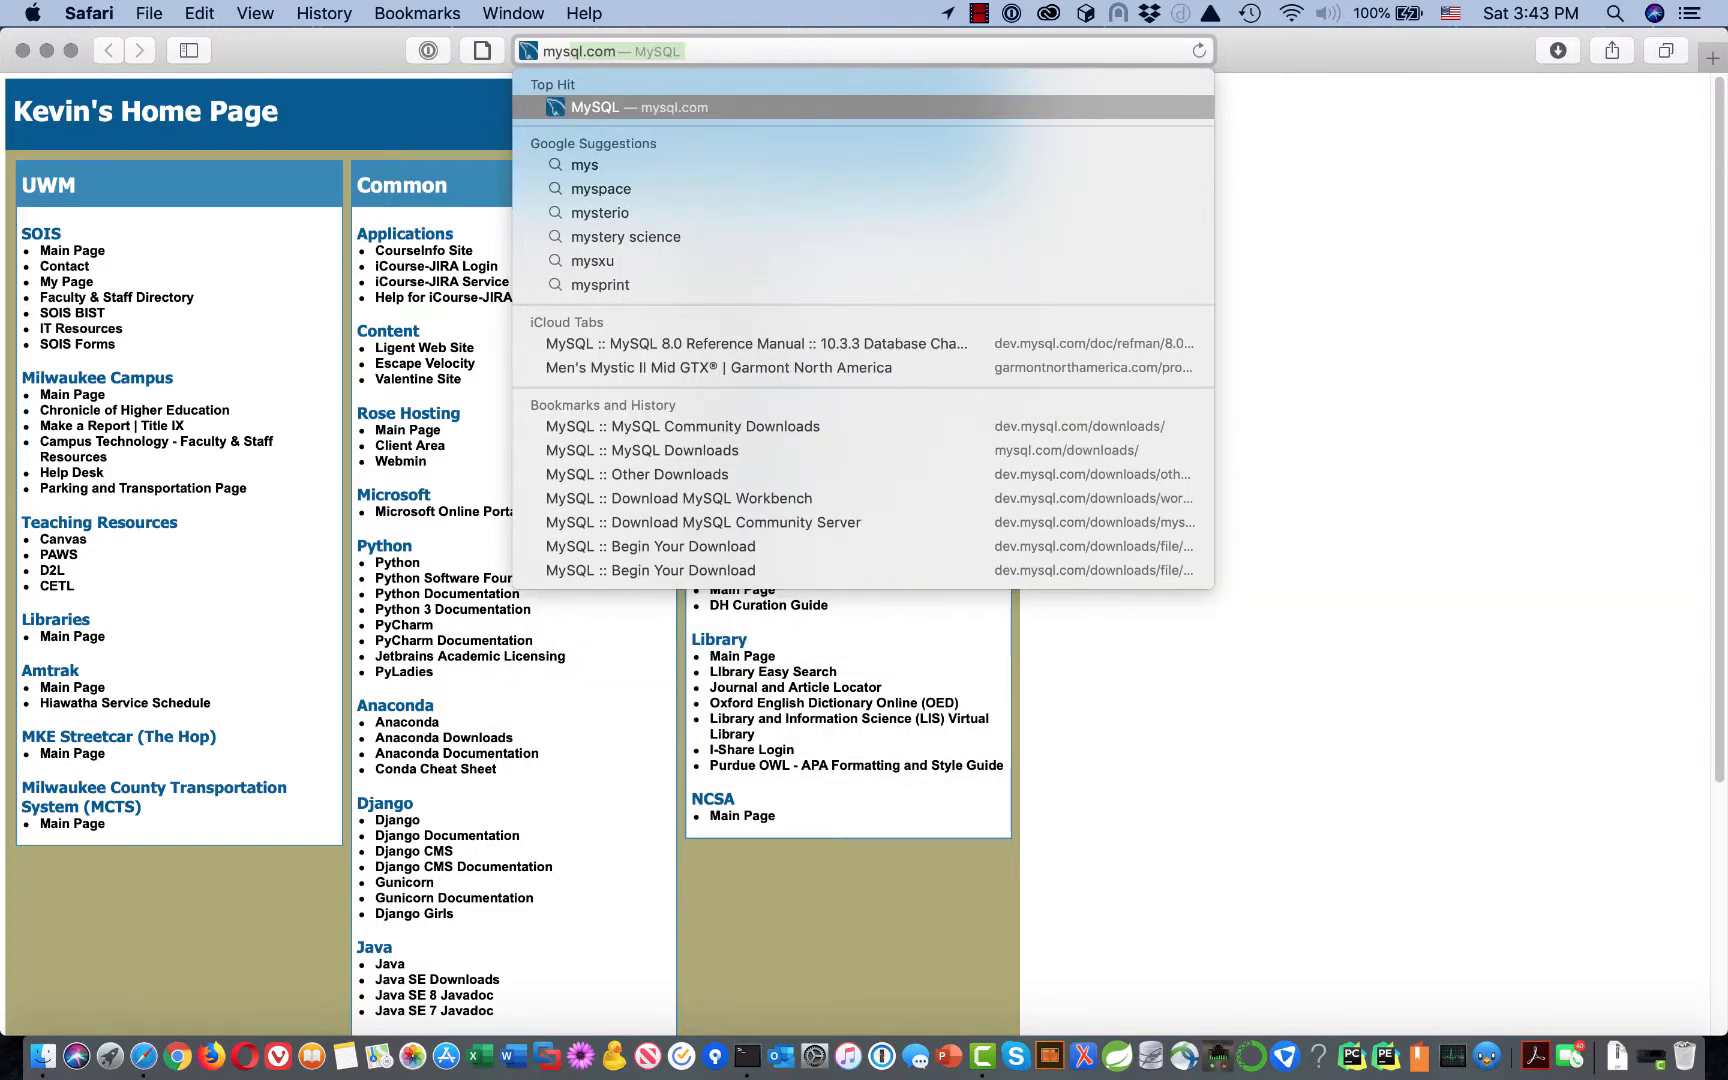
pyautogui.write('ql')
pyautogui.press('Delete')
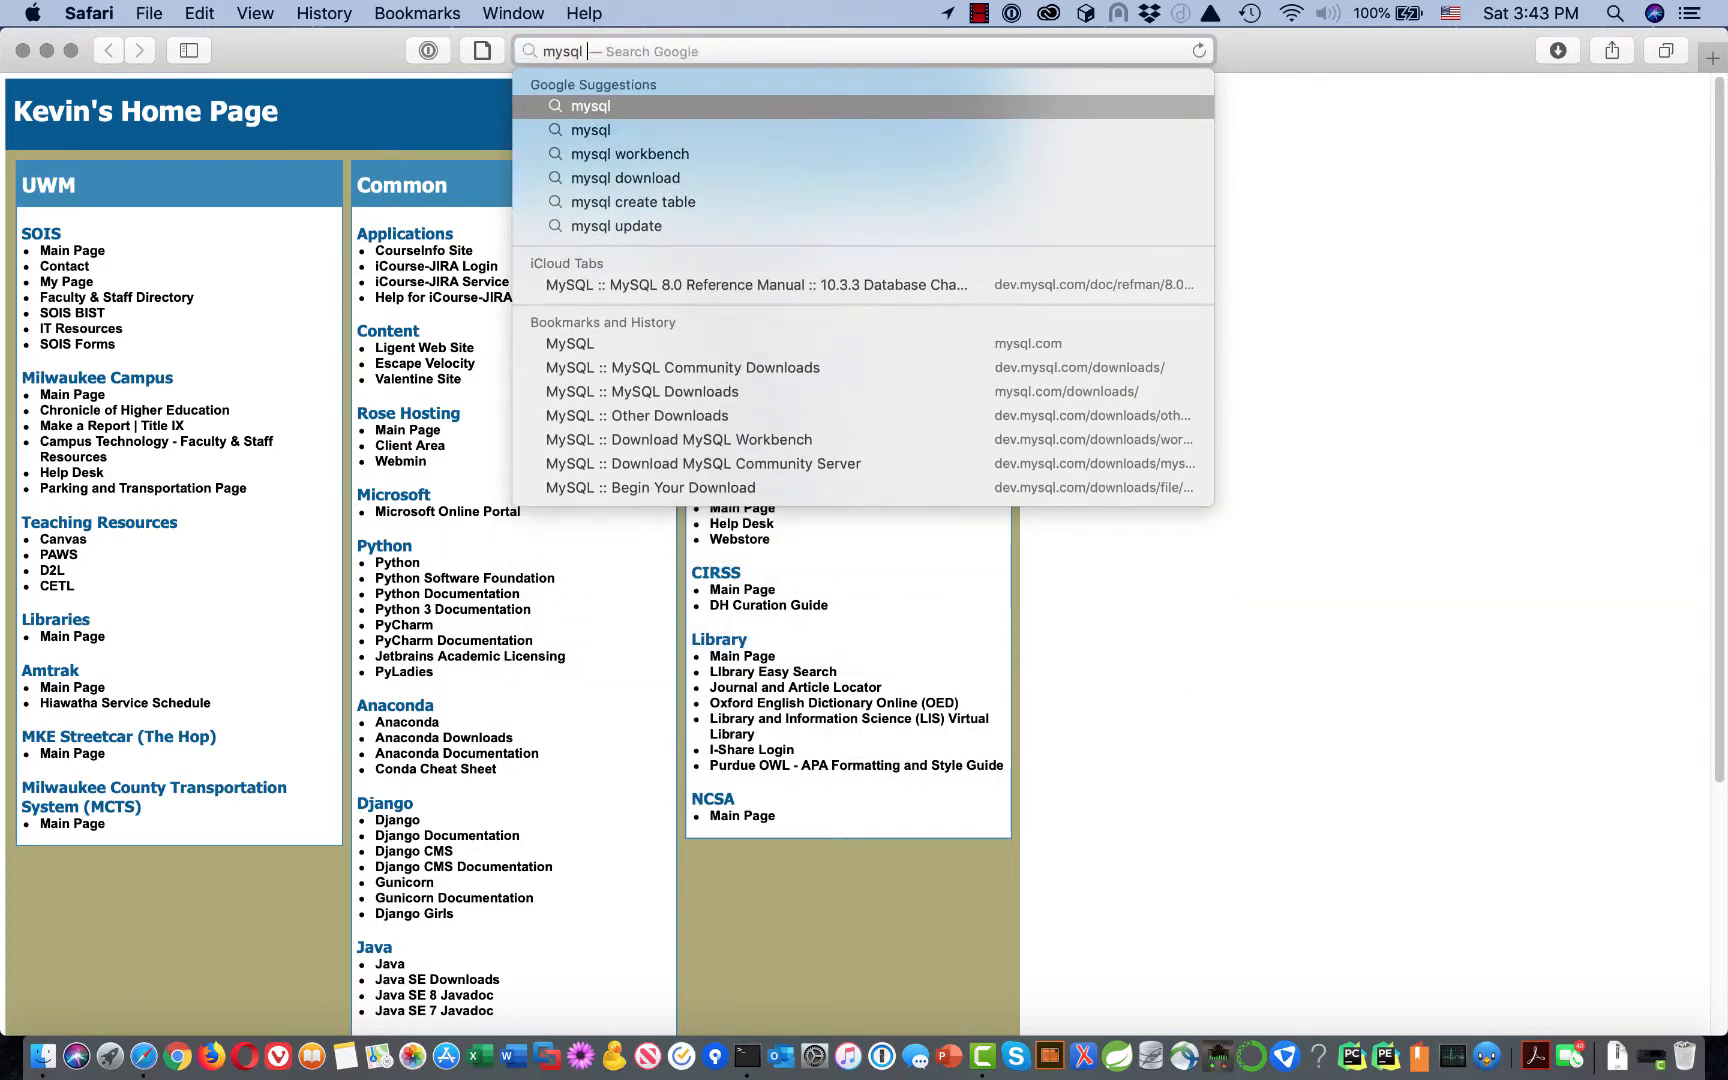
pyautogui.press('Escape')
pyautogui.press('Return')
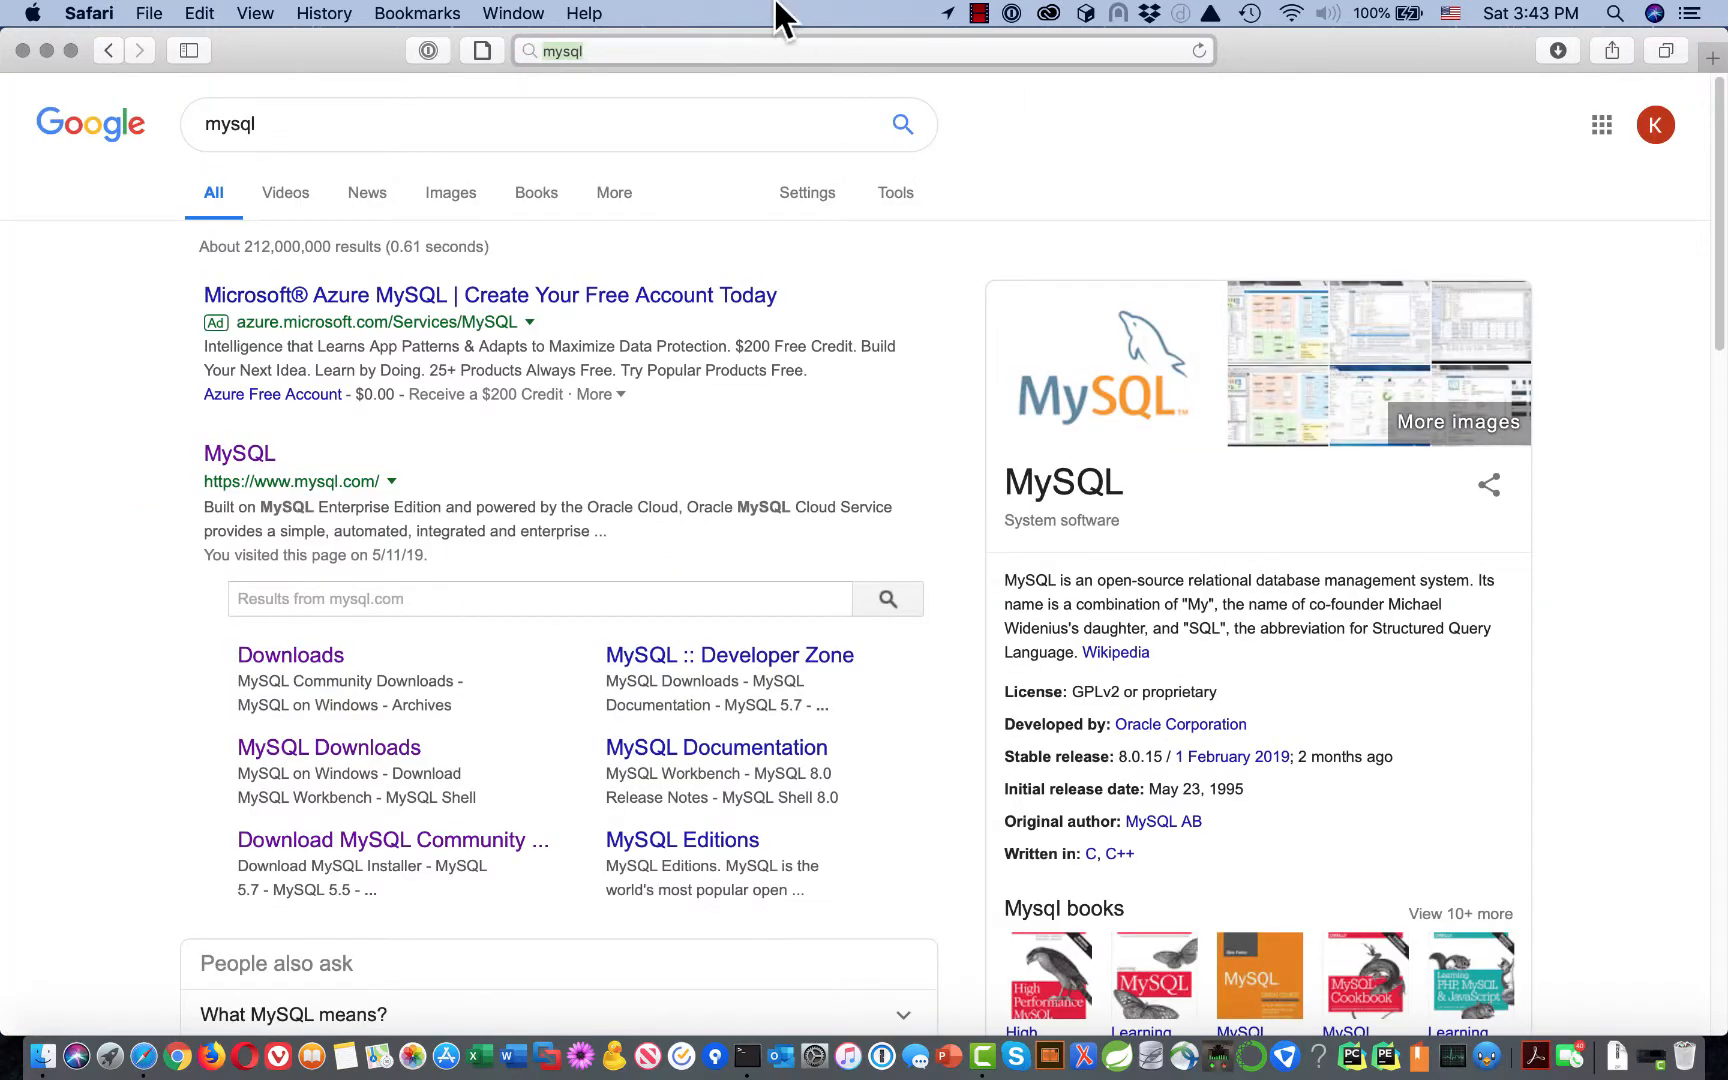
# Step: Open the official MySQL website from the search results and go to its Downloads page
pyautogui.scroll(-2, 290, 670)
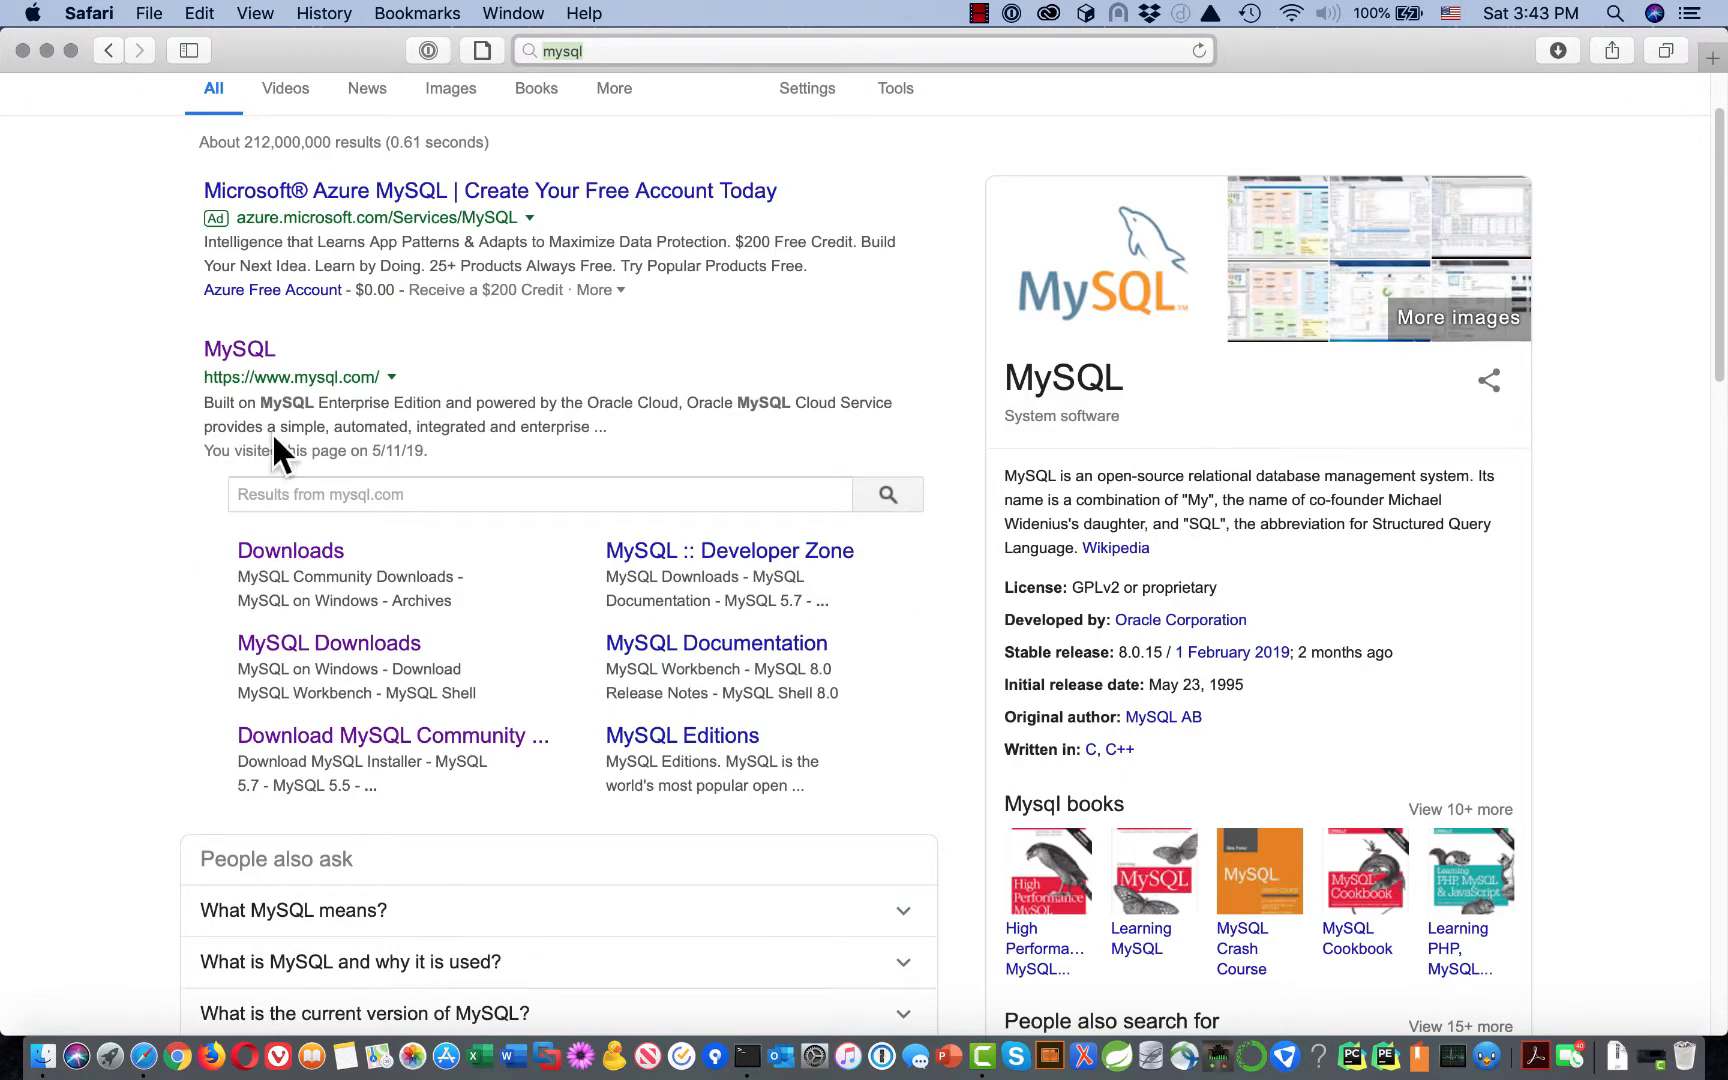
pyautogui.click(258, 350)
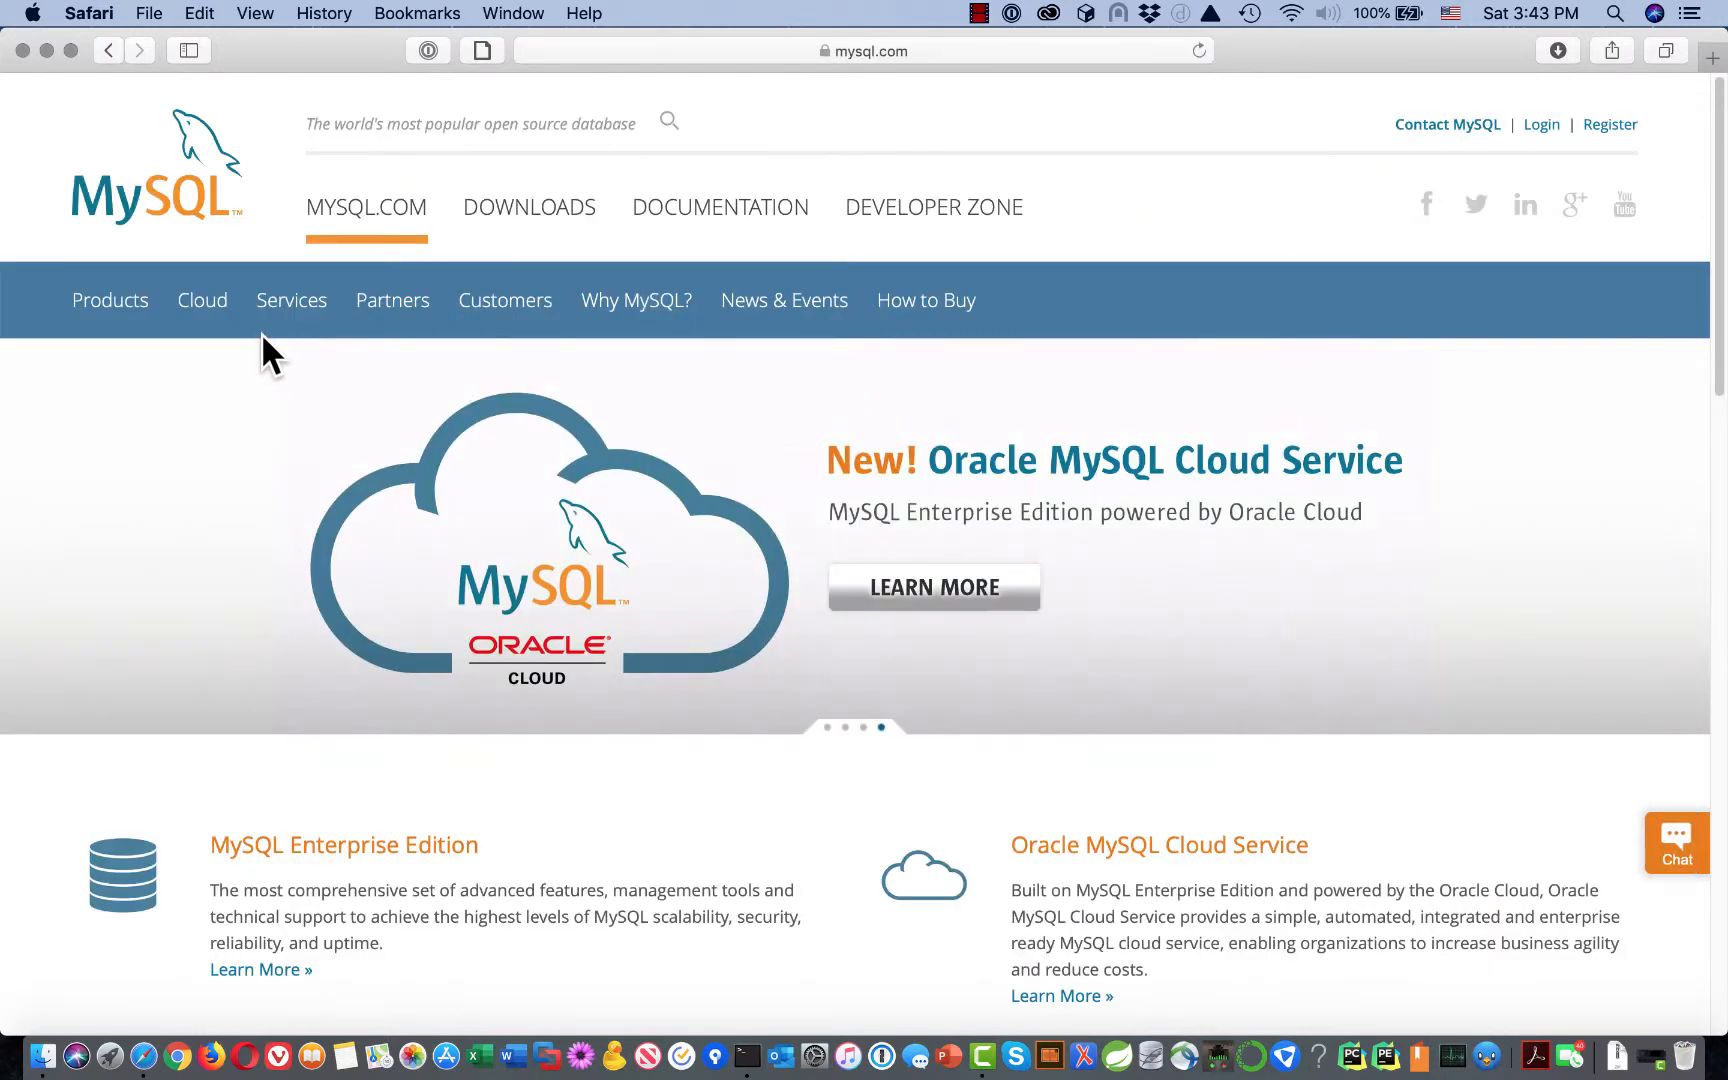
pyautogui.click(520, 225)
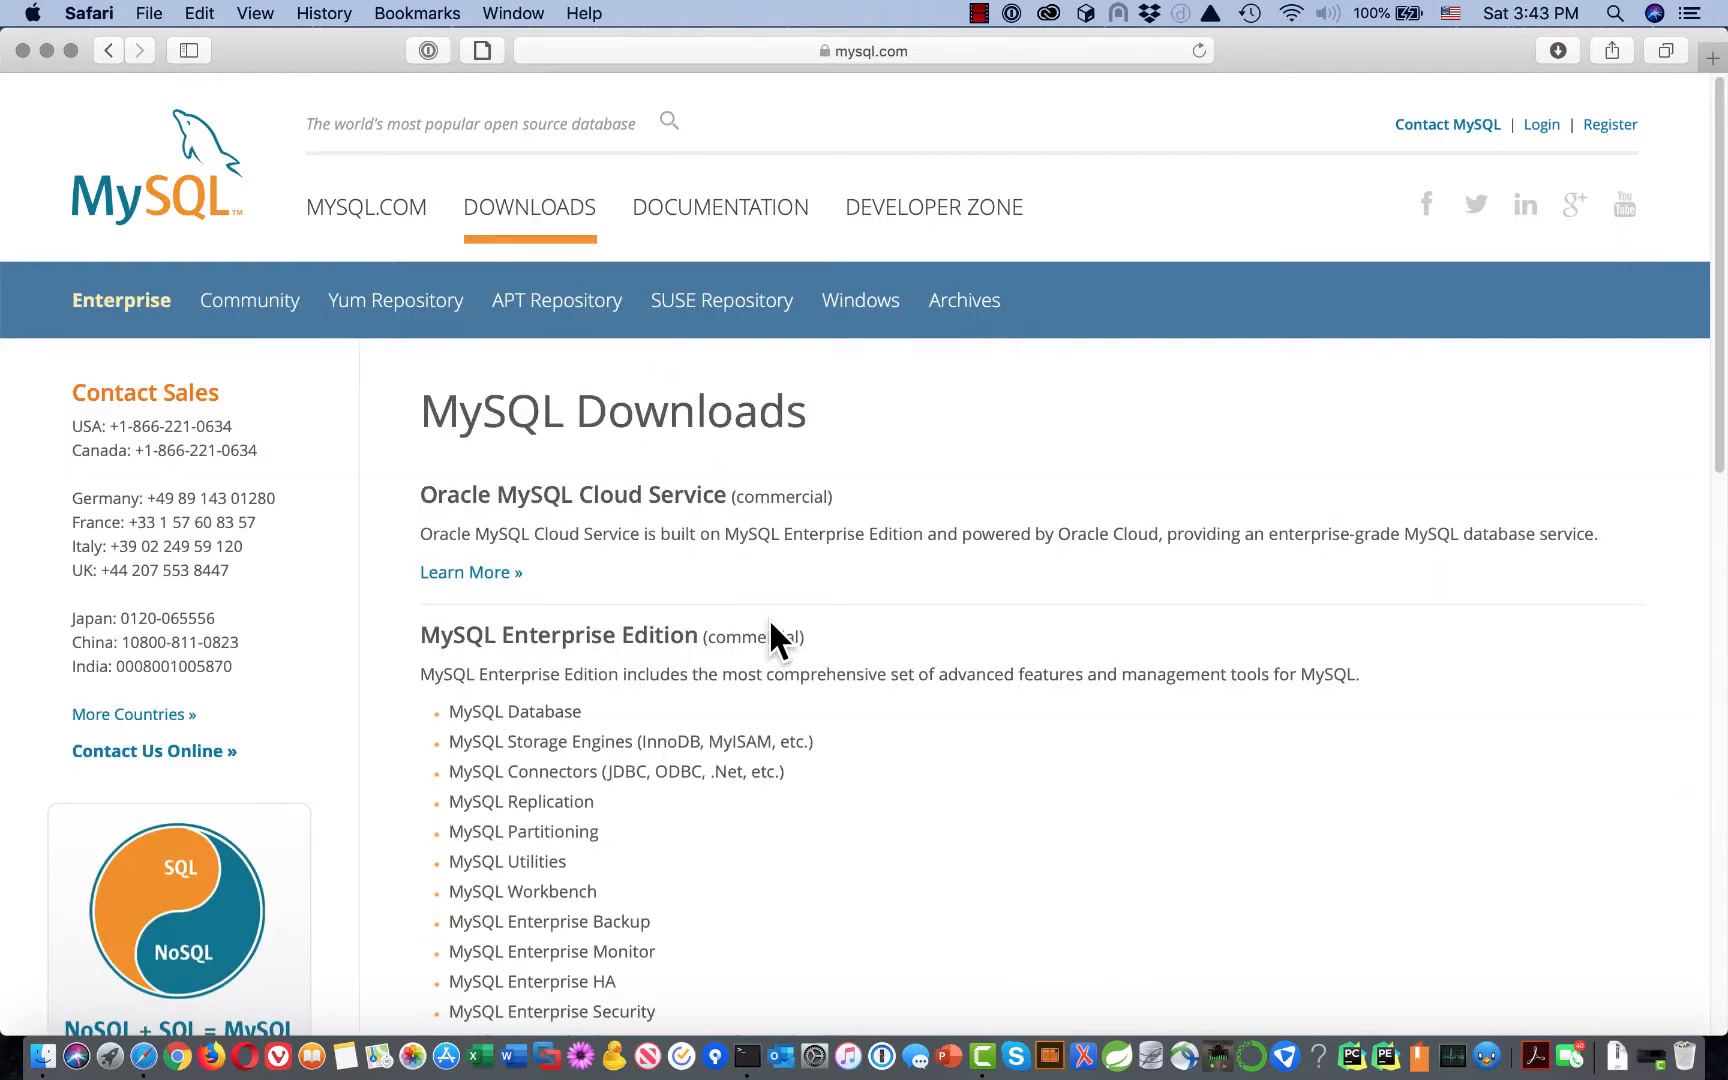
# Step: Open the Community (GPL) Downloads page listed under MySQL Community Edition
pyautogui.scroll(-3, 770, 635)
pyautogui.scroll(-10, 770, 640)
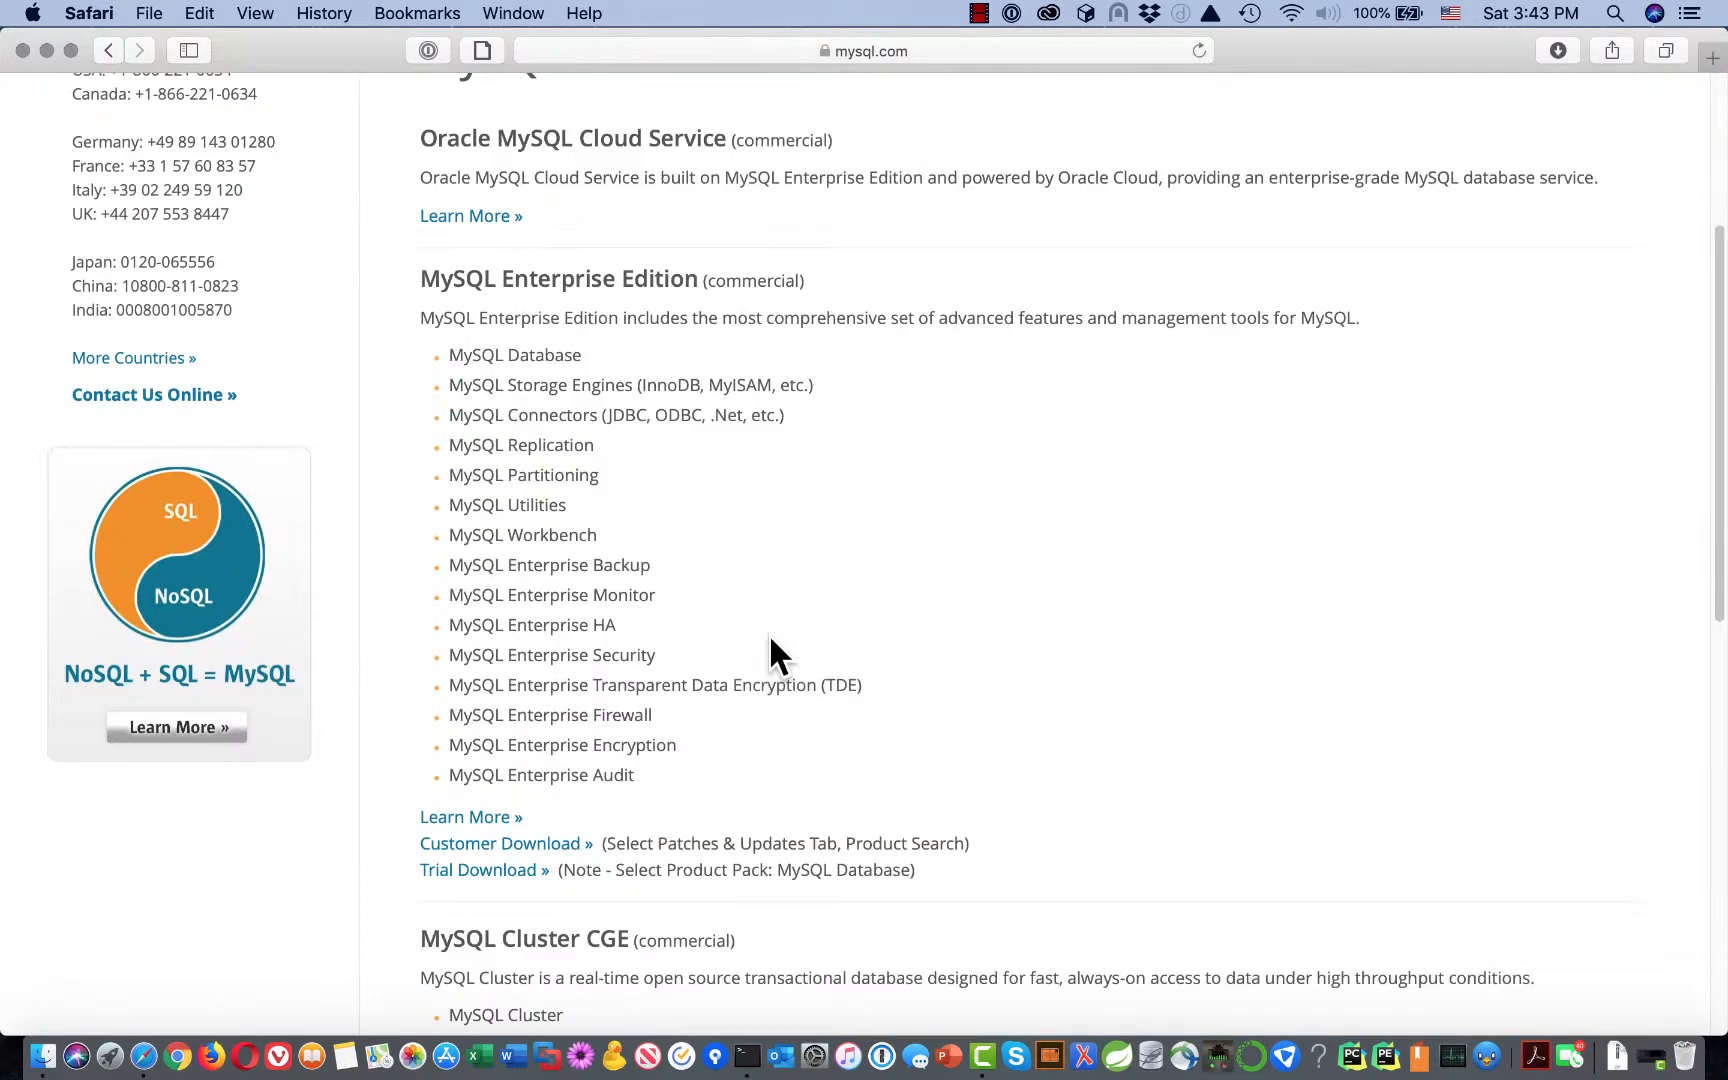
pyautogui.scroll(-1, 800, 648)
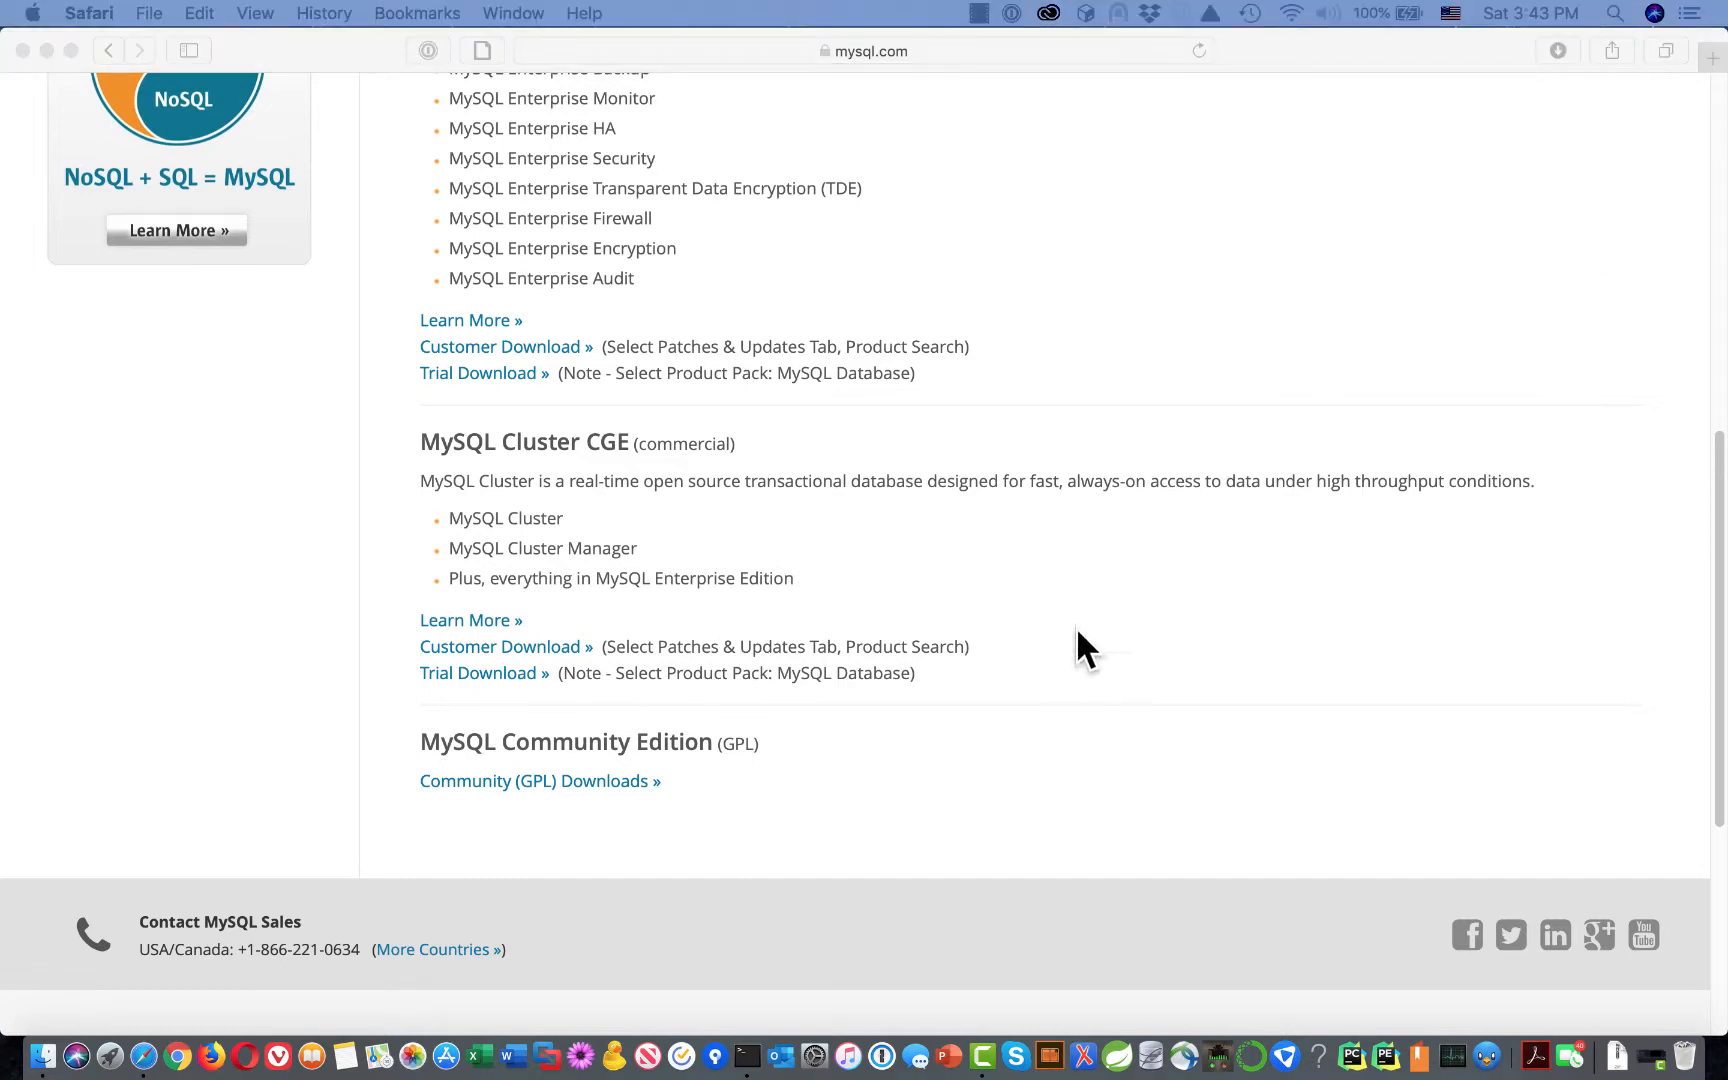
pyautogui.click(508, 768)
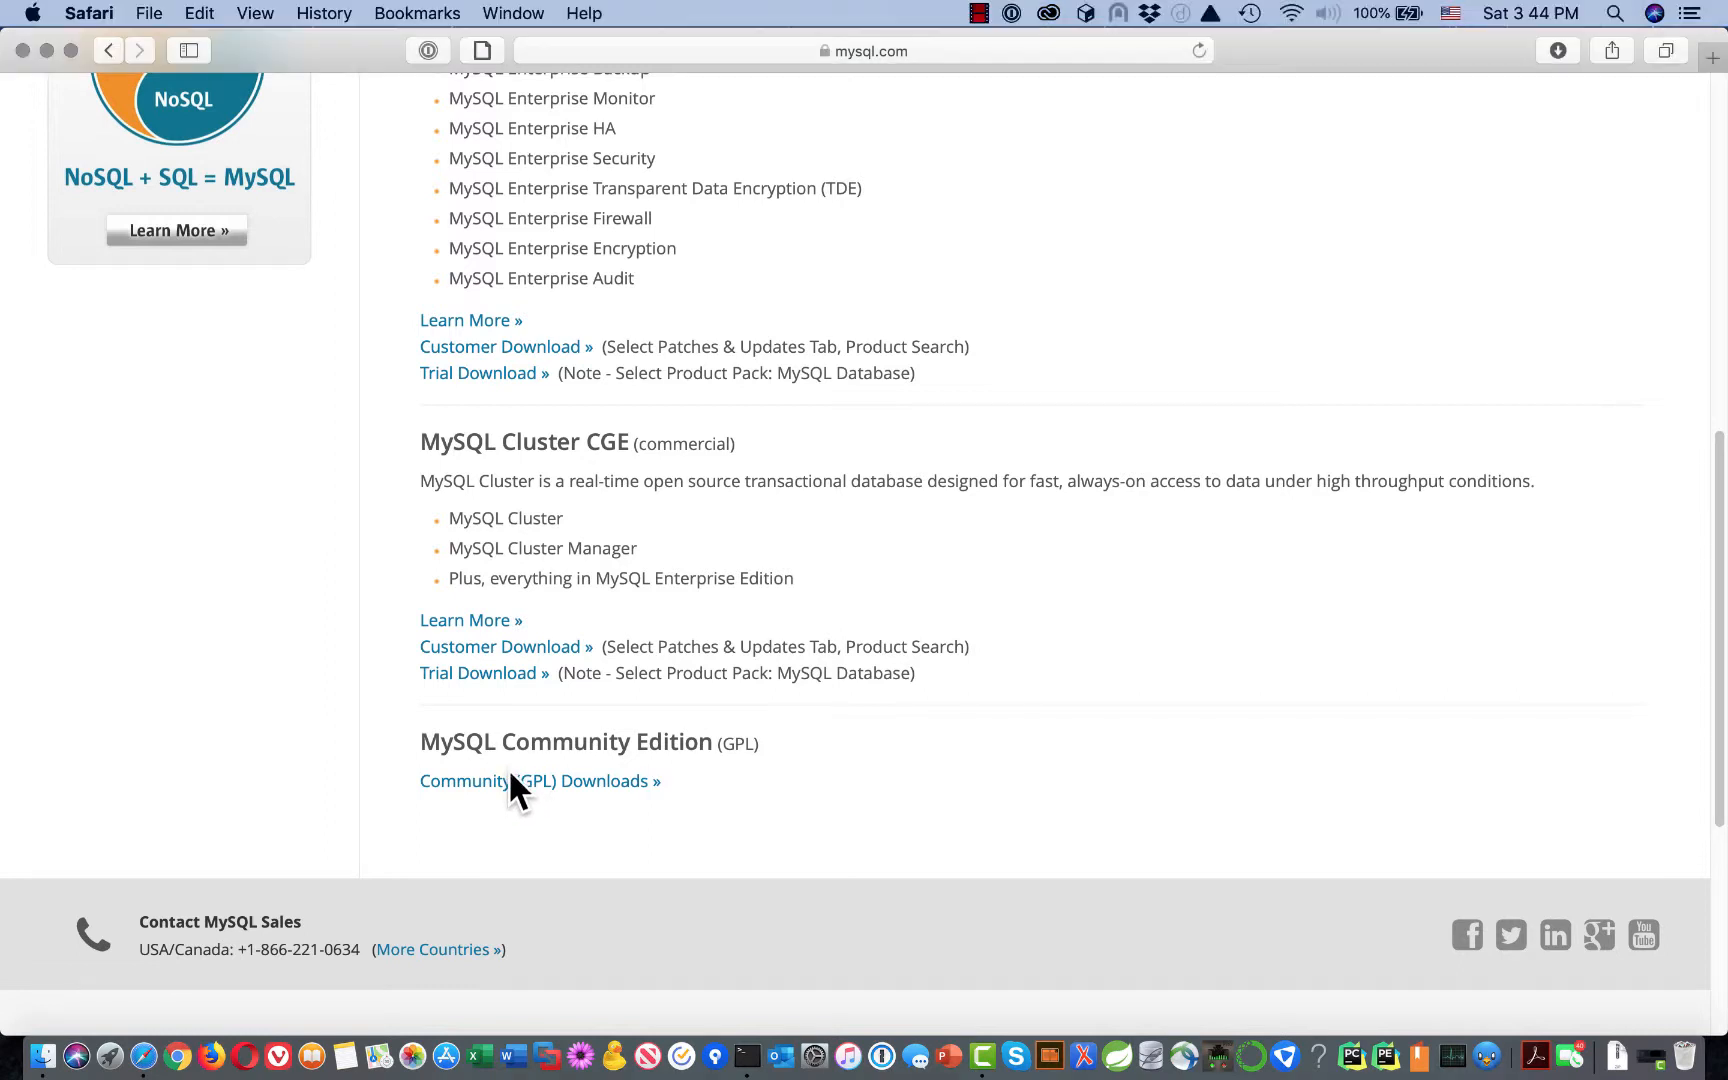
pyautogui.click(508, 768)
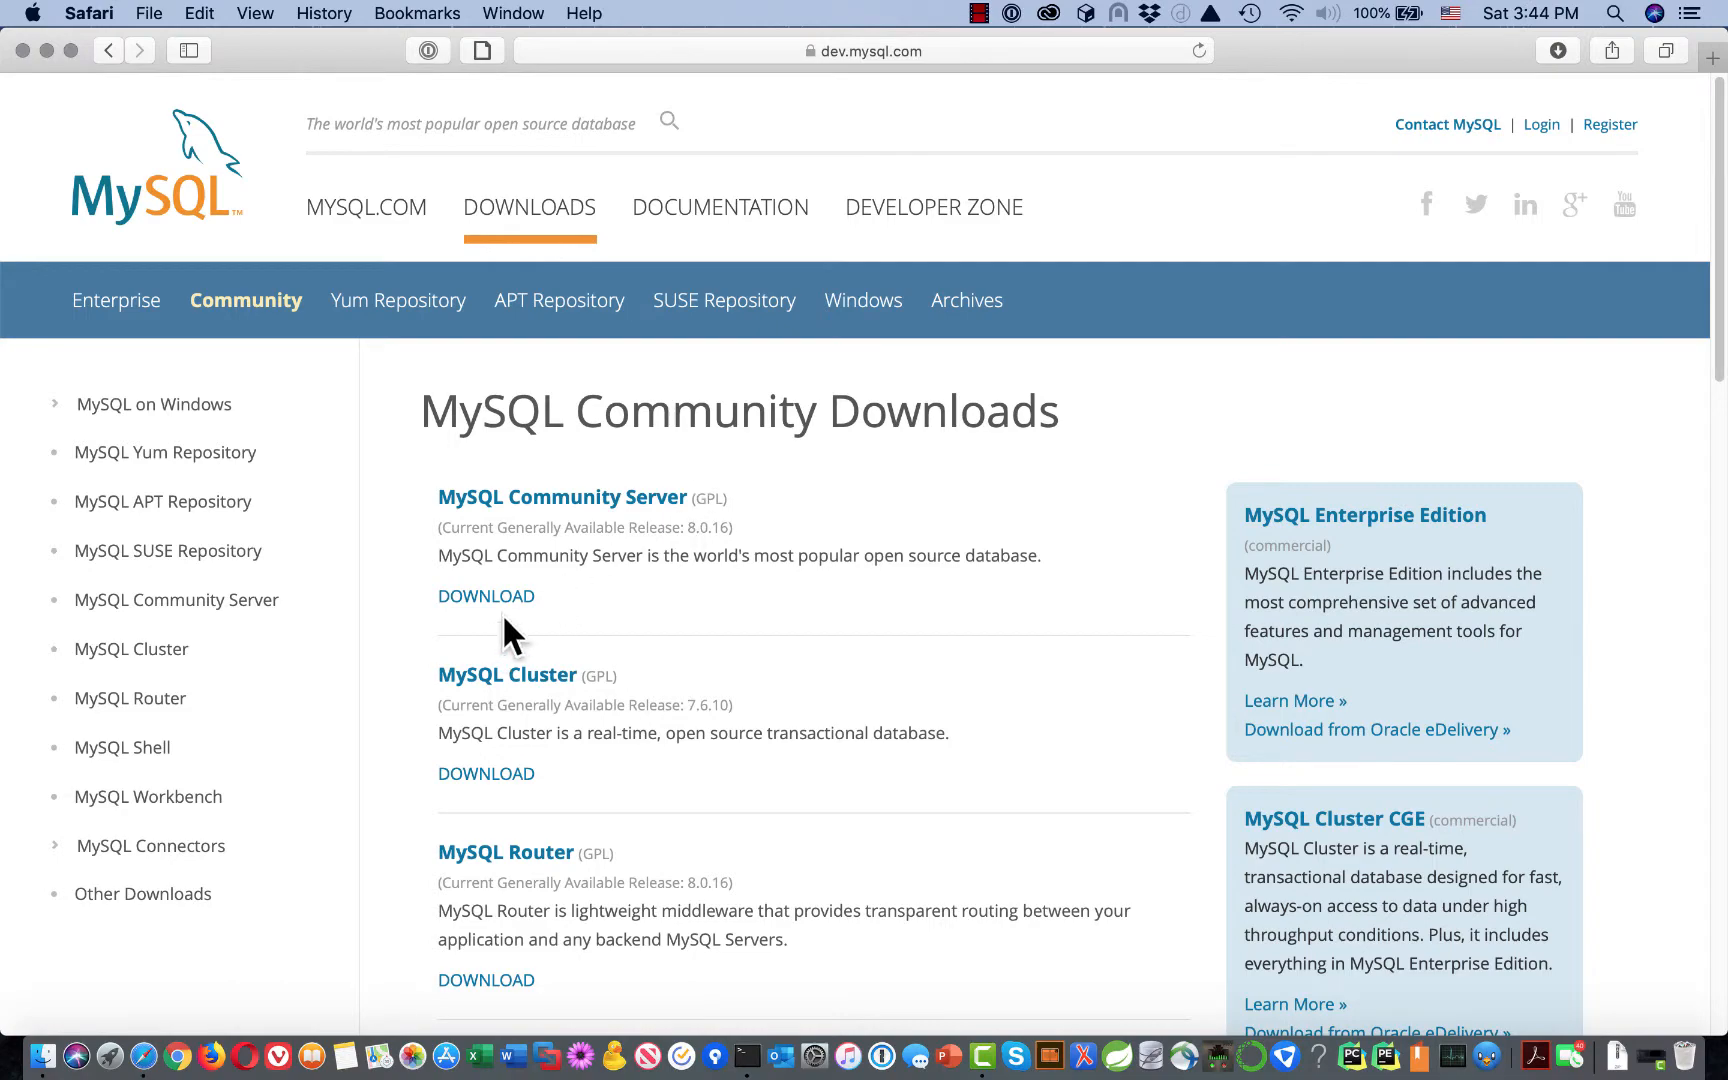
# Step: Review the products offered on the MySQL Community Downloads page, from Community Server and Workbench down to the Linux repositories
pyautogui.scroll(-2, 535, 610)
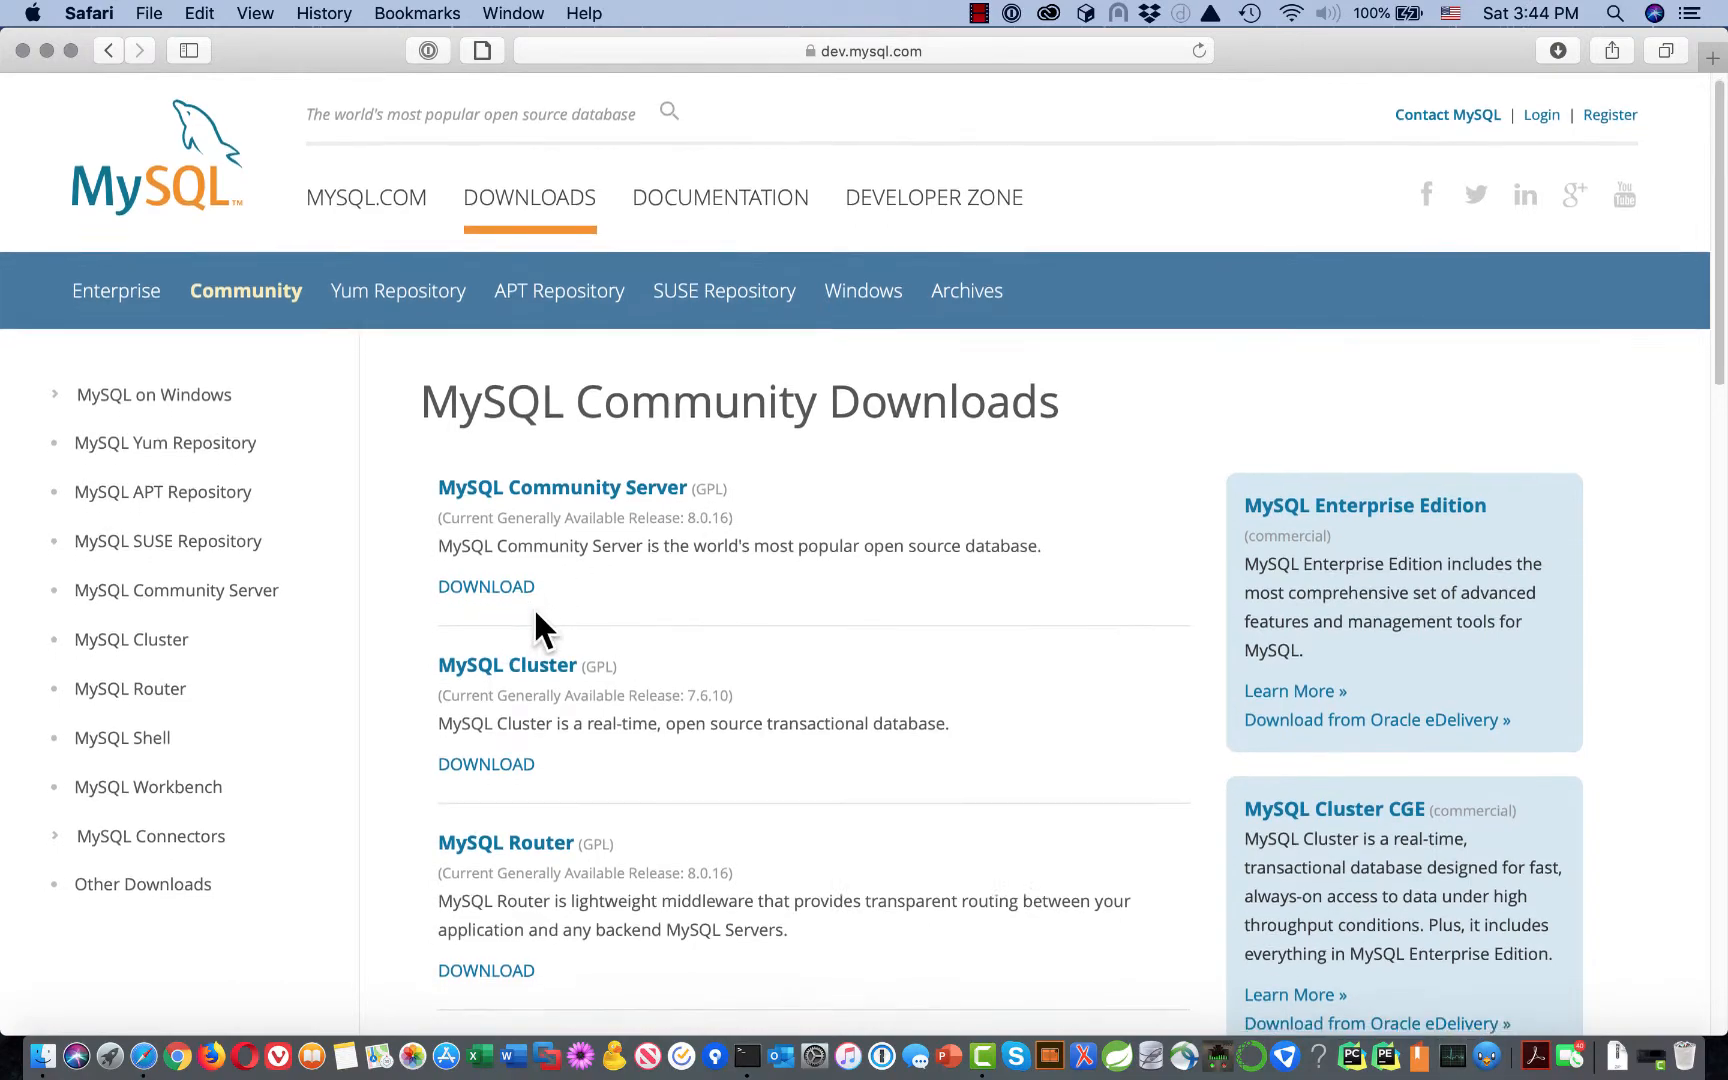
pyautogui.scroll(-10, 533, 610)
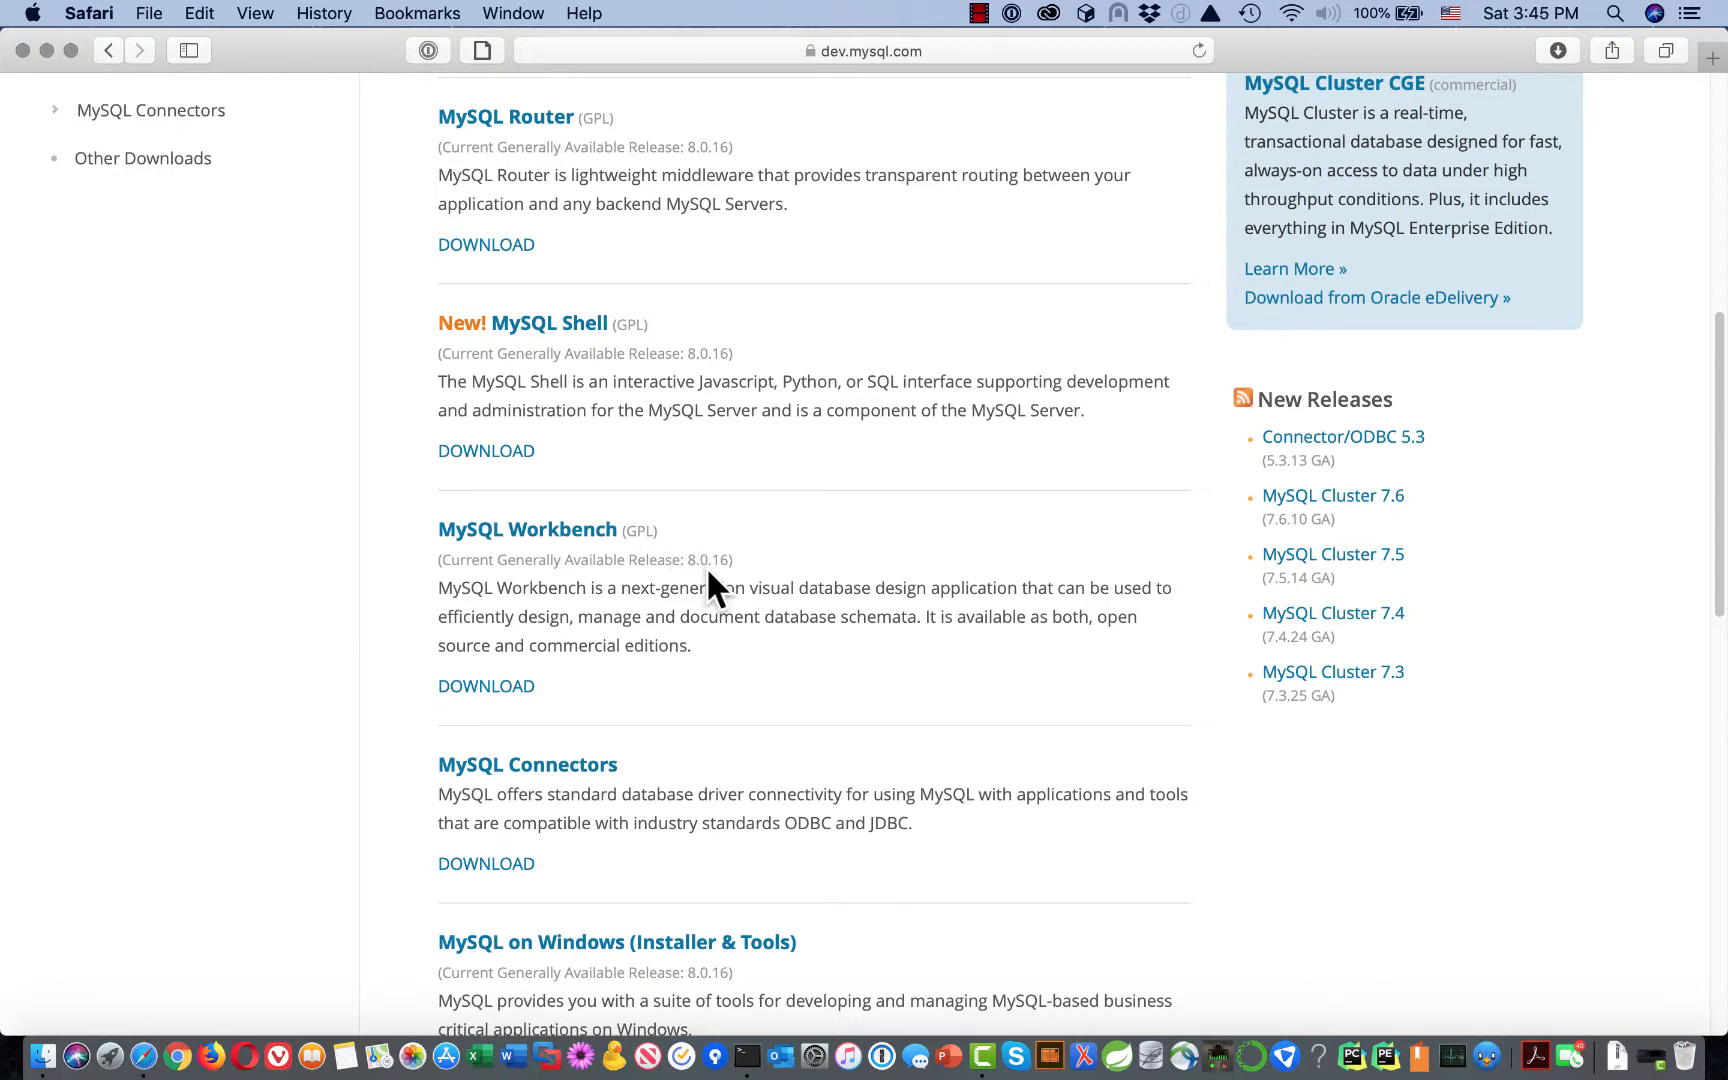
pyautogui.scroll(-2, 708, 574)
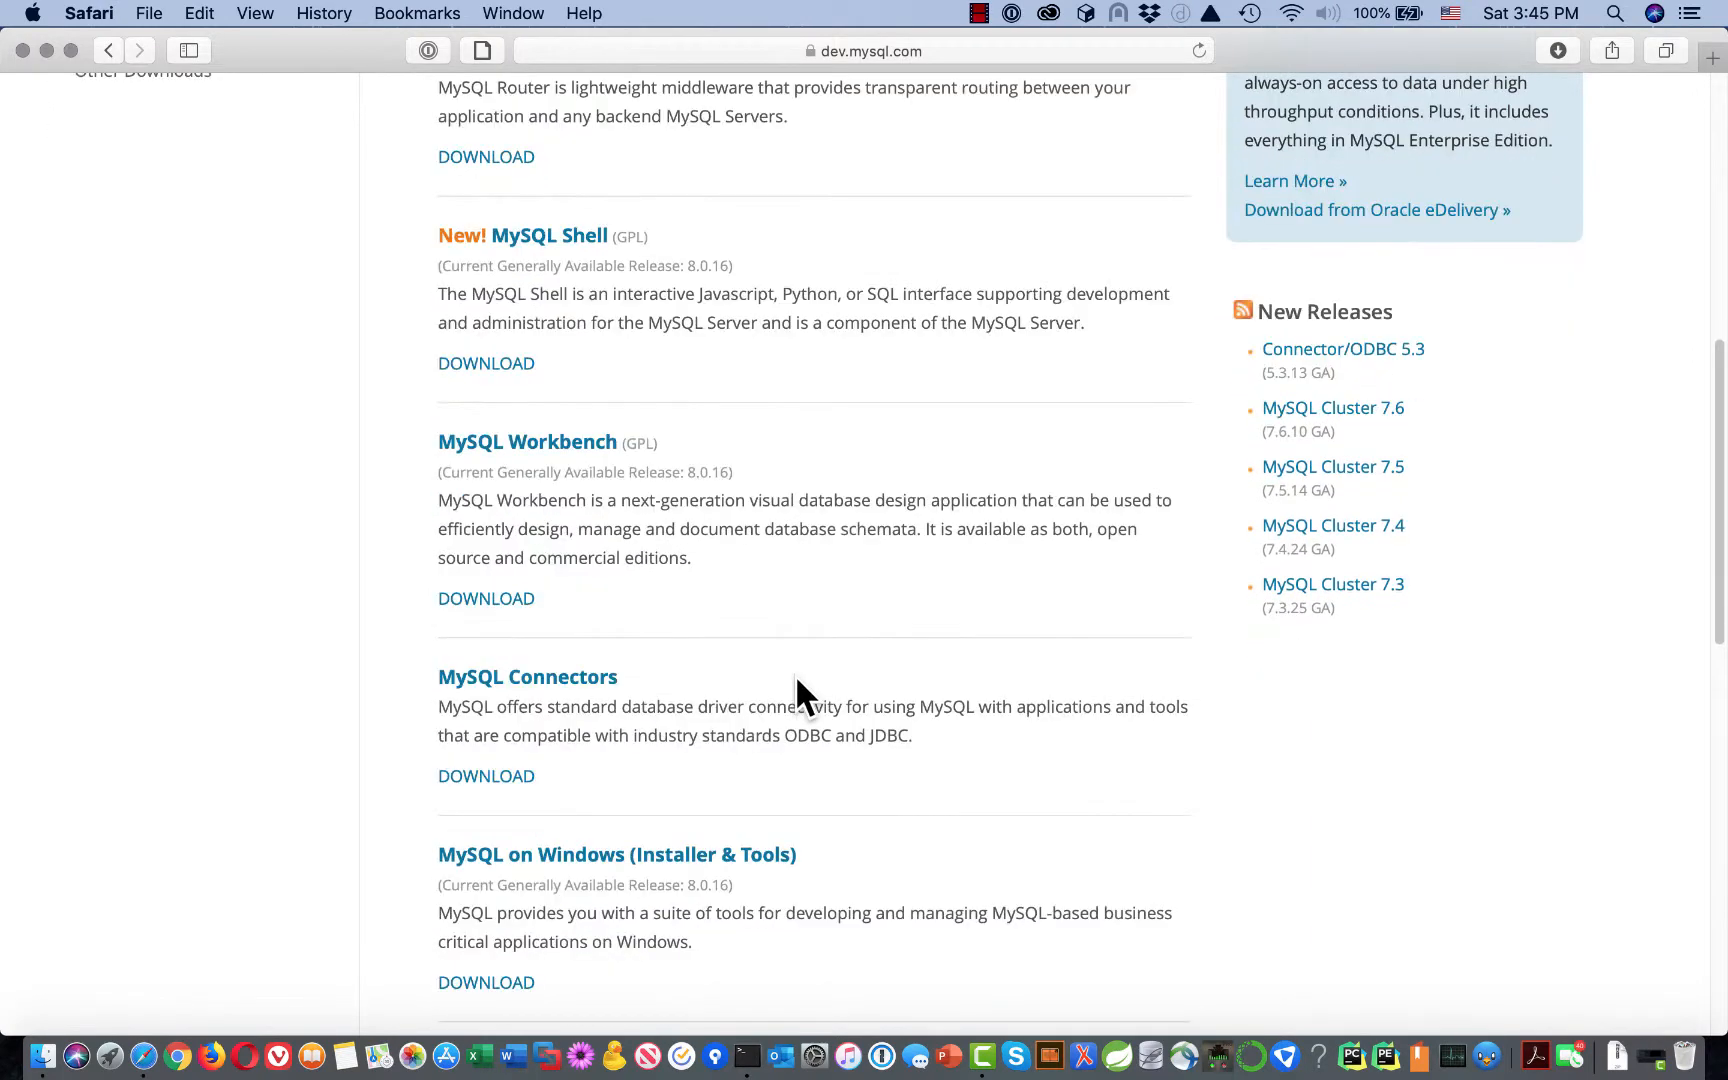
pyautogui.scroll(-10, 800, 670)
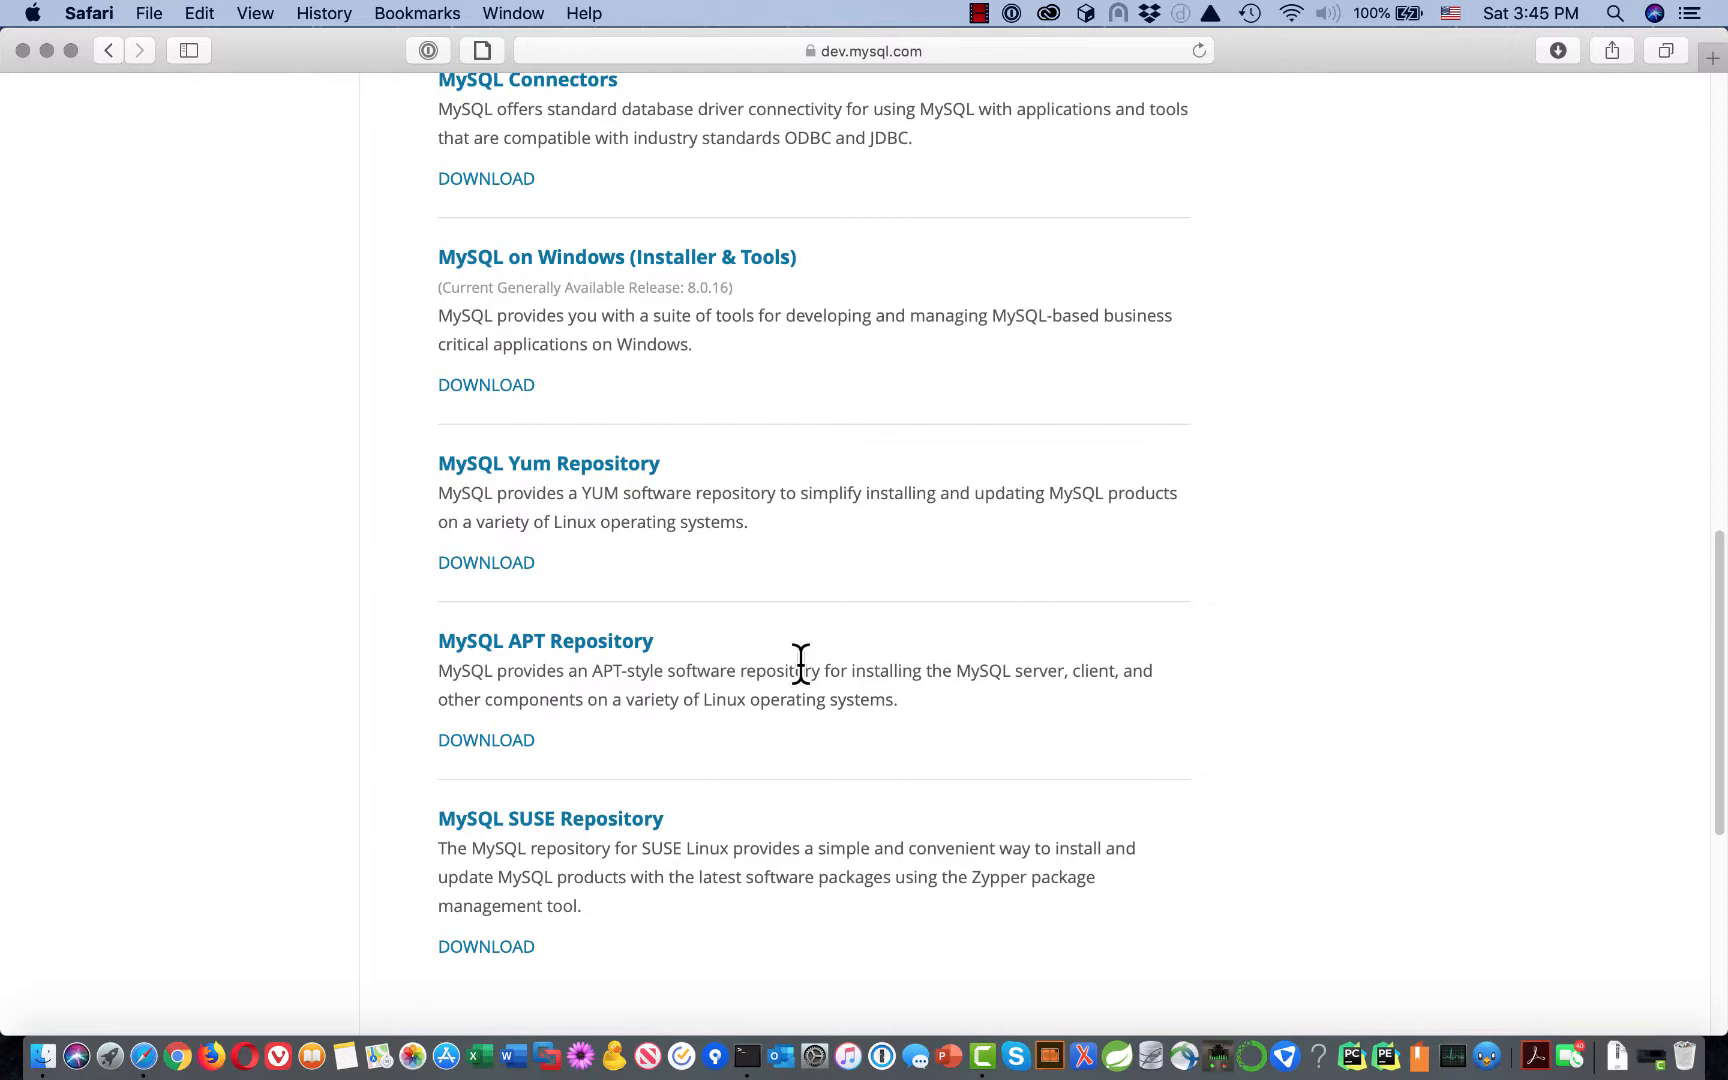
pyautogui.scroll(1, 804, 665)
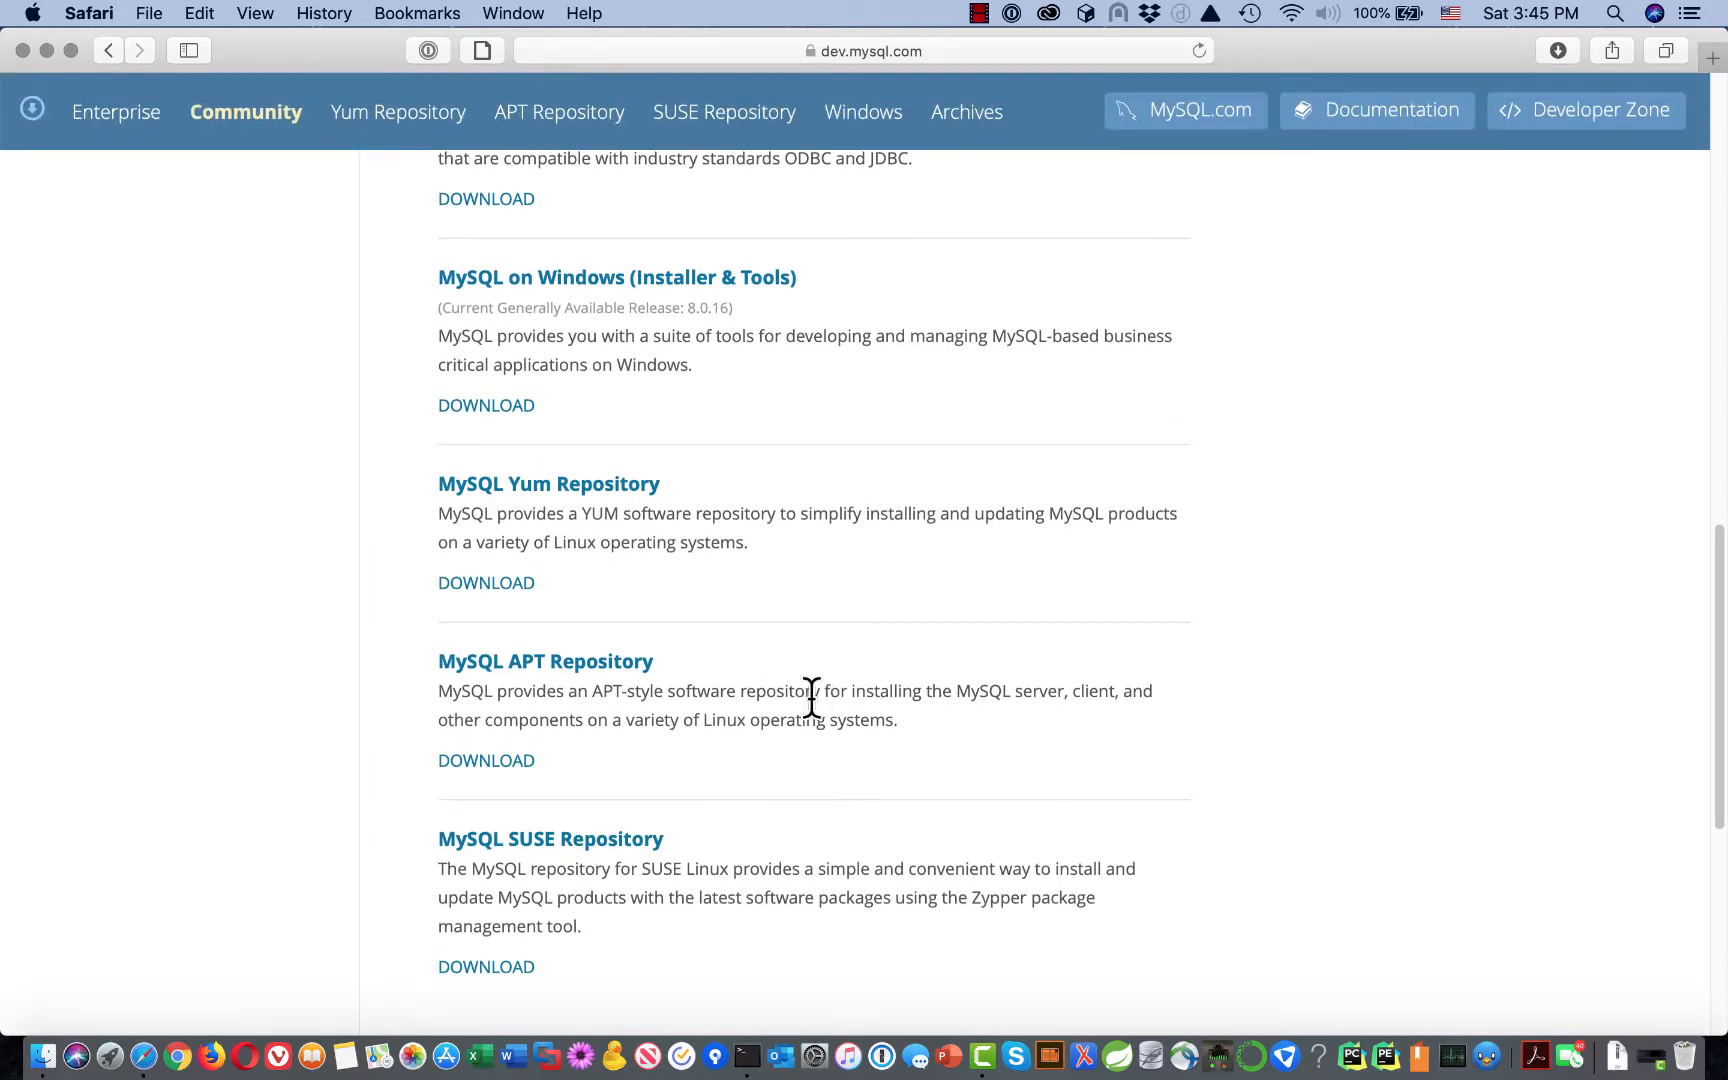
pyautogui.scroll(1, 808, 720)
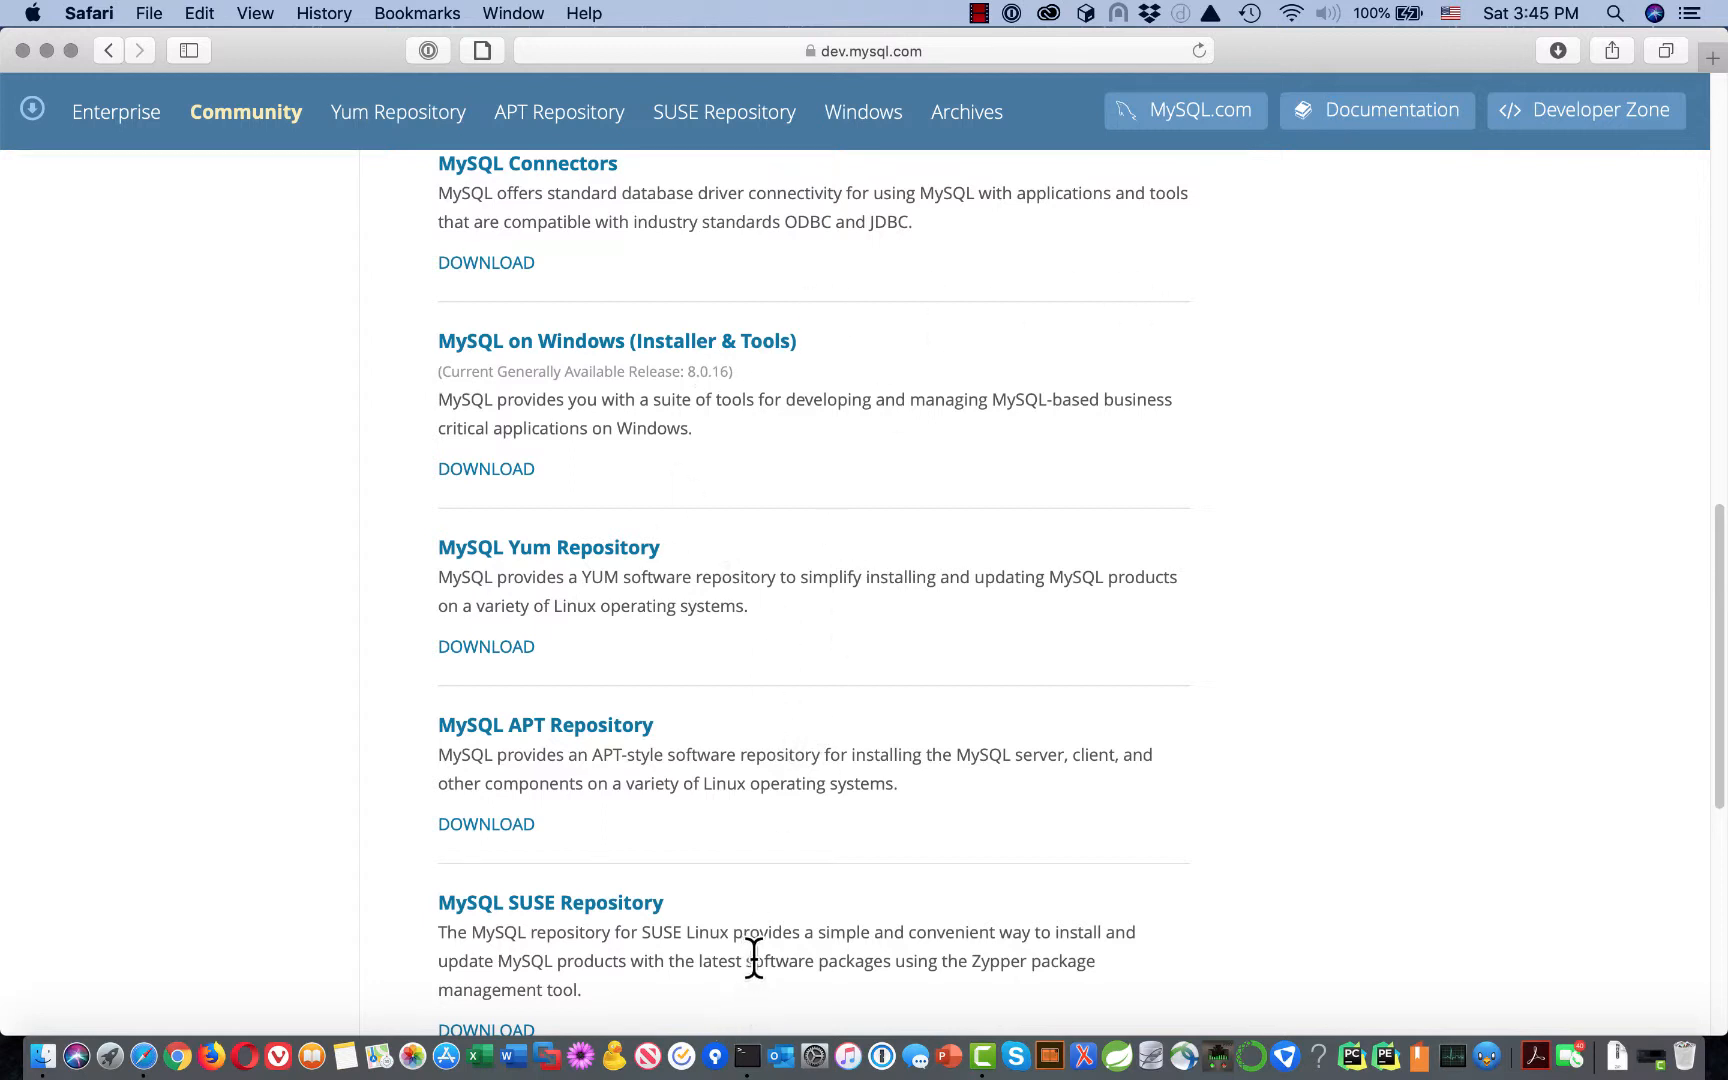
pyautogui.scroll(-3, 754, 958)
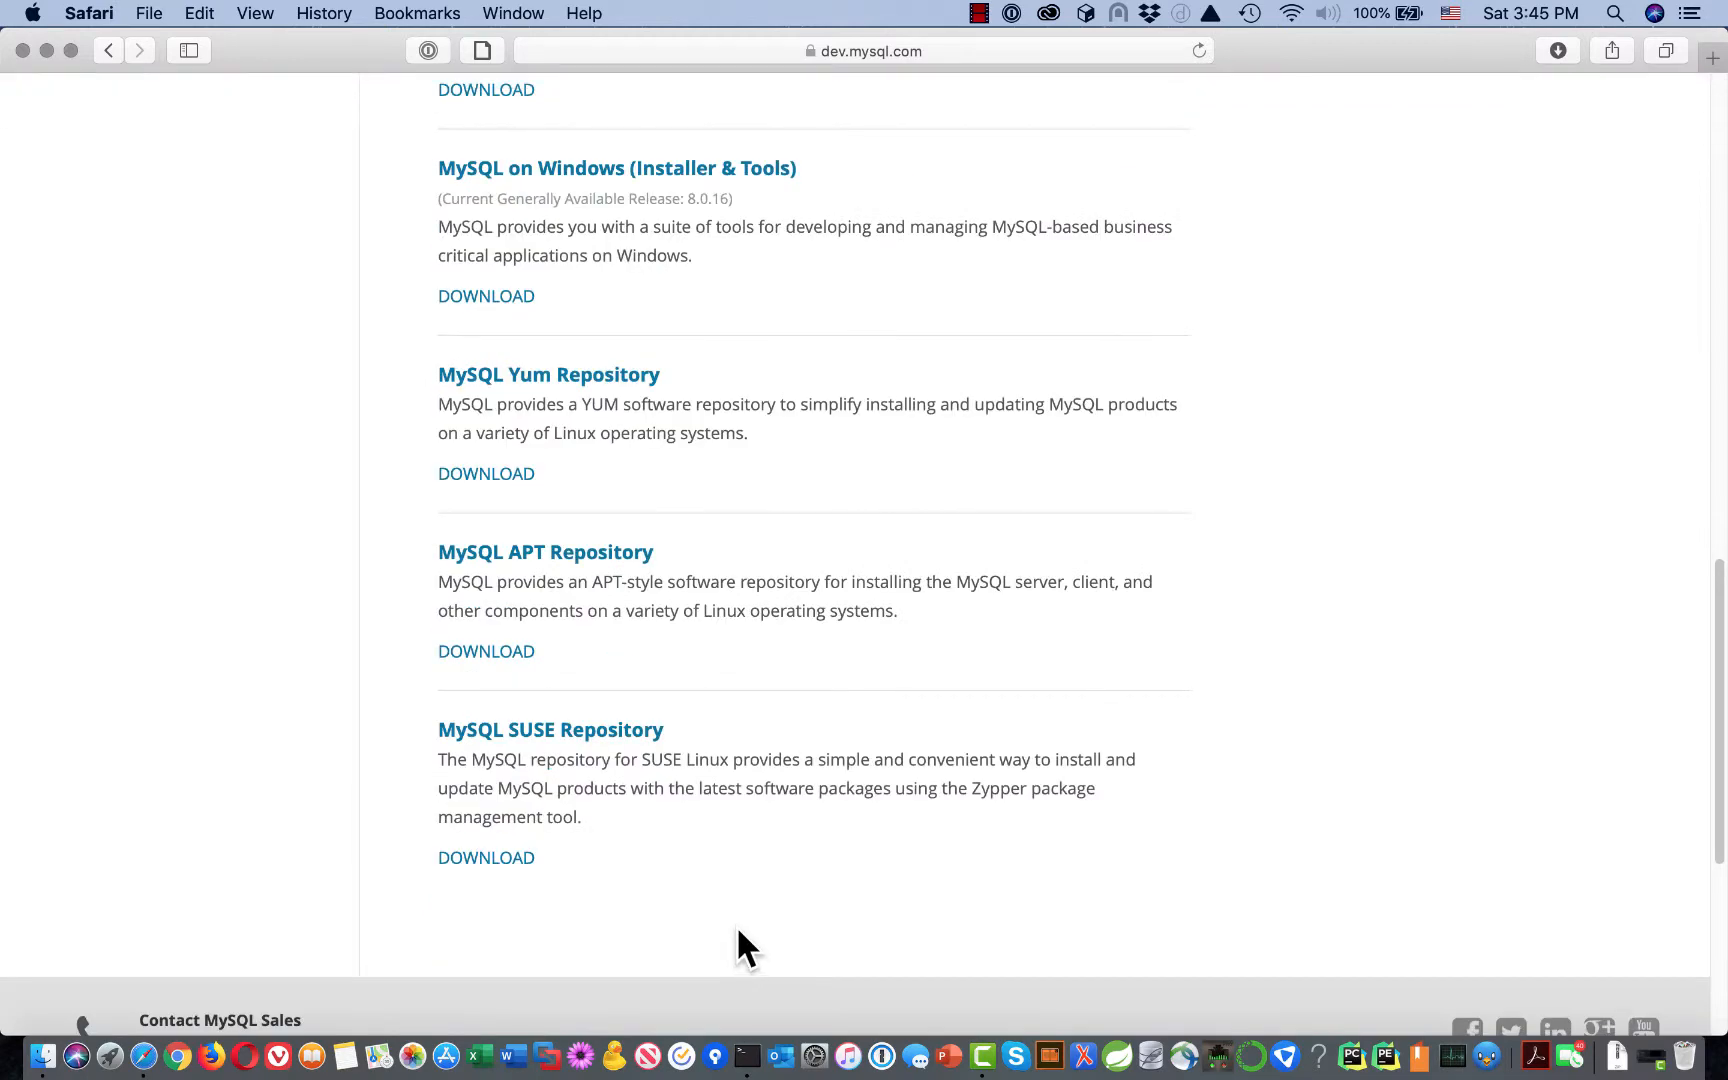
pyautogui.scroll(10, 738, 945)
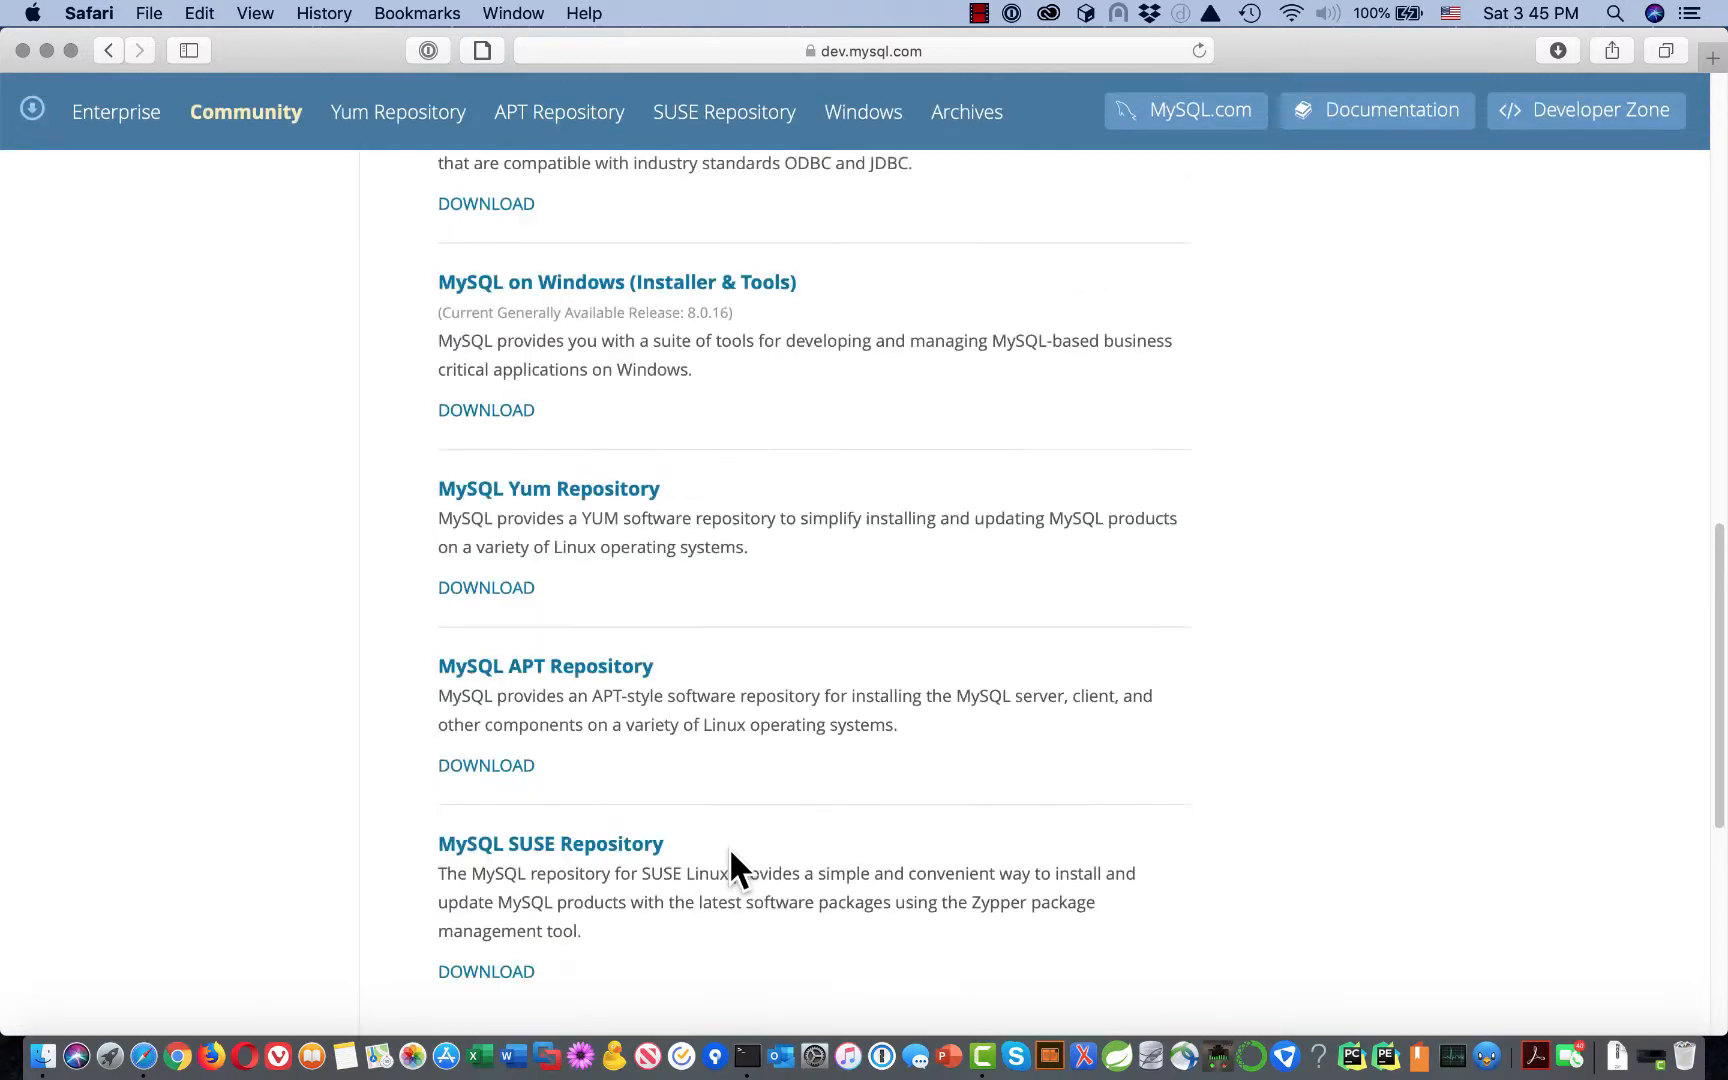
pyautogui.scroll(3, 726, 772)
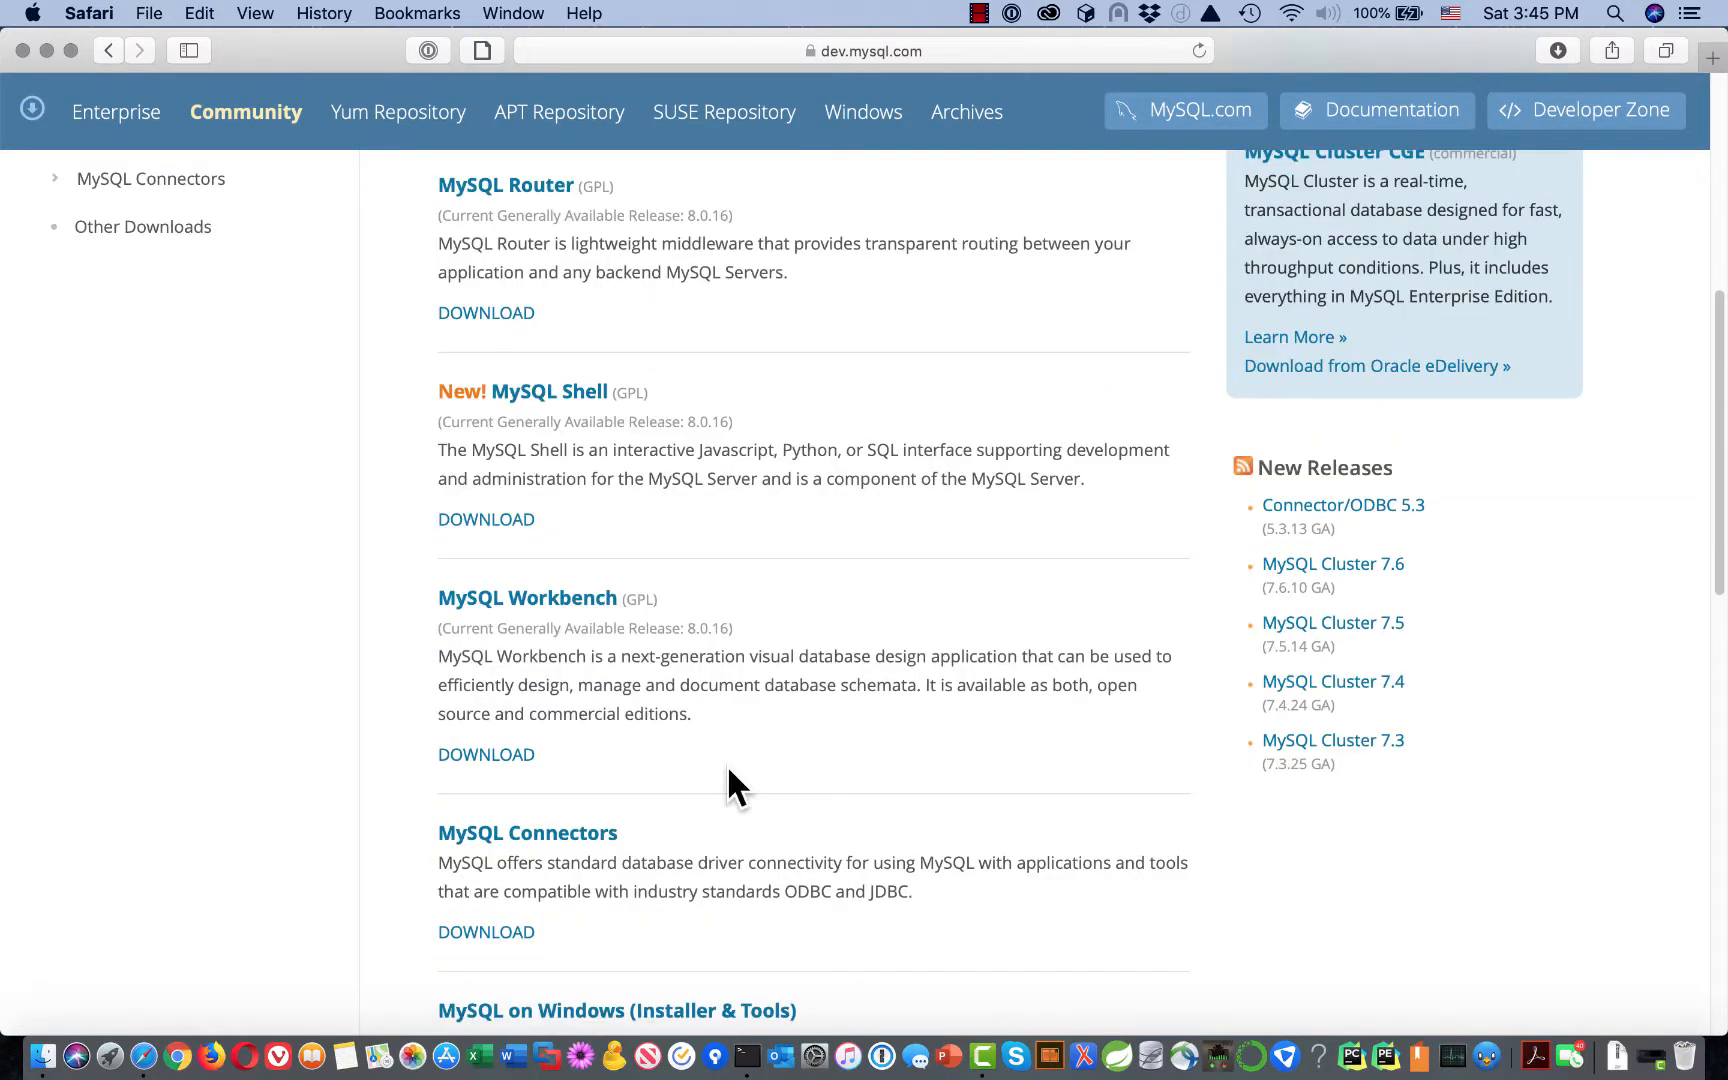
pyautogui.scroll(10, 722, 740)
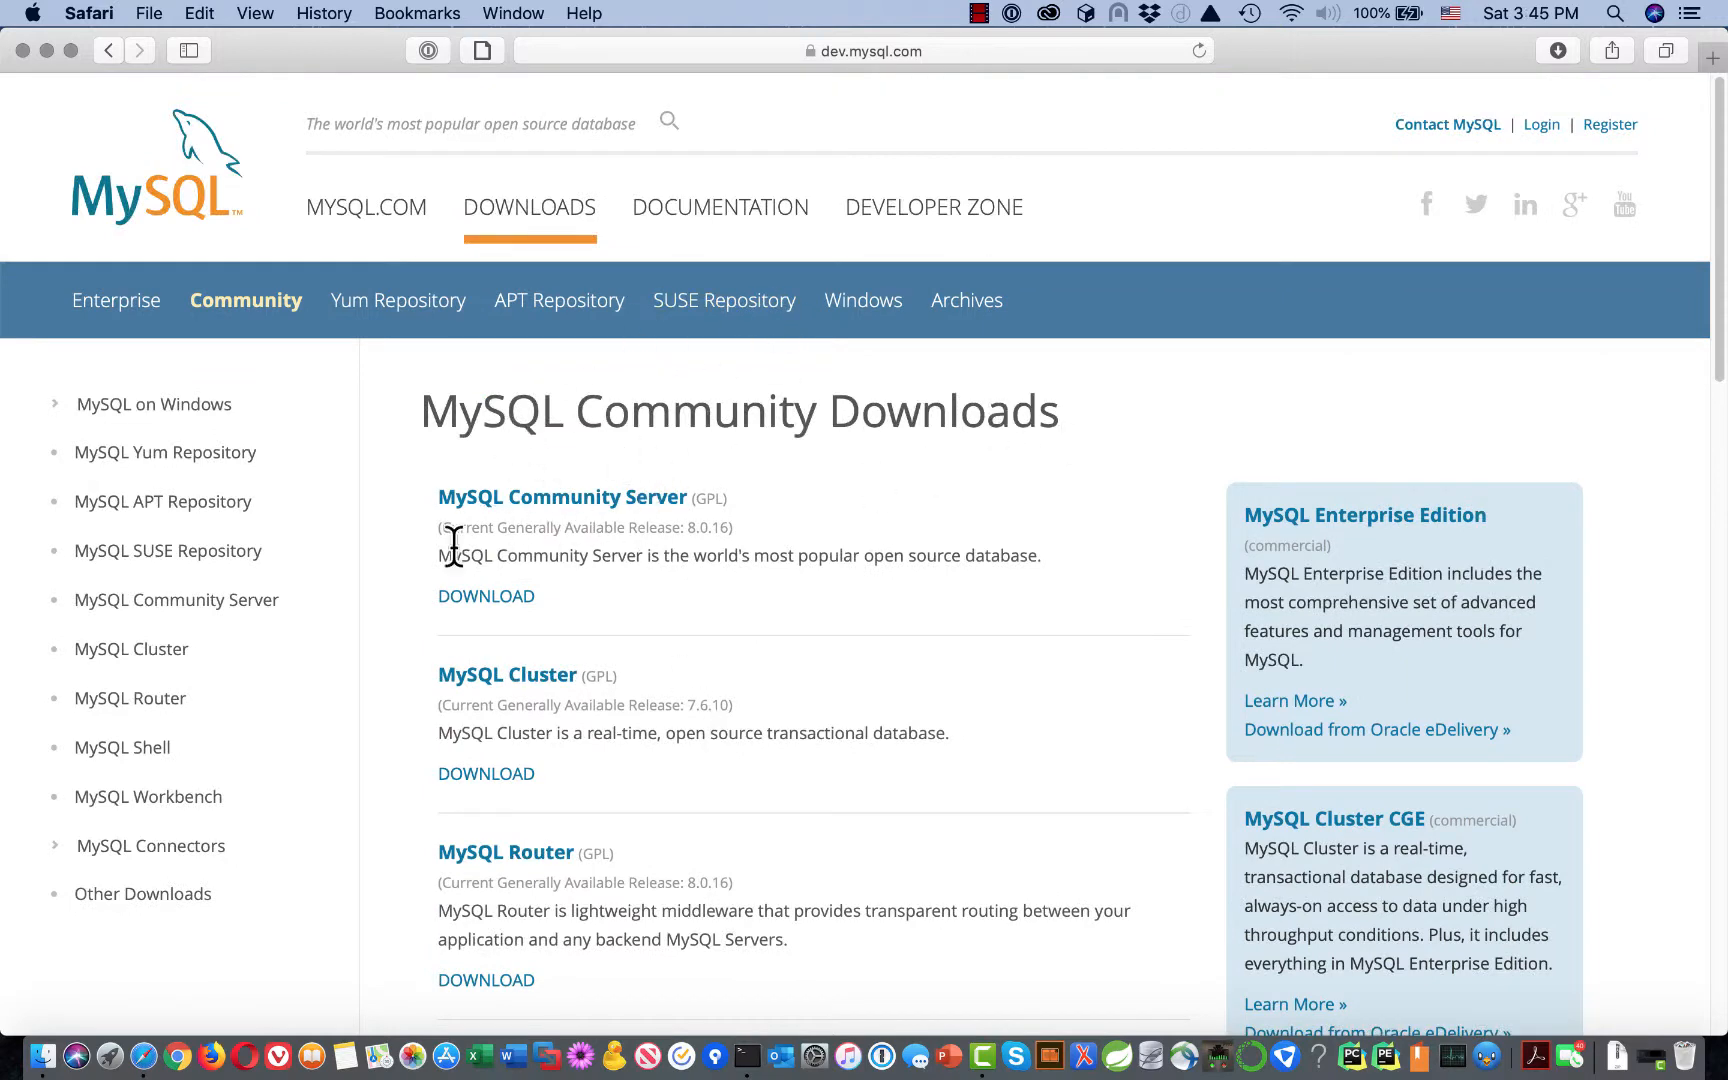
# Step: Download the MySQL Community Server 8.0.16 DMG Archive for macOS 10.14 (x86, 64-bit) without logging in or signing up
pyautogui.click(491, 597)
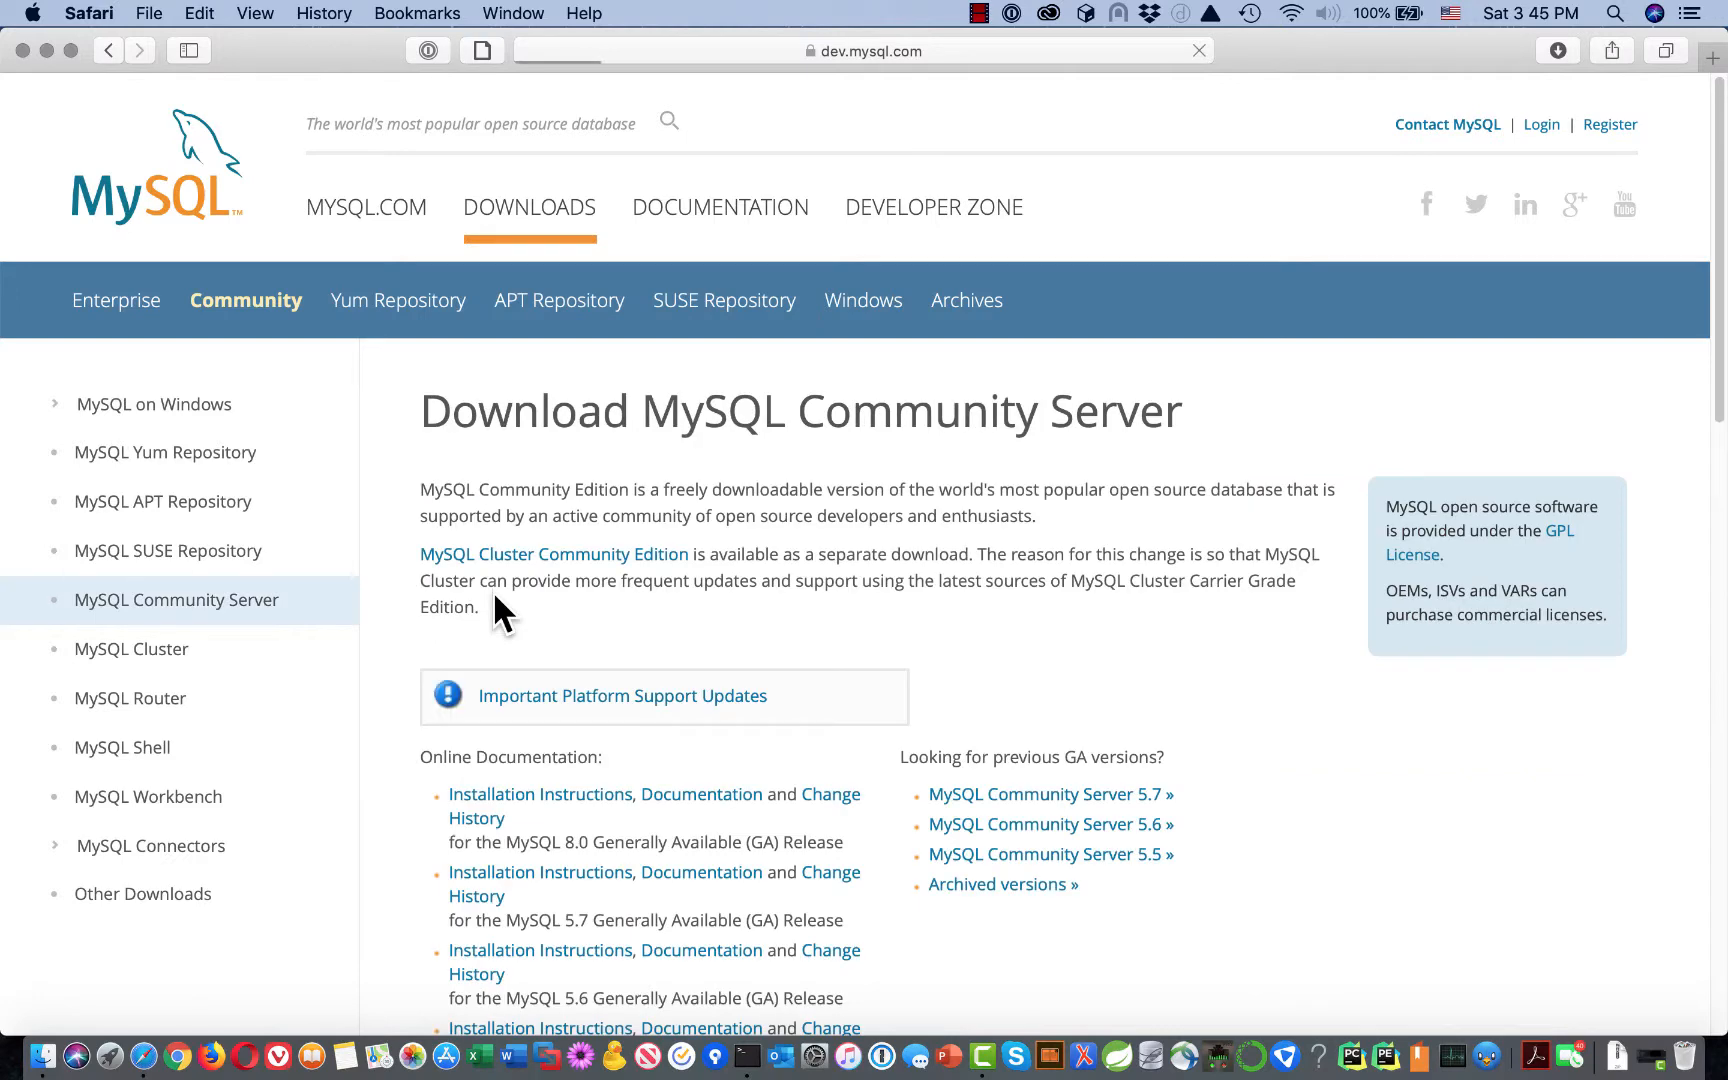
pyautogui.scroll(-8, 1185, 430)
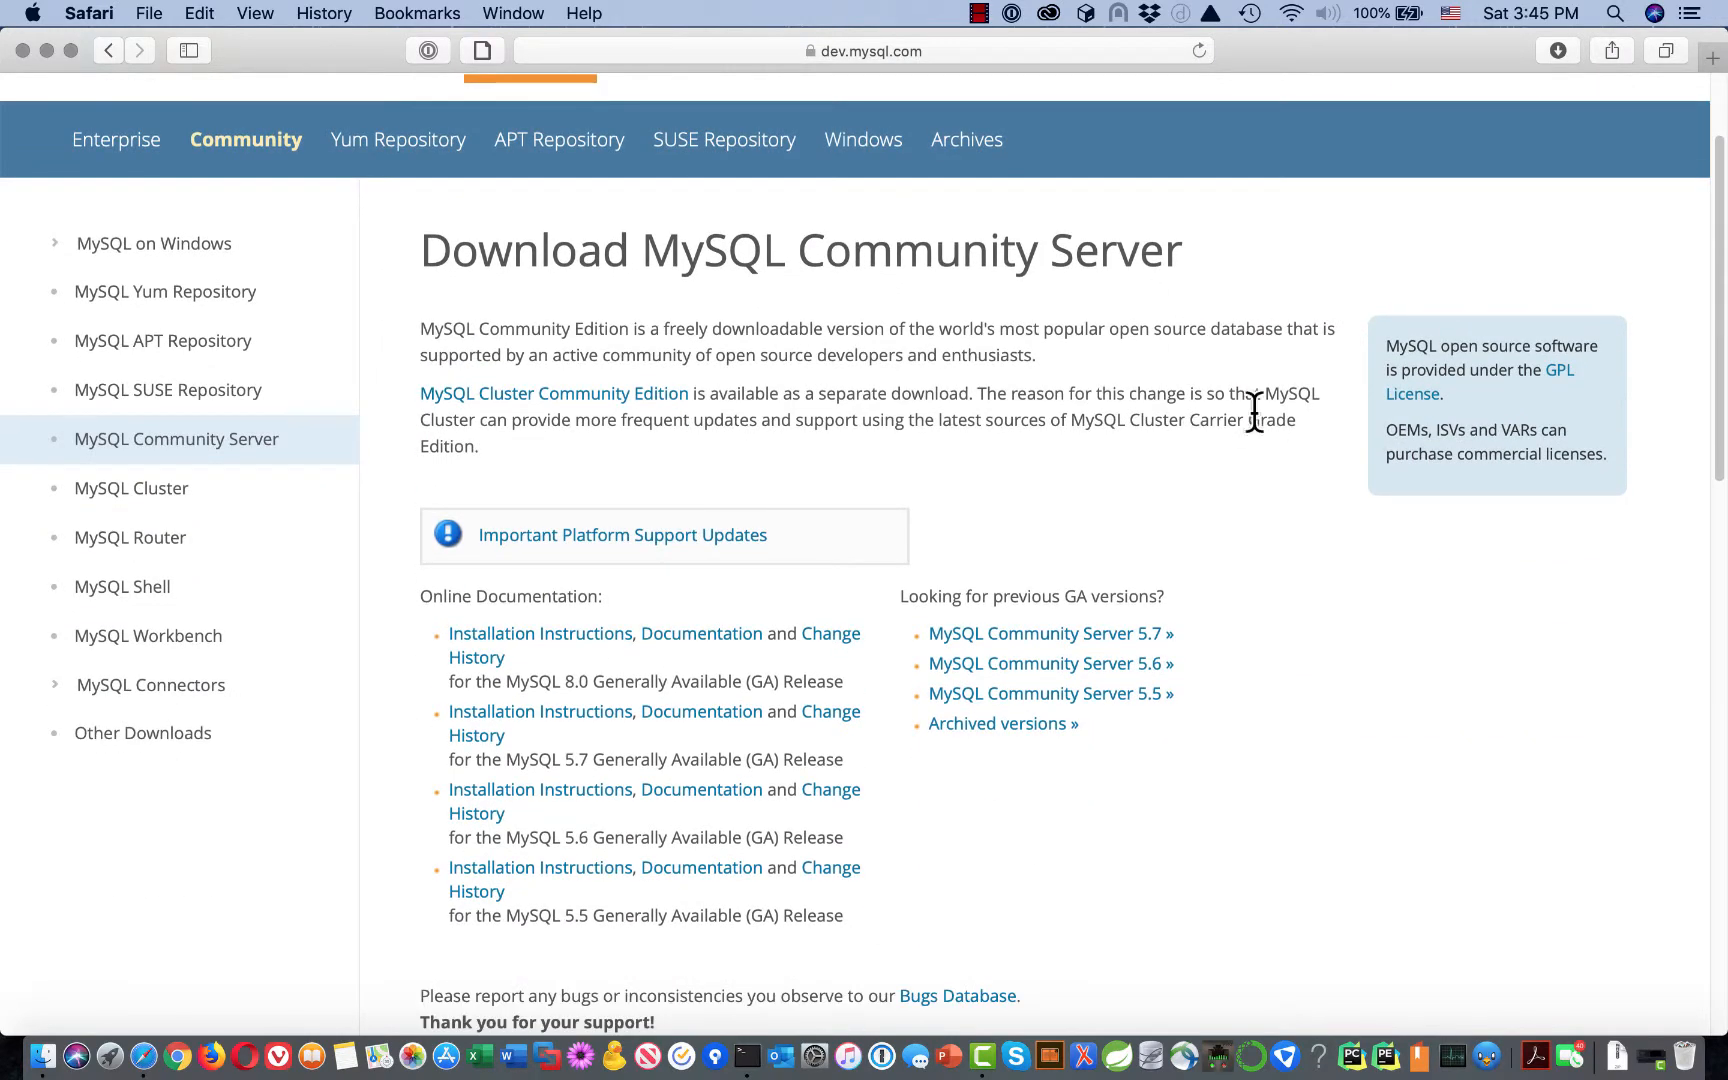
pyautogui.scroll(-8, 1262, 404)
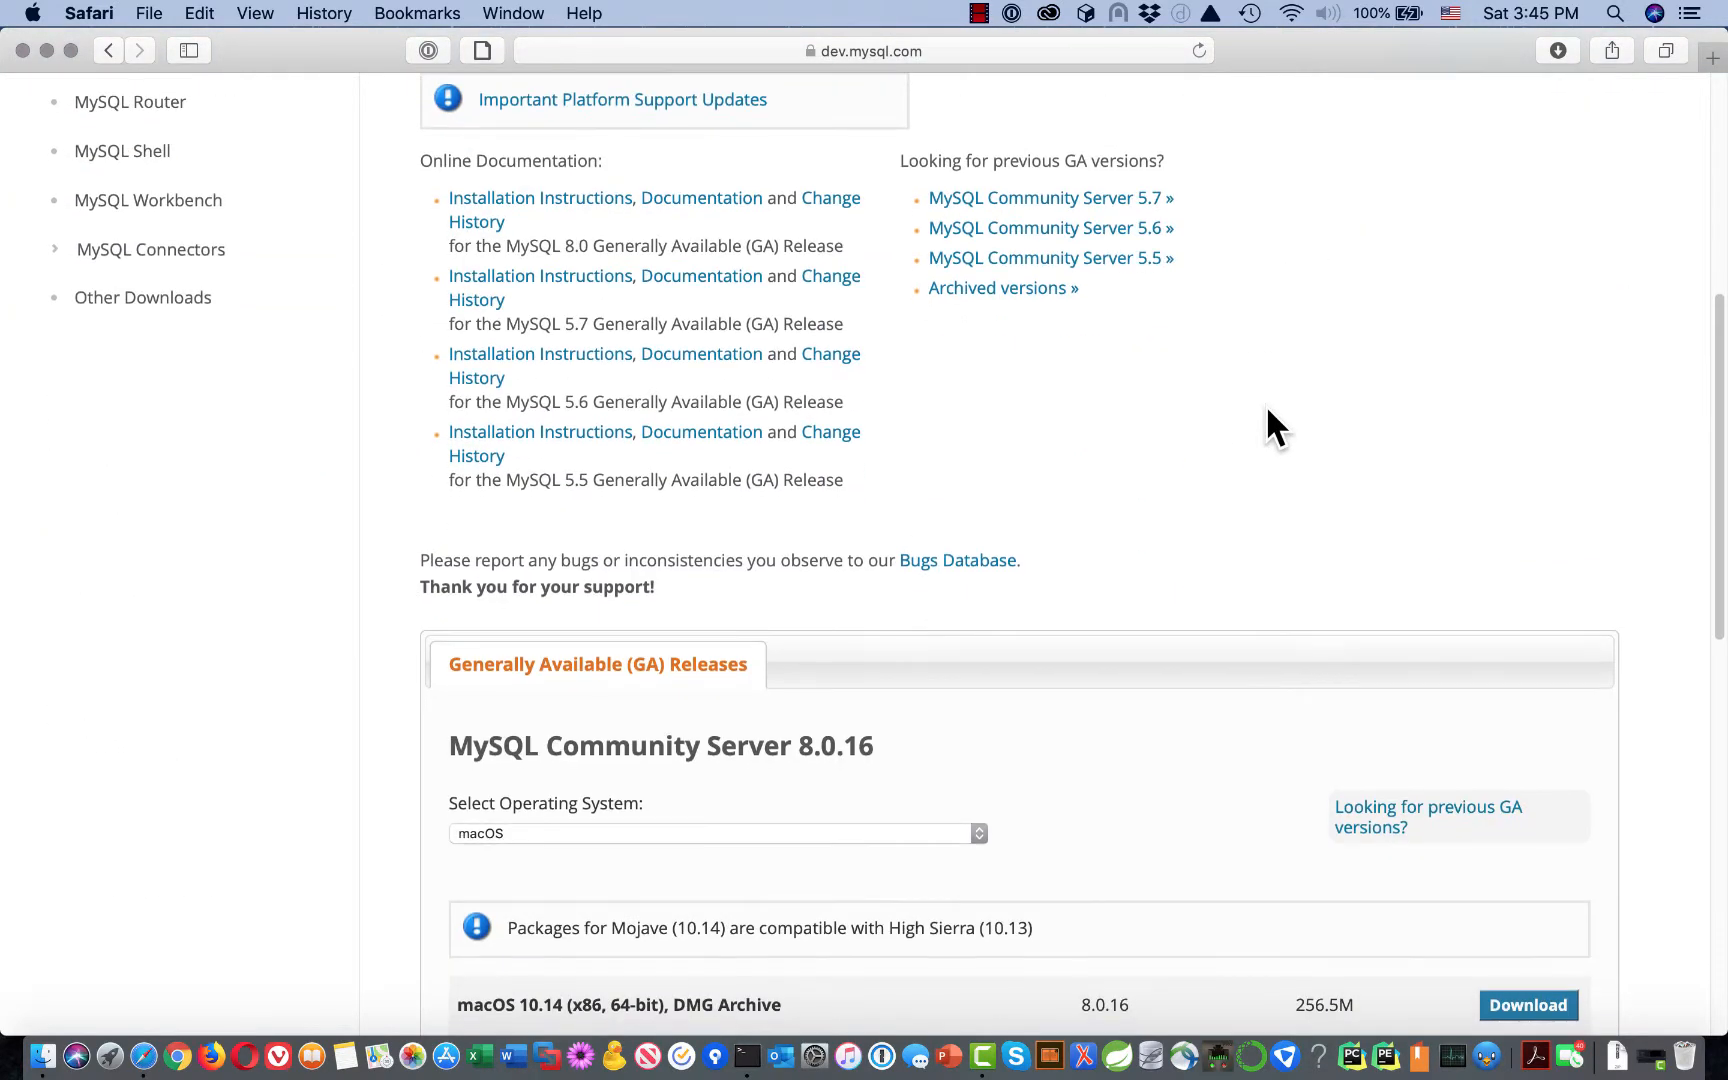
pyautogui.scroll(-4, 1269, 400)
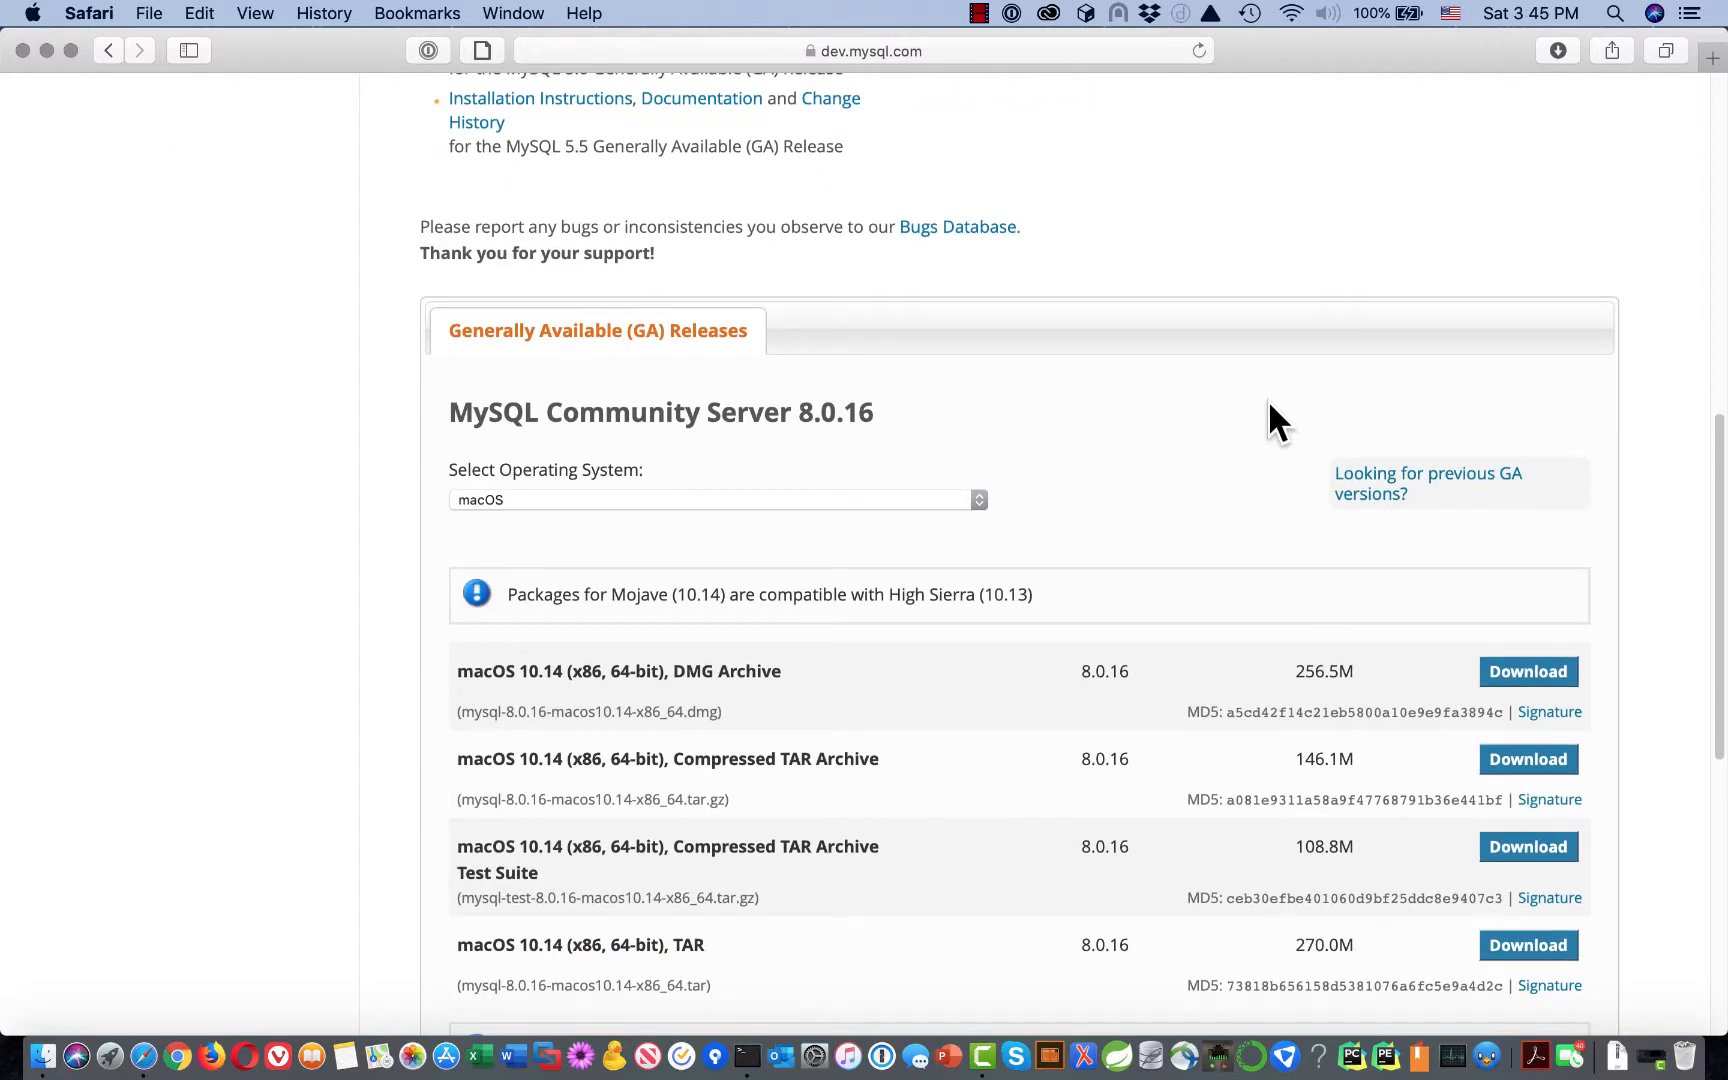
pyautogui.scroll(-1, 1270, 401)
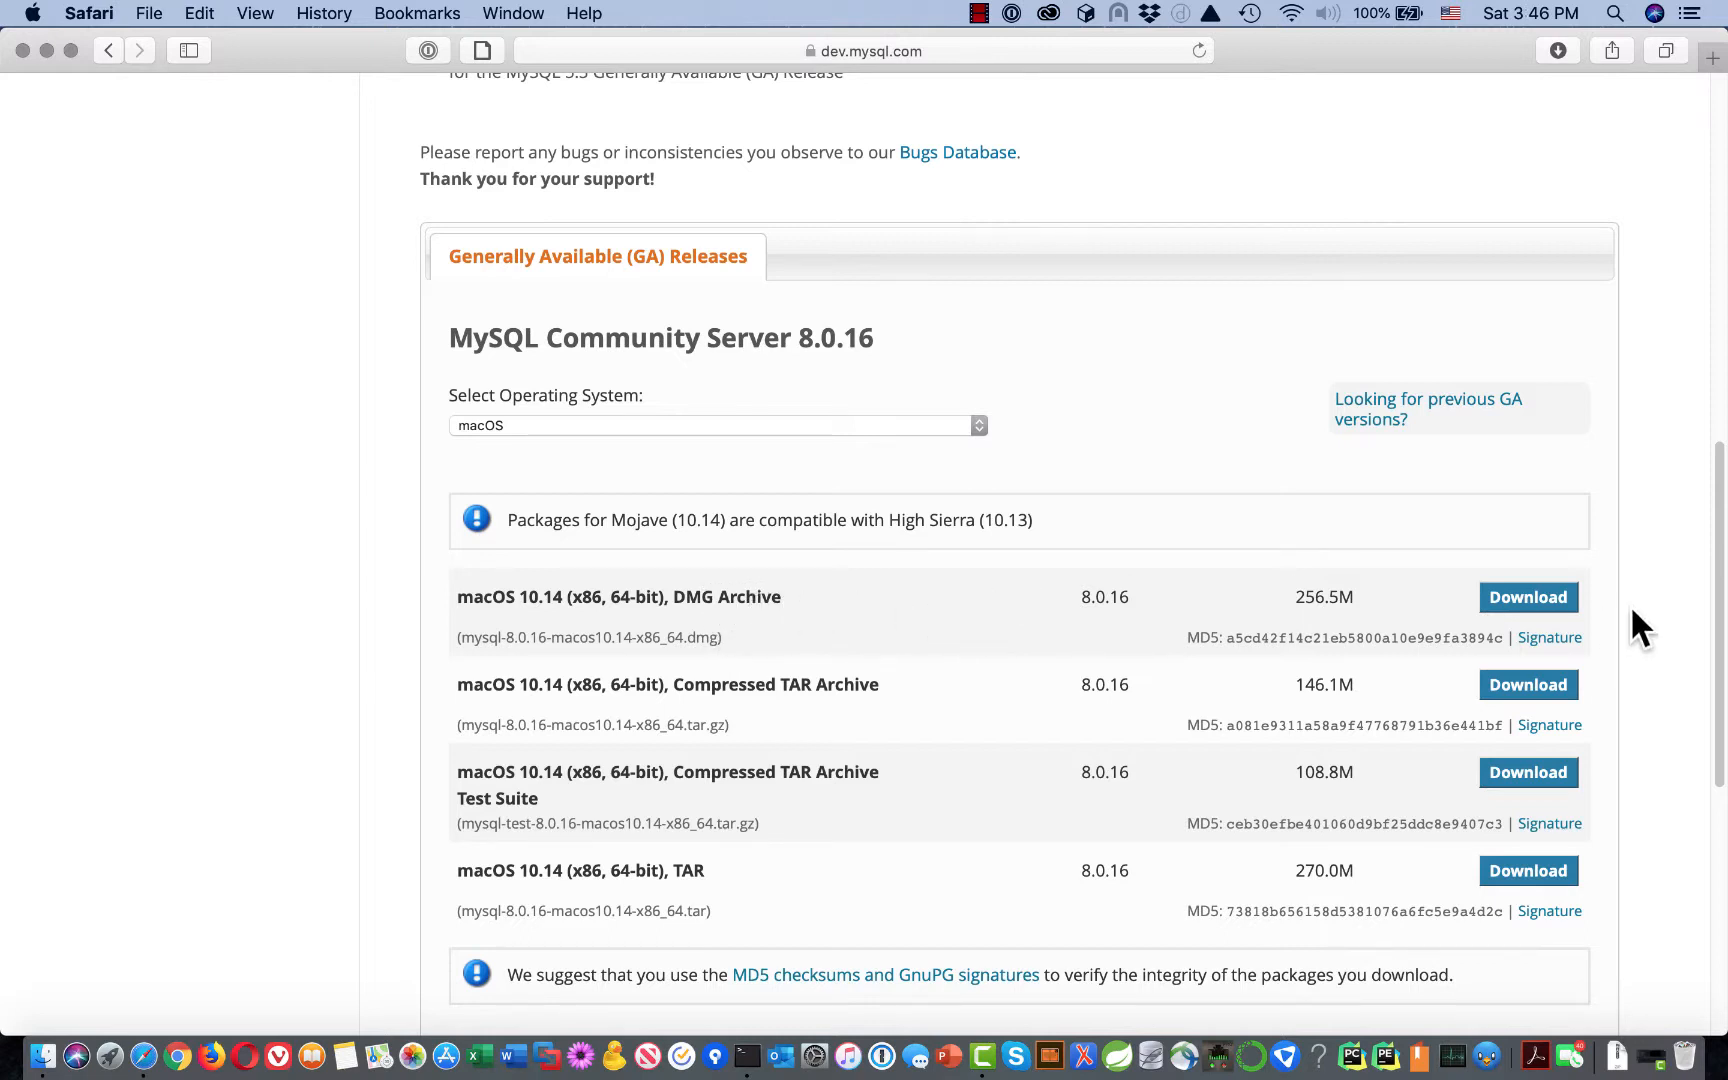
pyautogui.click(1556, 598)
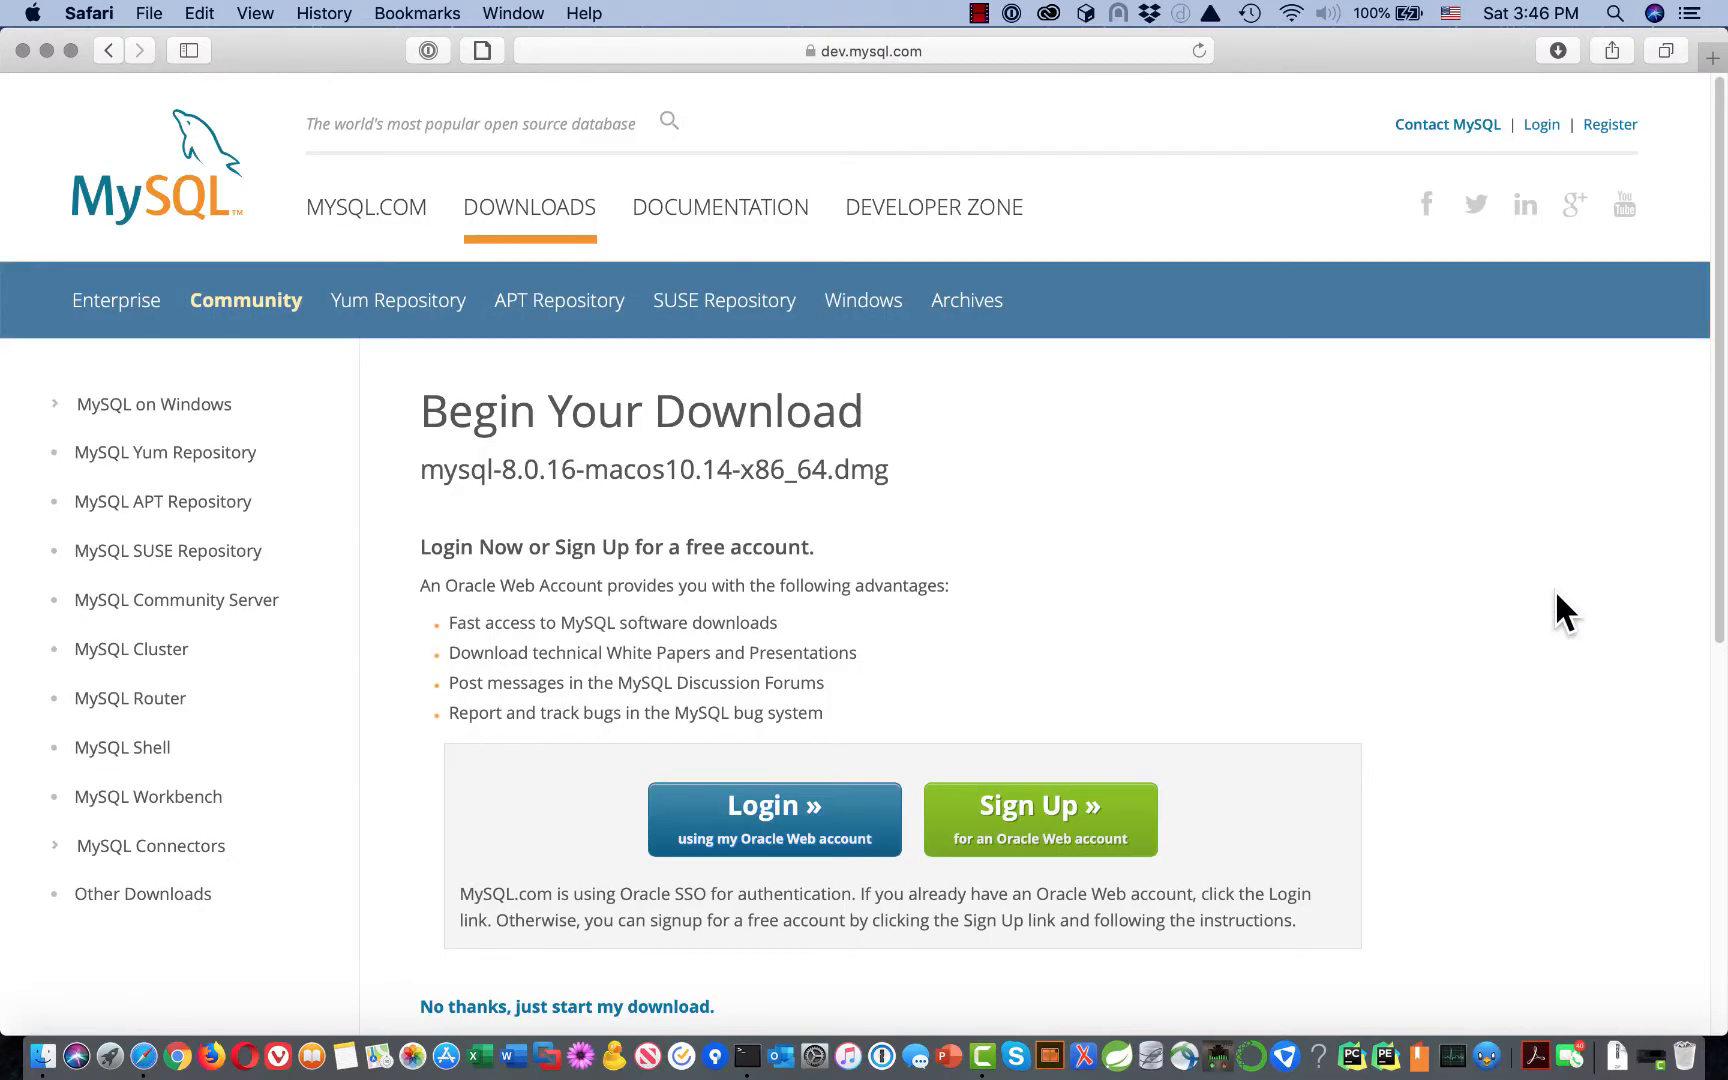
pyautogui.scroll(-2, 1467, 589)
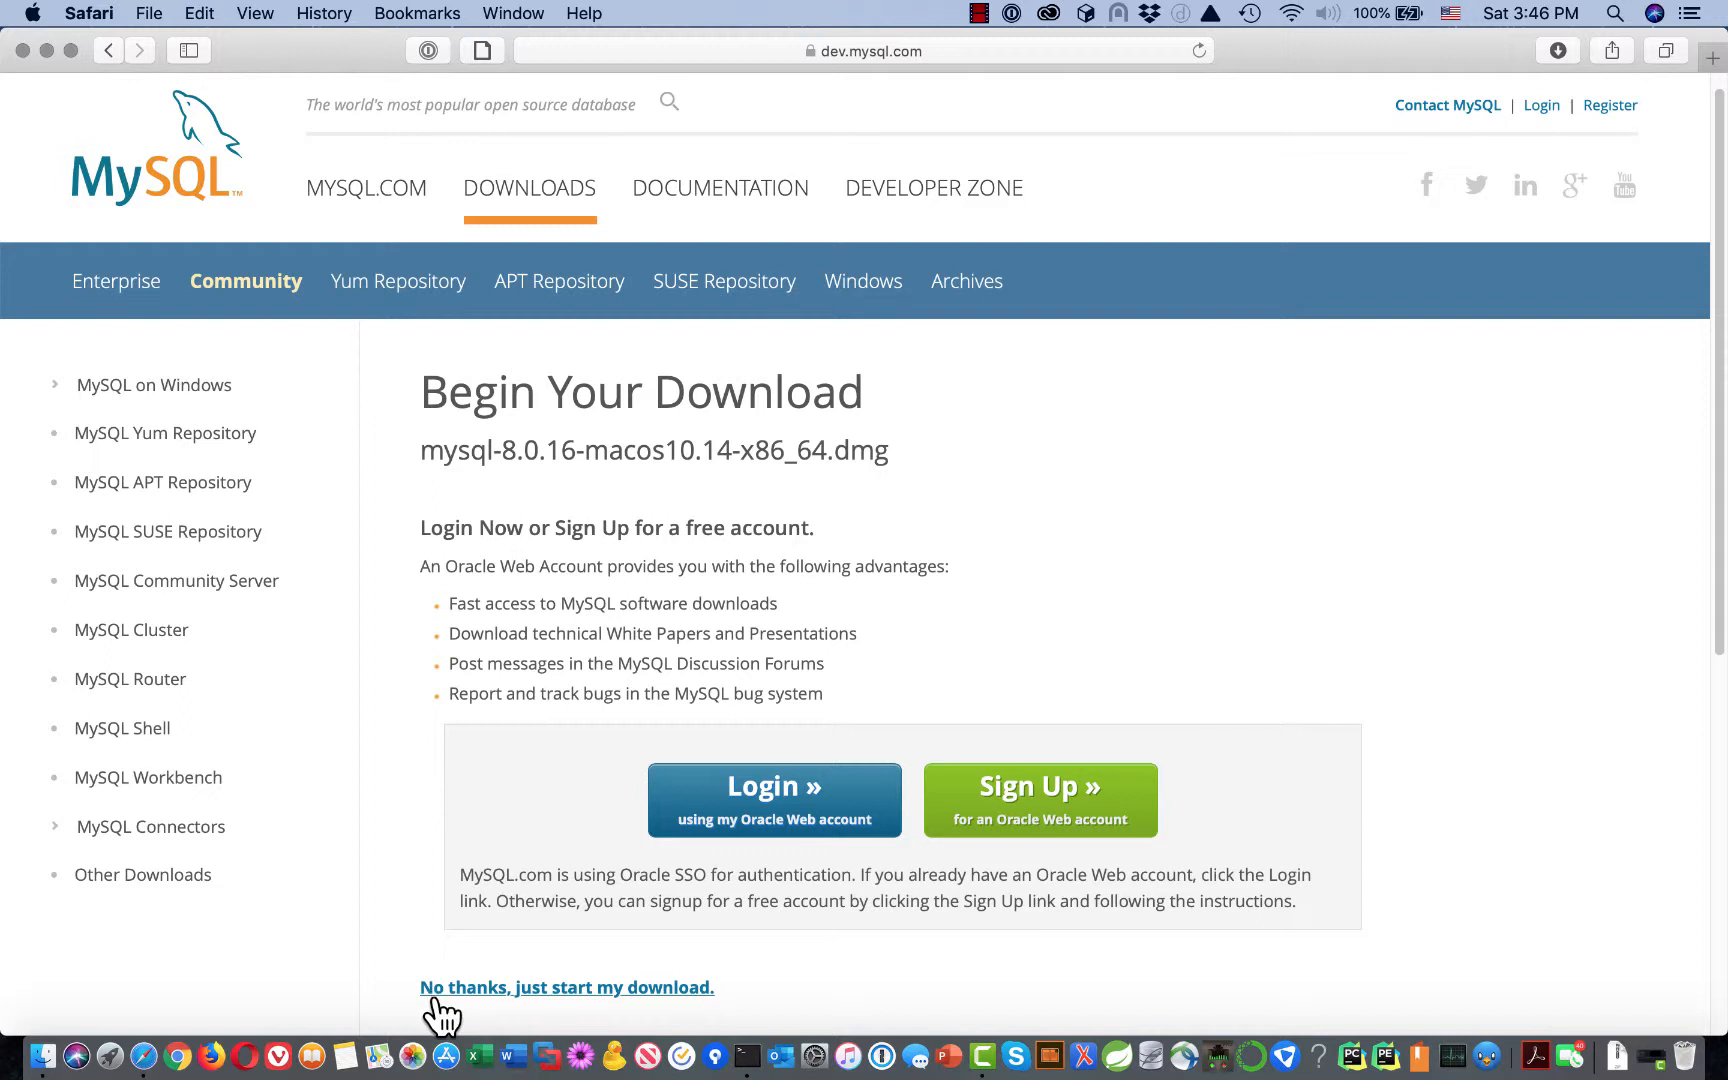
pyautogui.click(553, 985)
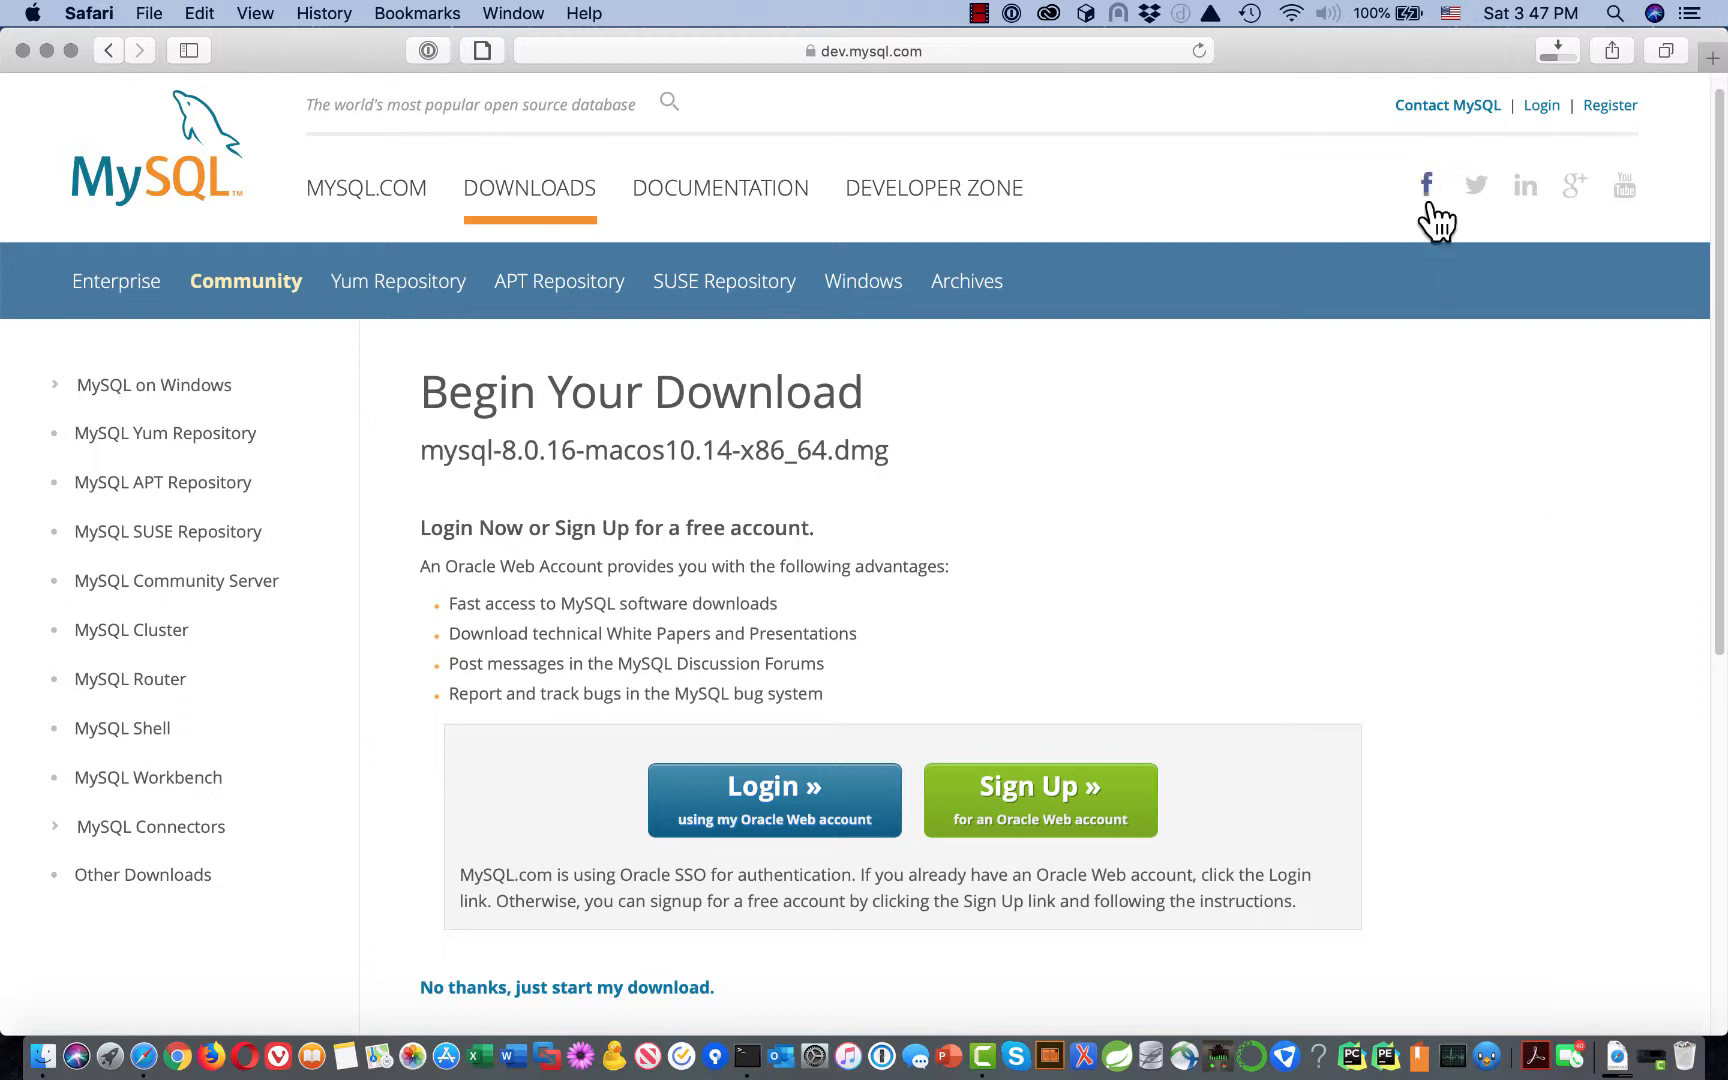
pyautogui.click(982, 13)
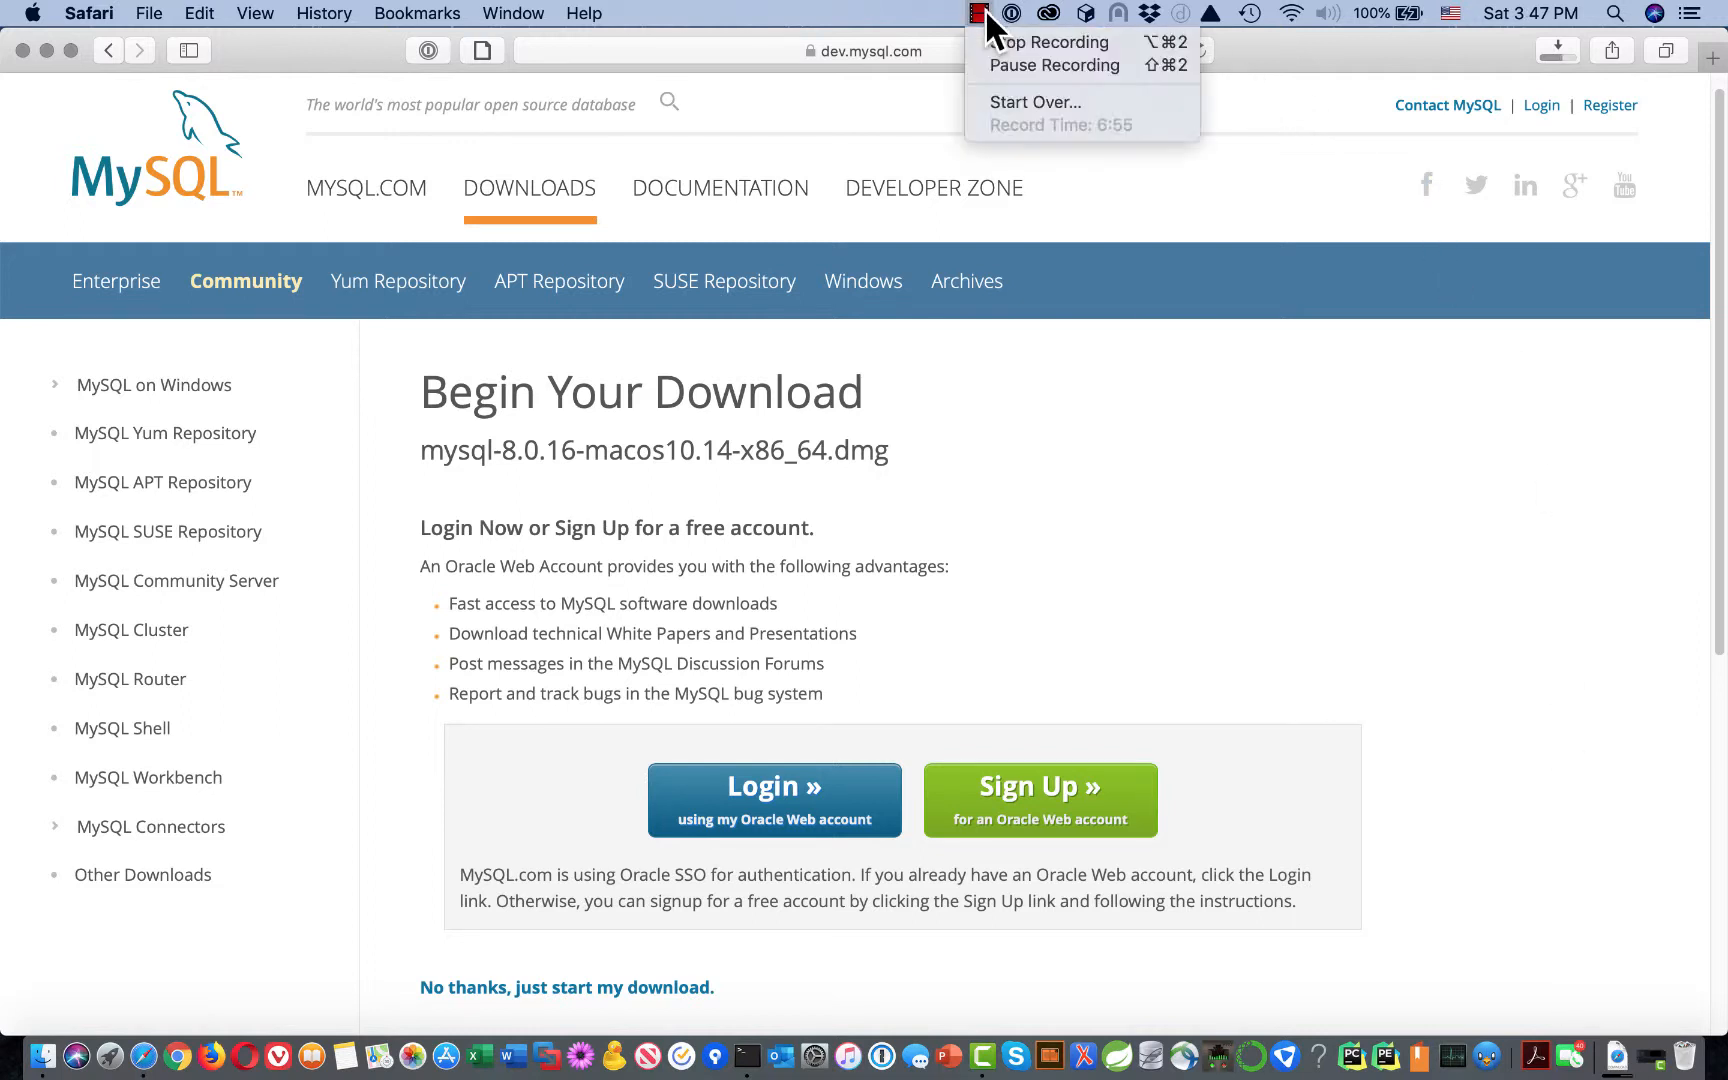
pyautogui.click(998, 65)
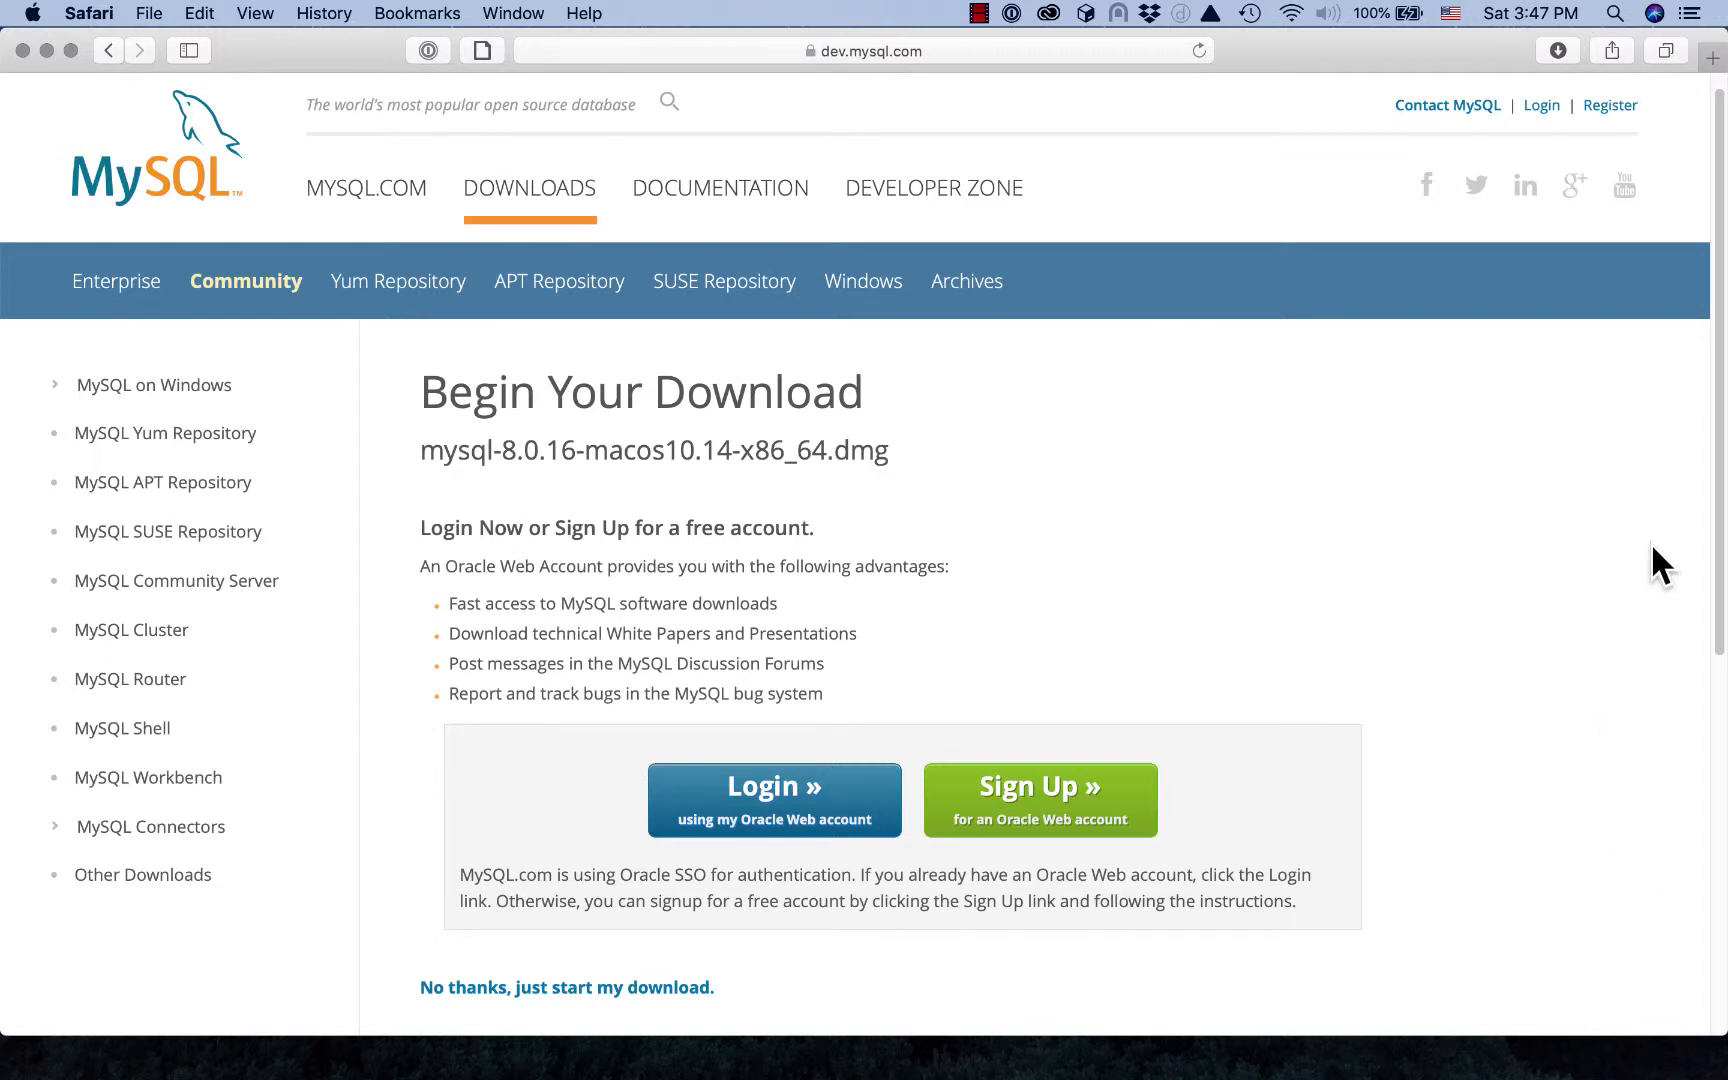
# Step: Put the Safari window away, show the Downloads folder in Finder and enlarge its window
pyautogui.click(46, 50)
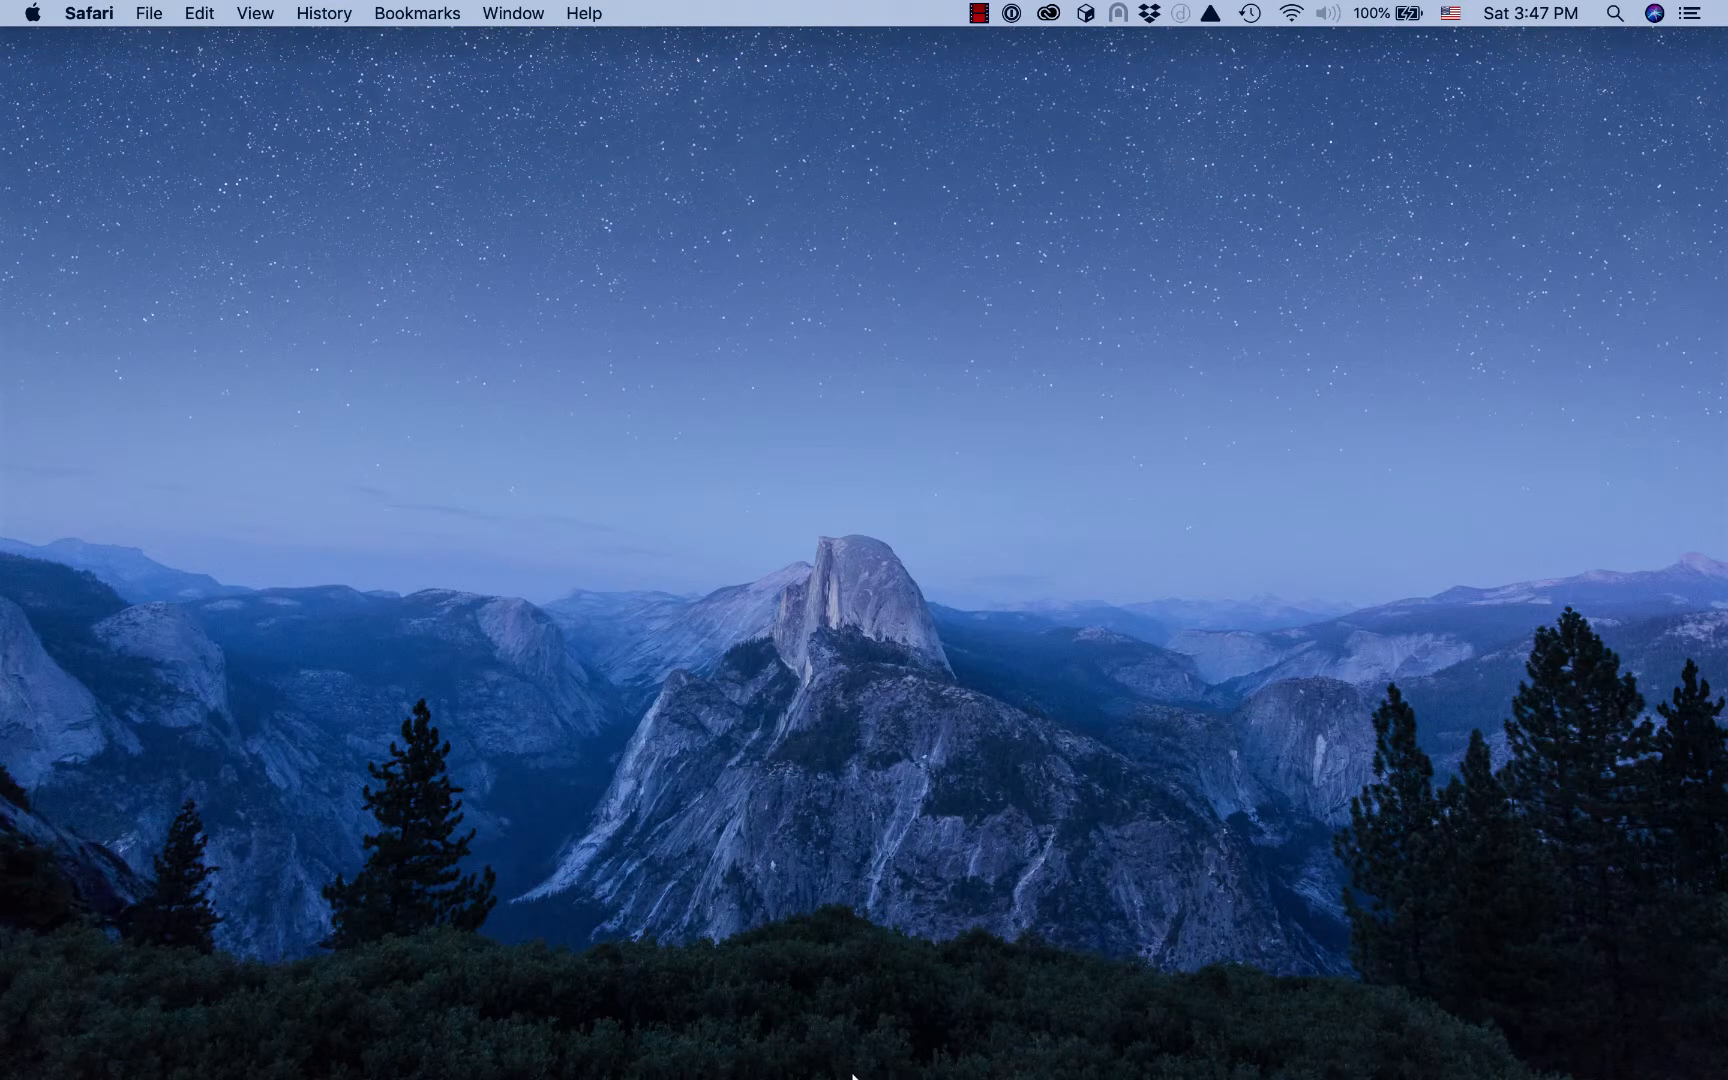
pyautogui.moveTo(852, 1076)
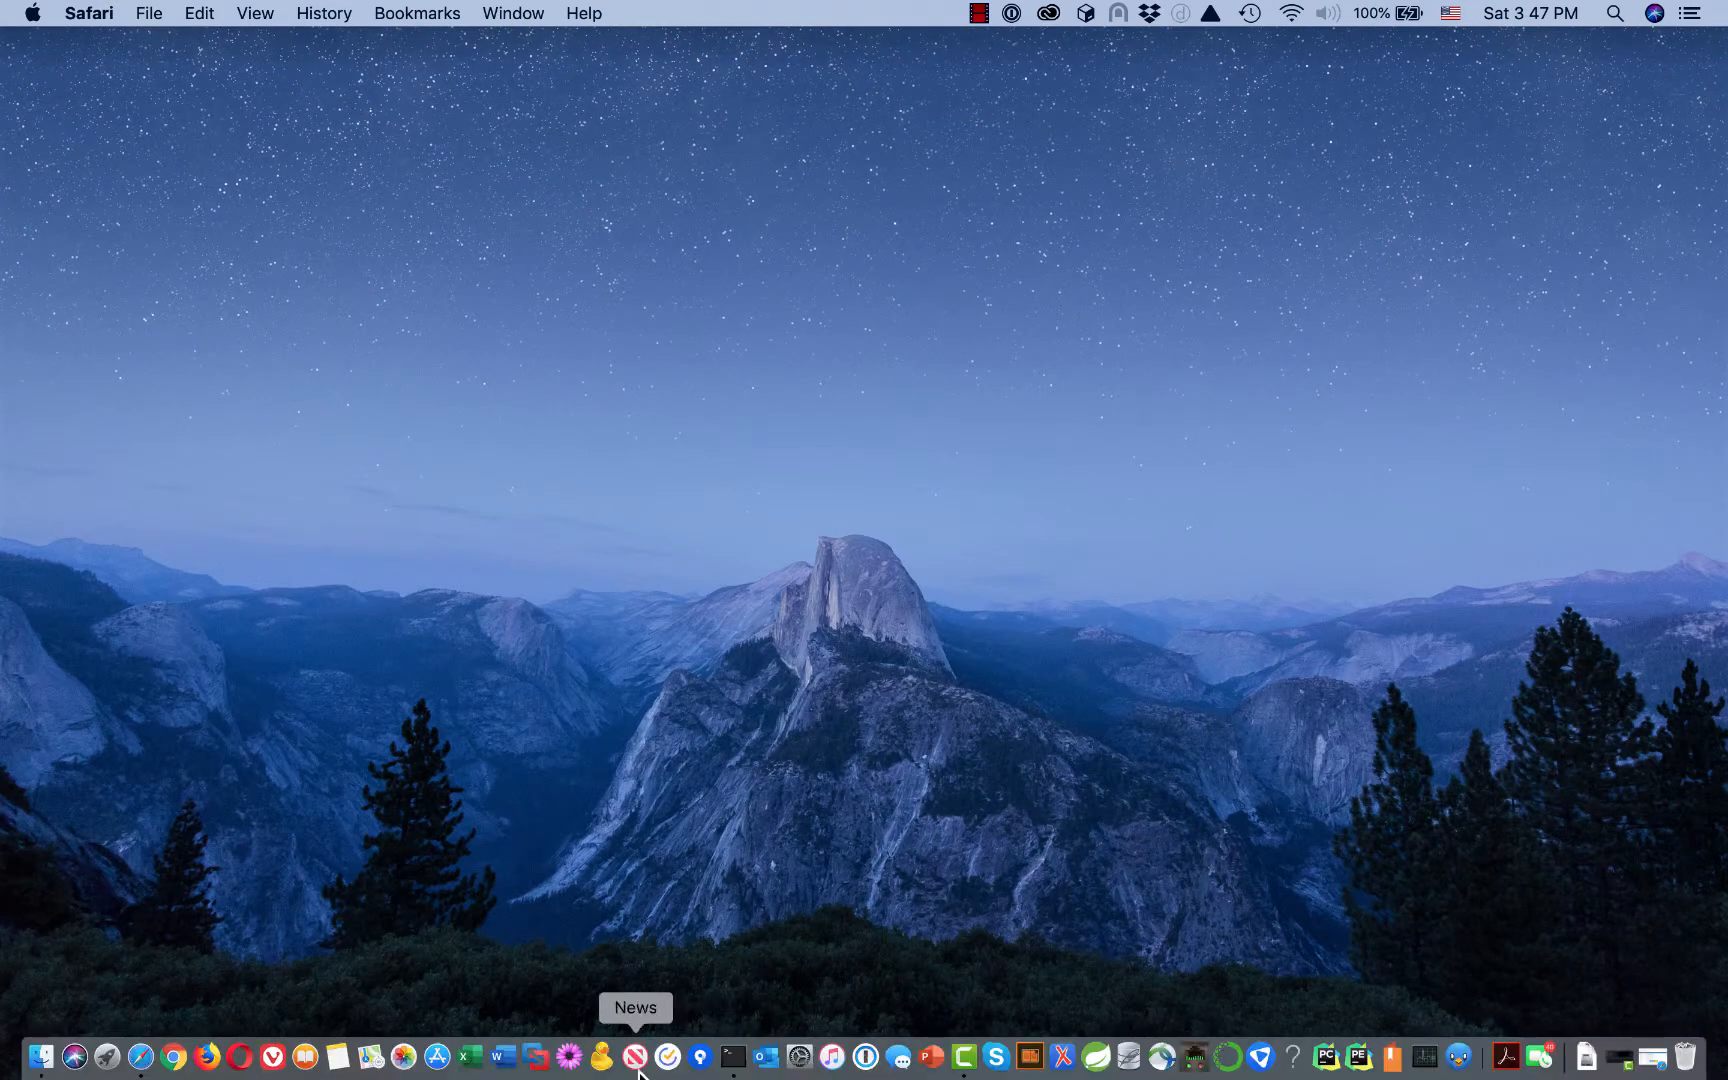
pyautogui.click(42, 1060)
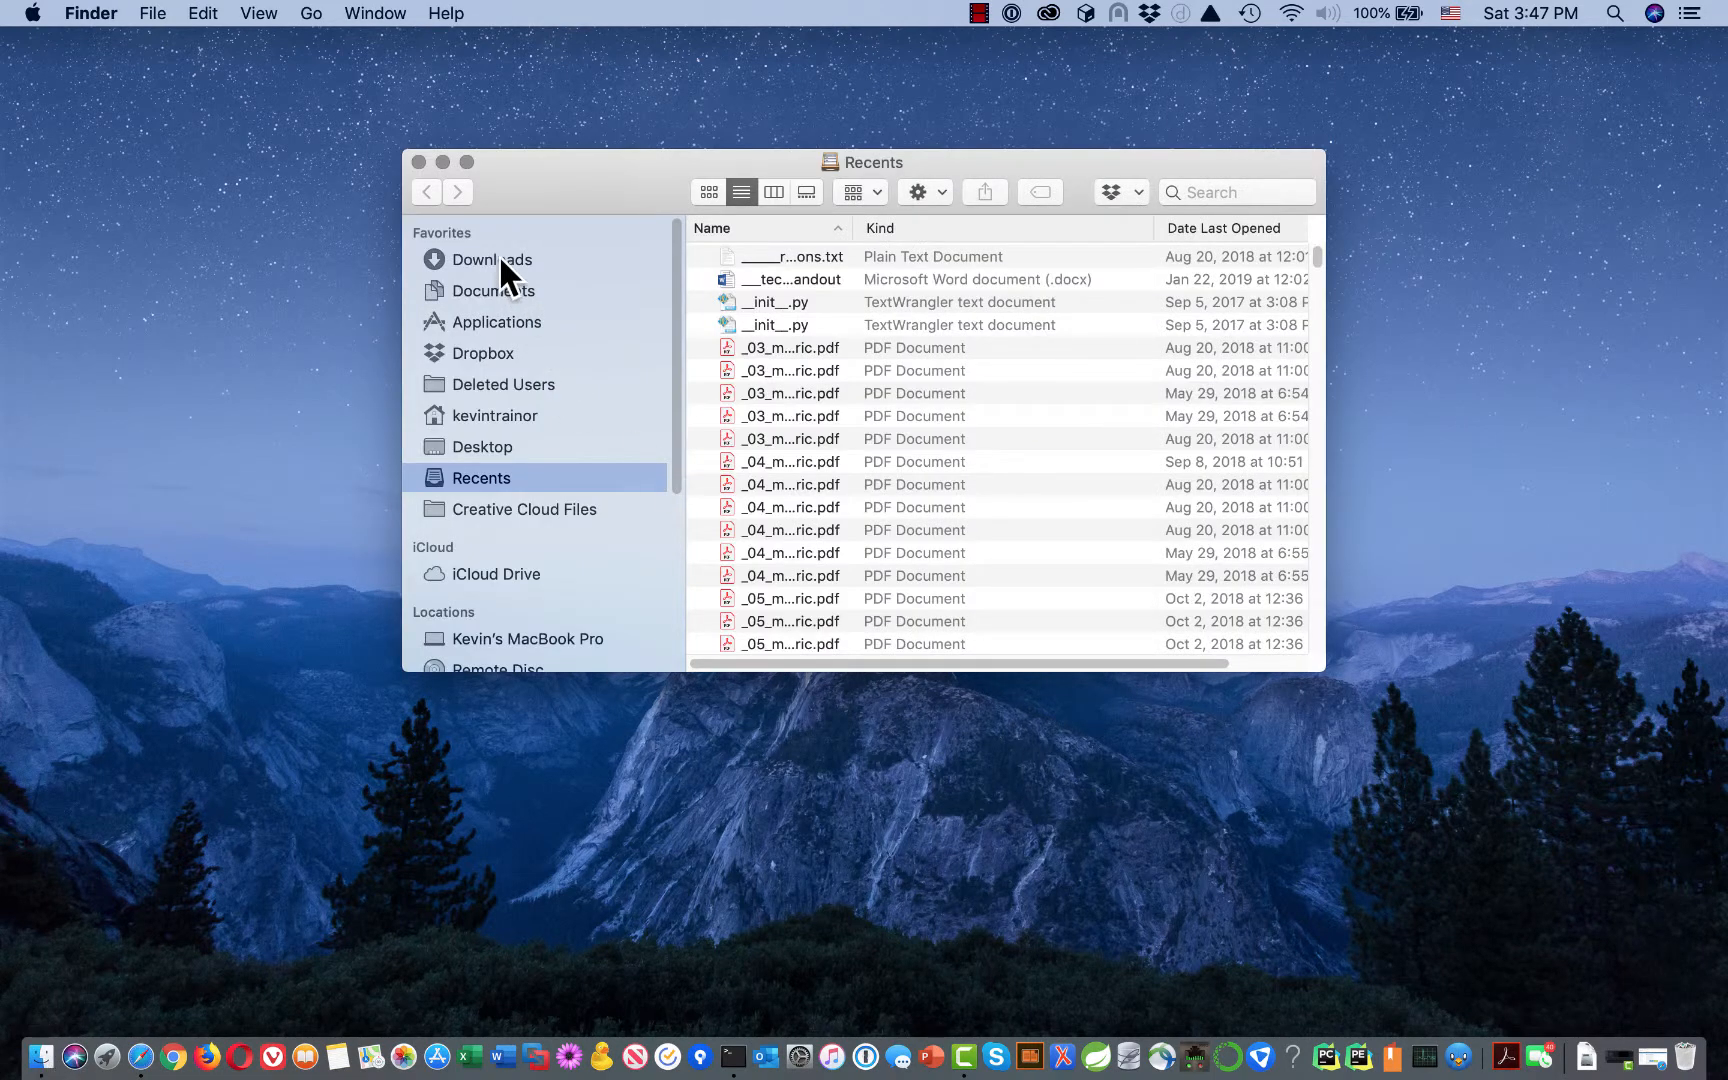
pyautogui.click(501, 252)
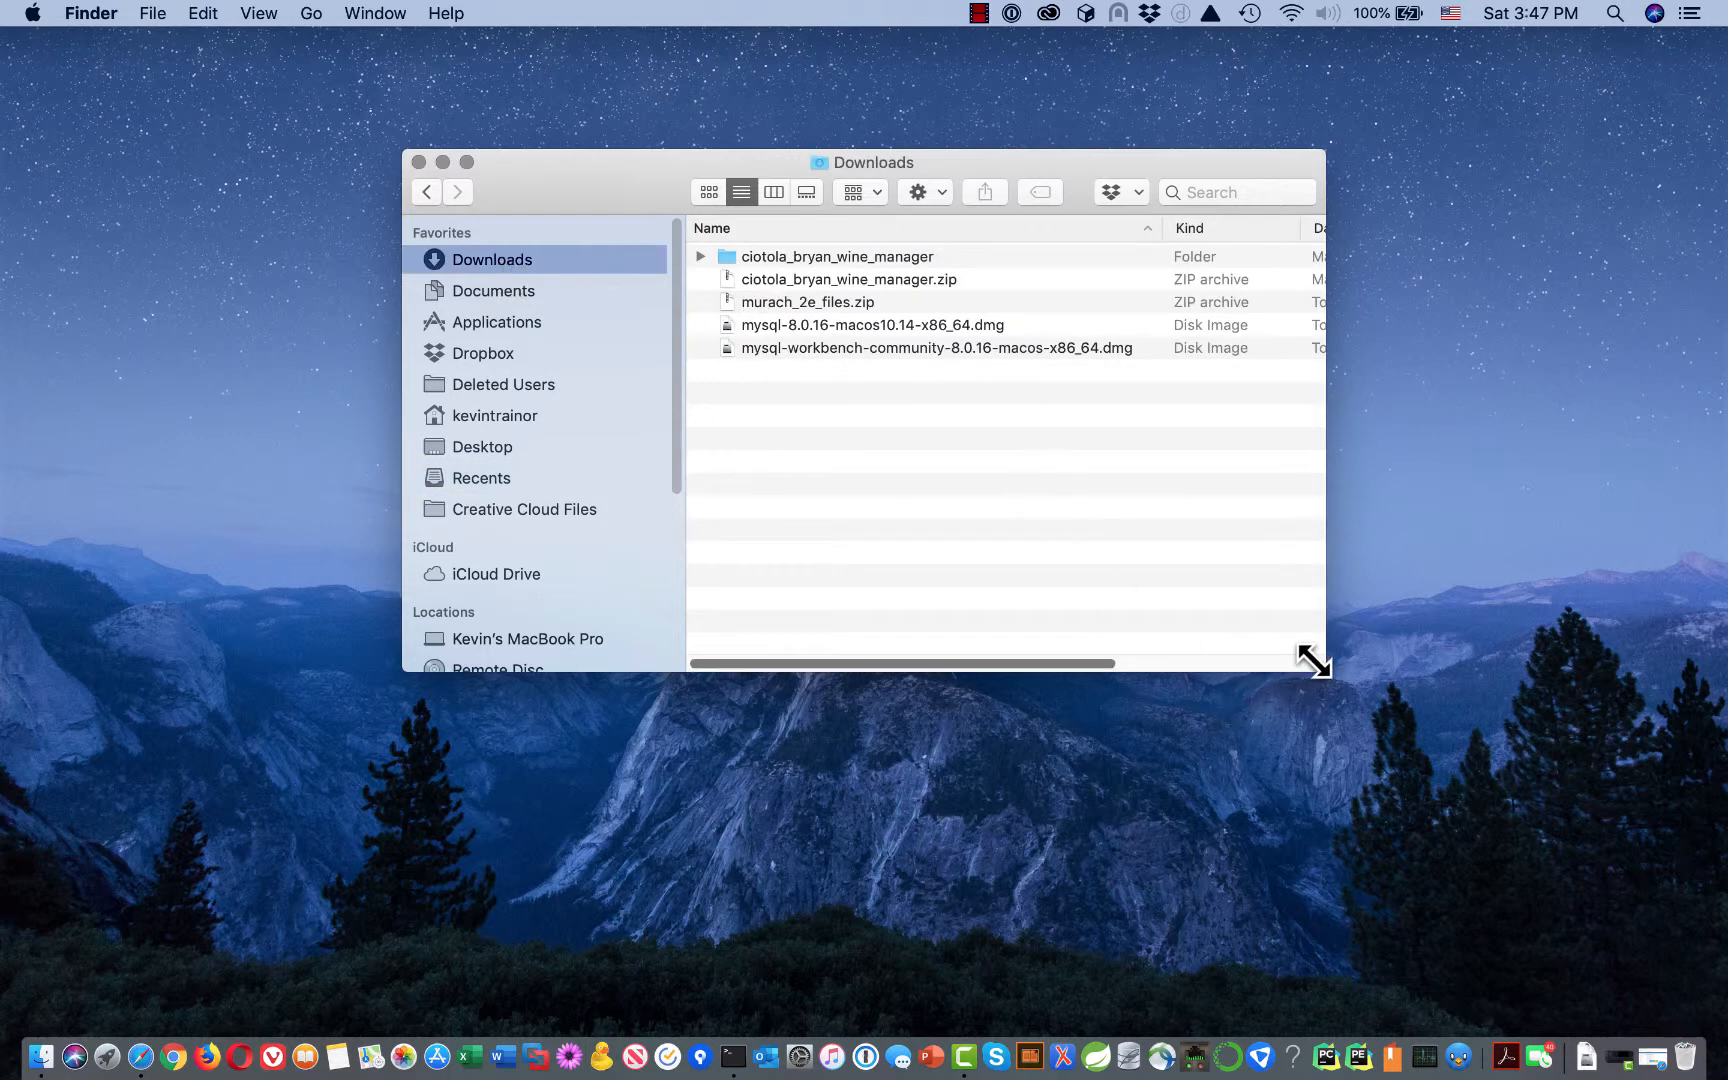
pyautogui.moveTo(1313, 660); pyautogui.dragTo(1371, 781)
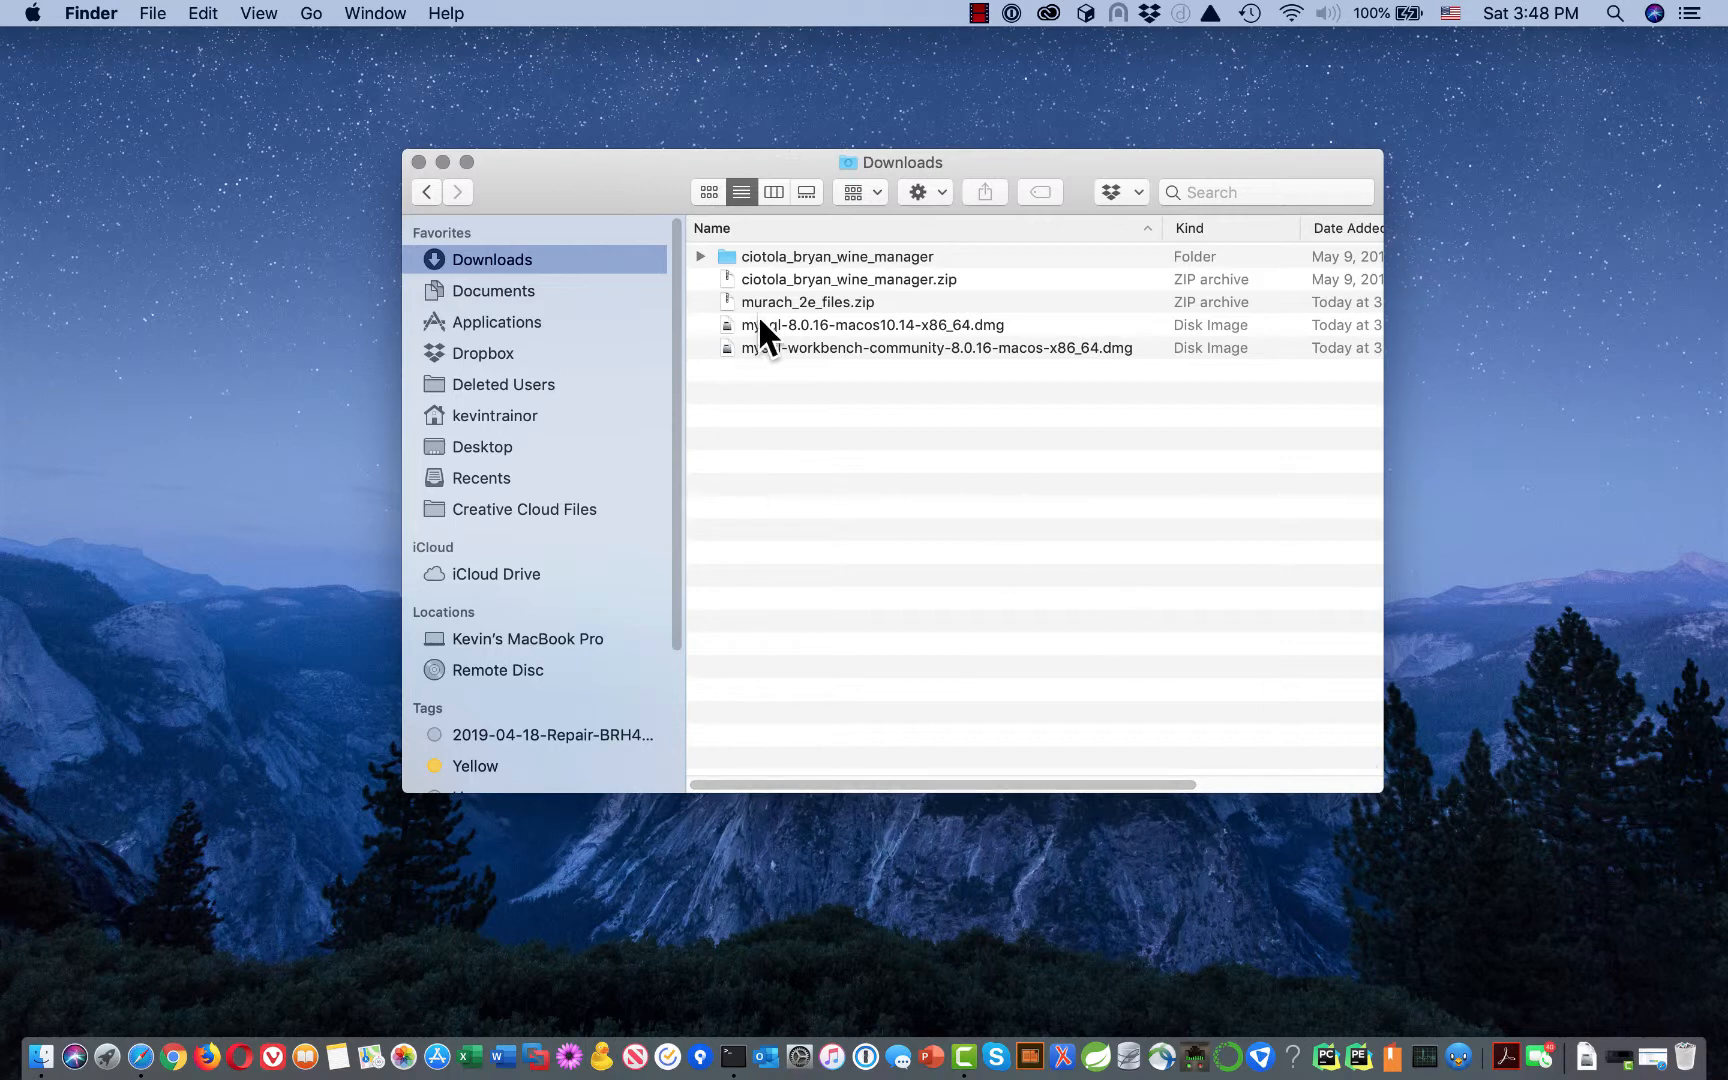
# Step: Move the wine manager folder and its ZIP, murach_2e_files.zip and the MySQL Workbench 8.0.16 disk image from Downloads to the Trash
pyautogui.click(808, 249)
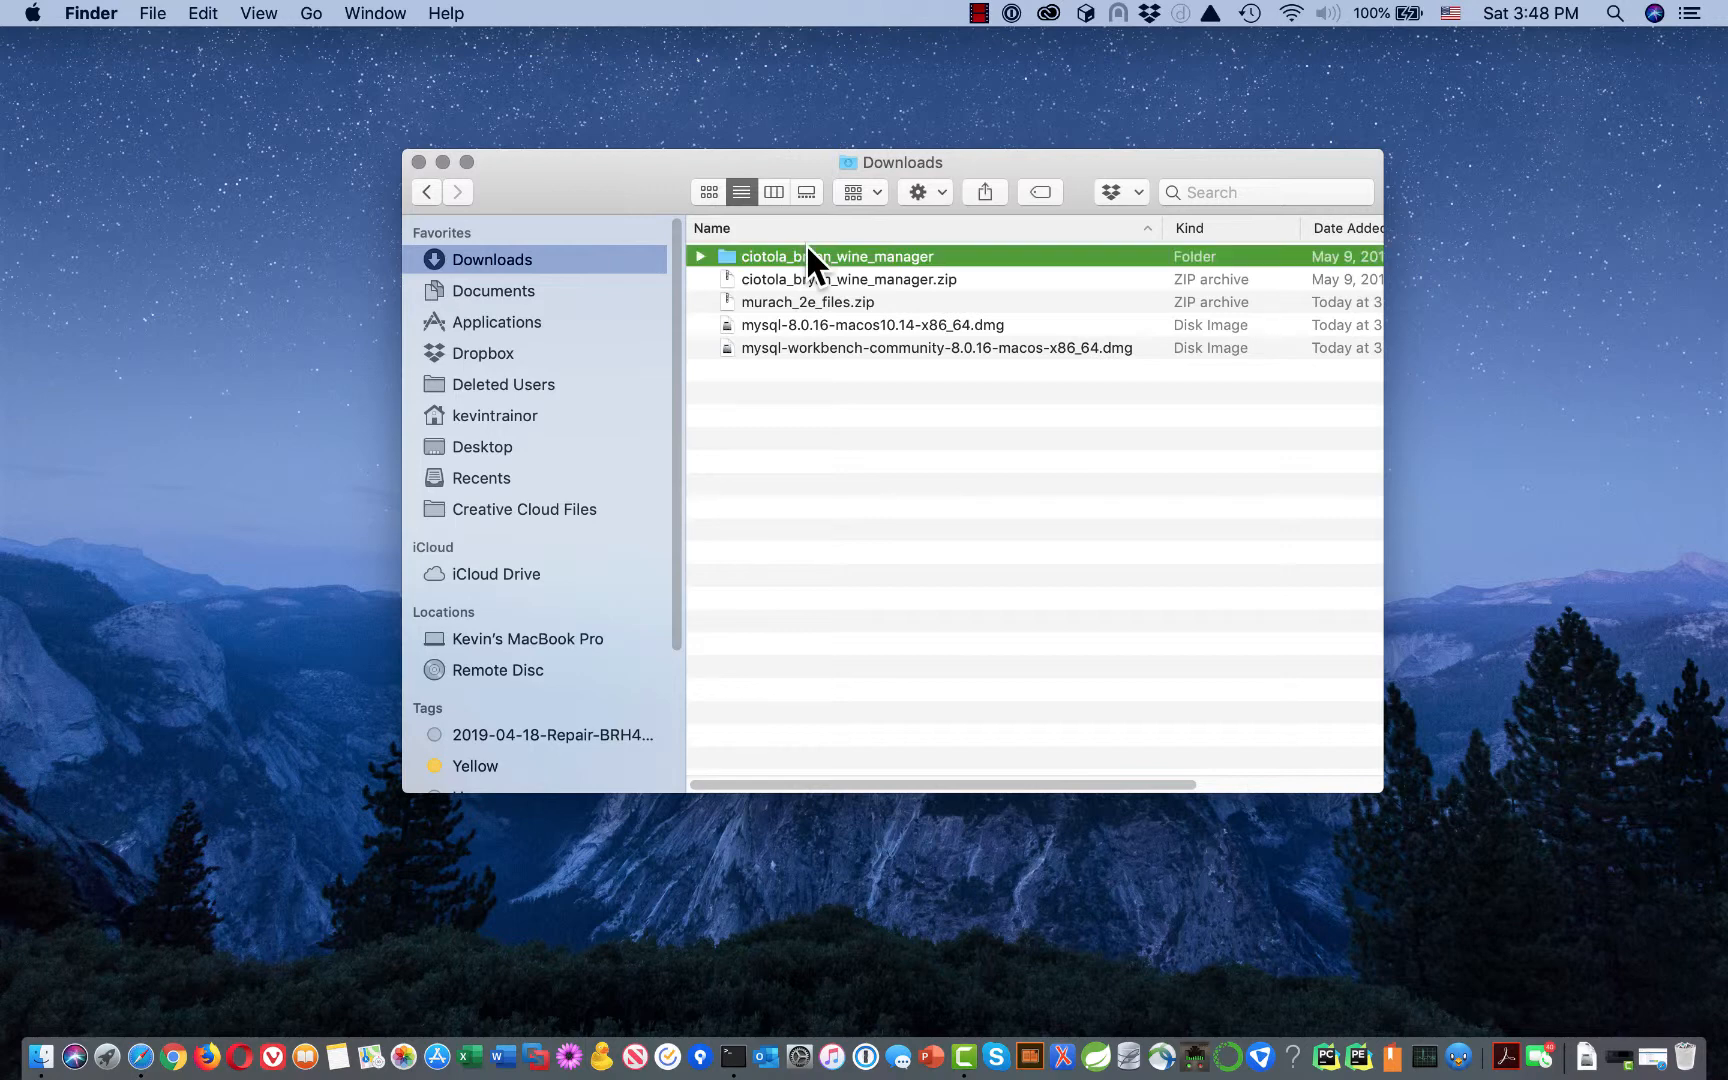
pyautogui.keyDown('shift'); pyautogui.click(825, 300); pyautogui.keyUp('shift')
pyautogui.rightClick(825, 300)
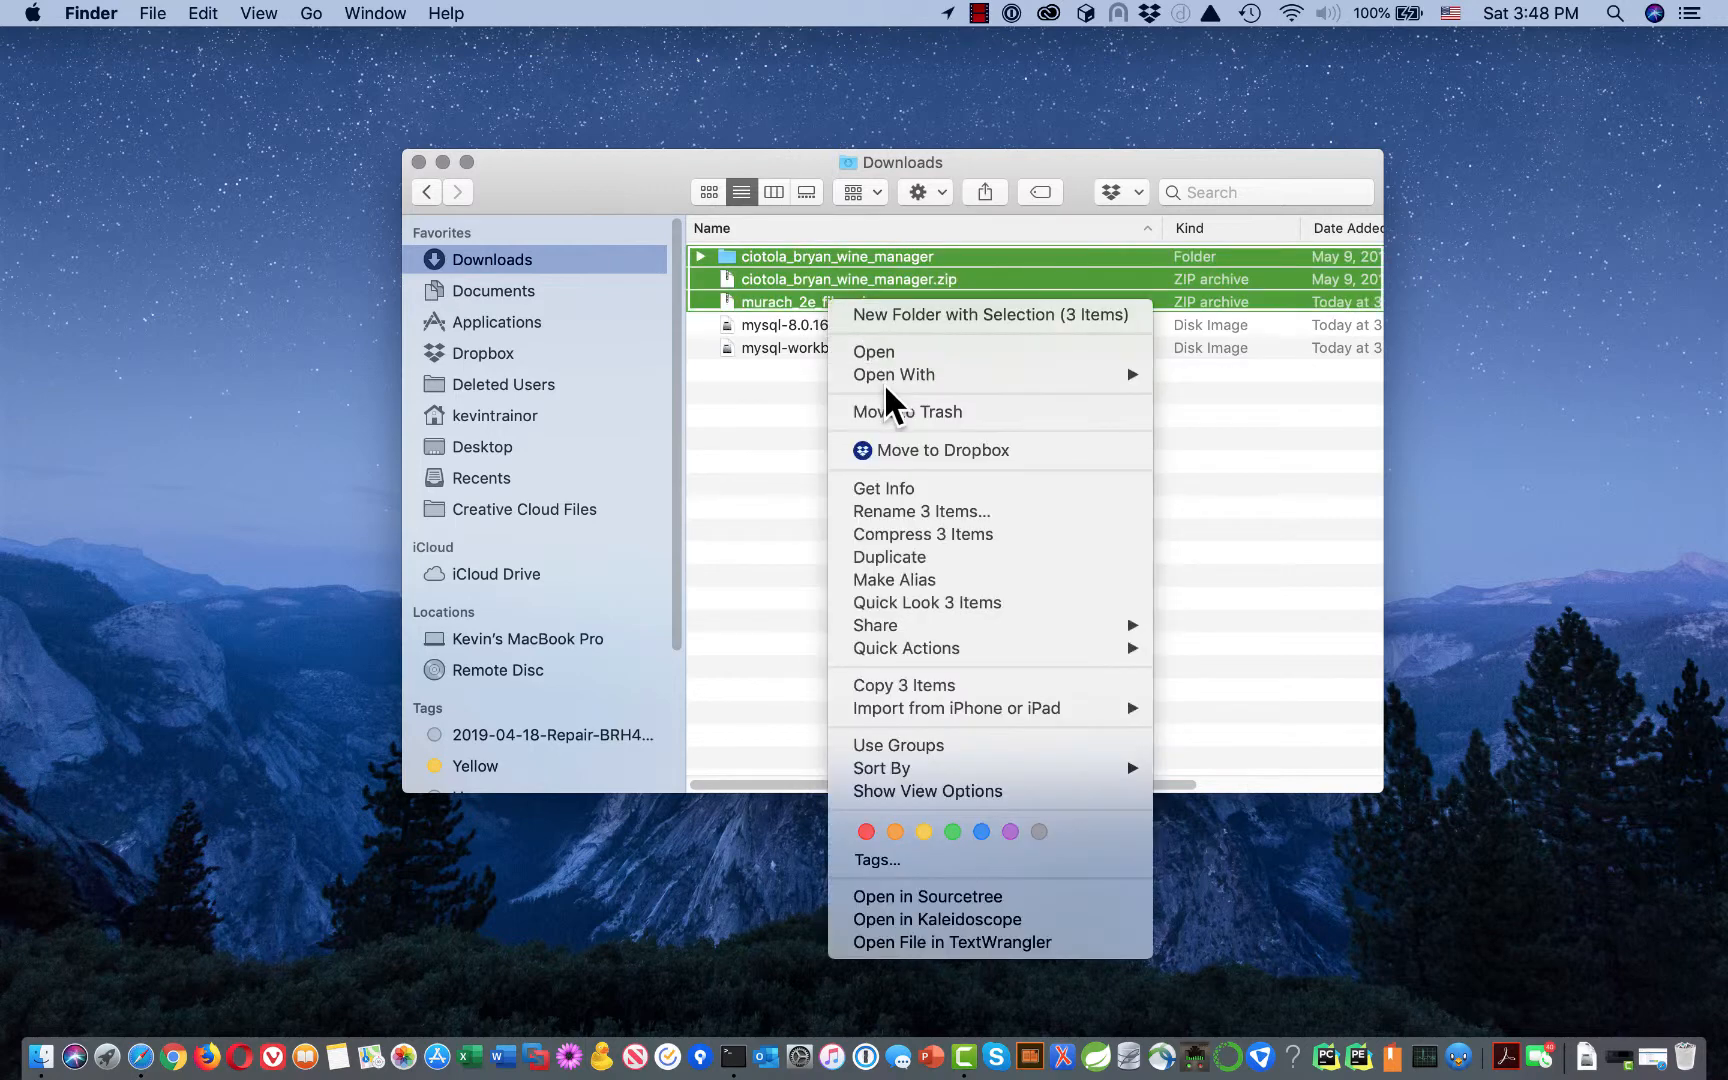
pyautogui.click(903, 408)
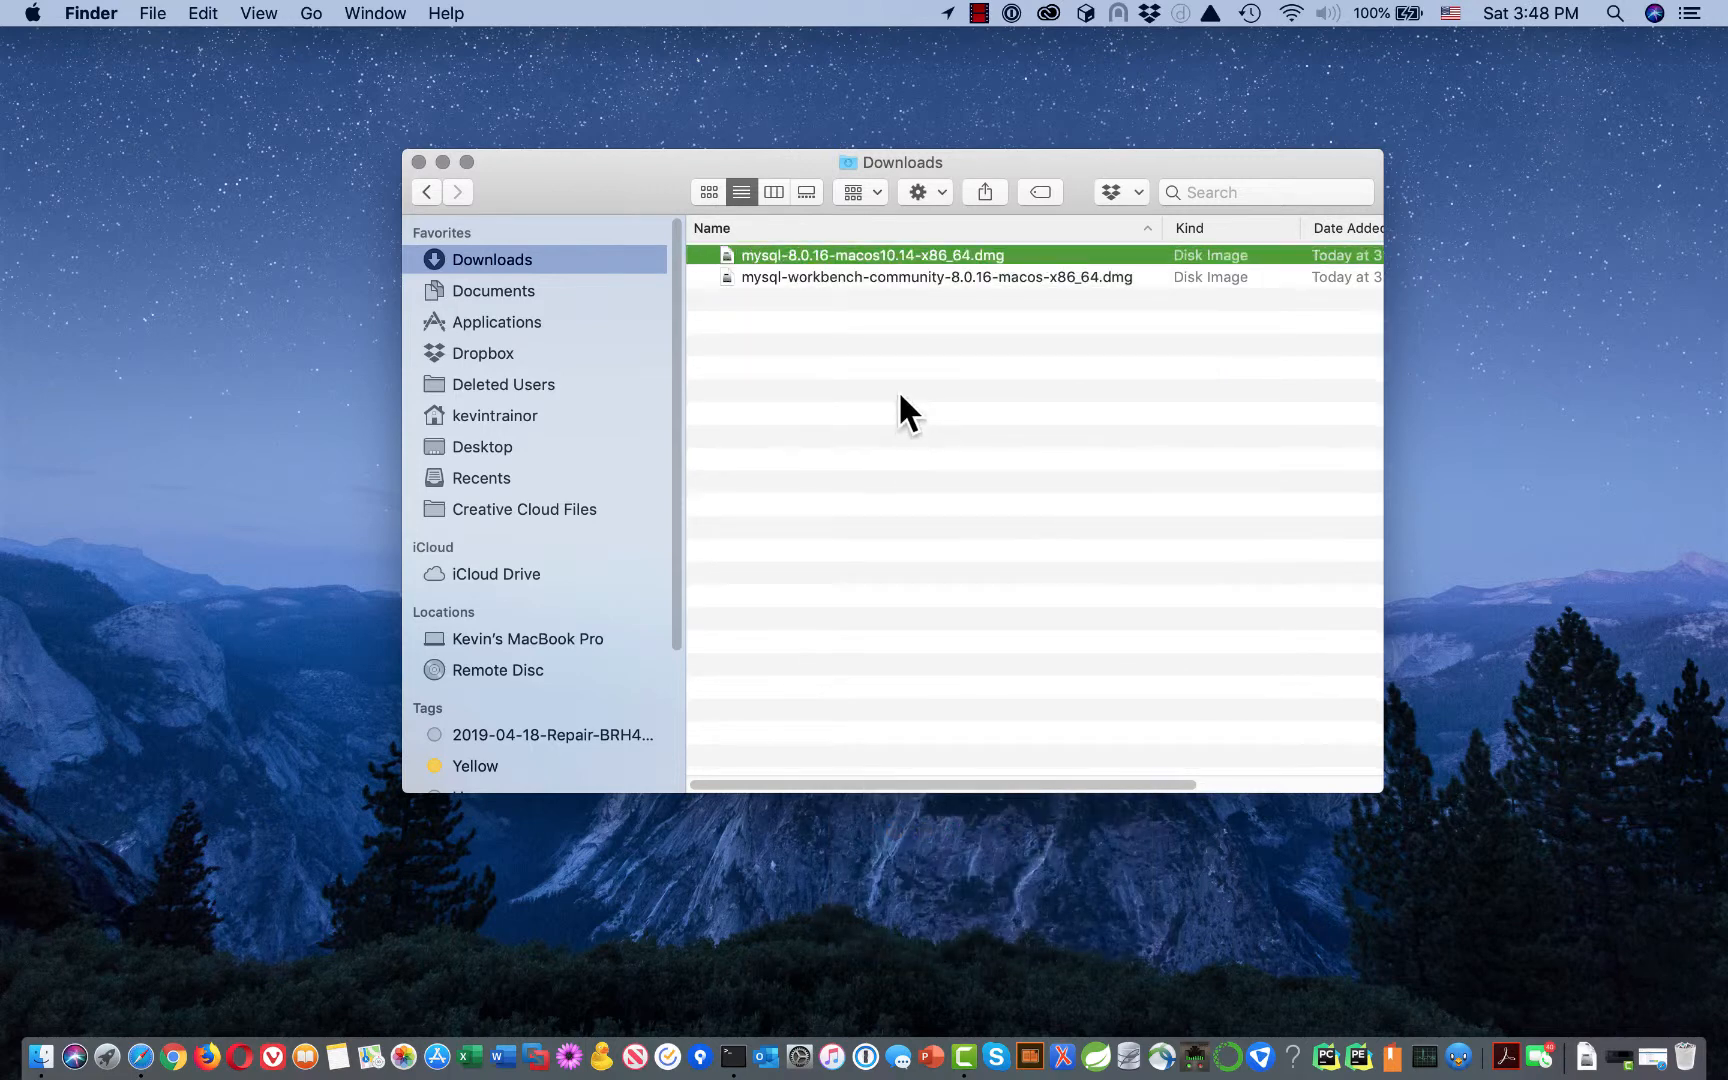
pyautogui.click(940, 277)
pyautogui.rightClick(940, 277)
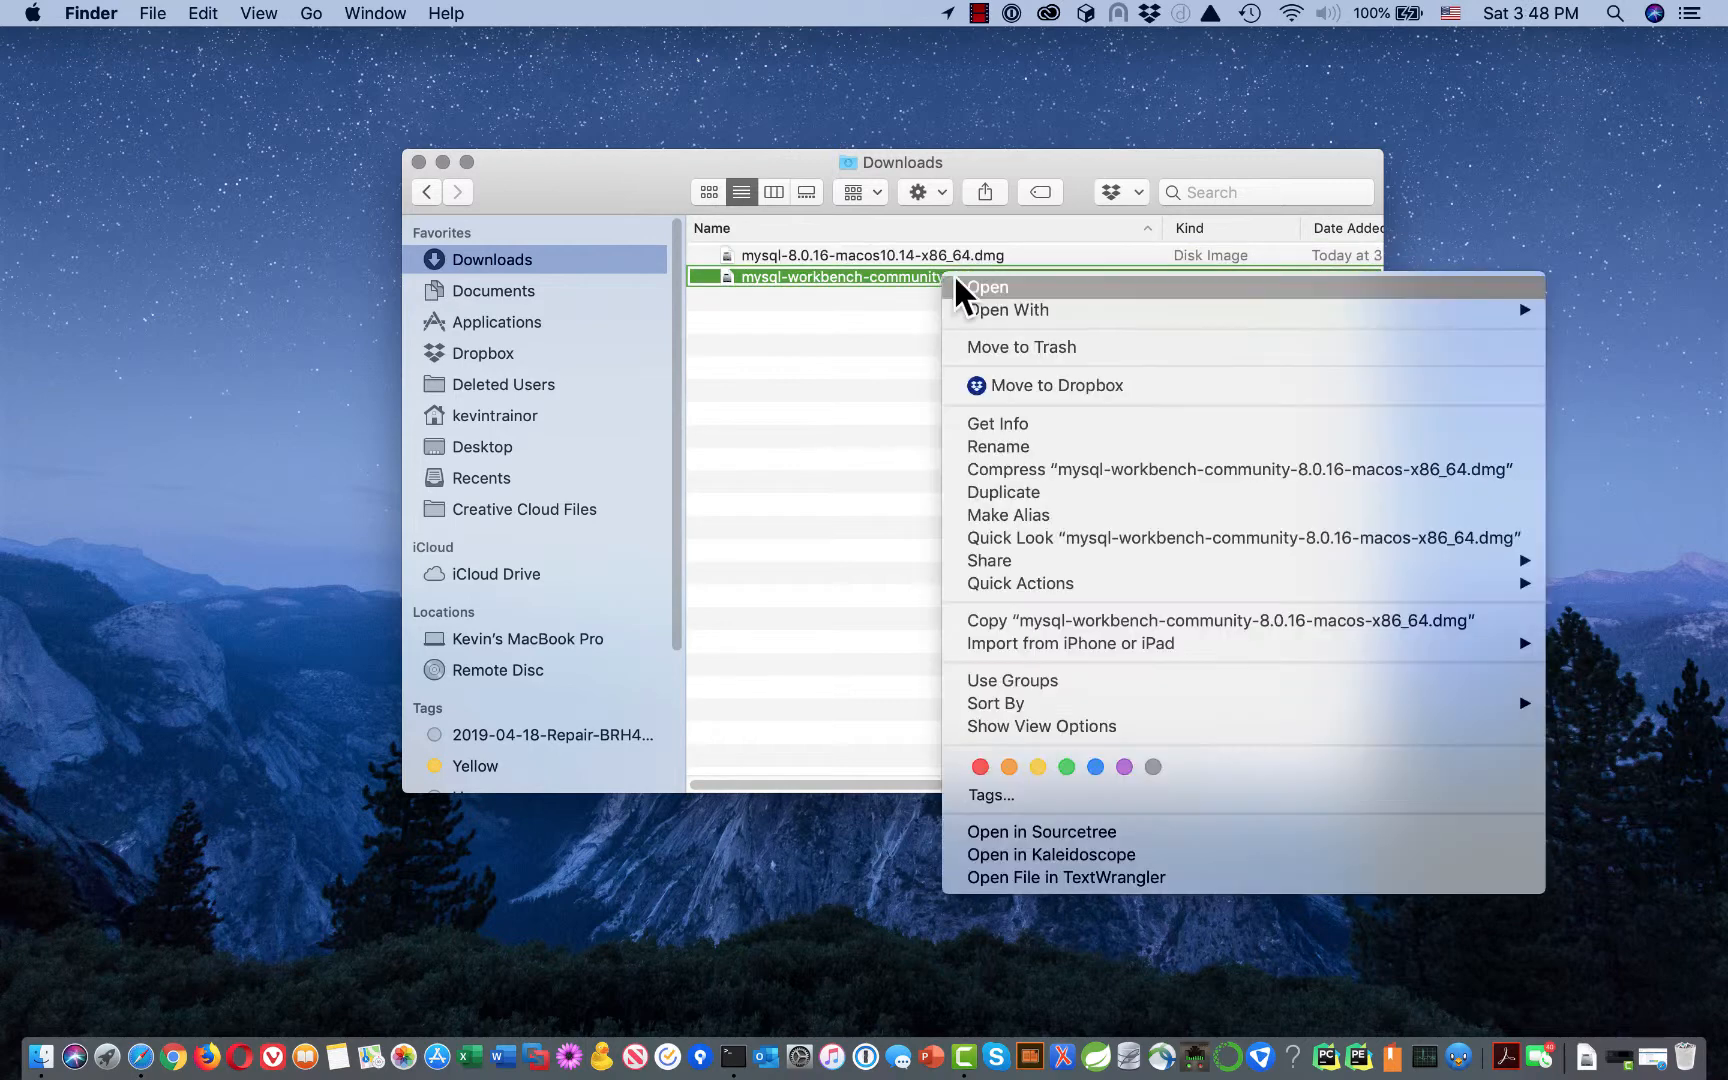
pyautogui.click(1075, 344)
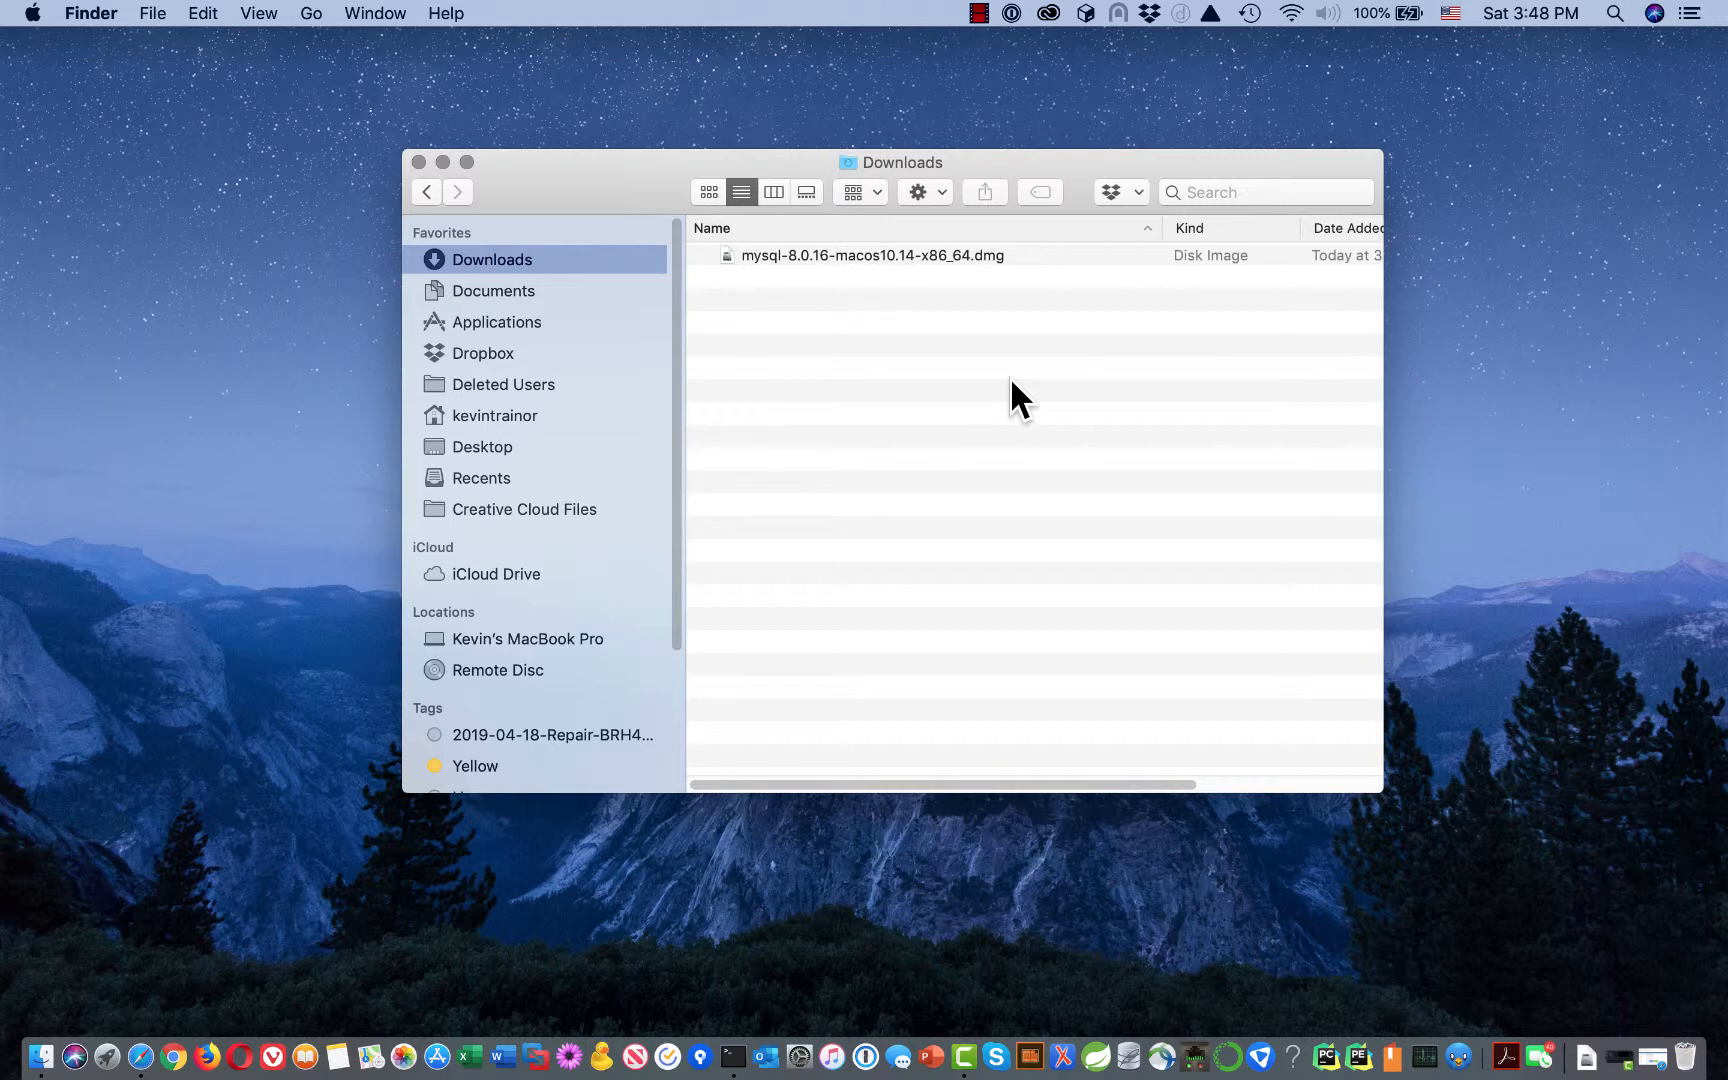
# Step: Launch the MySQL 8.0.16 package installer from its disk image in Downloads and allow the package's compatibility check
pyautogui.doubleClick(891, 255)
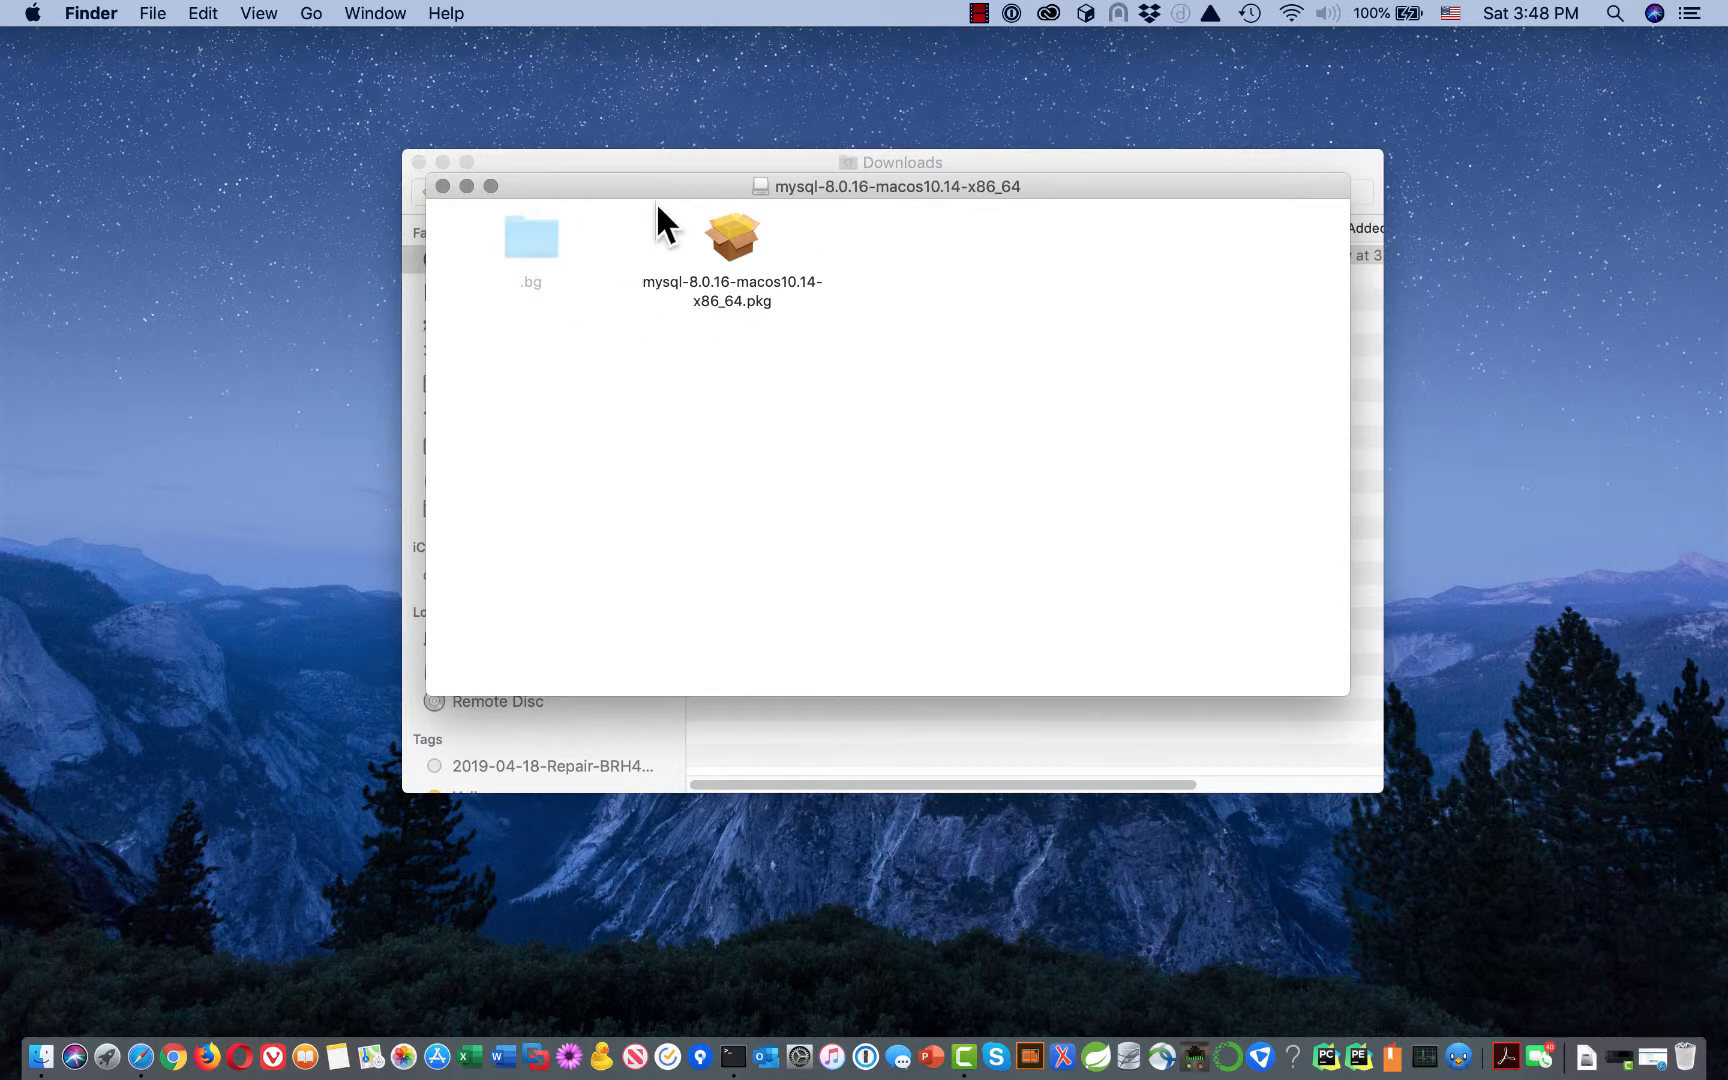
pyautogui.doubleClick(732, 242)
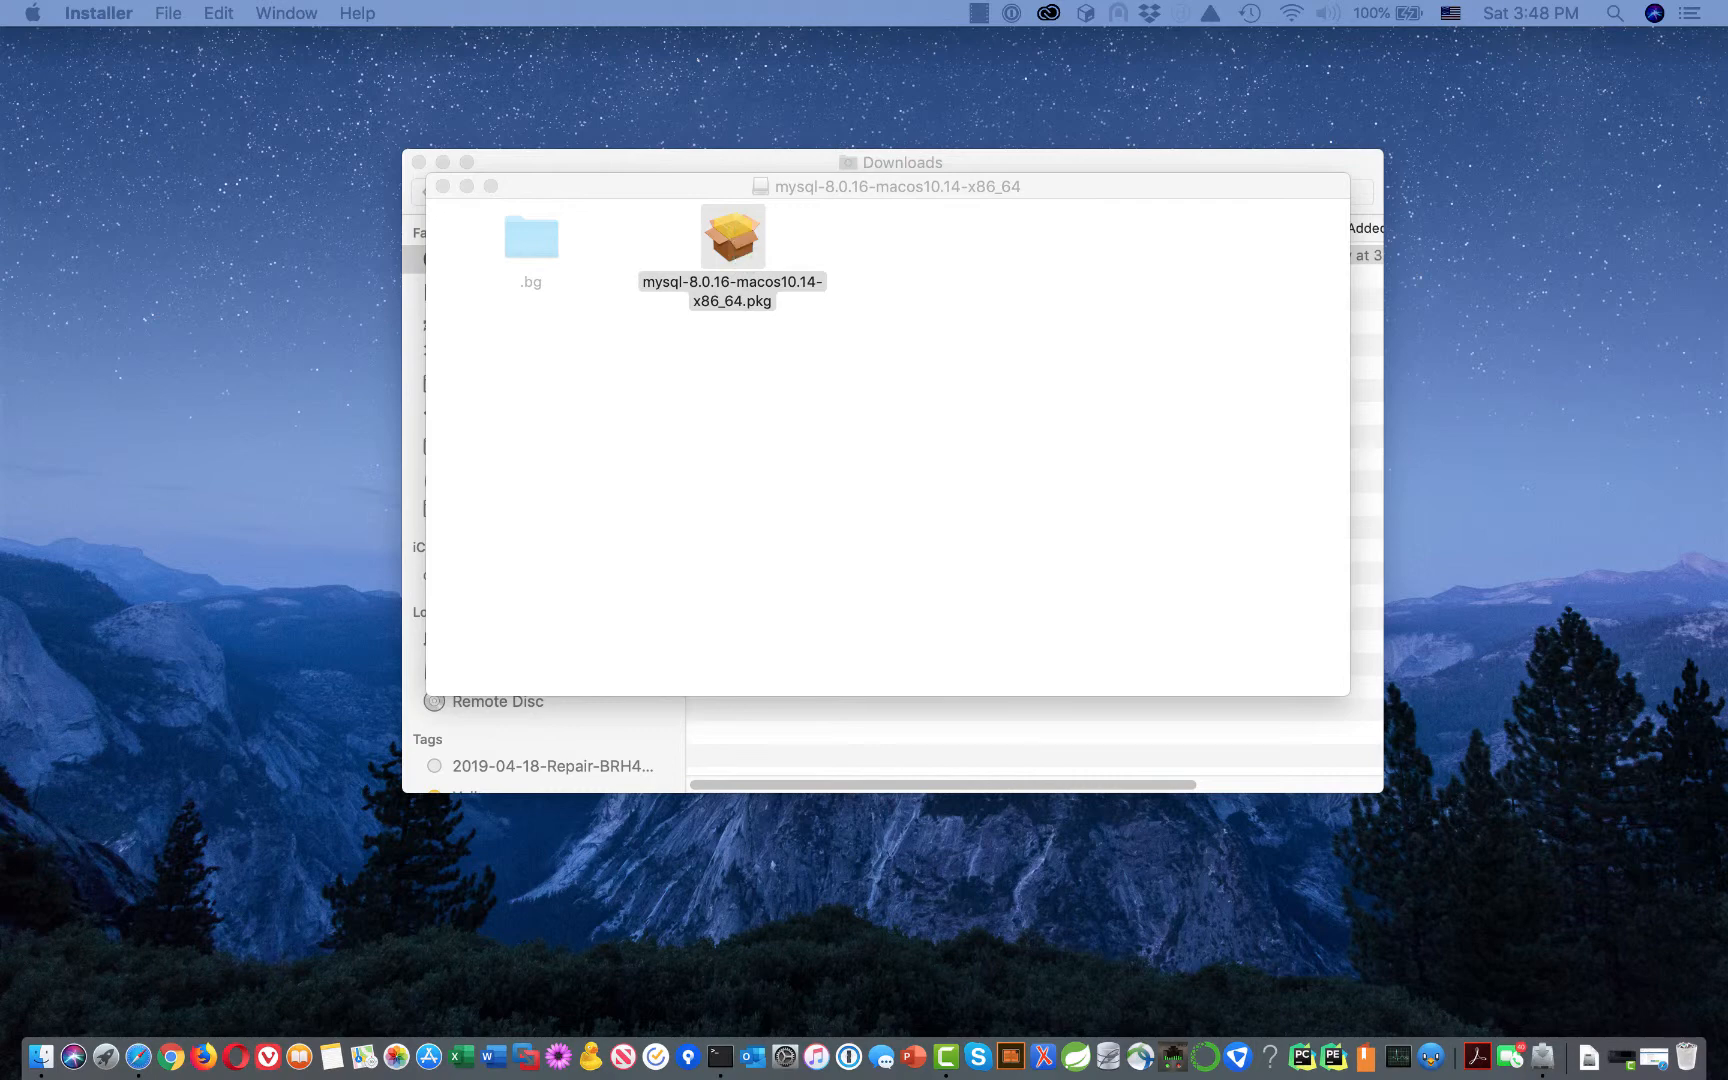
pyautogui.moveTo(1461, 350); pyautogui.dragTo(1021, 84)
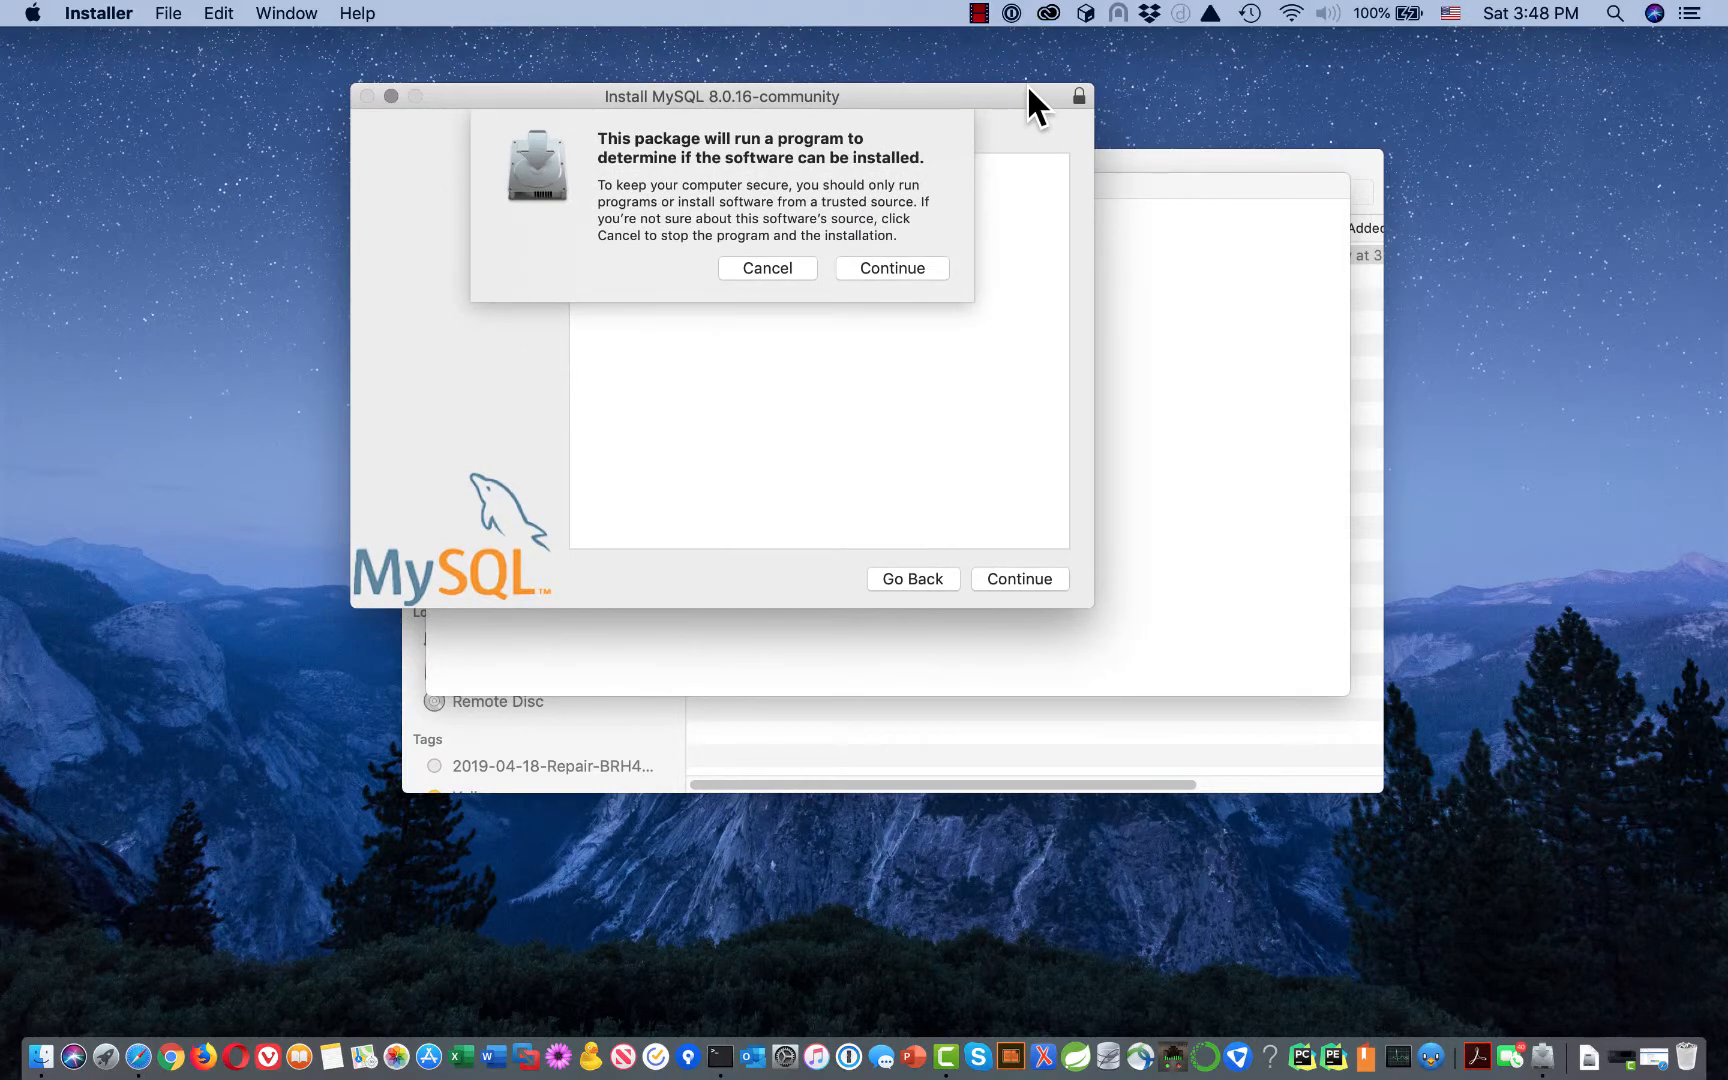
pyautogui.click(902, 264)
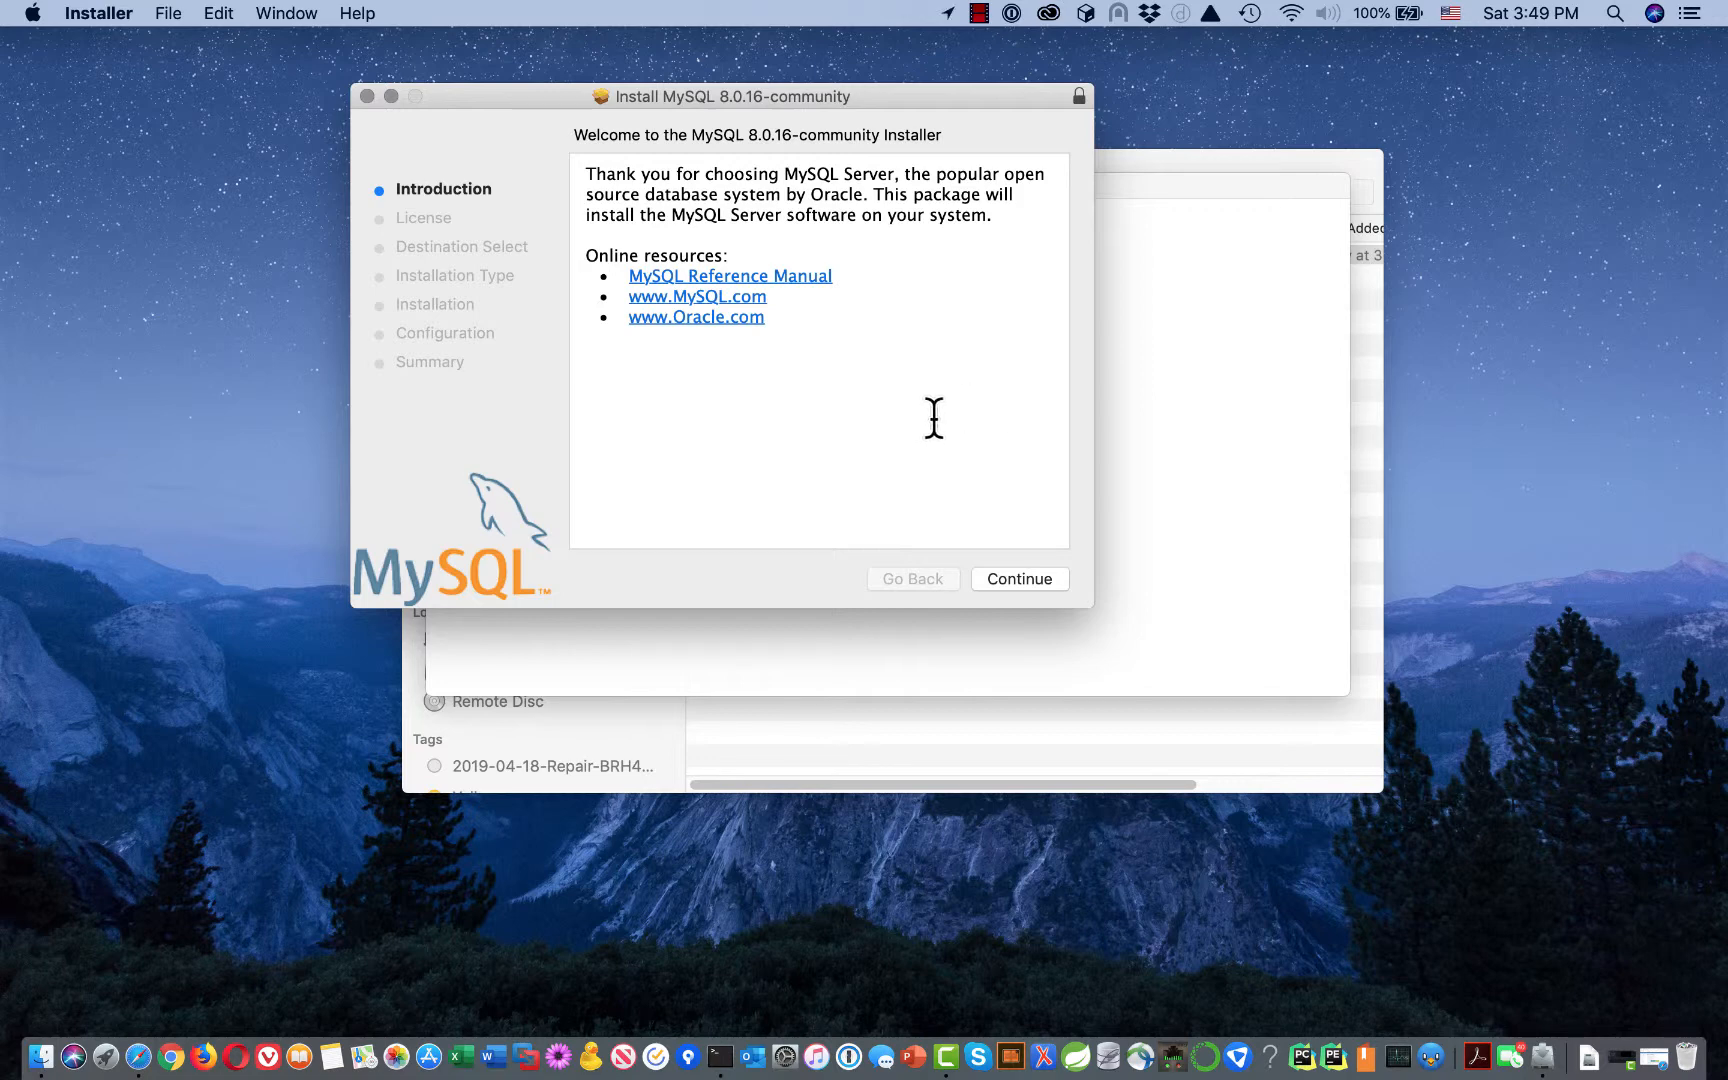
# Step: Proceed past the installer's introduction, read through to the end of the GNU General Public License and agree to its terms
pyautogui.click(1010, 579)
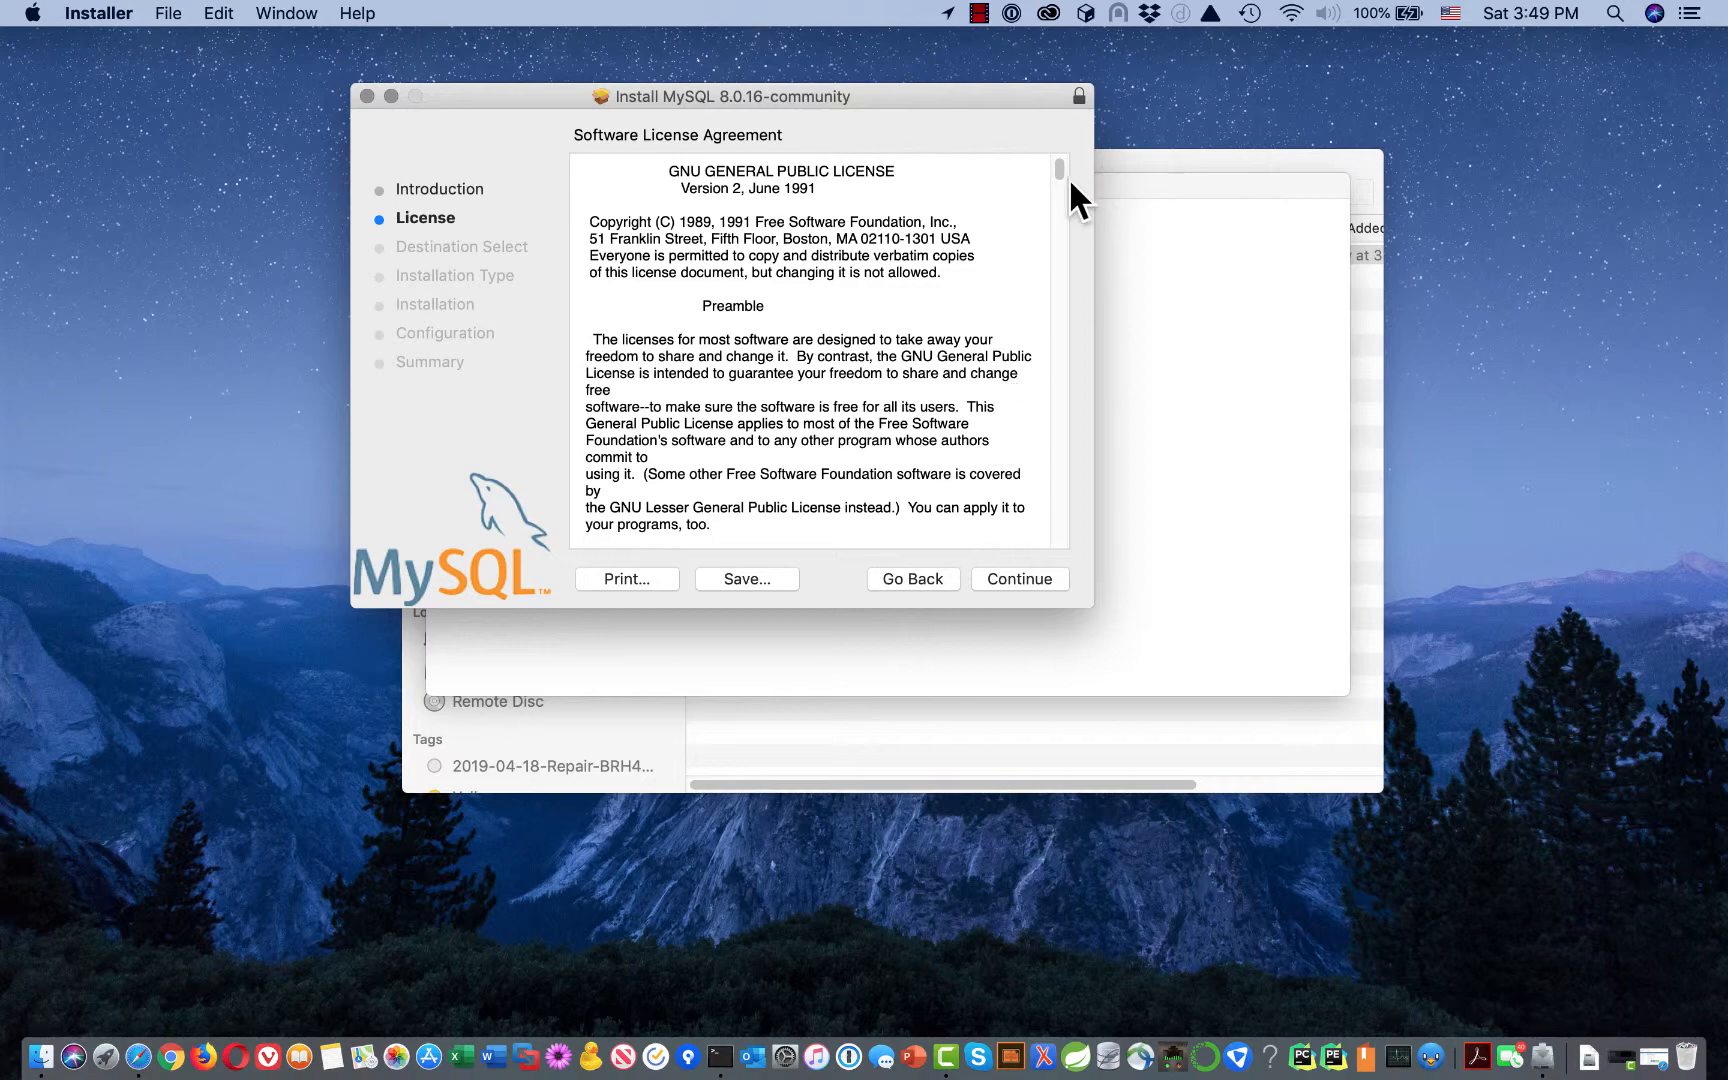
pyautogui.moveTo(1060, 165); pyautogui.dragTo(1029, 558)
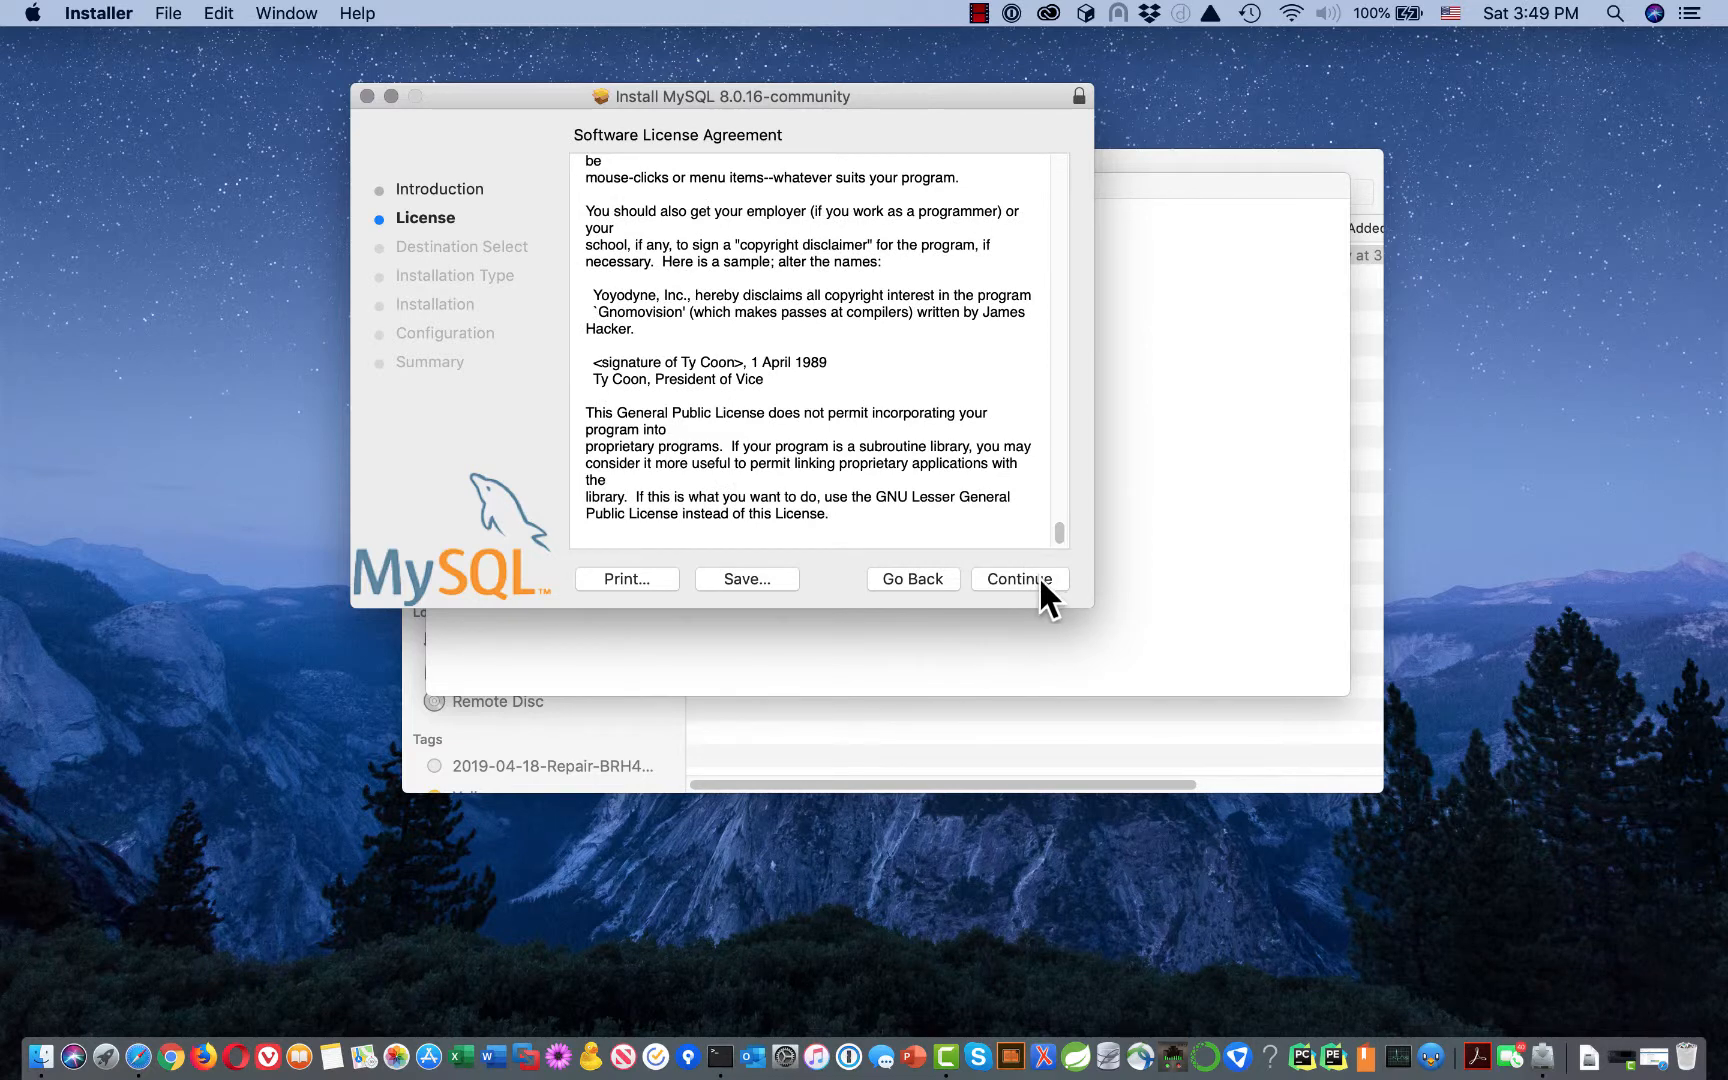
pyautogui.click(1040, 580)
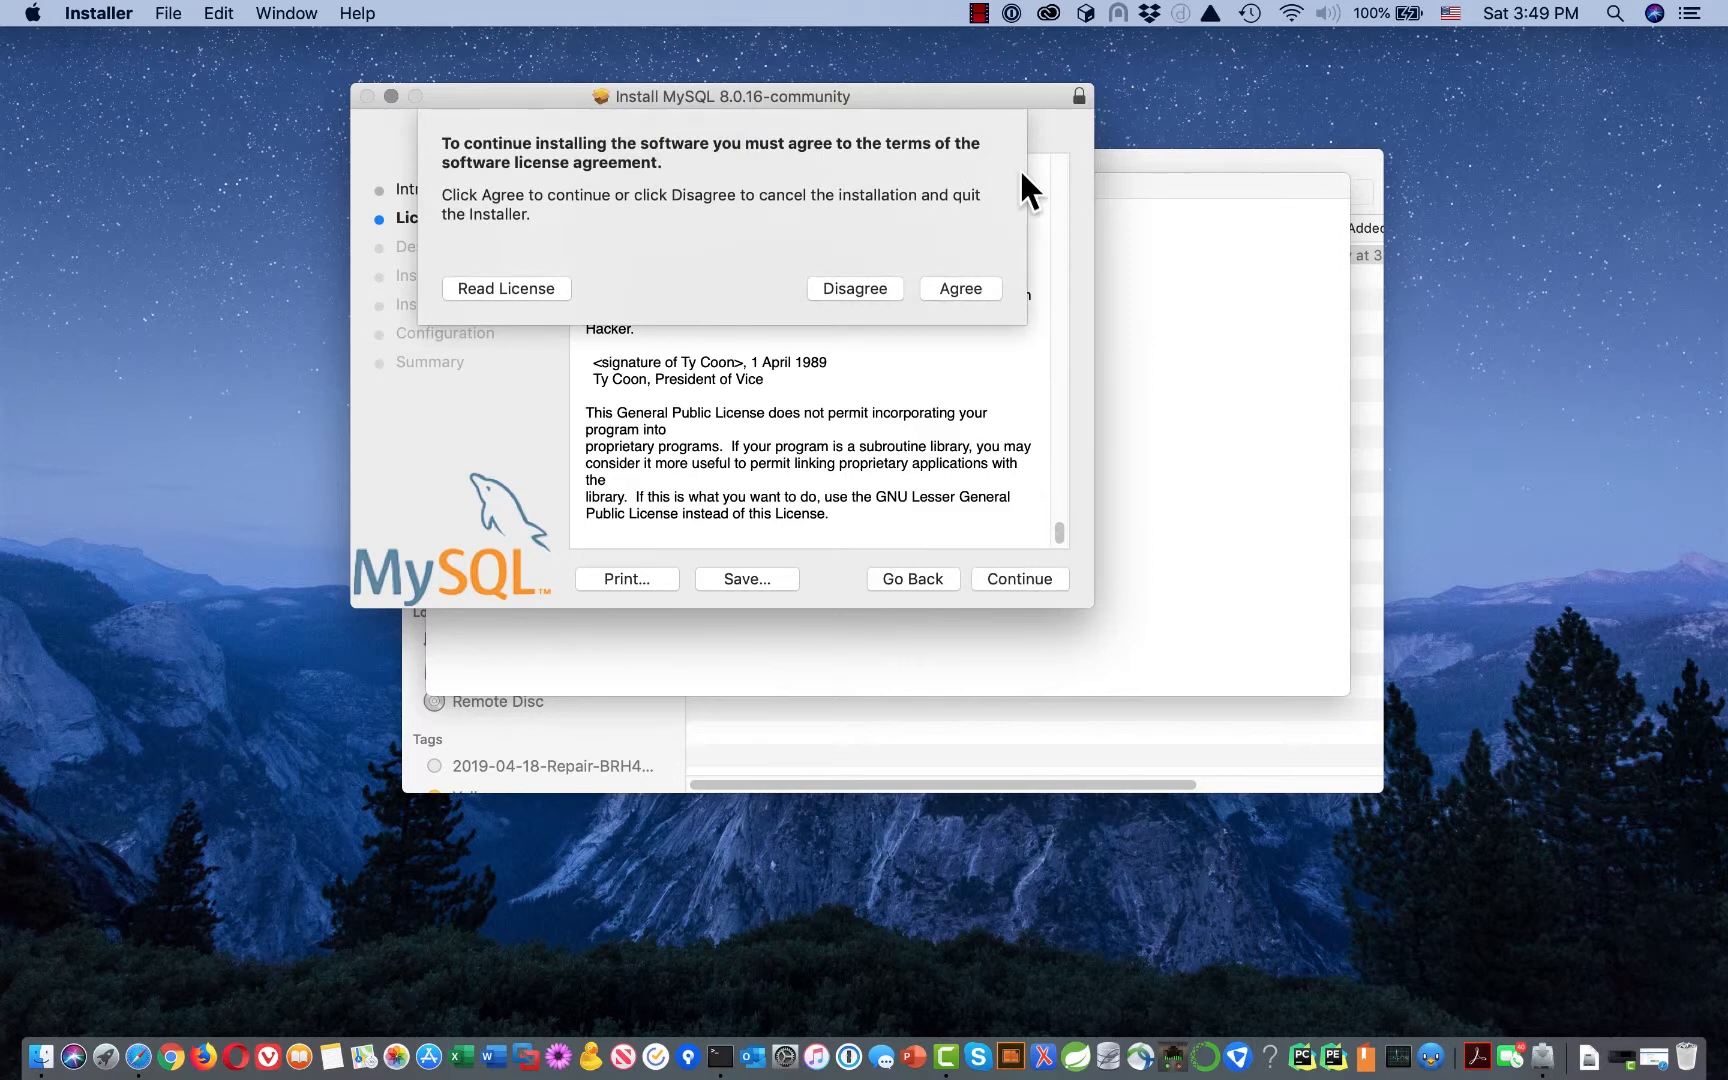
pyautogui.click(965, 290)
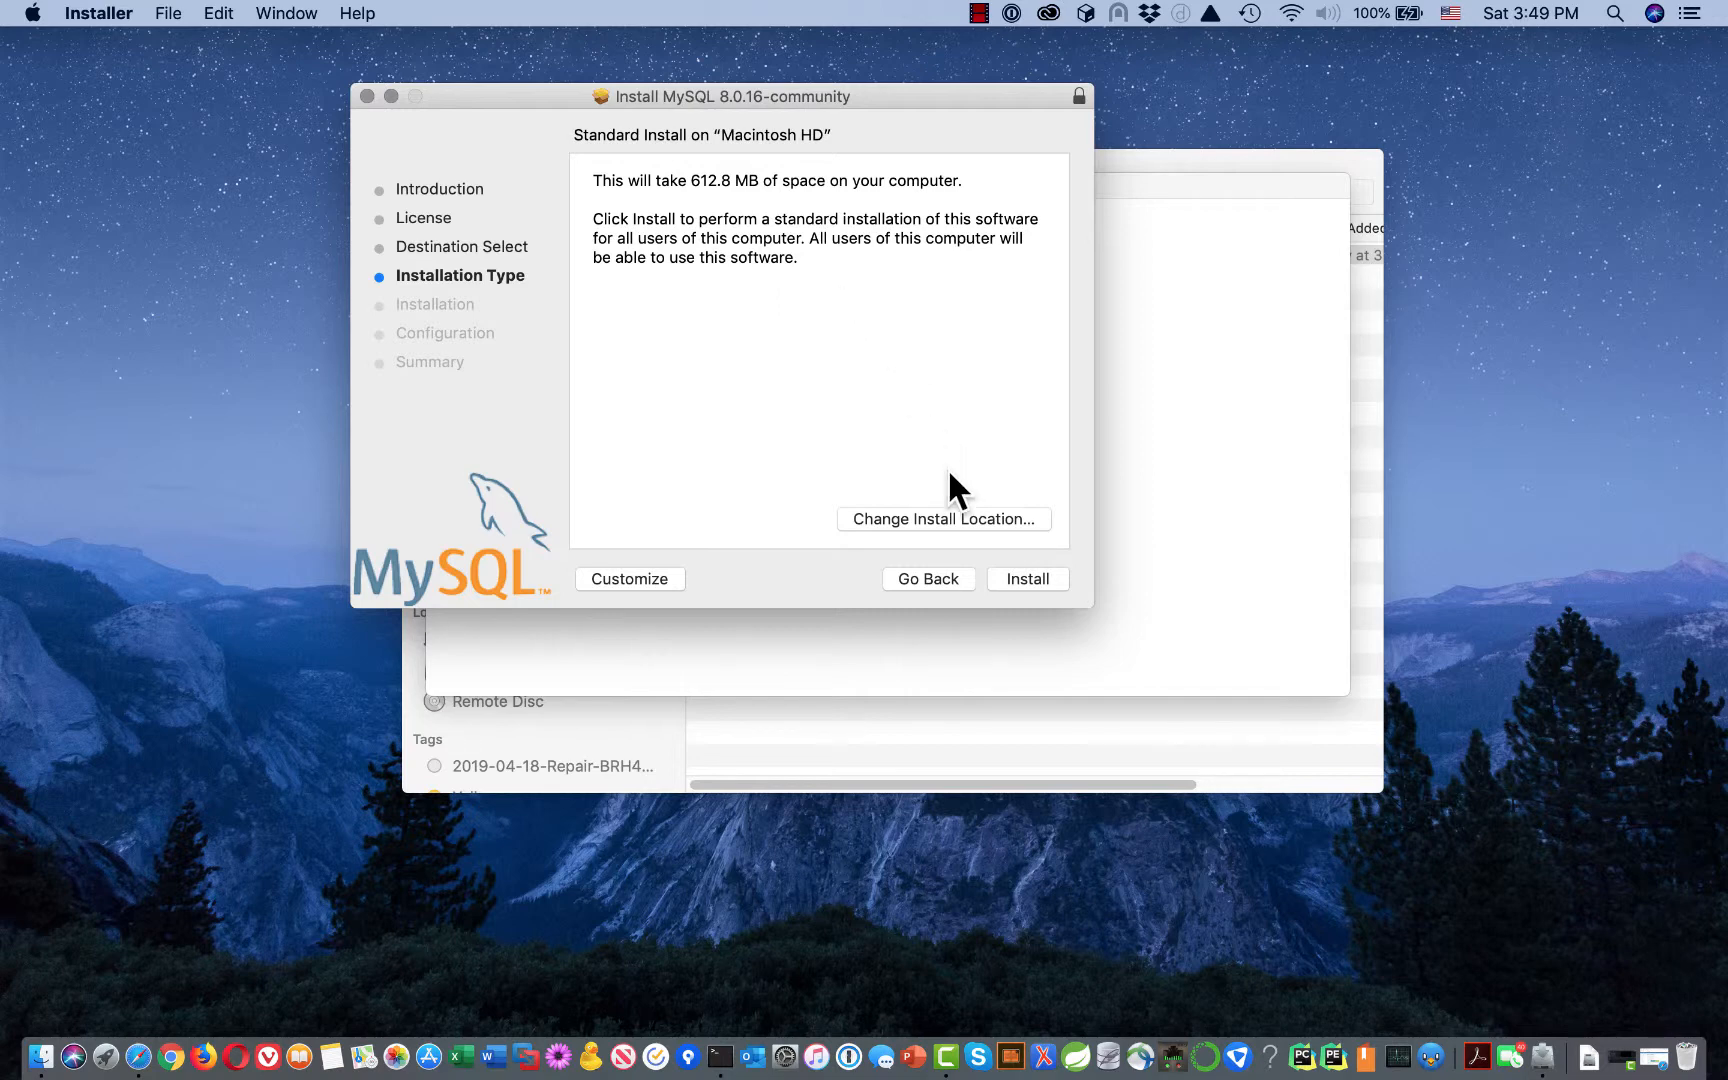
# Step: Start the standard installation on Macintosh HD and authorize it with the Mac account password
pyautogui.click(1029, 578)
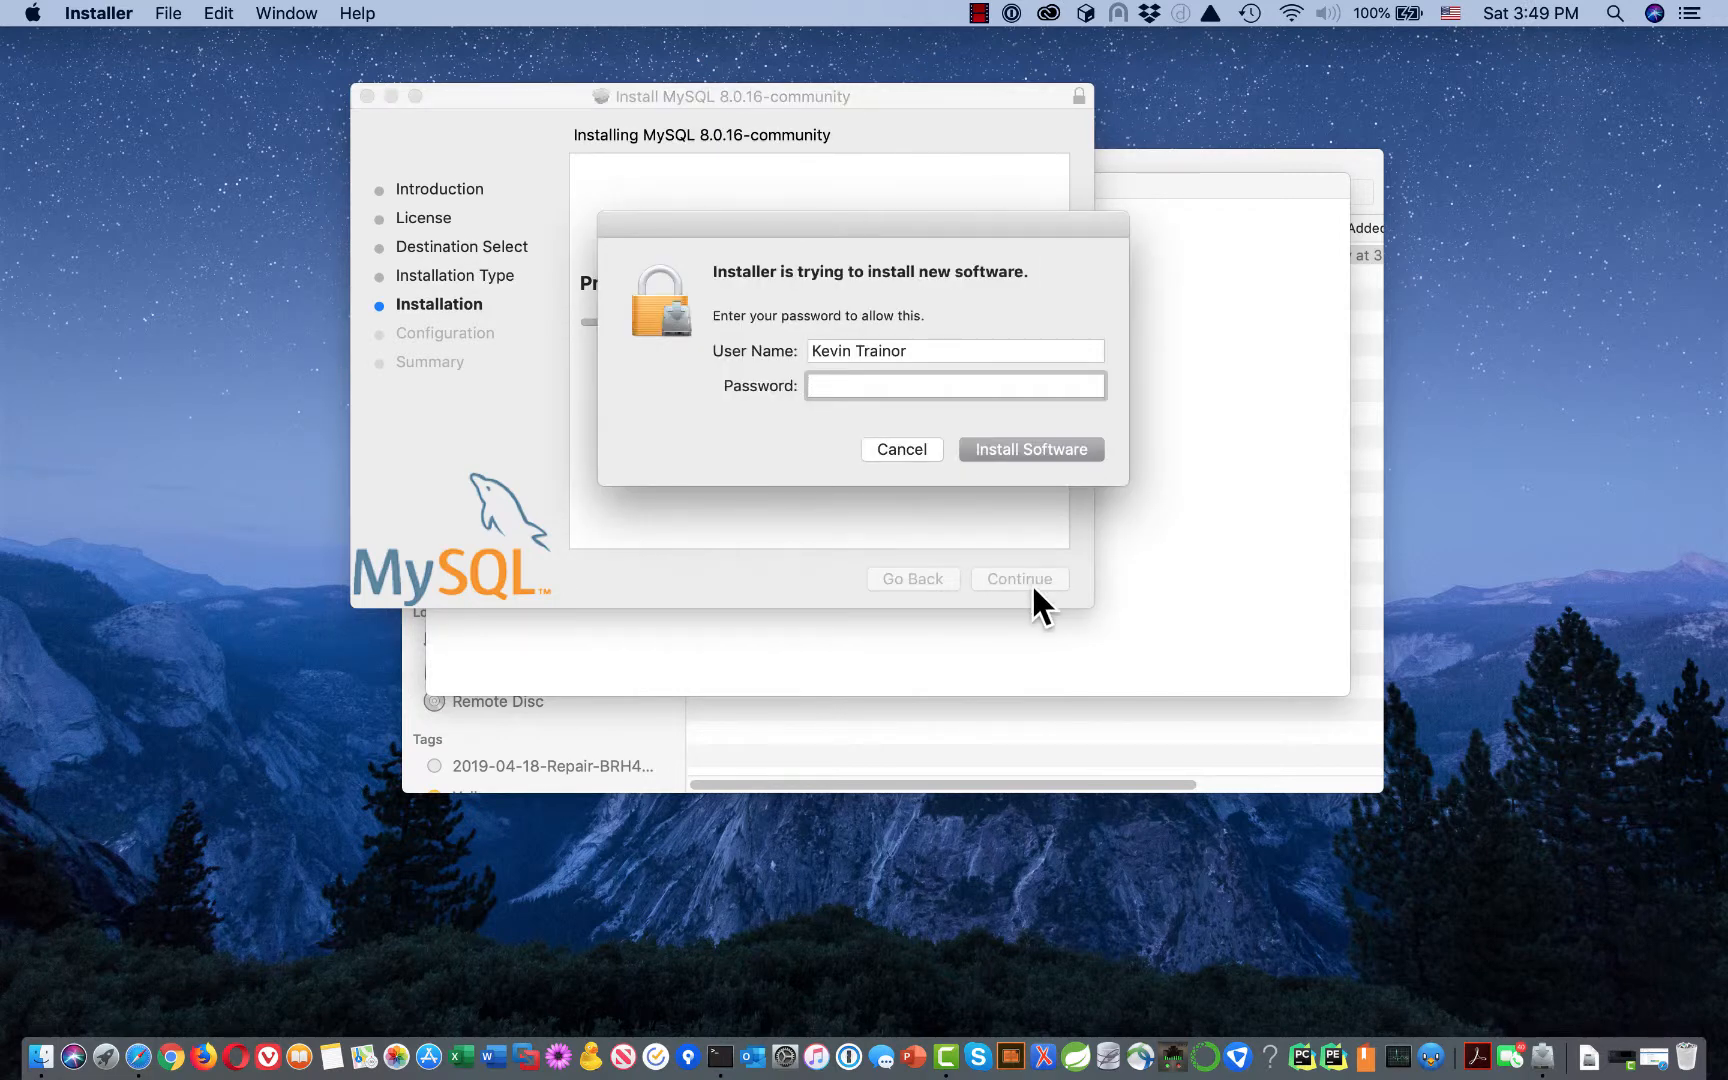
pyautogui.write('••••••••••••••')
pyautogui.click(1032, 446)
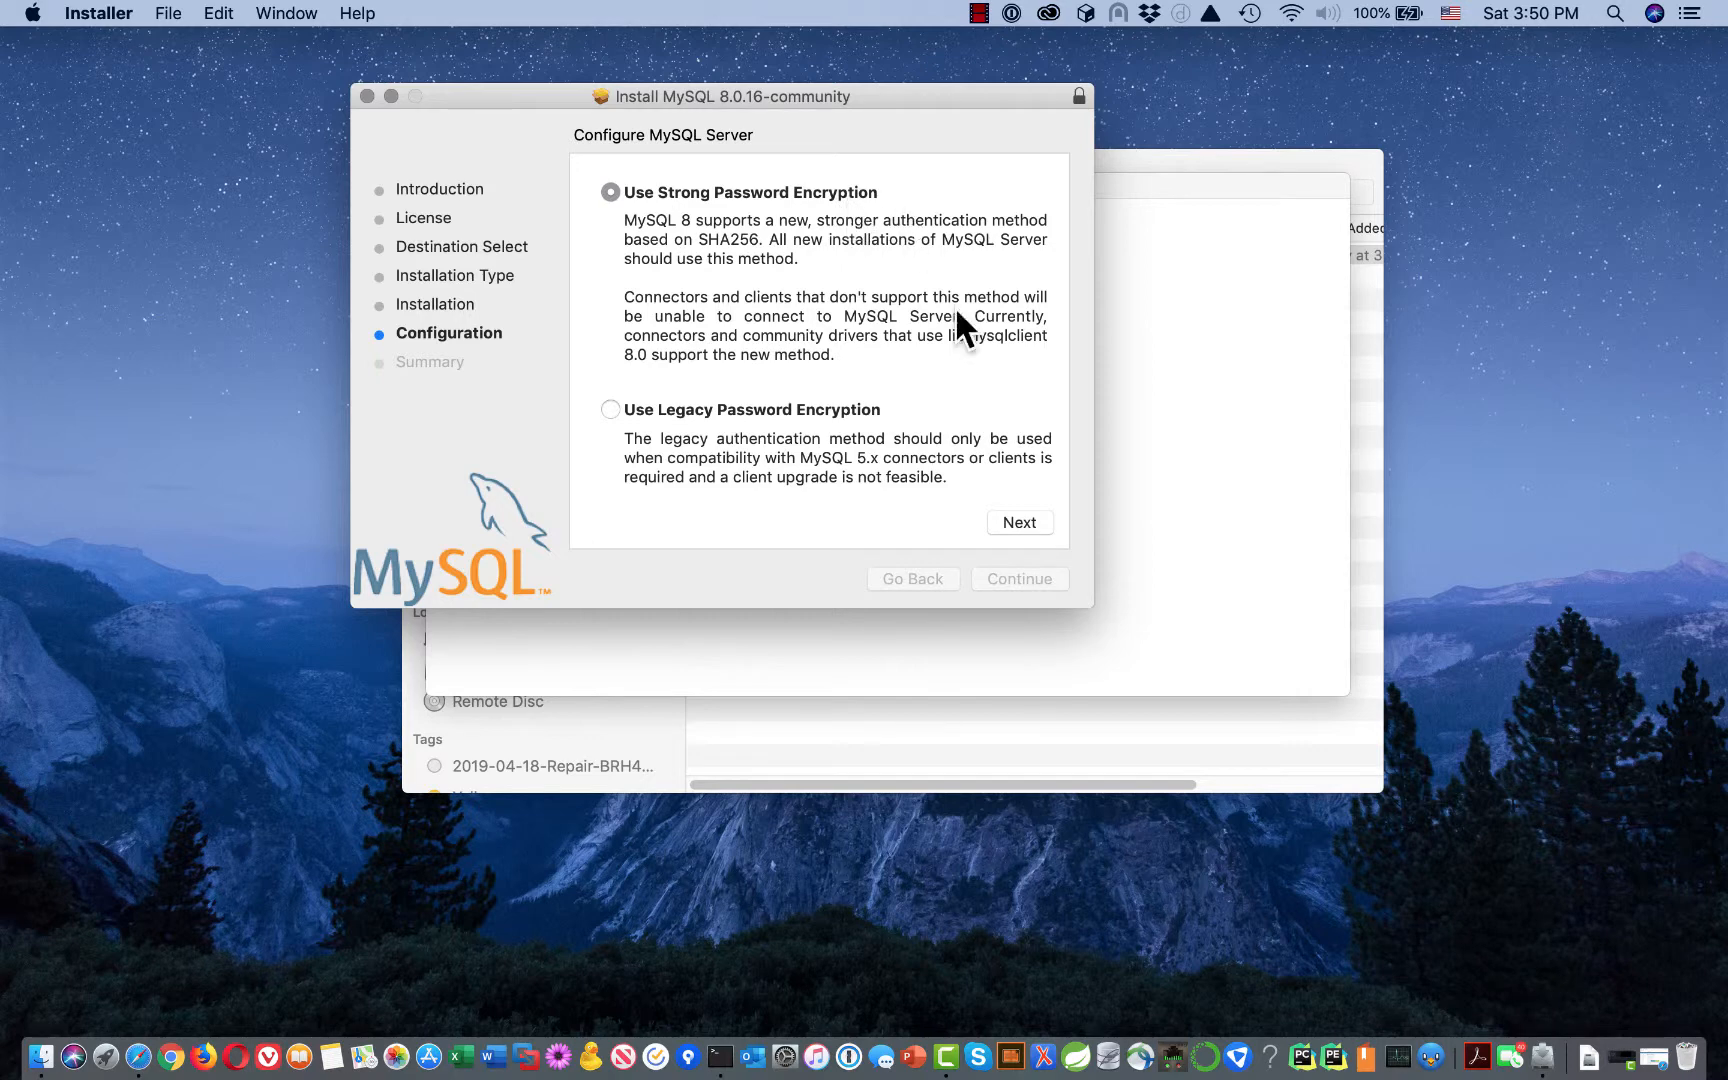
# Step: Configure MySQL Server with strong password encryption, enter a root user password and finish with the server set to start after installation
pyautogui.click(1020, 521)
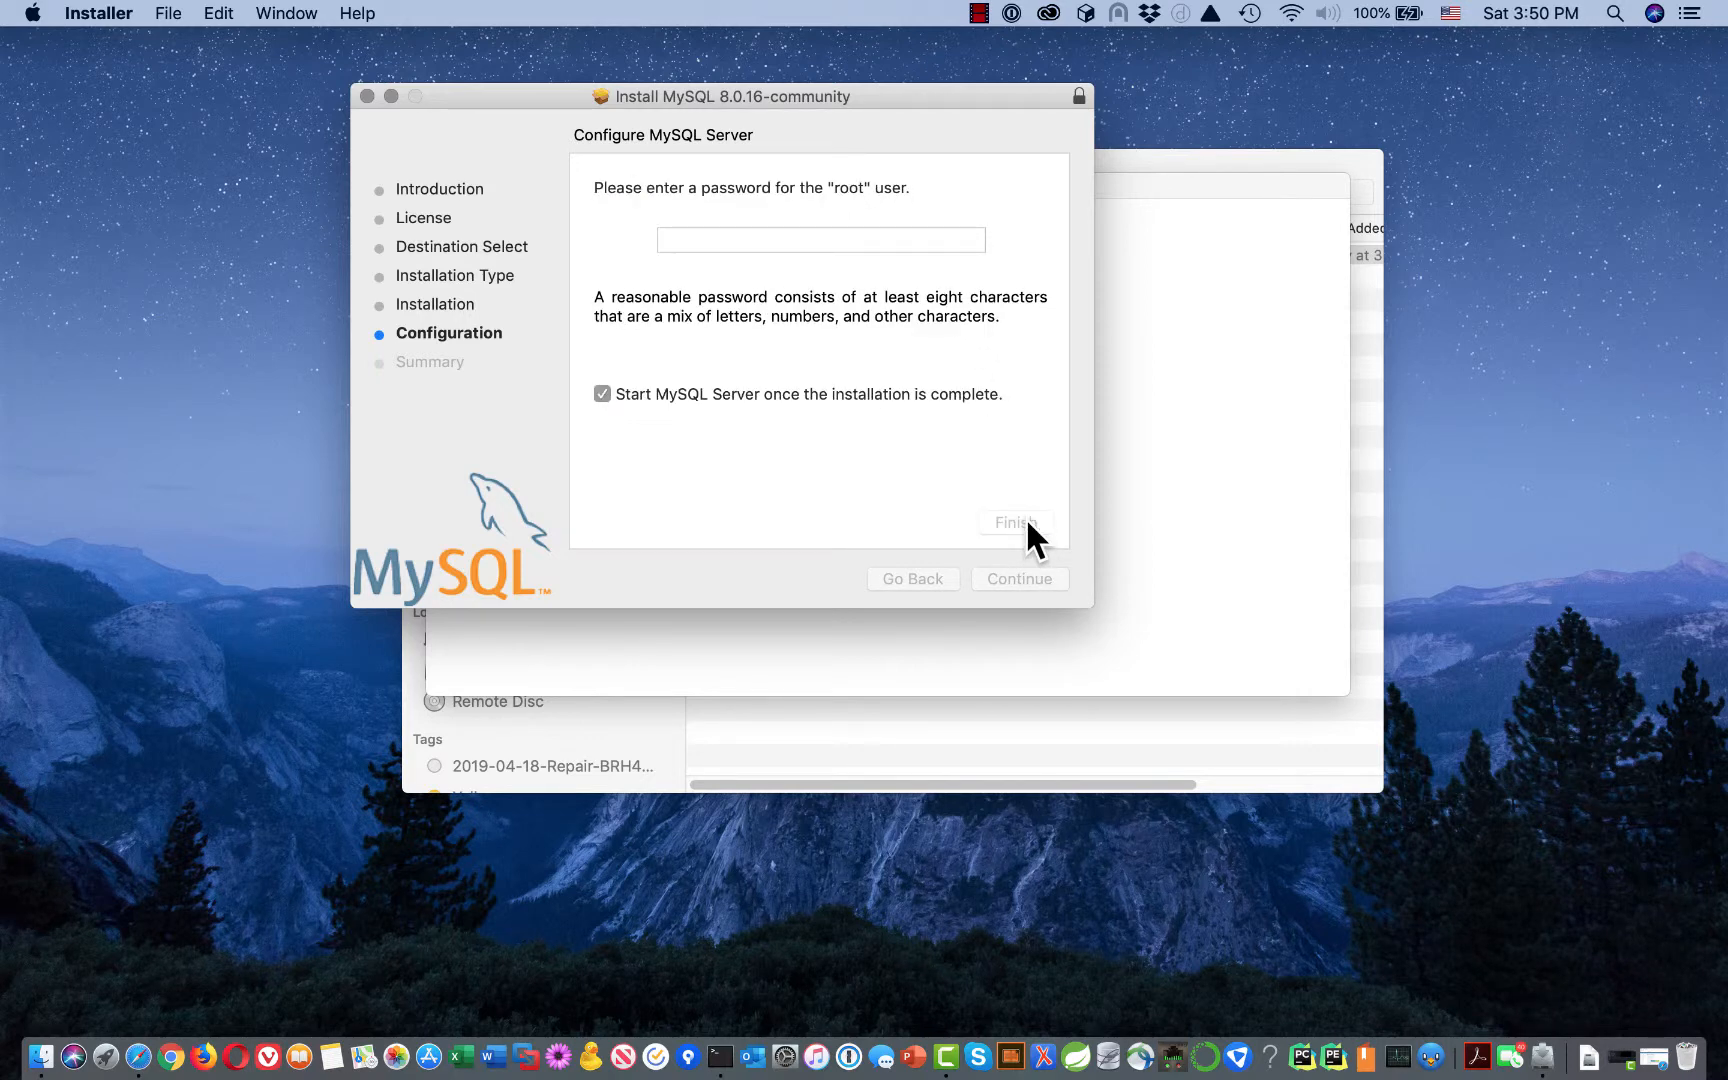
pyautogui.click(836, 238)
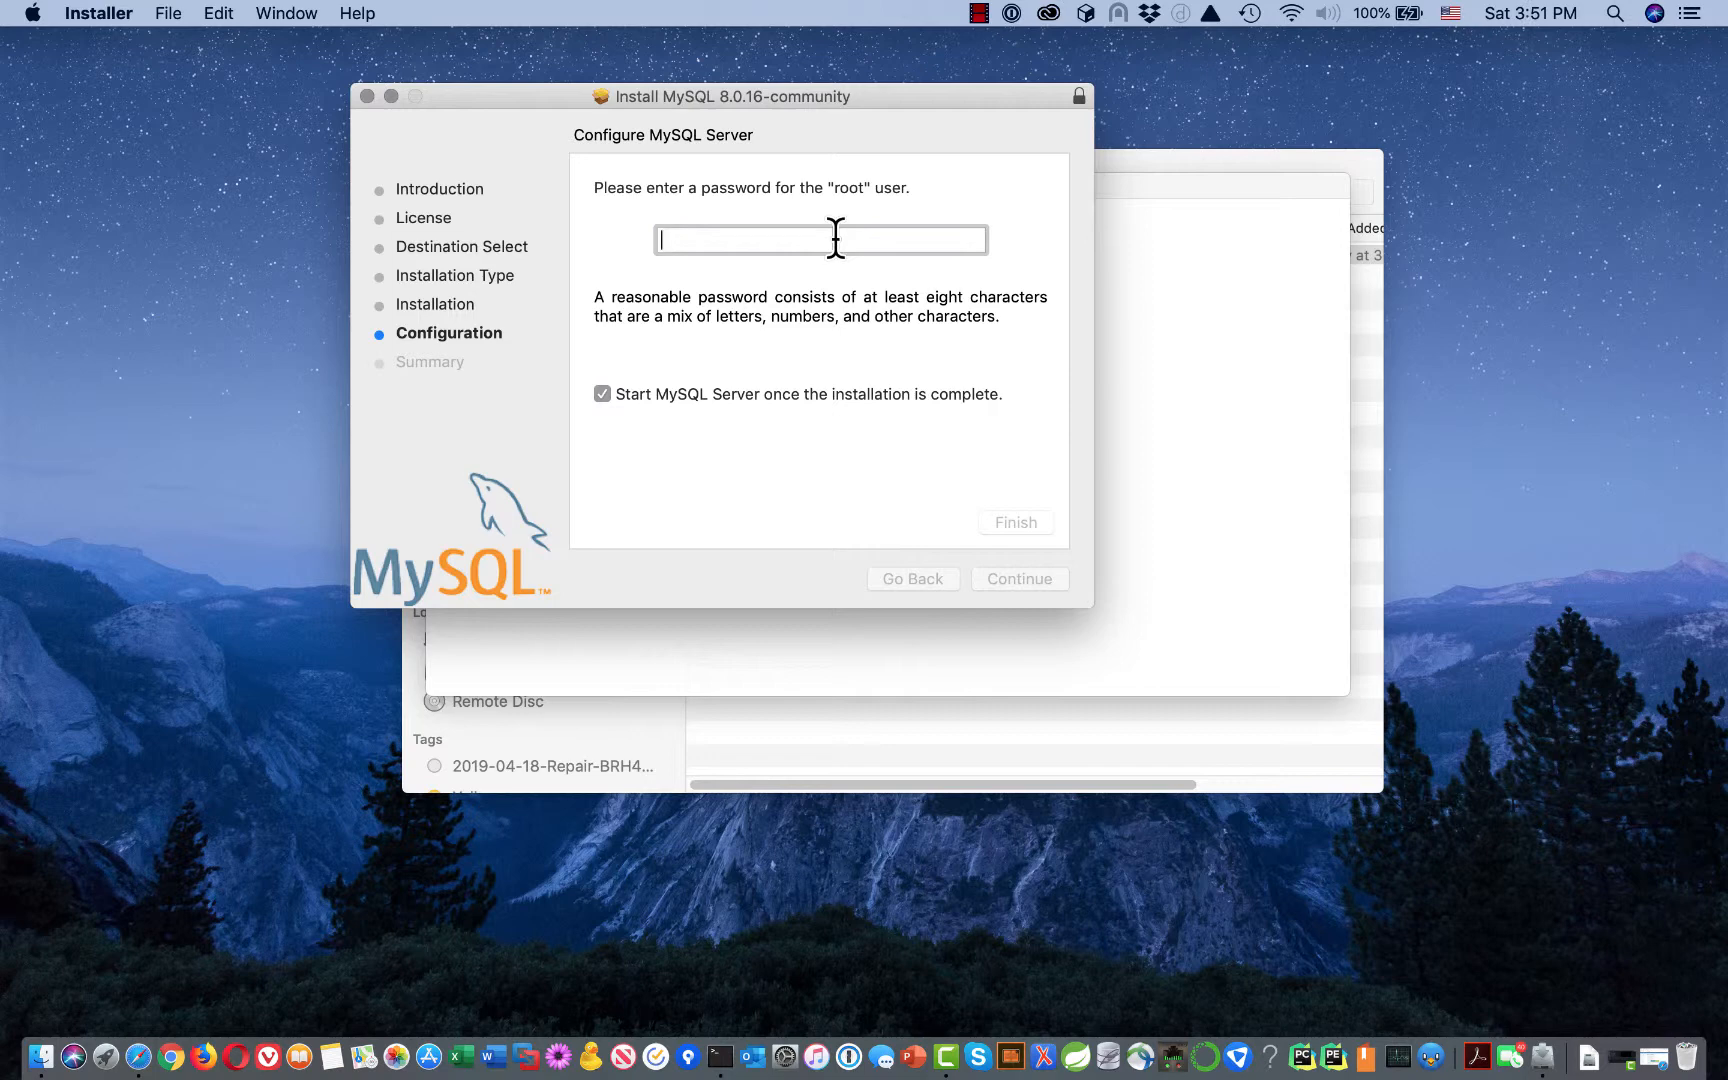
pyautogui.write('•••••••••••')
pyautogui.click(1025, 520)
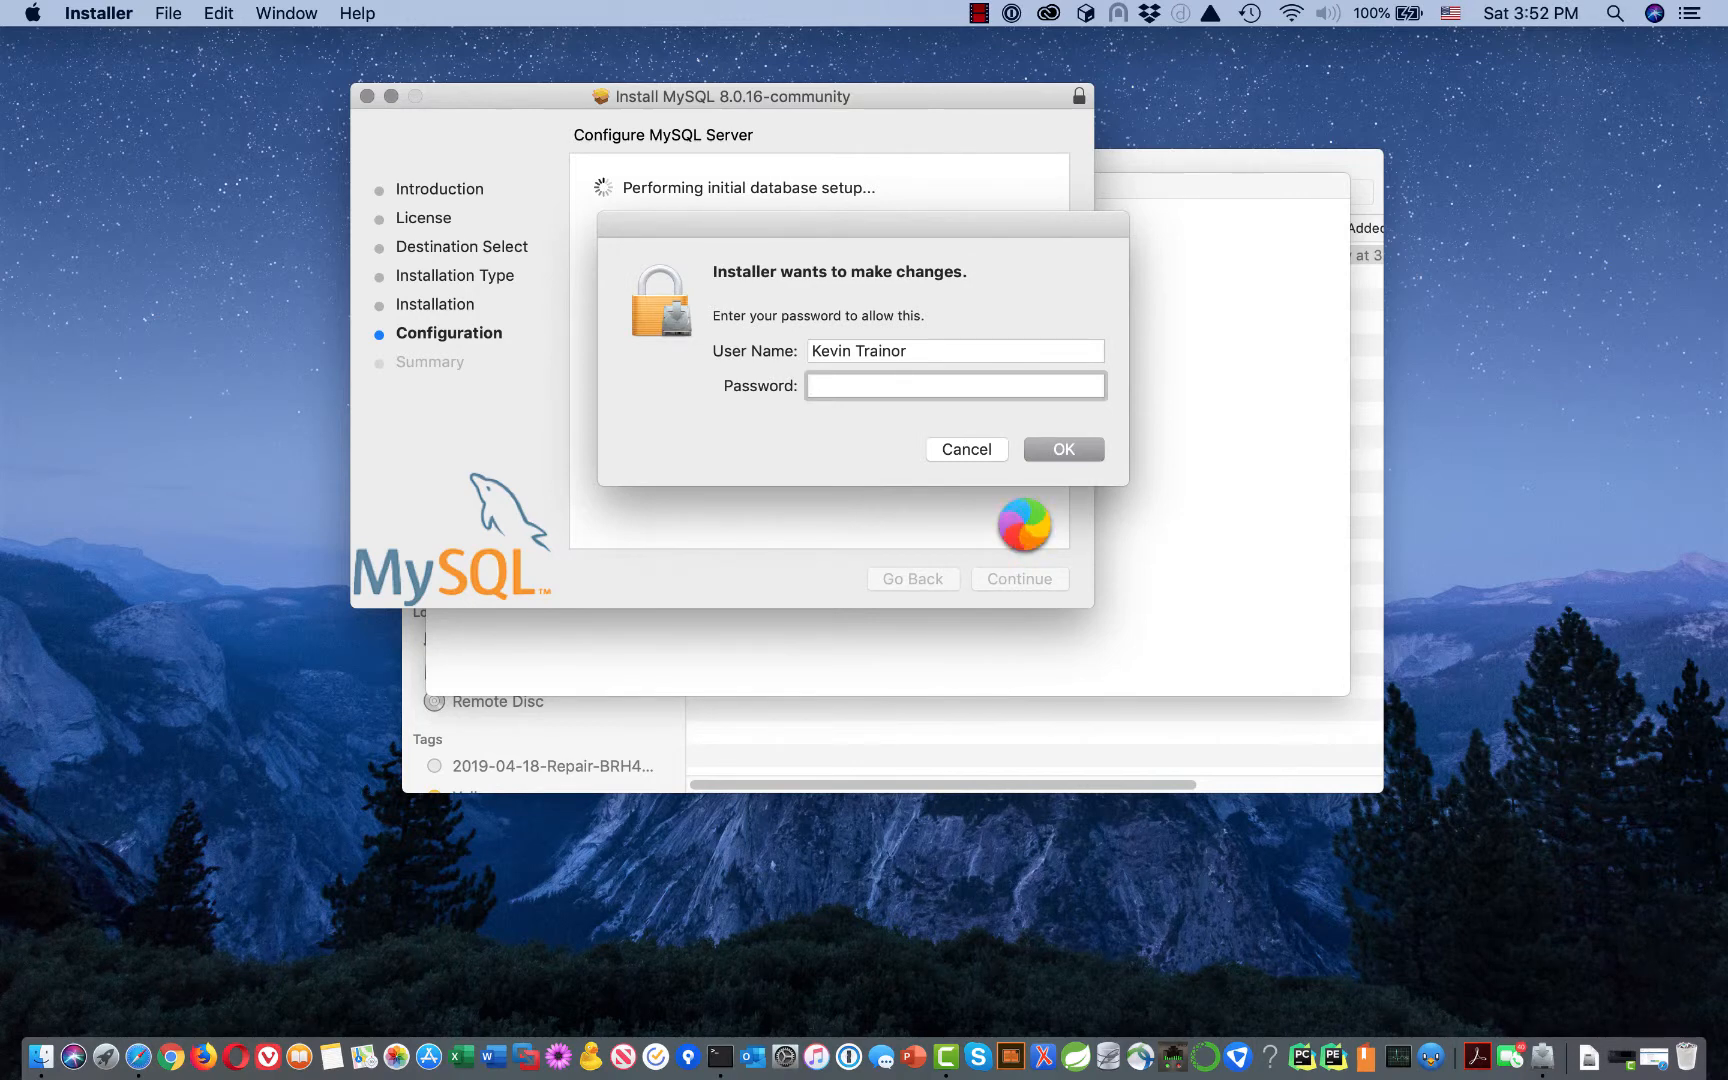
# Step: Try to authorize the installer's database setup changes with the Mac account password
pyautogui.write('*****')
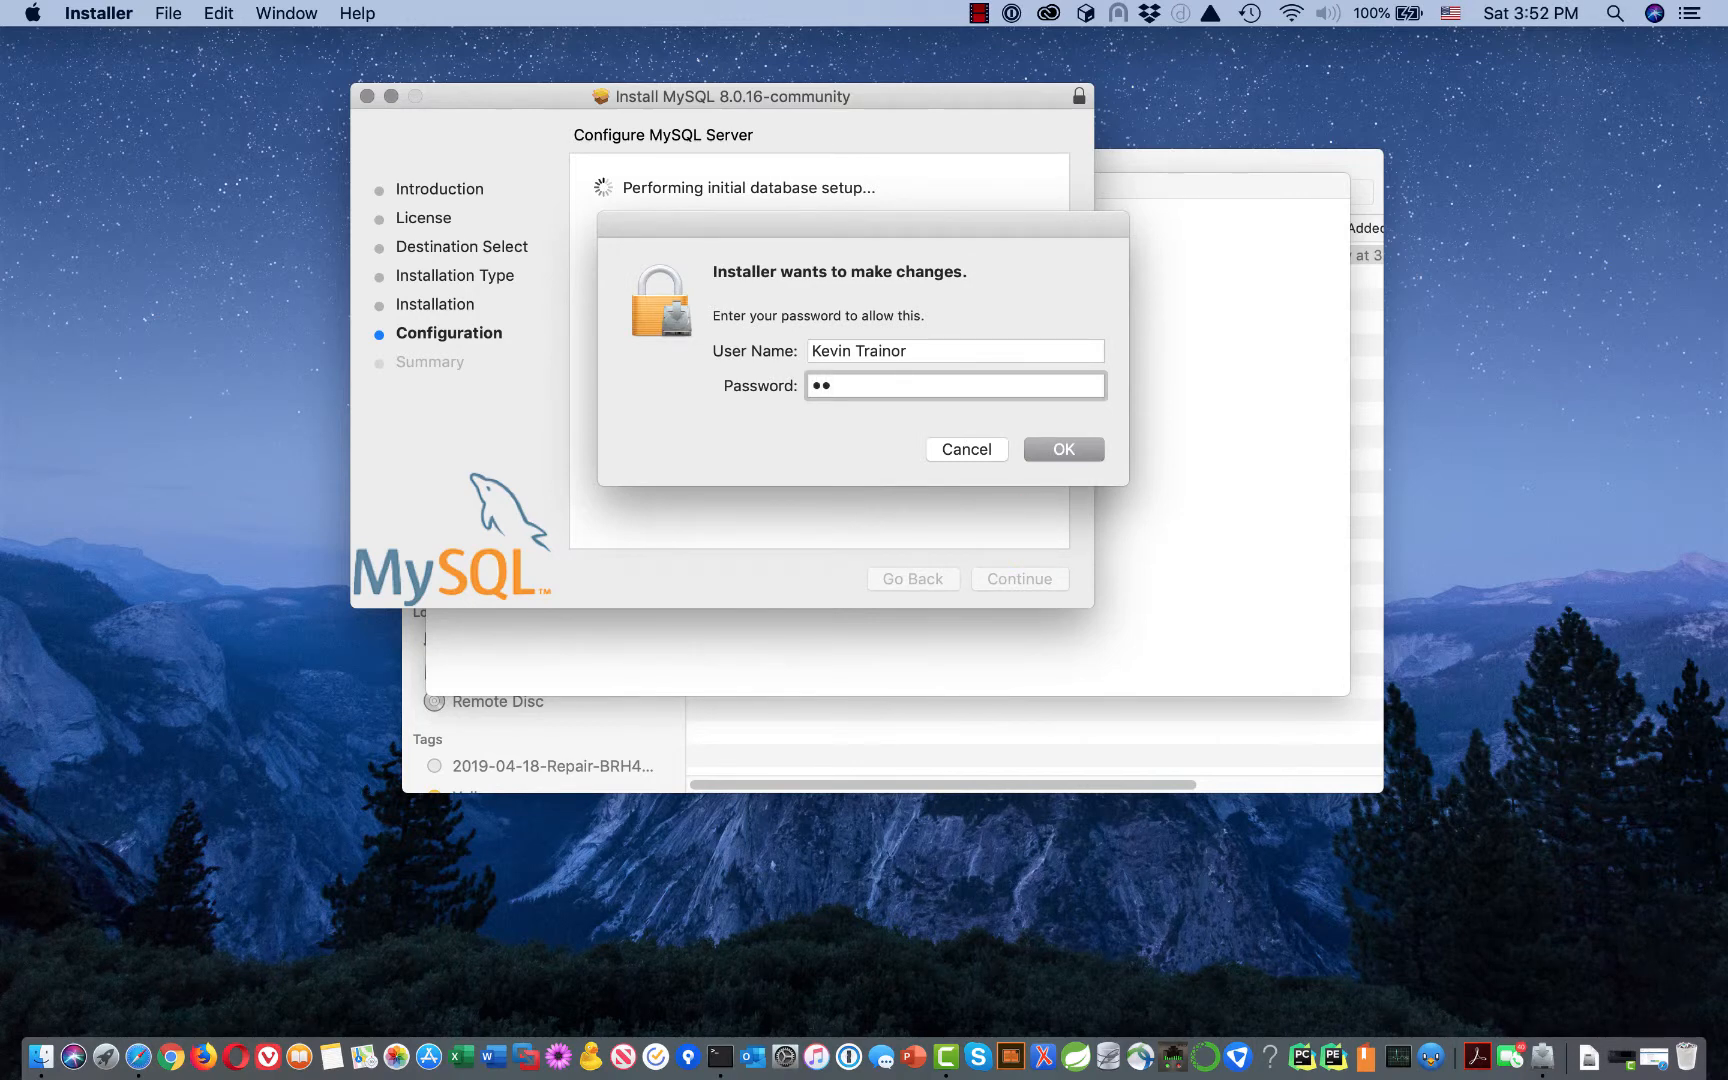
pyautogui.write('******')
pyautogui.press('Return')
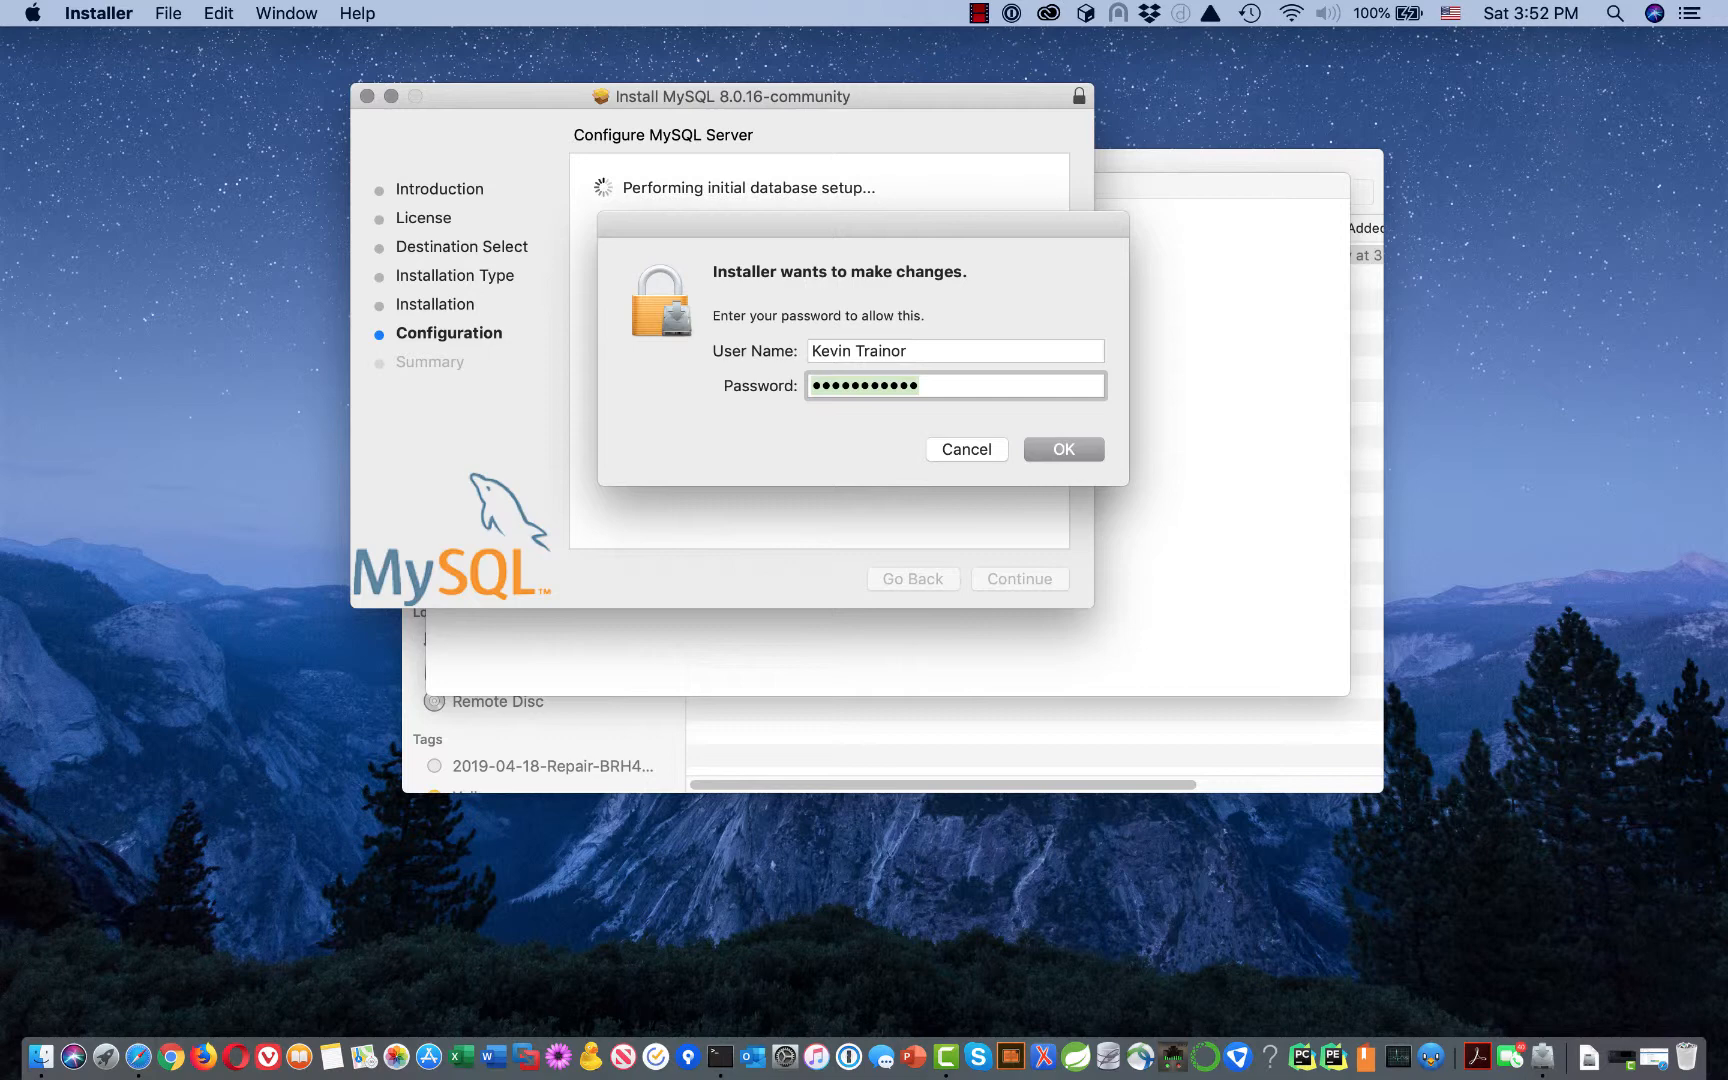
# Step: Re-enter the Mac account password and submit it to let the installer make its changes
pyautogui.write('*****')
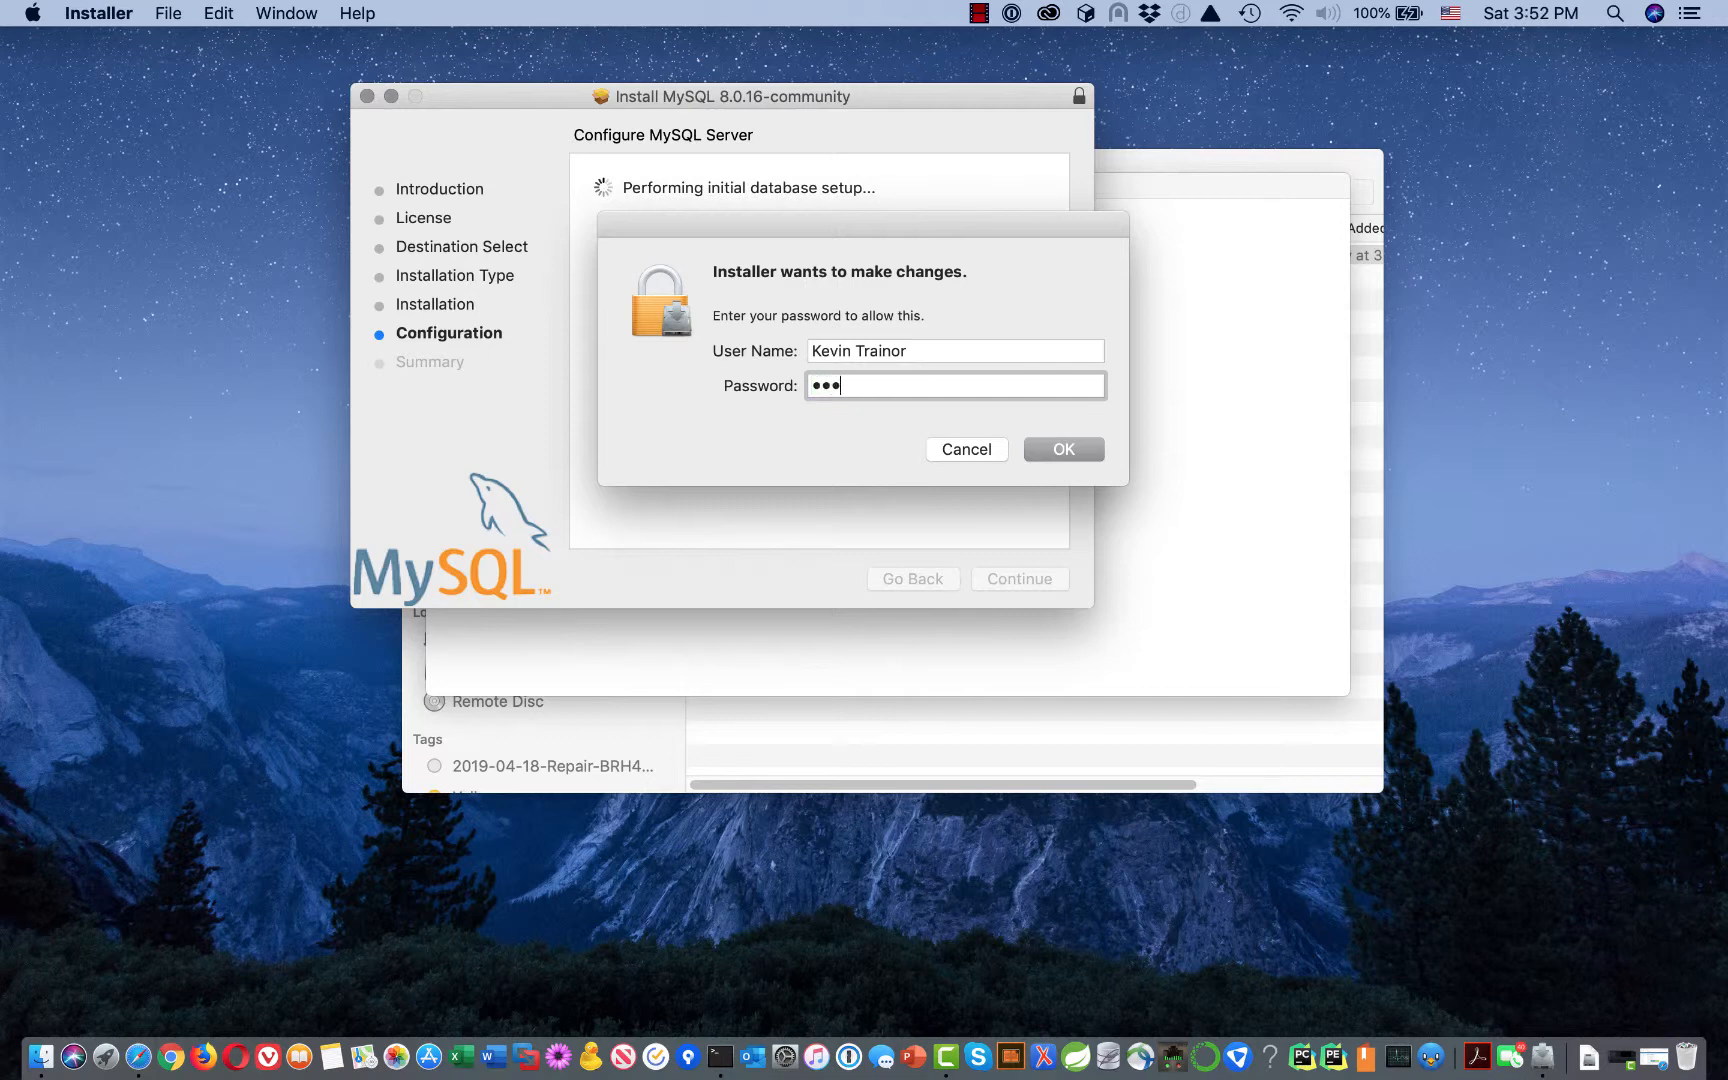
pyautogui.write('*********')
pyautogui.press('Return')
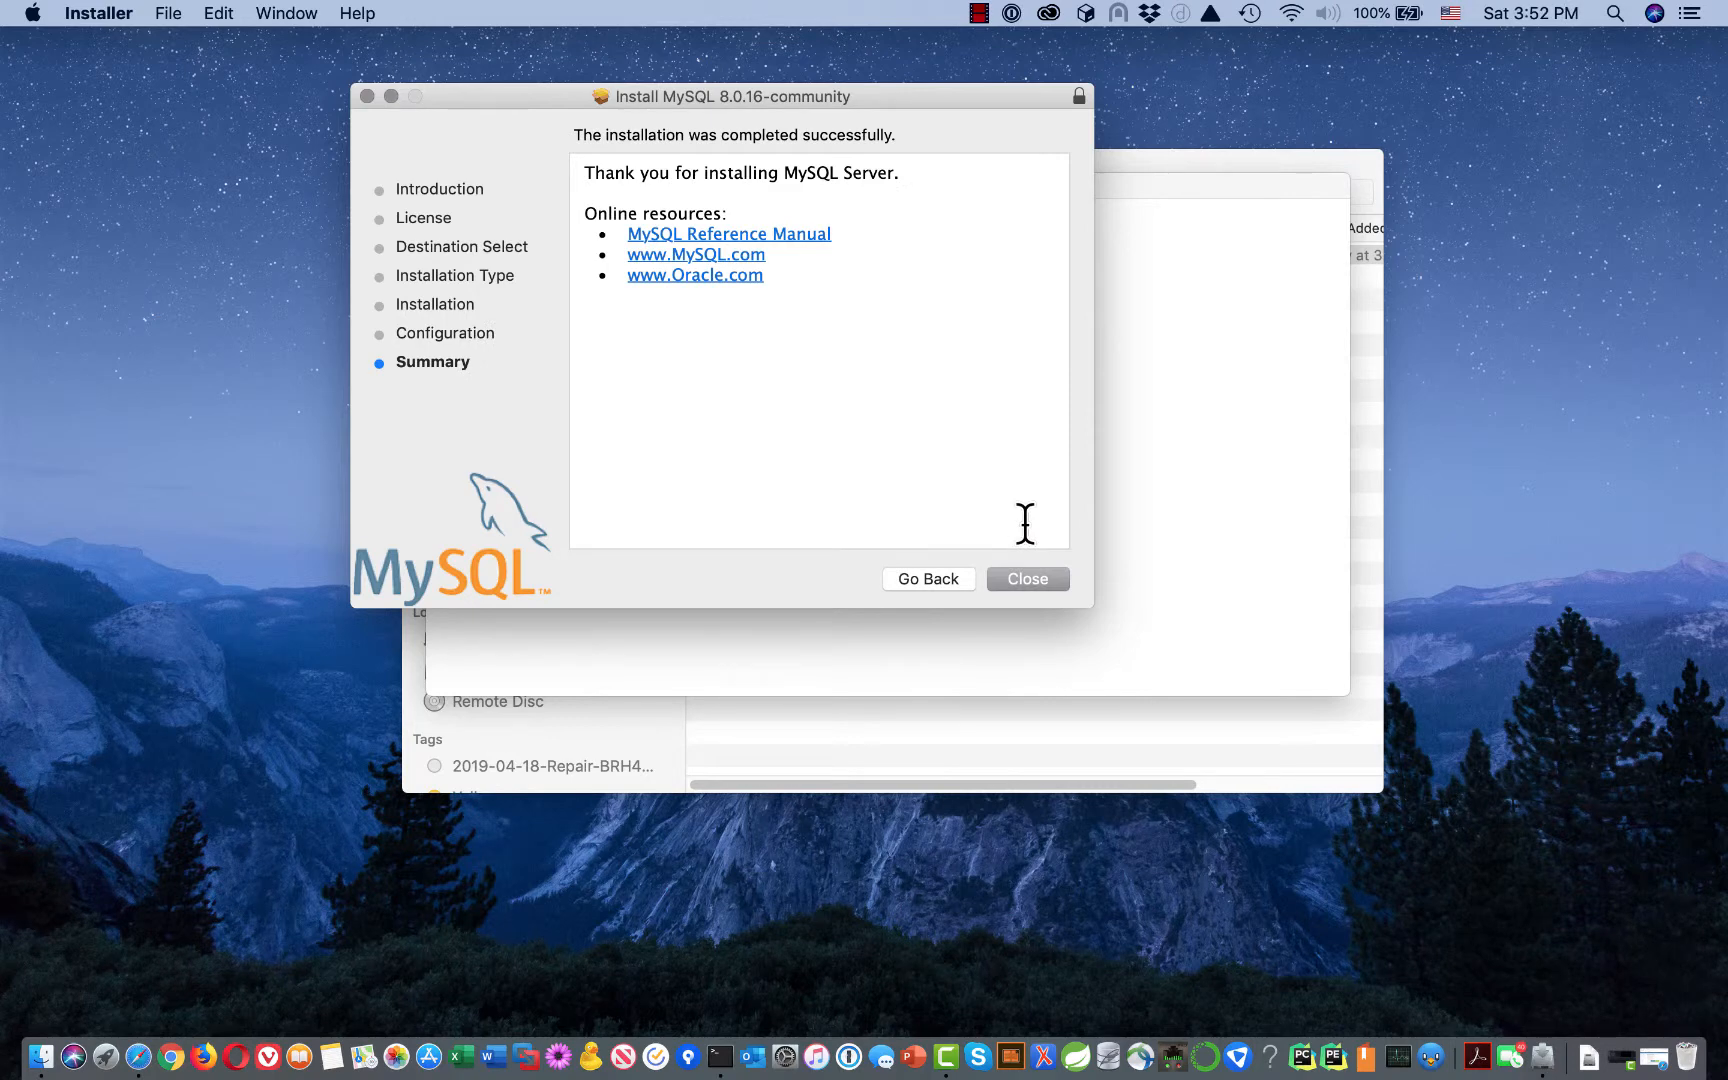
# Step: Close the MySQL installer and move its package and disk image to the Trash
pyautogui.click(1049, 576)
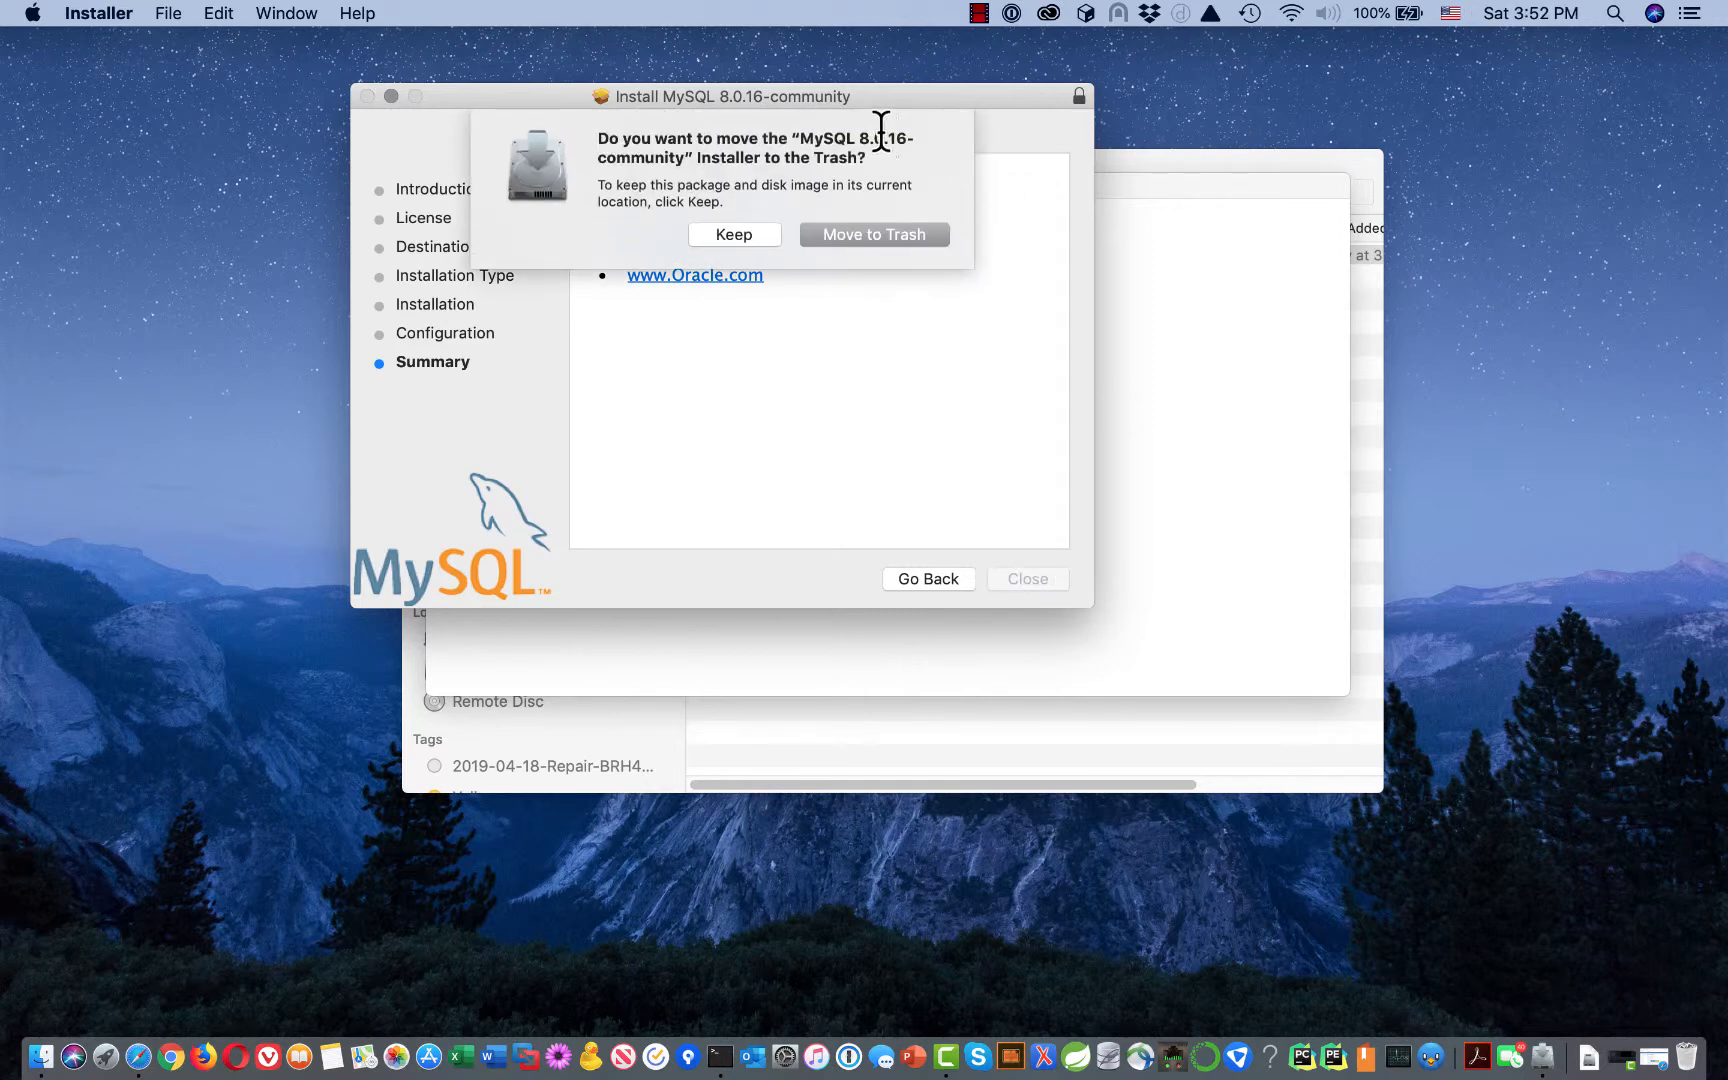
pyautogui.click(856, 233)
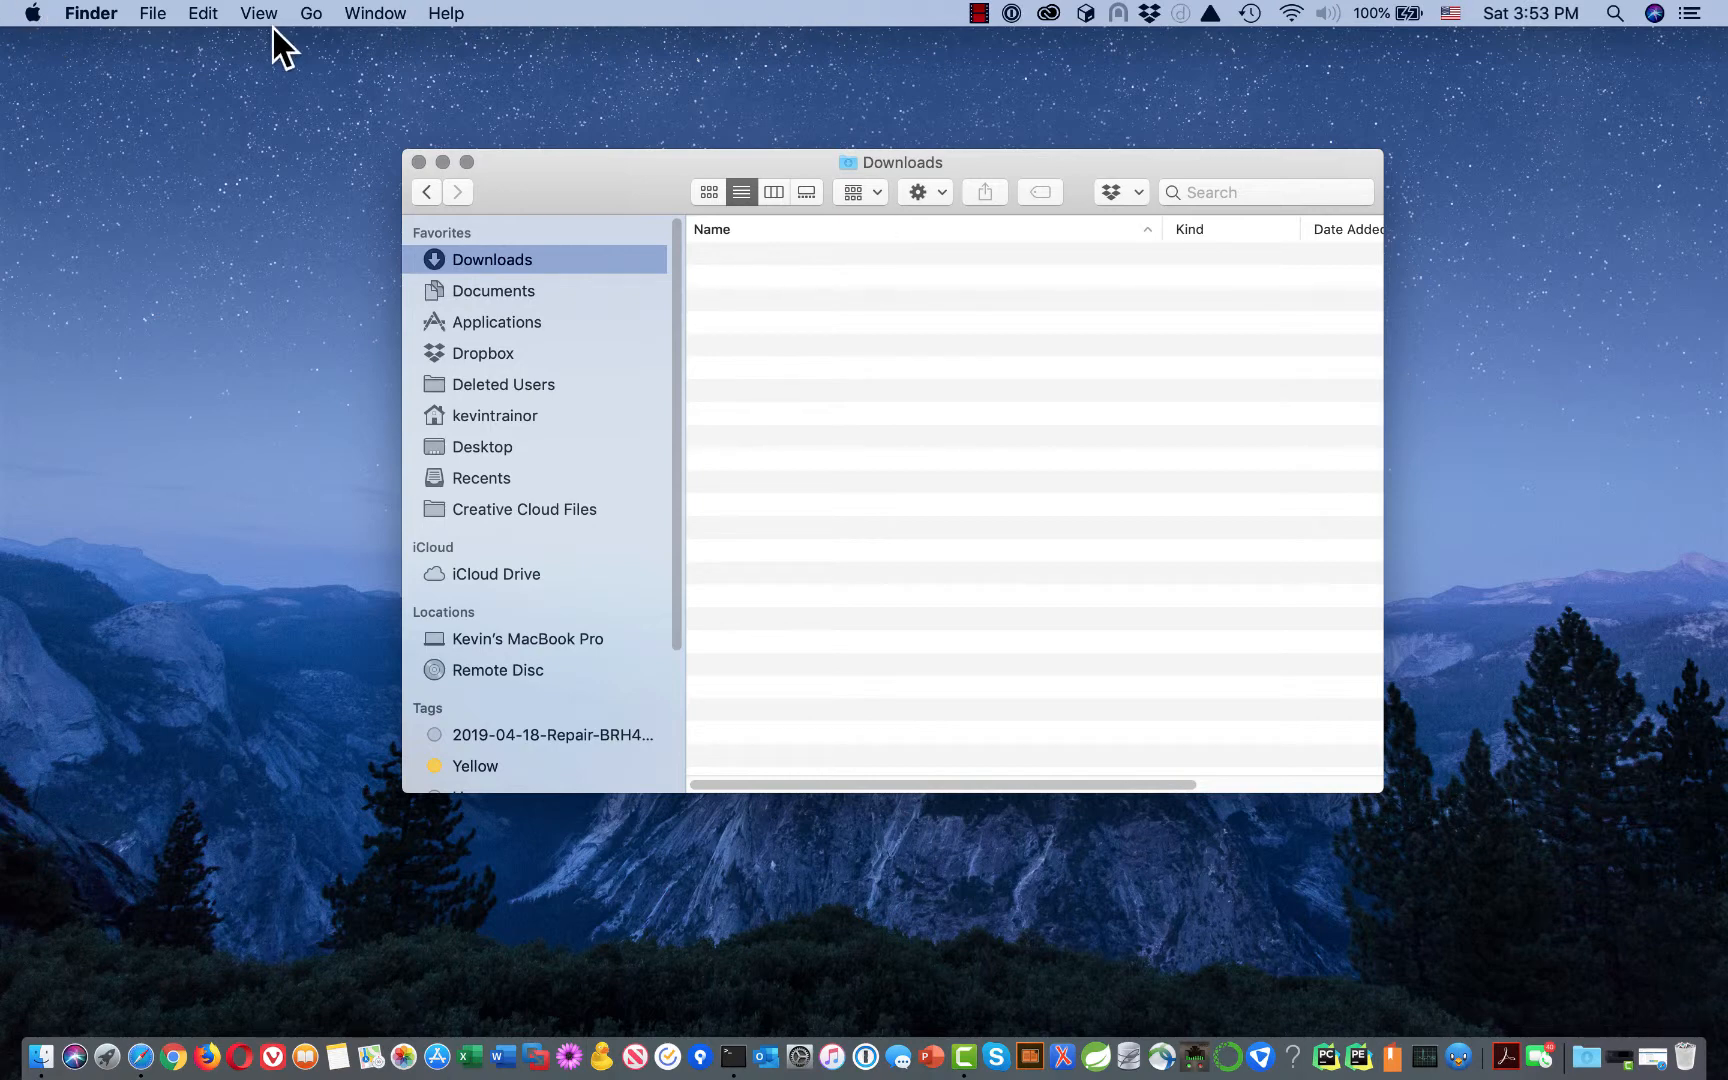
# Step: Check the MySQL server instance in the MySQL pane of System Preferences and close the window
pyautogui.click(33, 13)
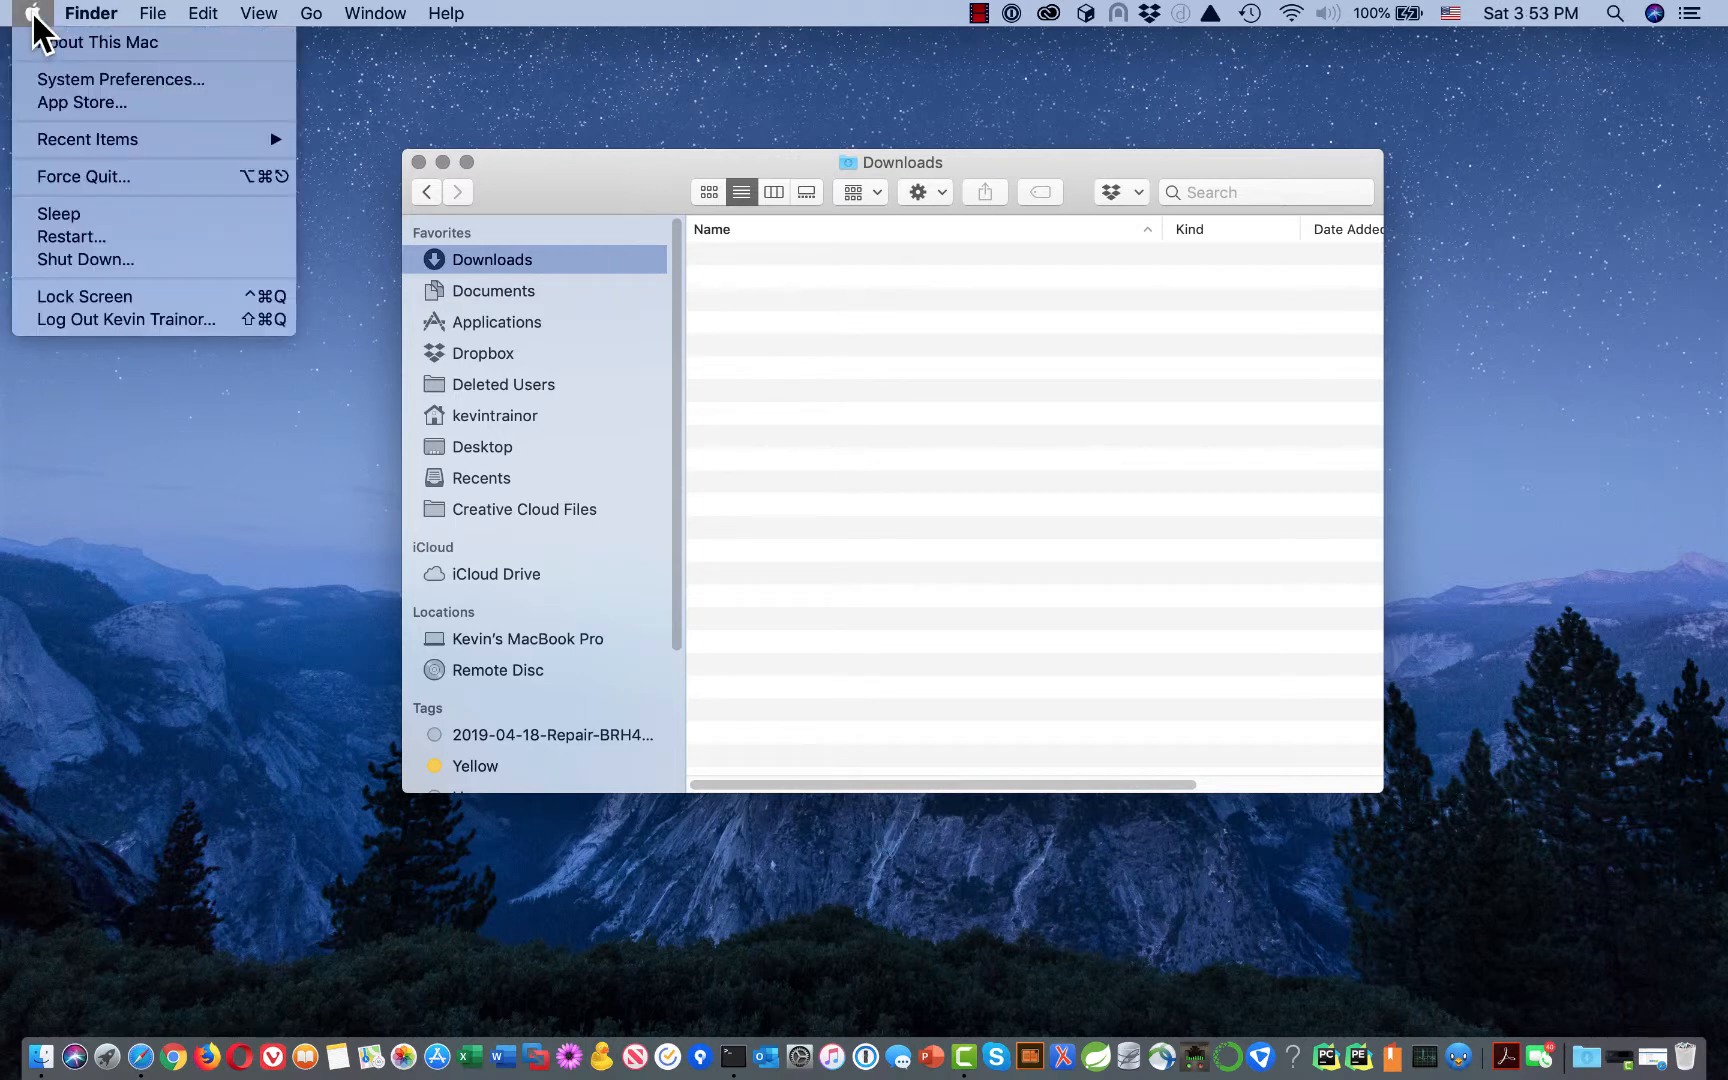
pyautogui.click(46, 78)
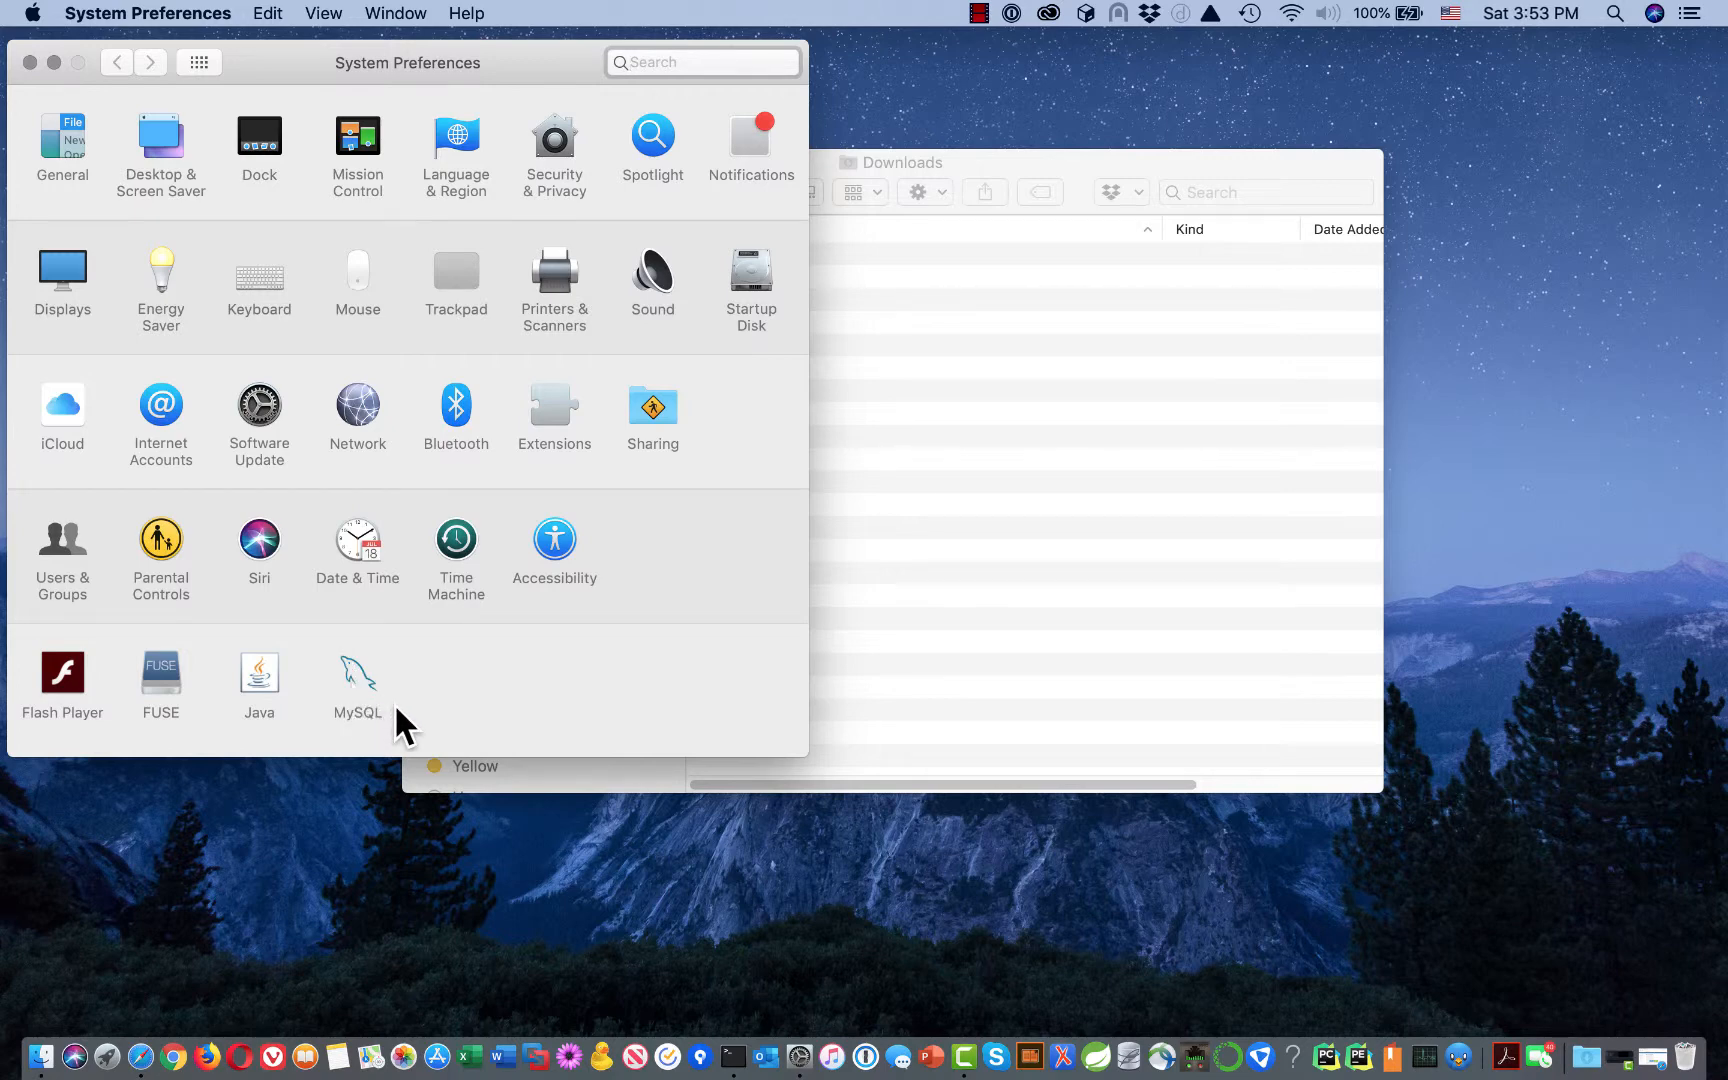
pyautogui.click(355, 680)
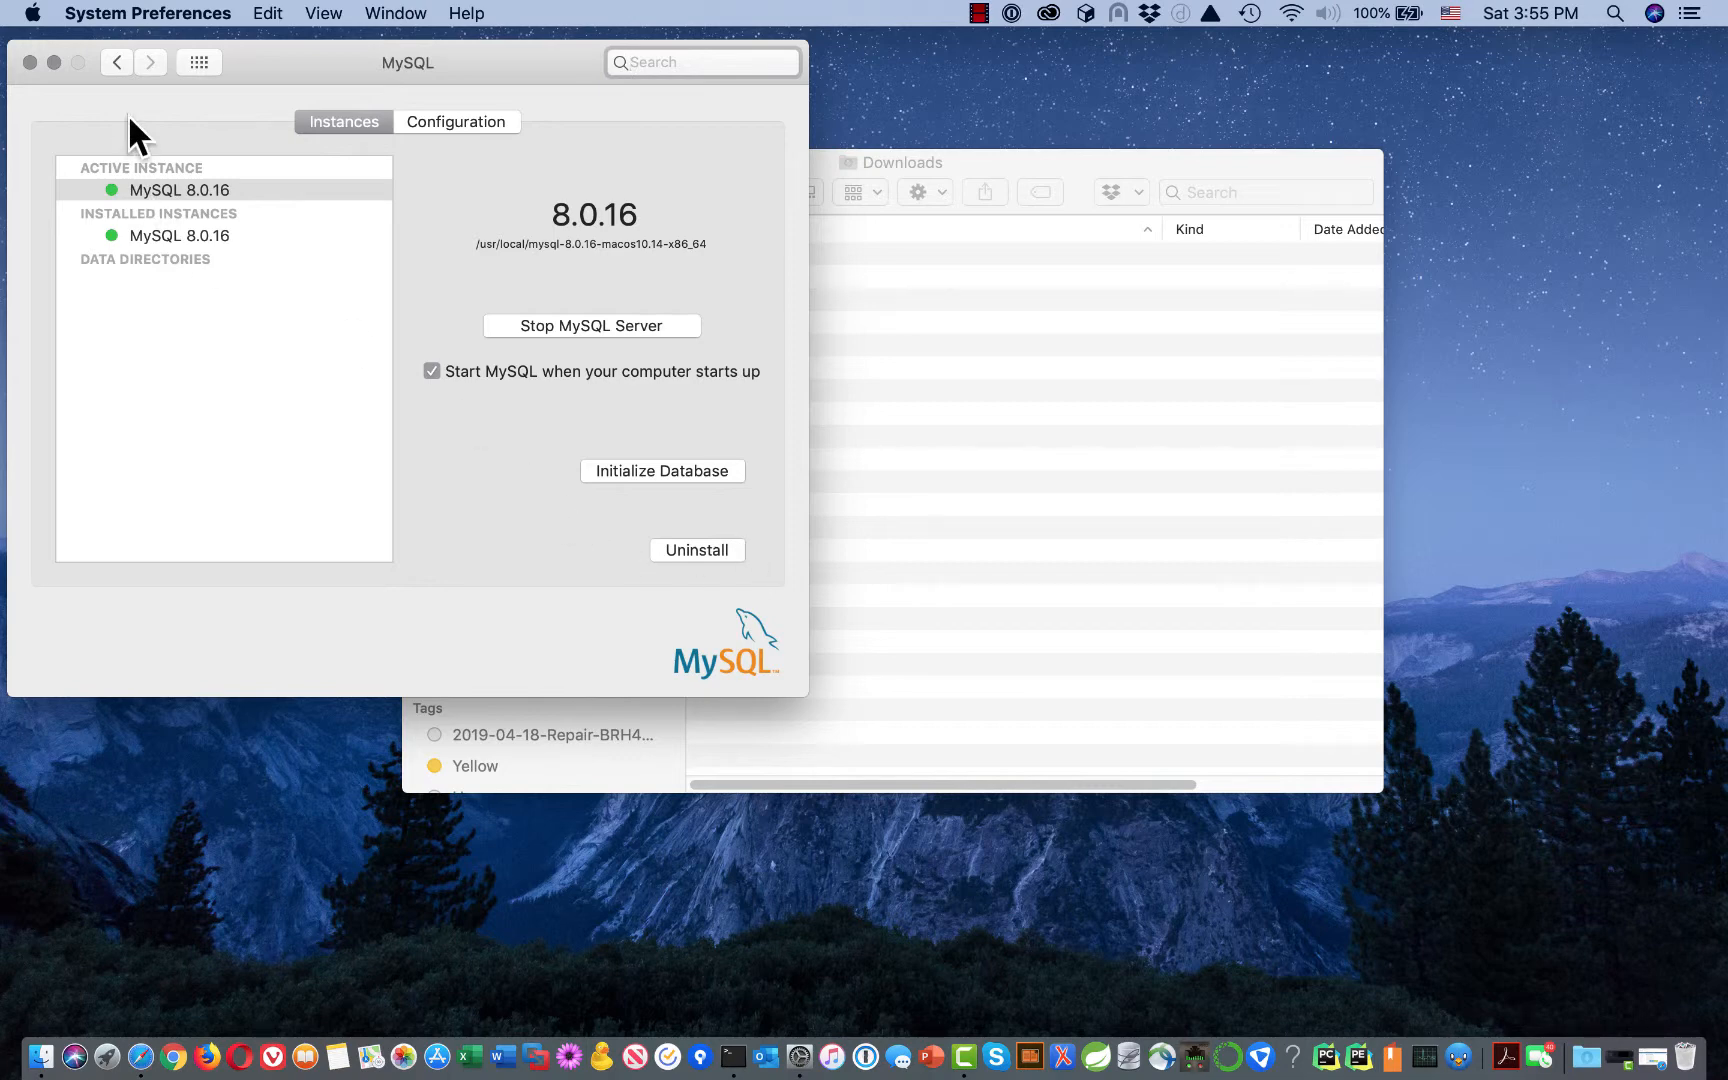
pyautogui.click(30, 62)
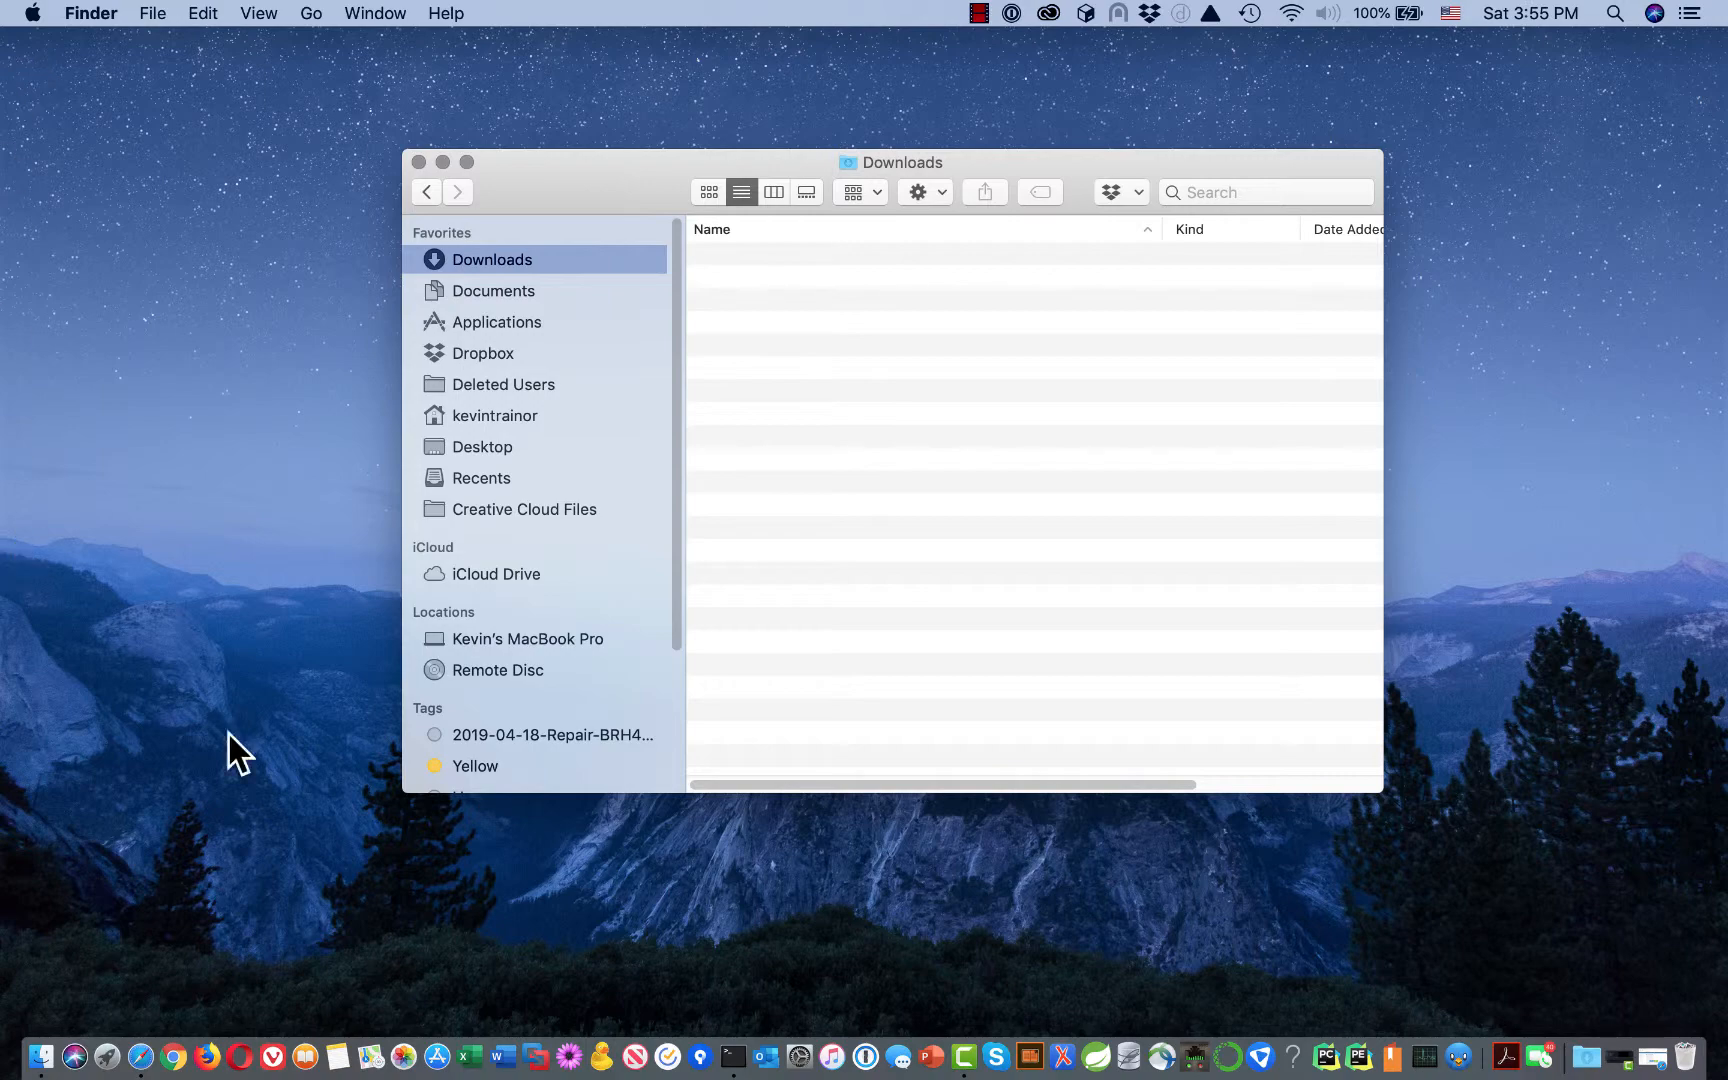
# Step: Switch to Safari and open the MySQL Community (GPL) Downloads page from the MySQL downloads section
pyautogui.click(140, 1057)
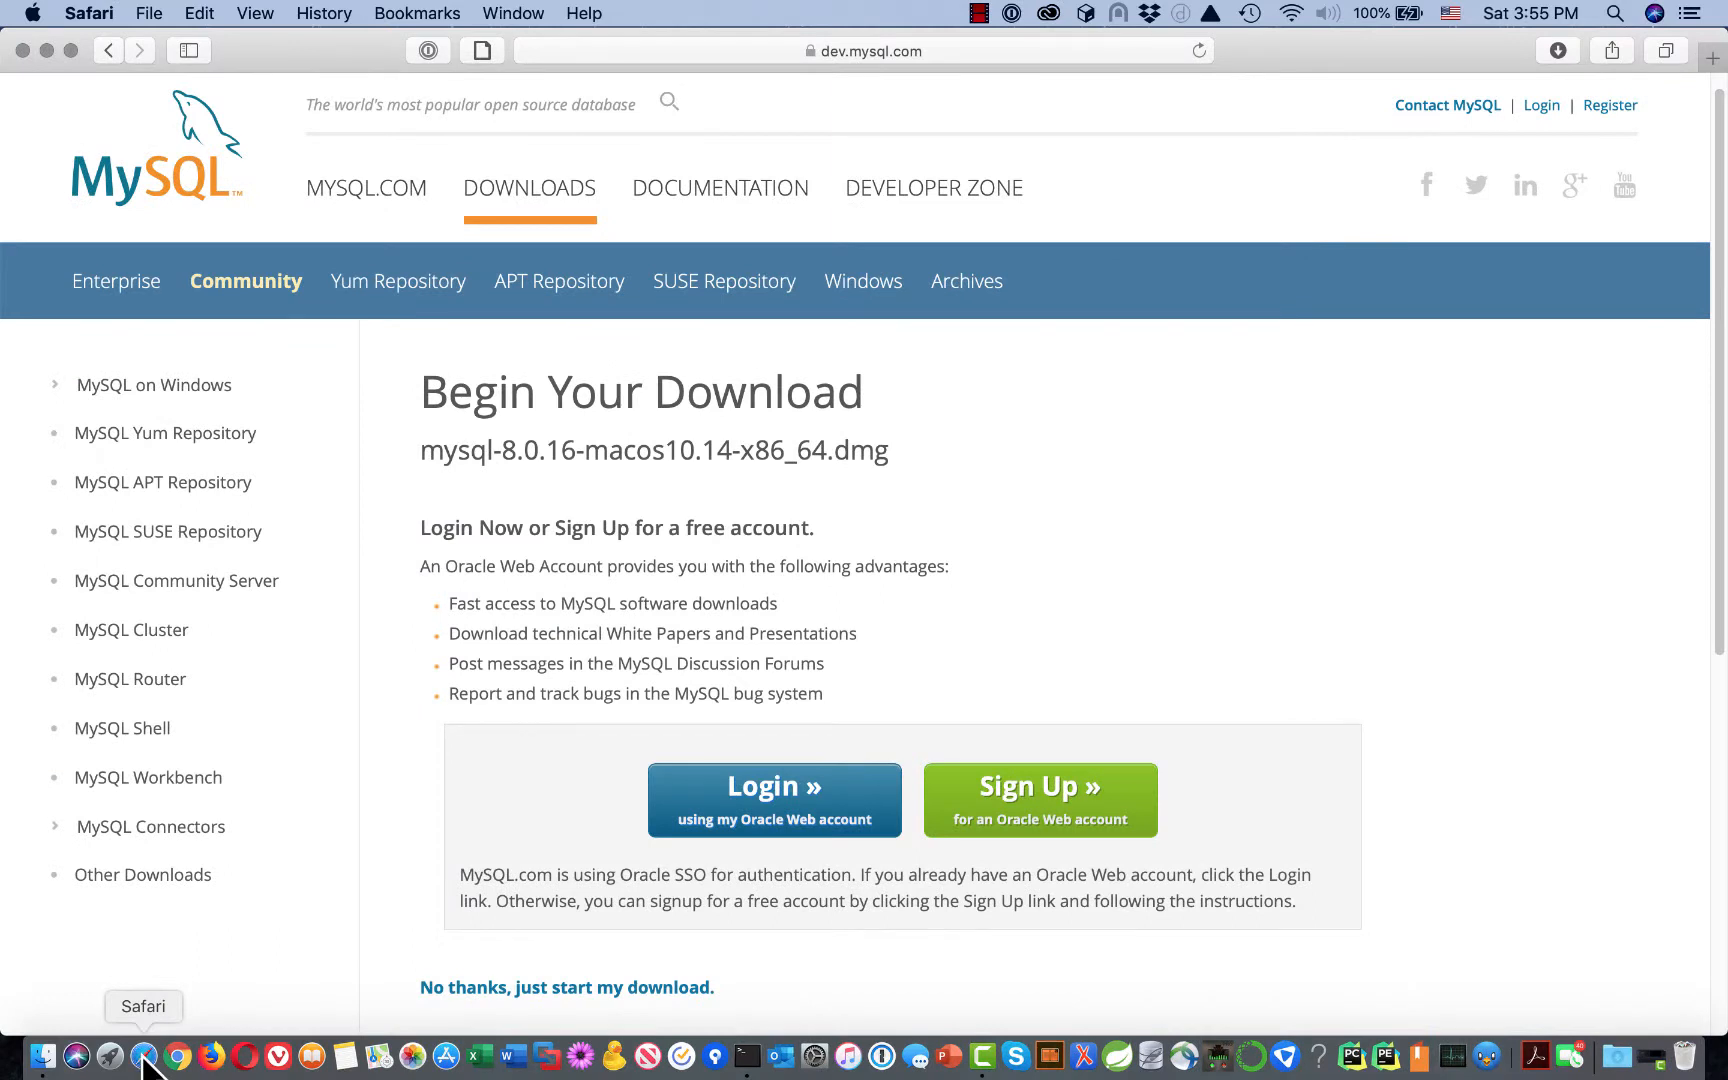
pyautogui.click(135, 166)
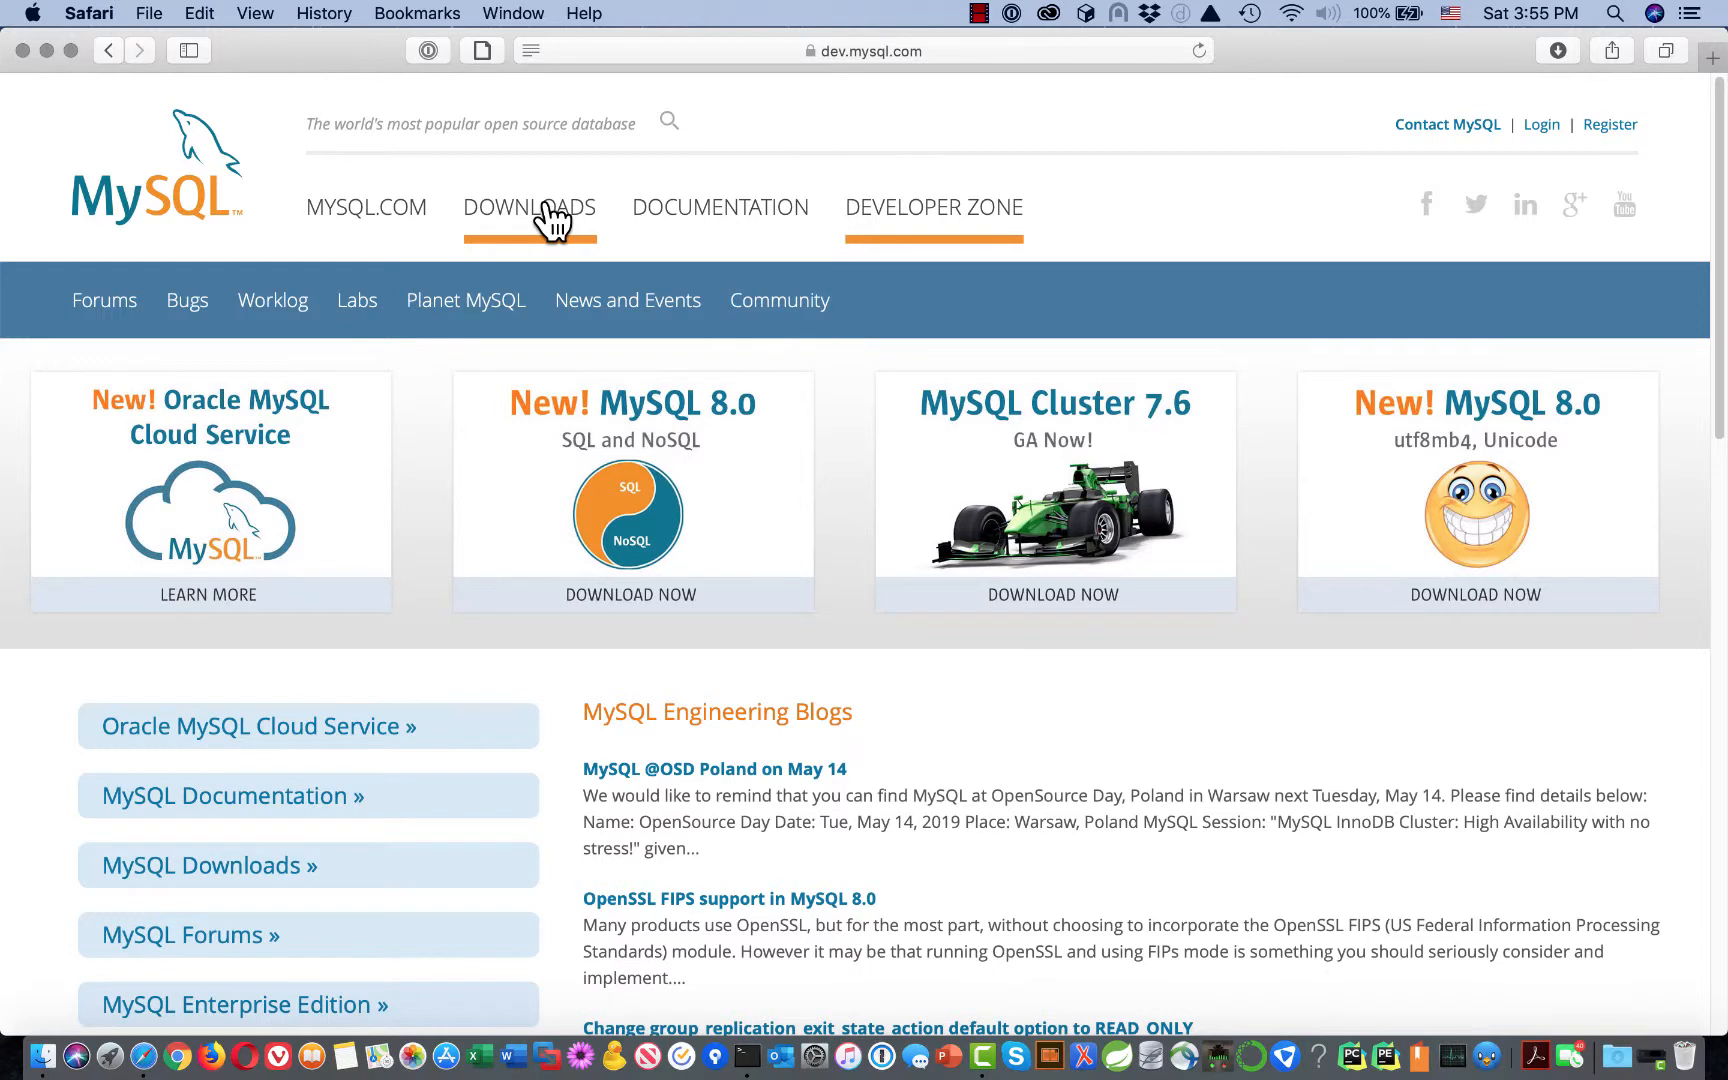
pyautogui.click(546, 212)
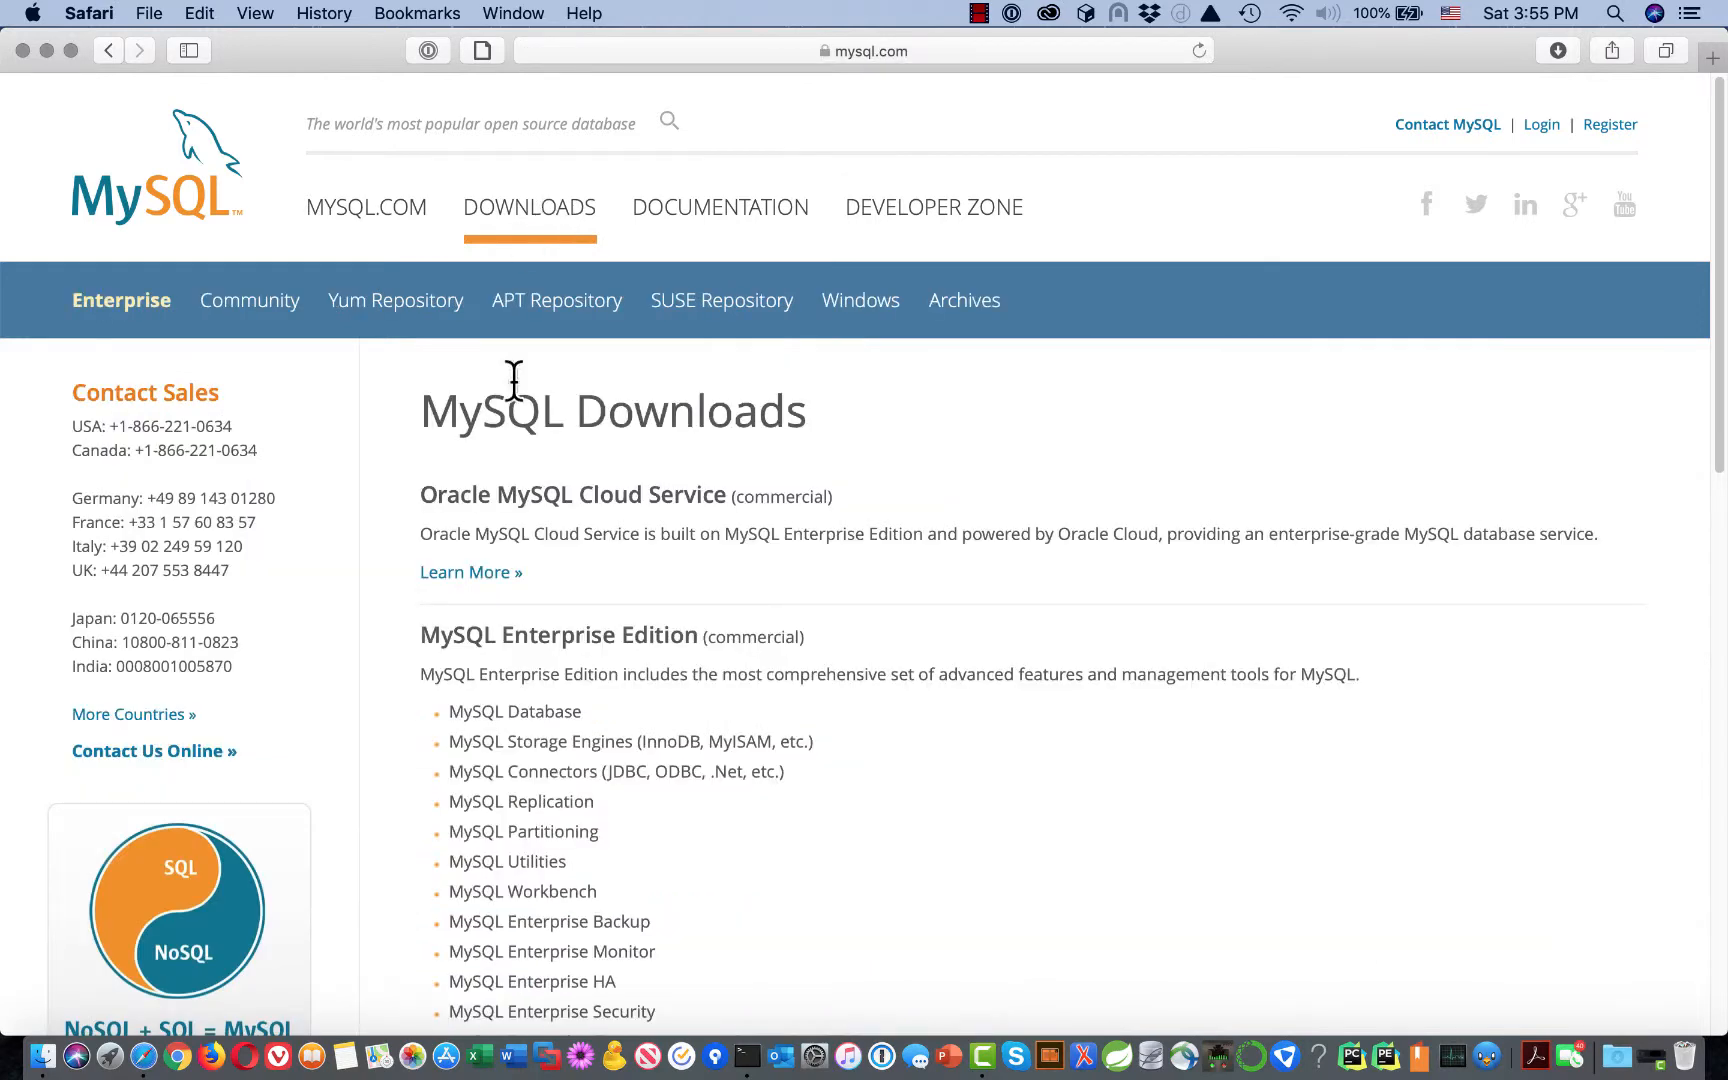
pyautogui.scroll(-15, 682, 633)
pyautogui.scroll(3, 685, 610)
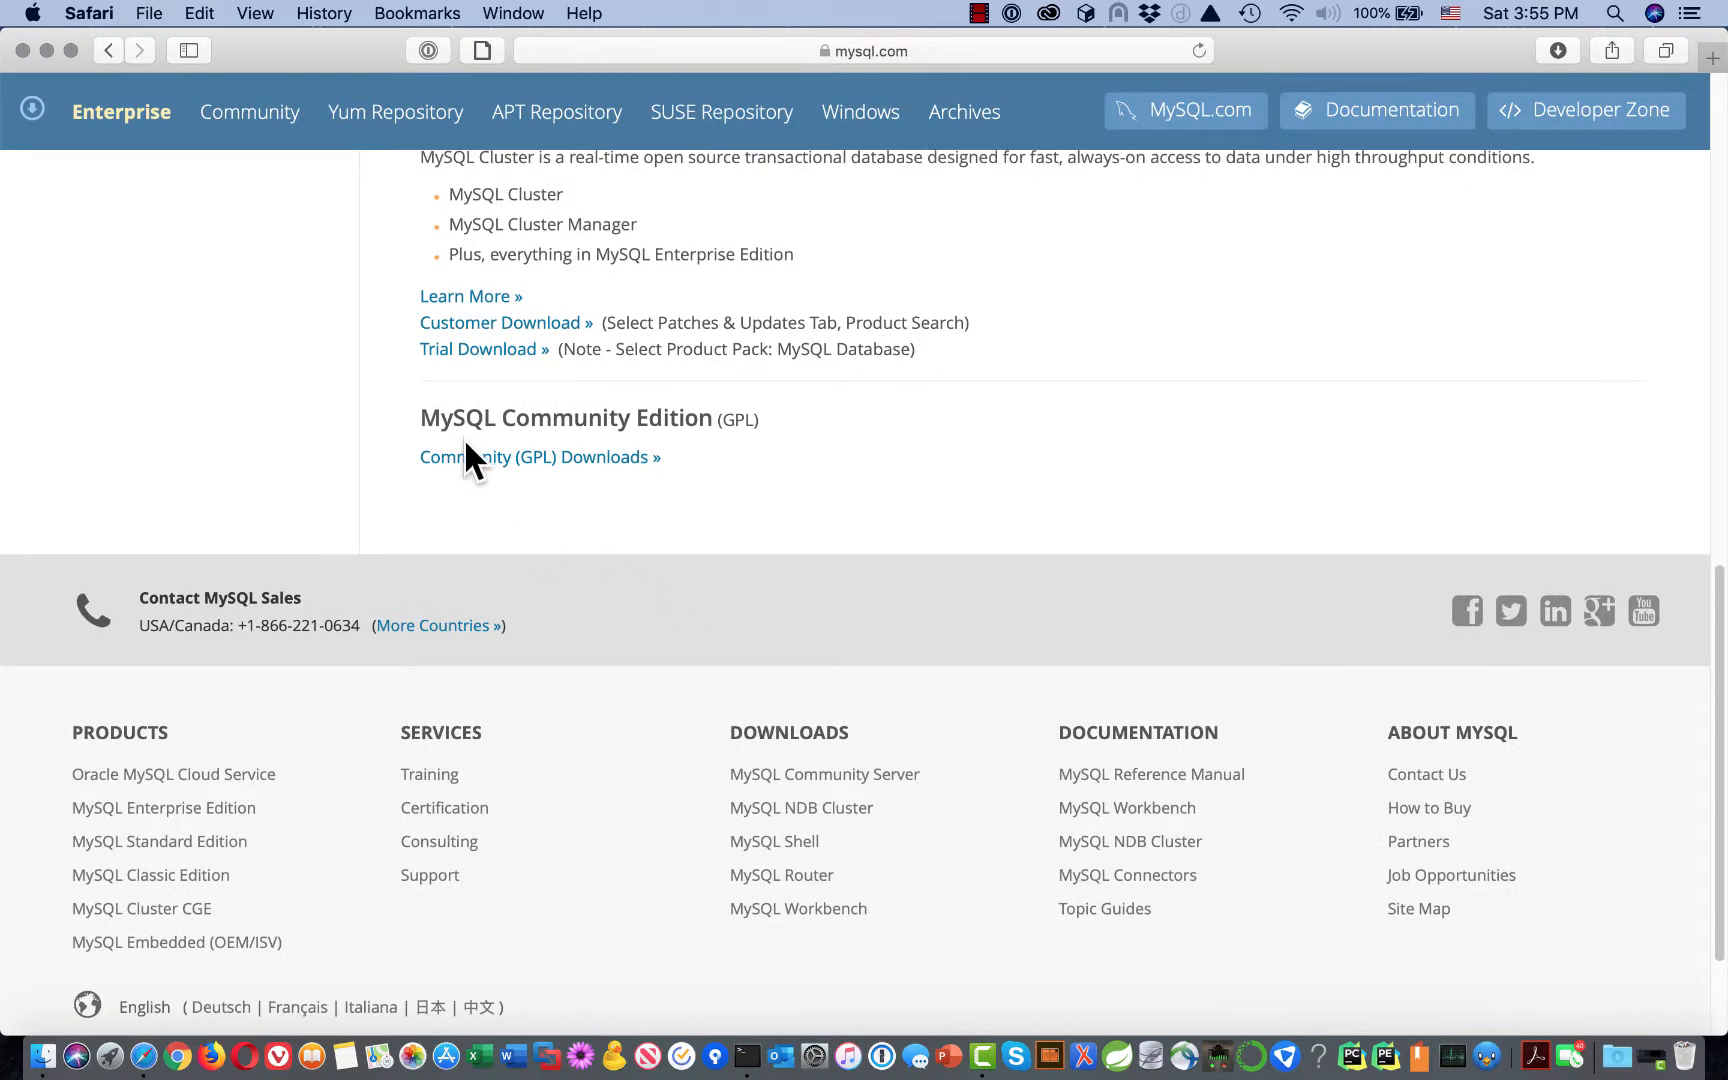
pyautogui.click(597, 460)
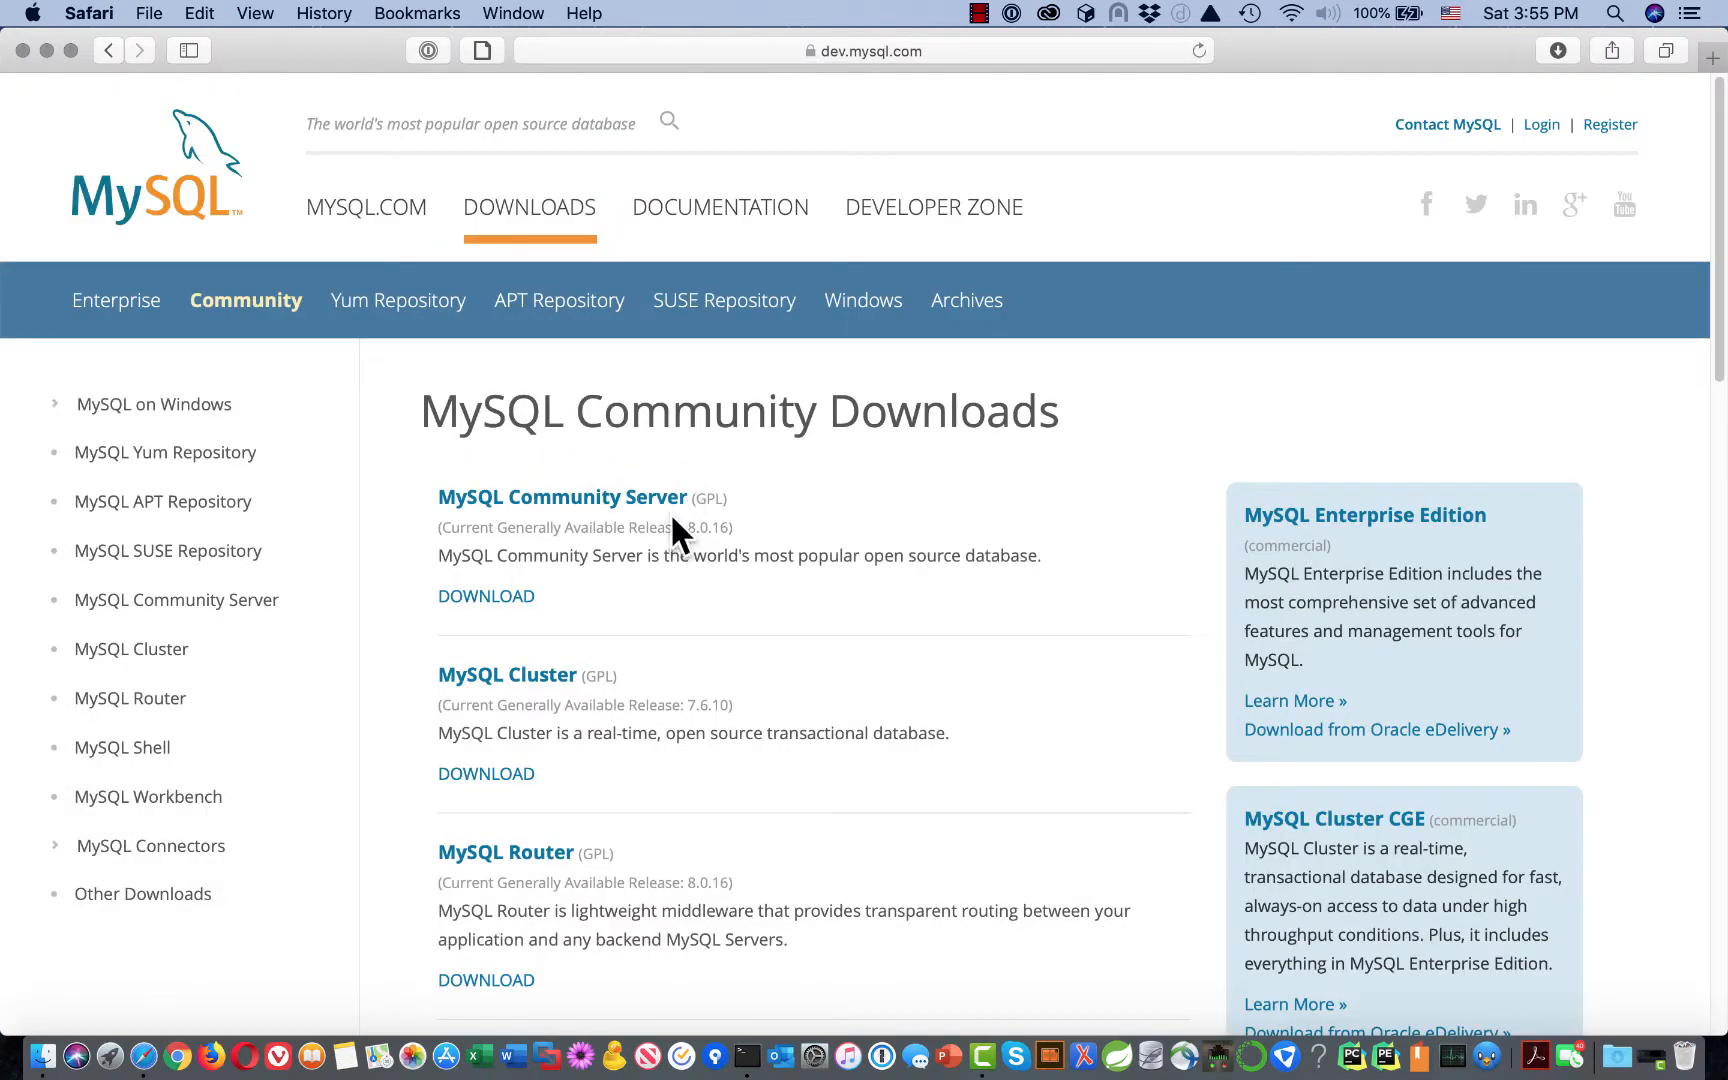
# Step: Open the MySQL Workbench download page from the list of MySQL Community downloads
pyautogui.scroll(-5, 735, 605)
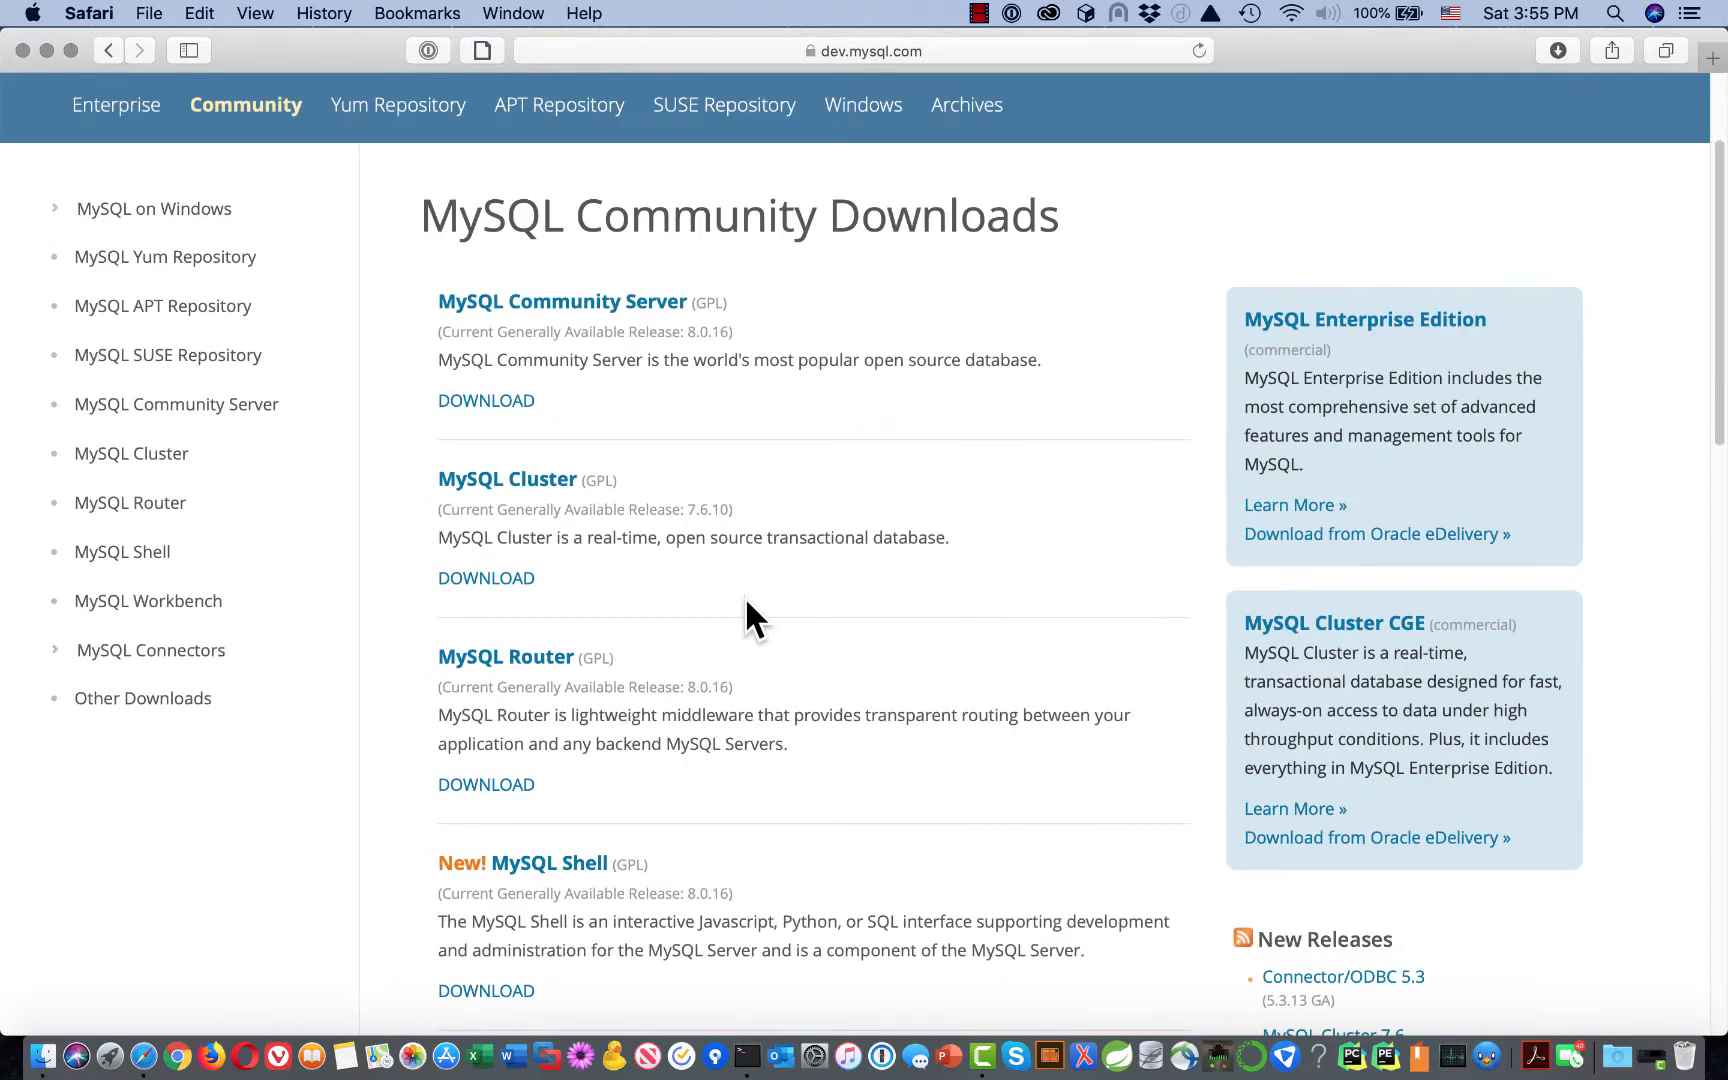
pyautogui.scroll(-2, 758, 605)
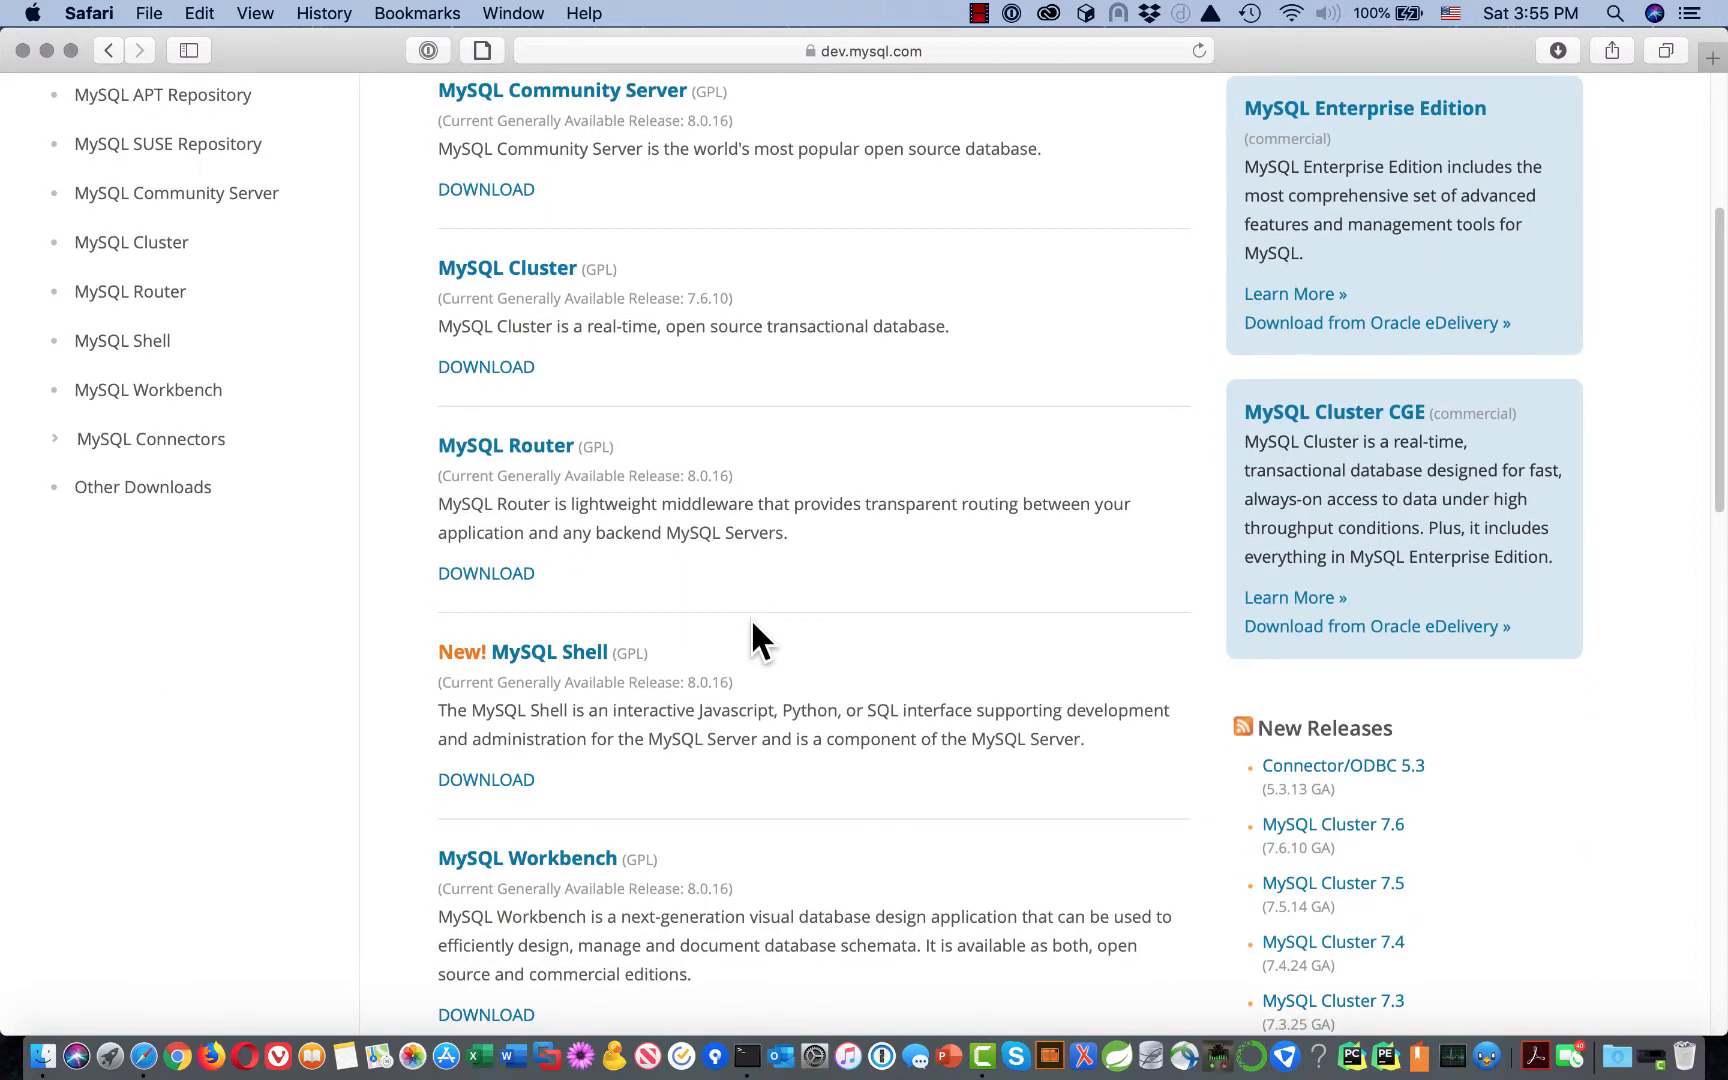
pyautogui.scroll(-1, 751, 640)
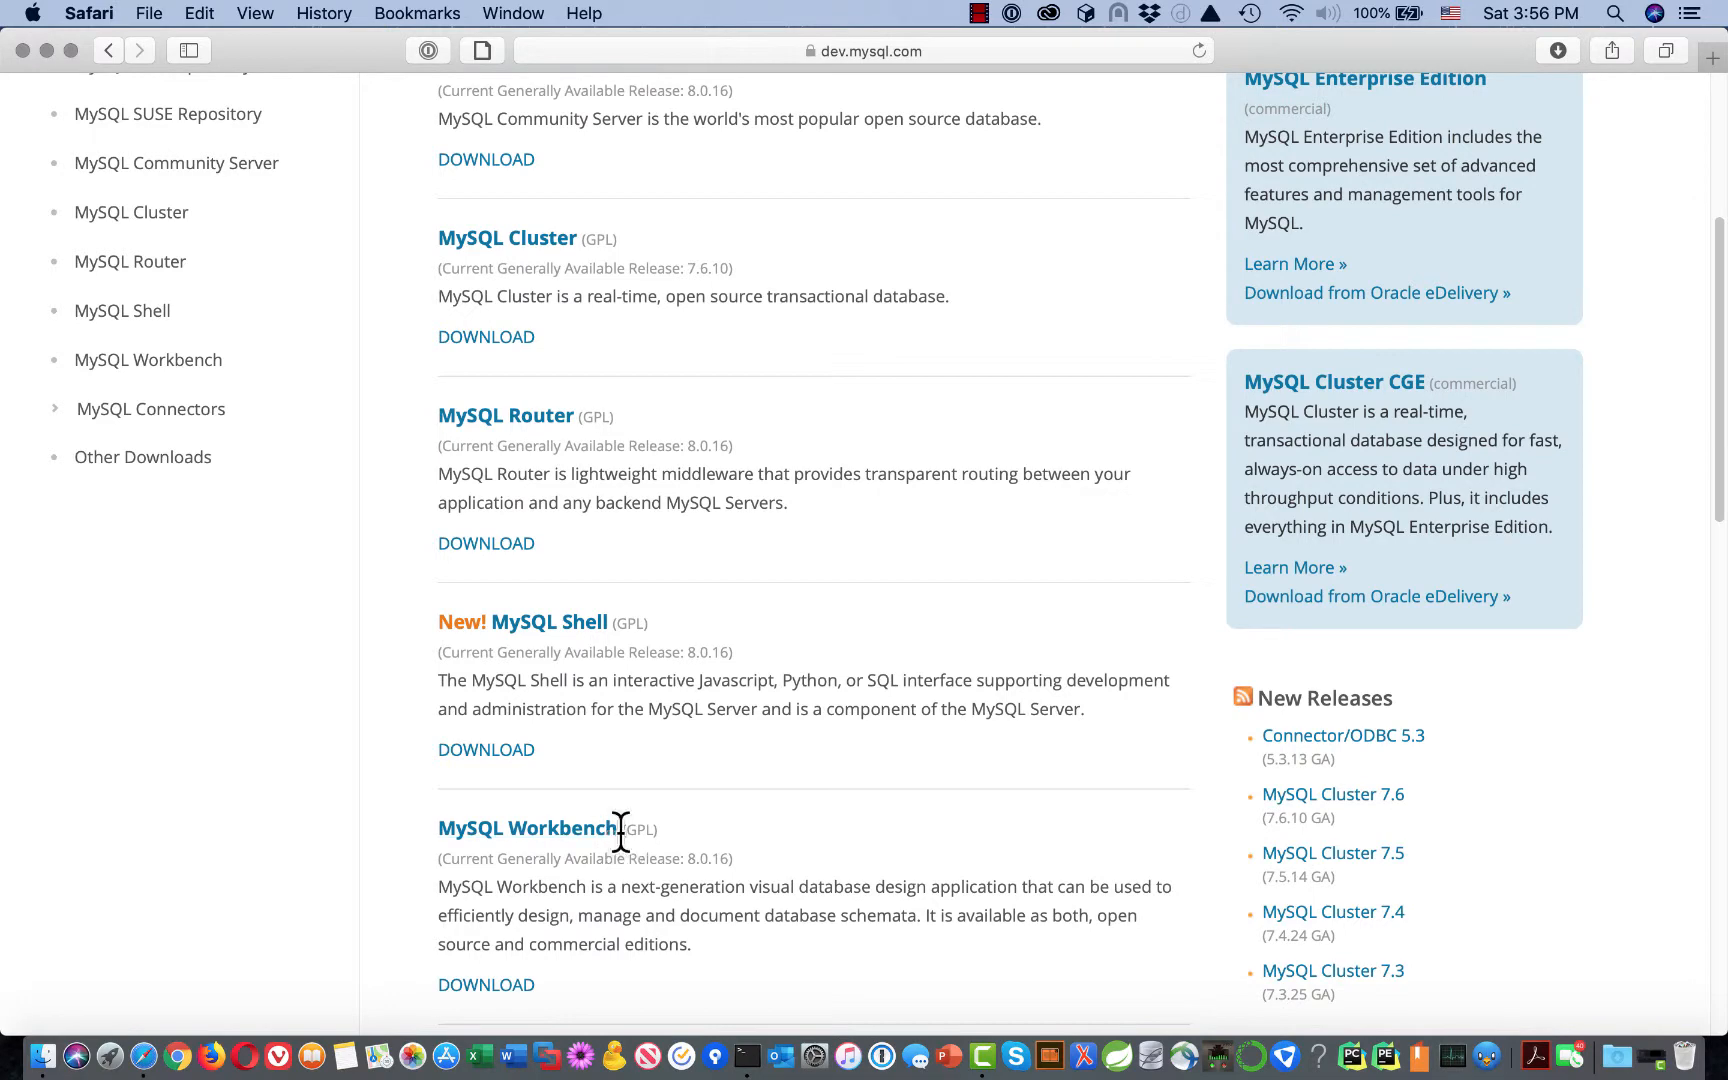
pyautogui.scroll(-3, 622, 828)
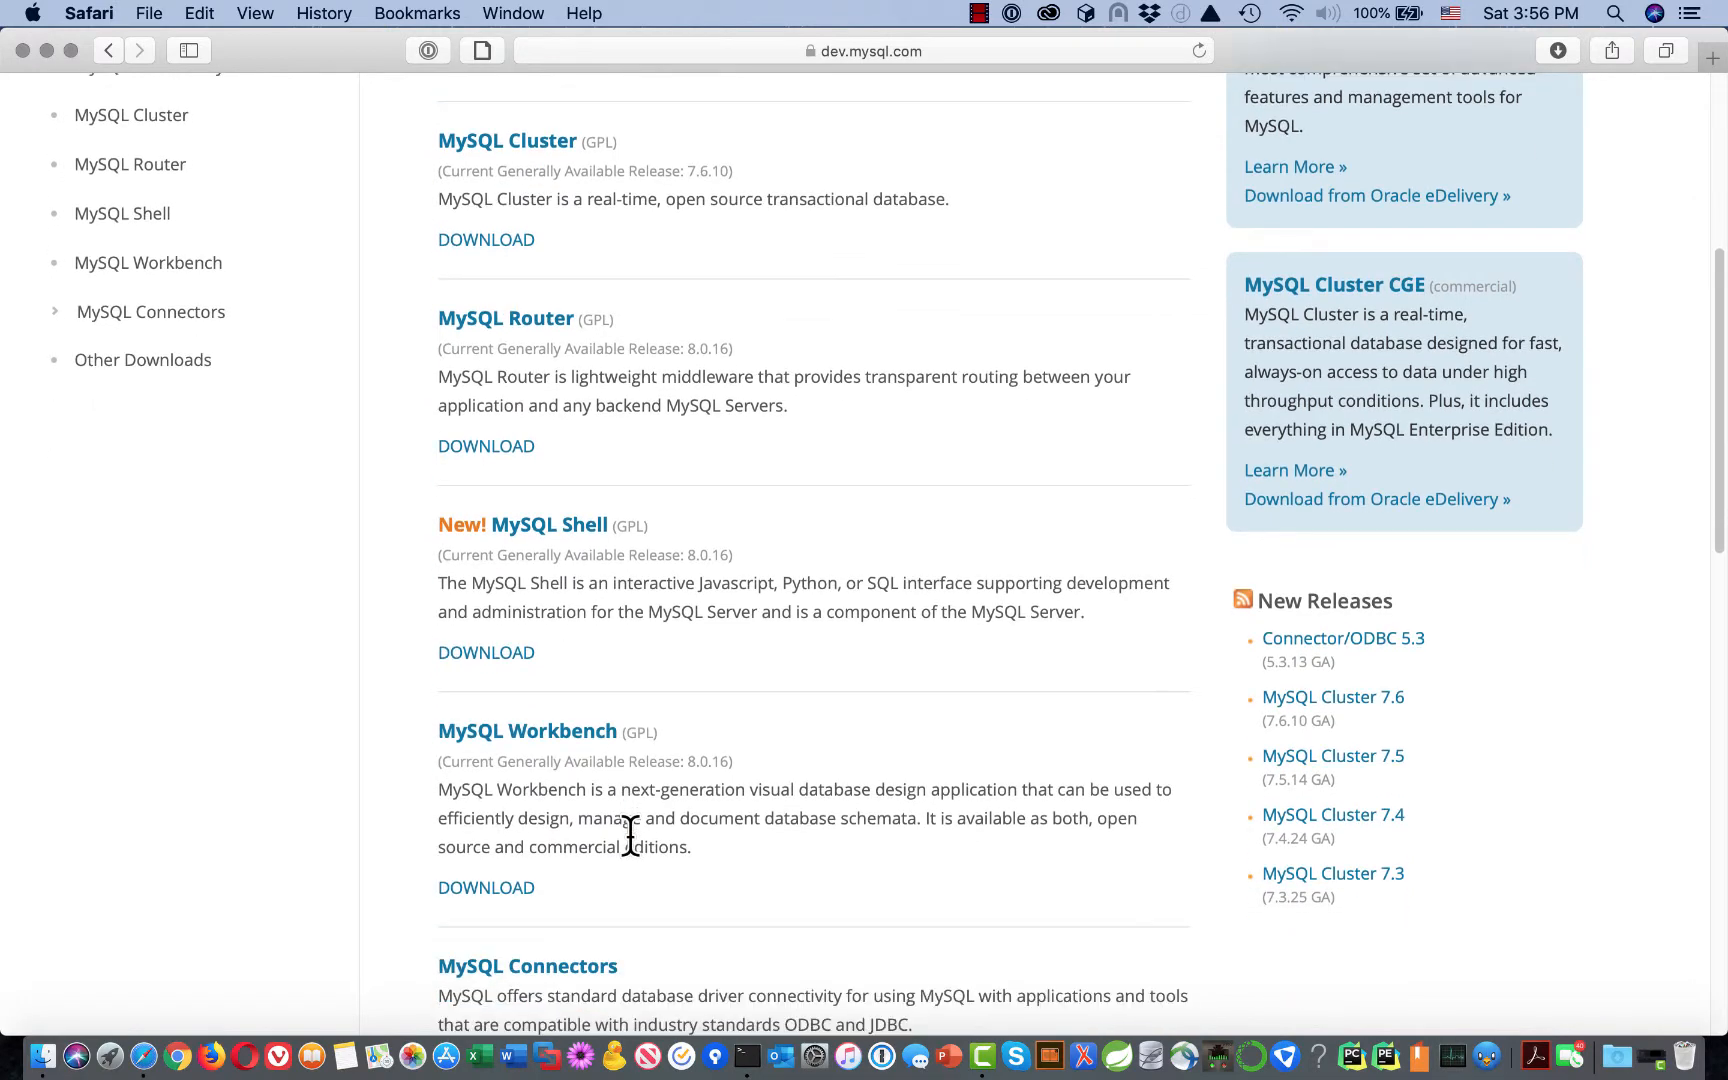
pyautogui.scroll(-3, 673, 840)
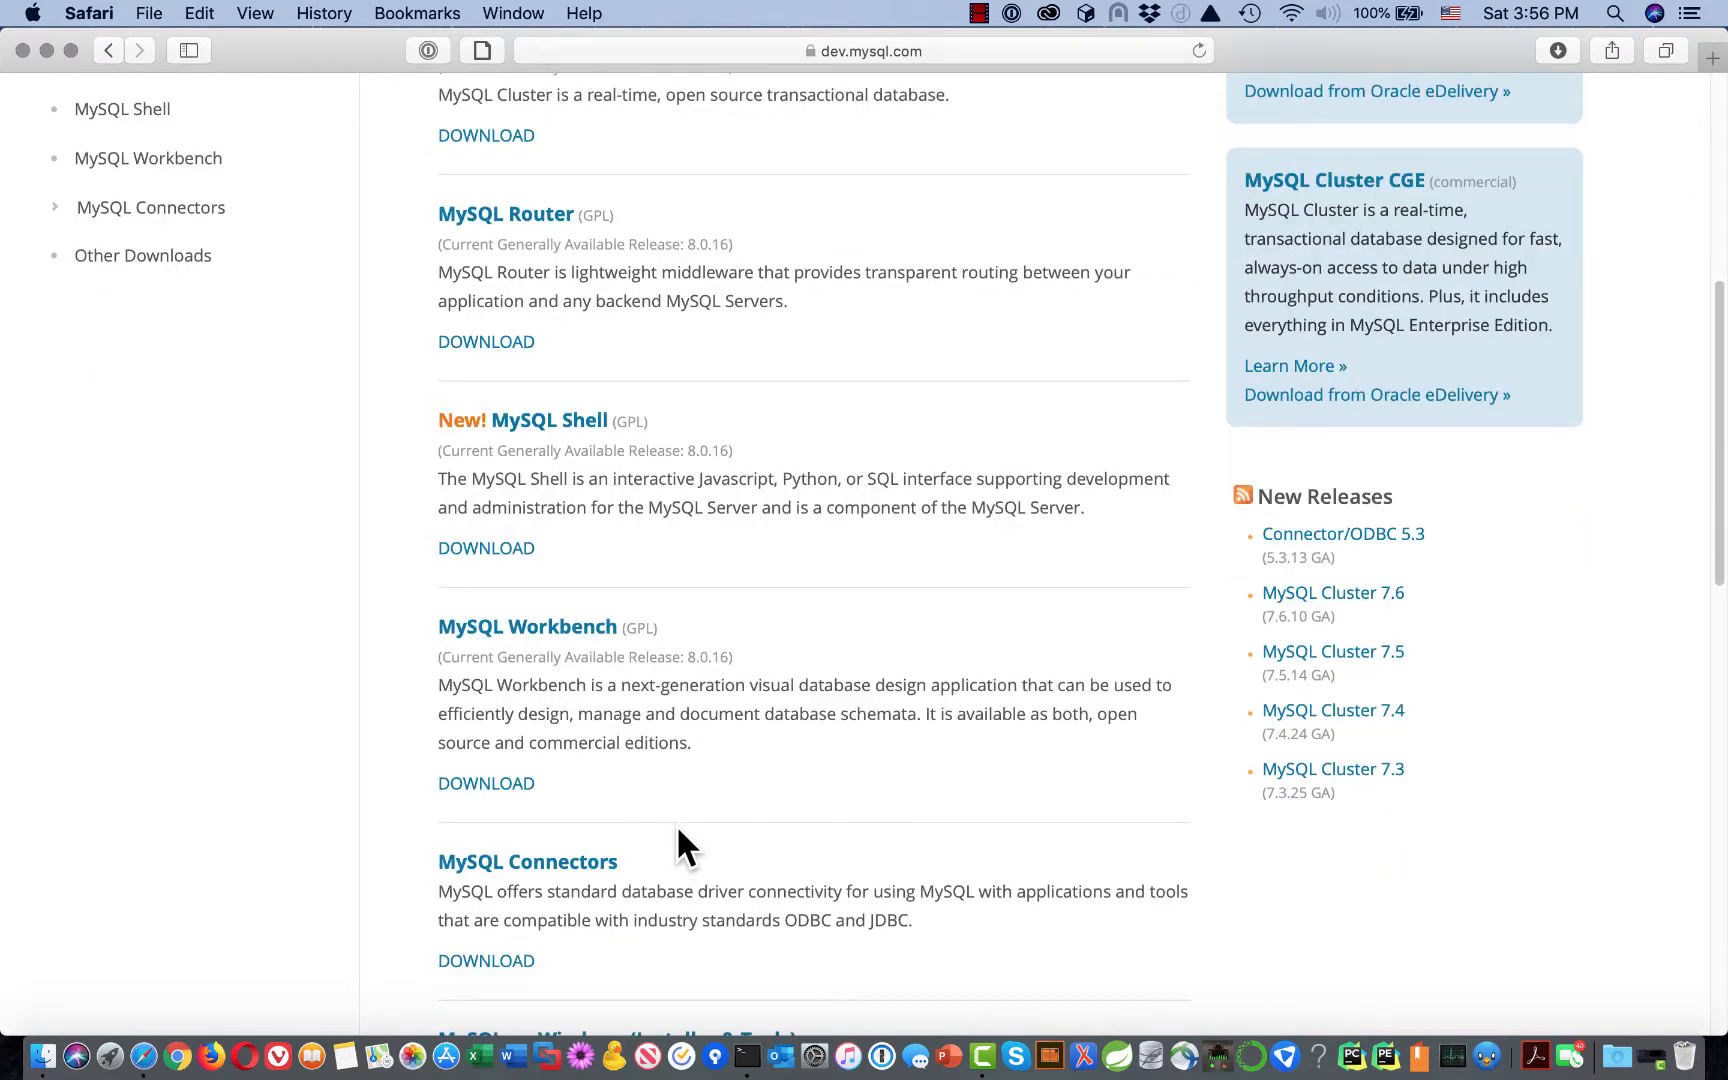
pyautogui.click(501, 784)
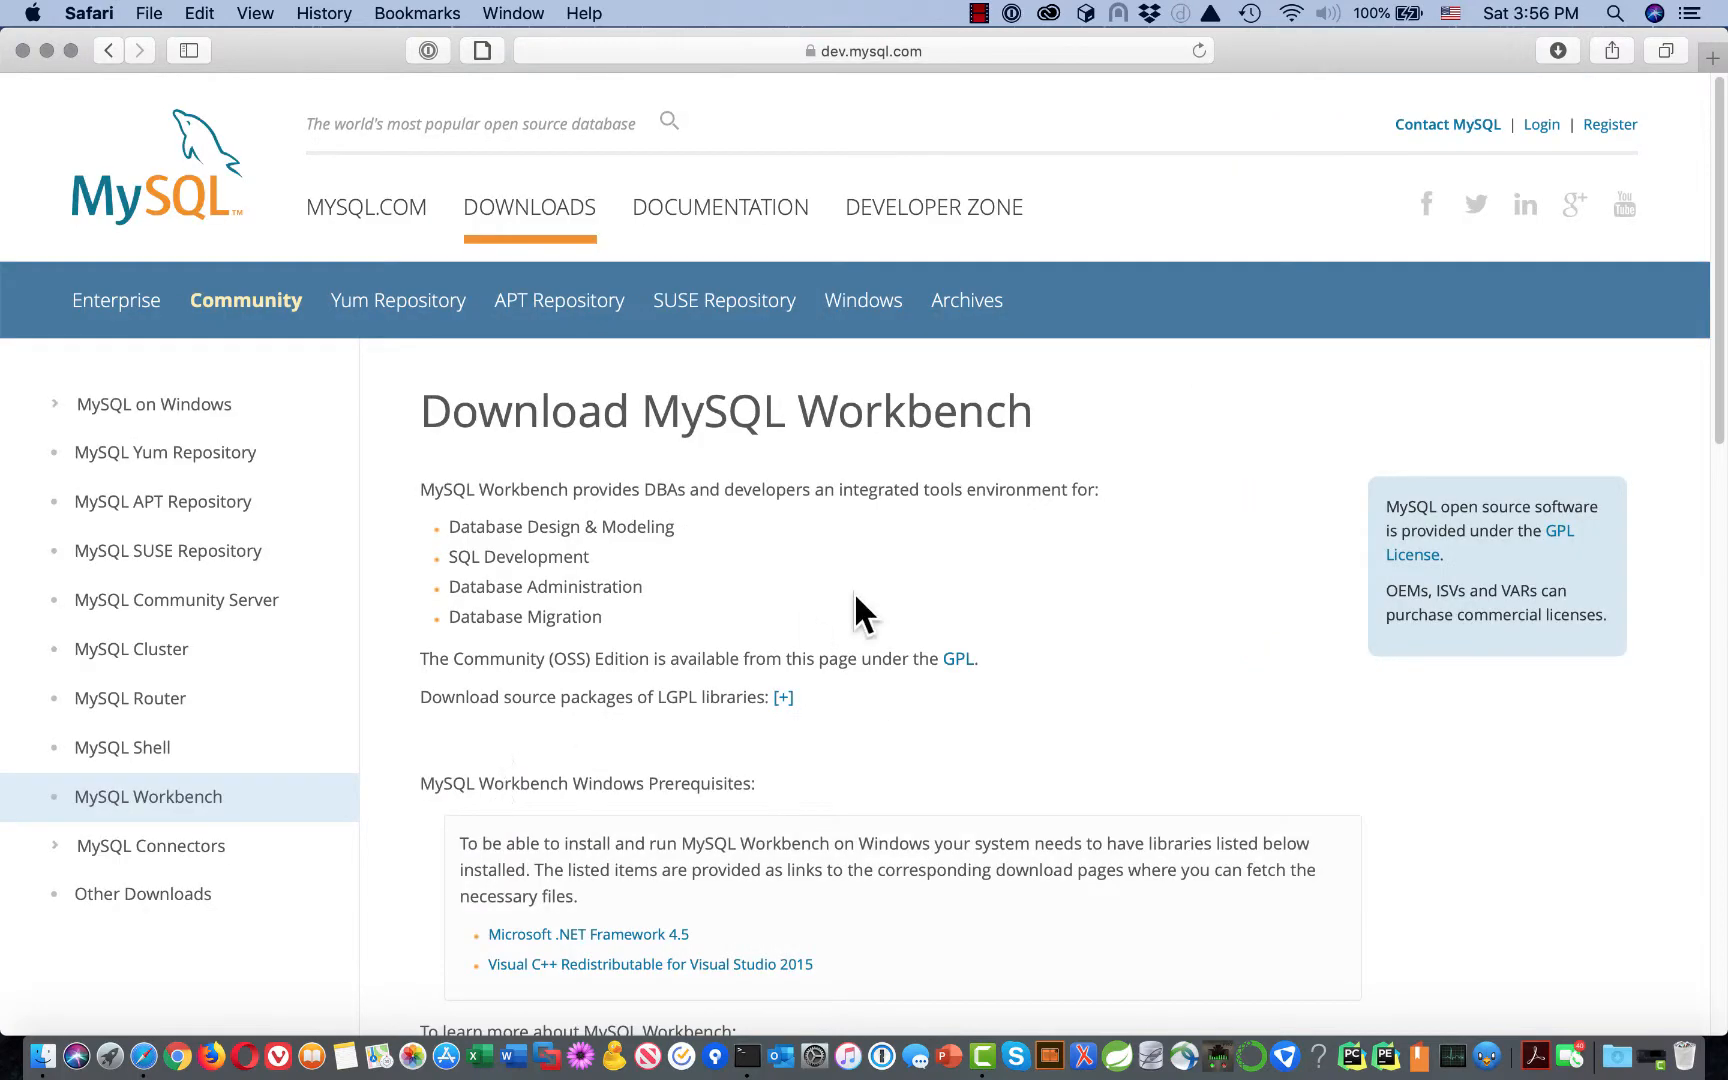
# Step: Choose the macOS (x86, 64-bit) DMG Archive of MySQL Workbench 8.0.16 for download
pyautogui.scroll(-3, 886, 593)
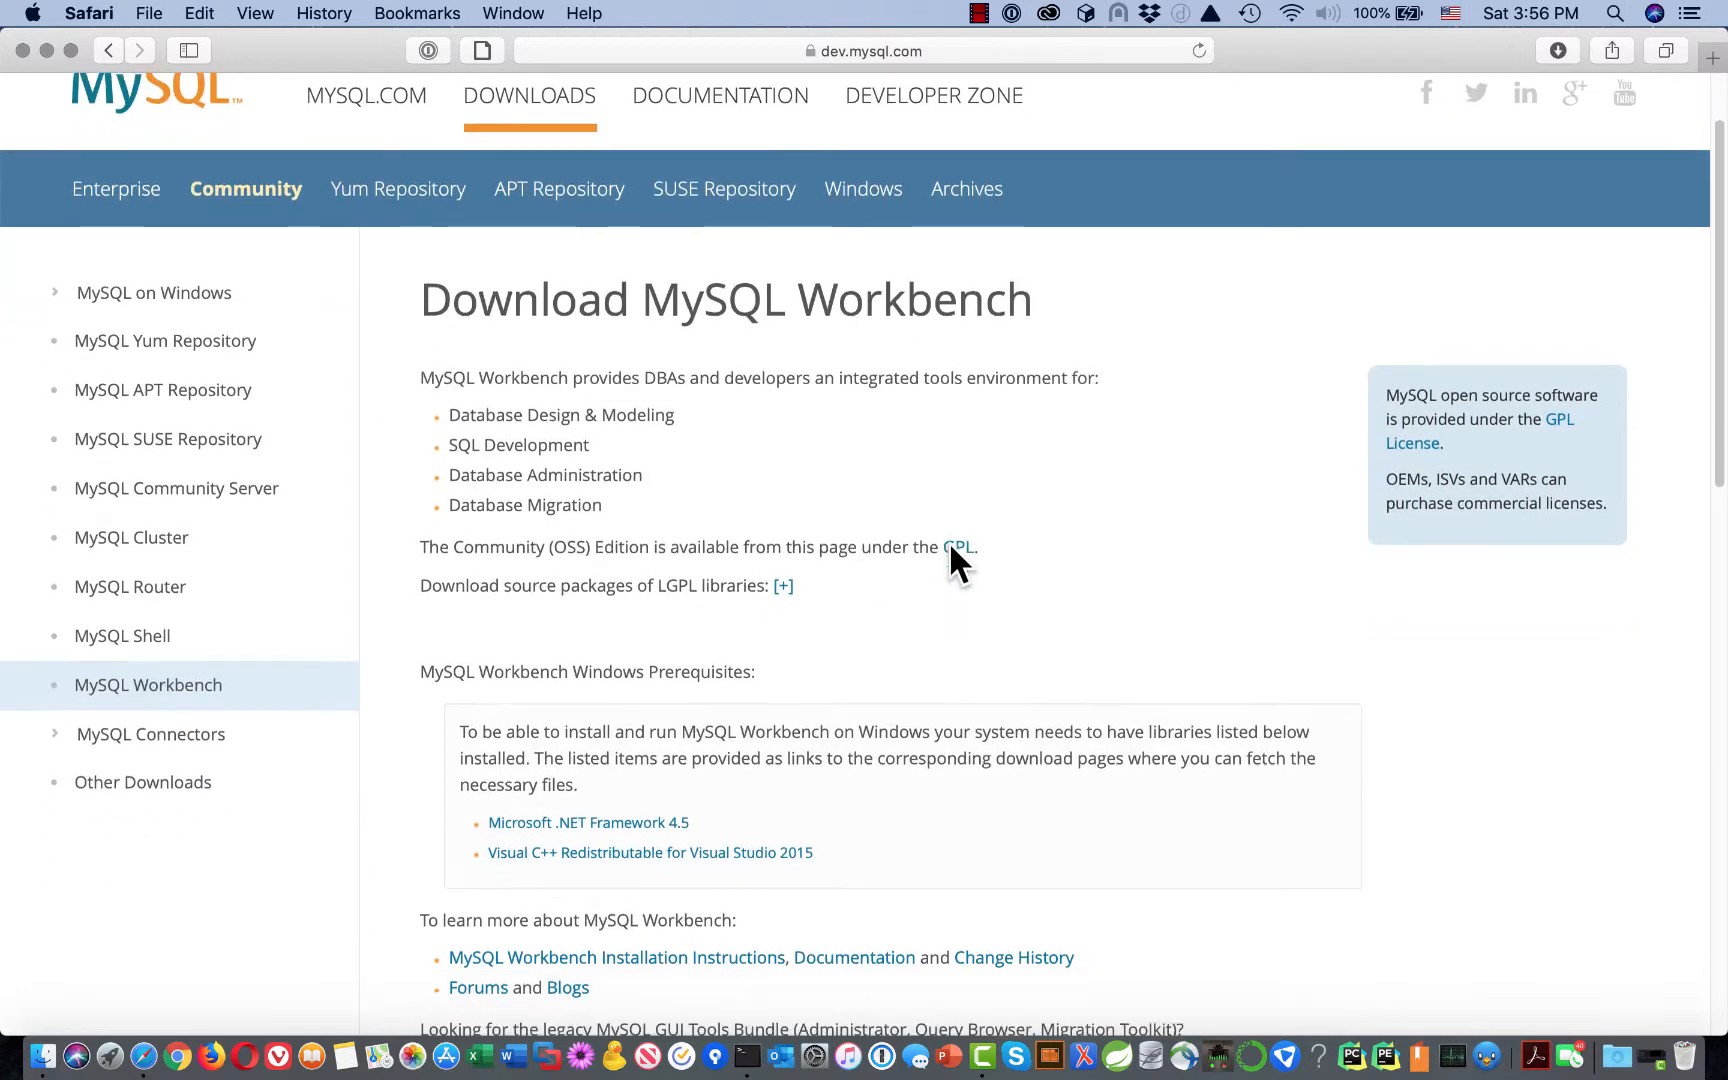
pyautogui.scroll(-8, 950, 548)
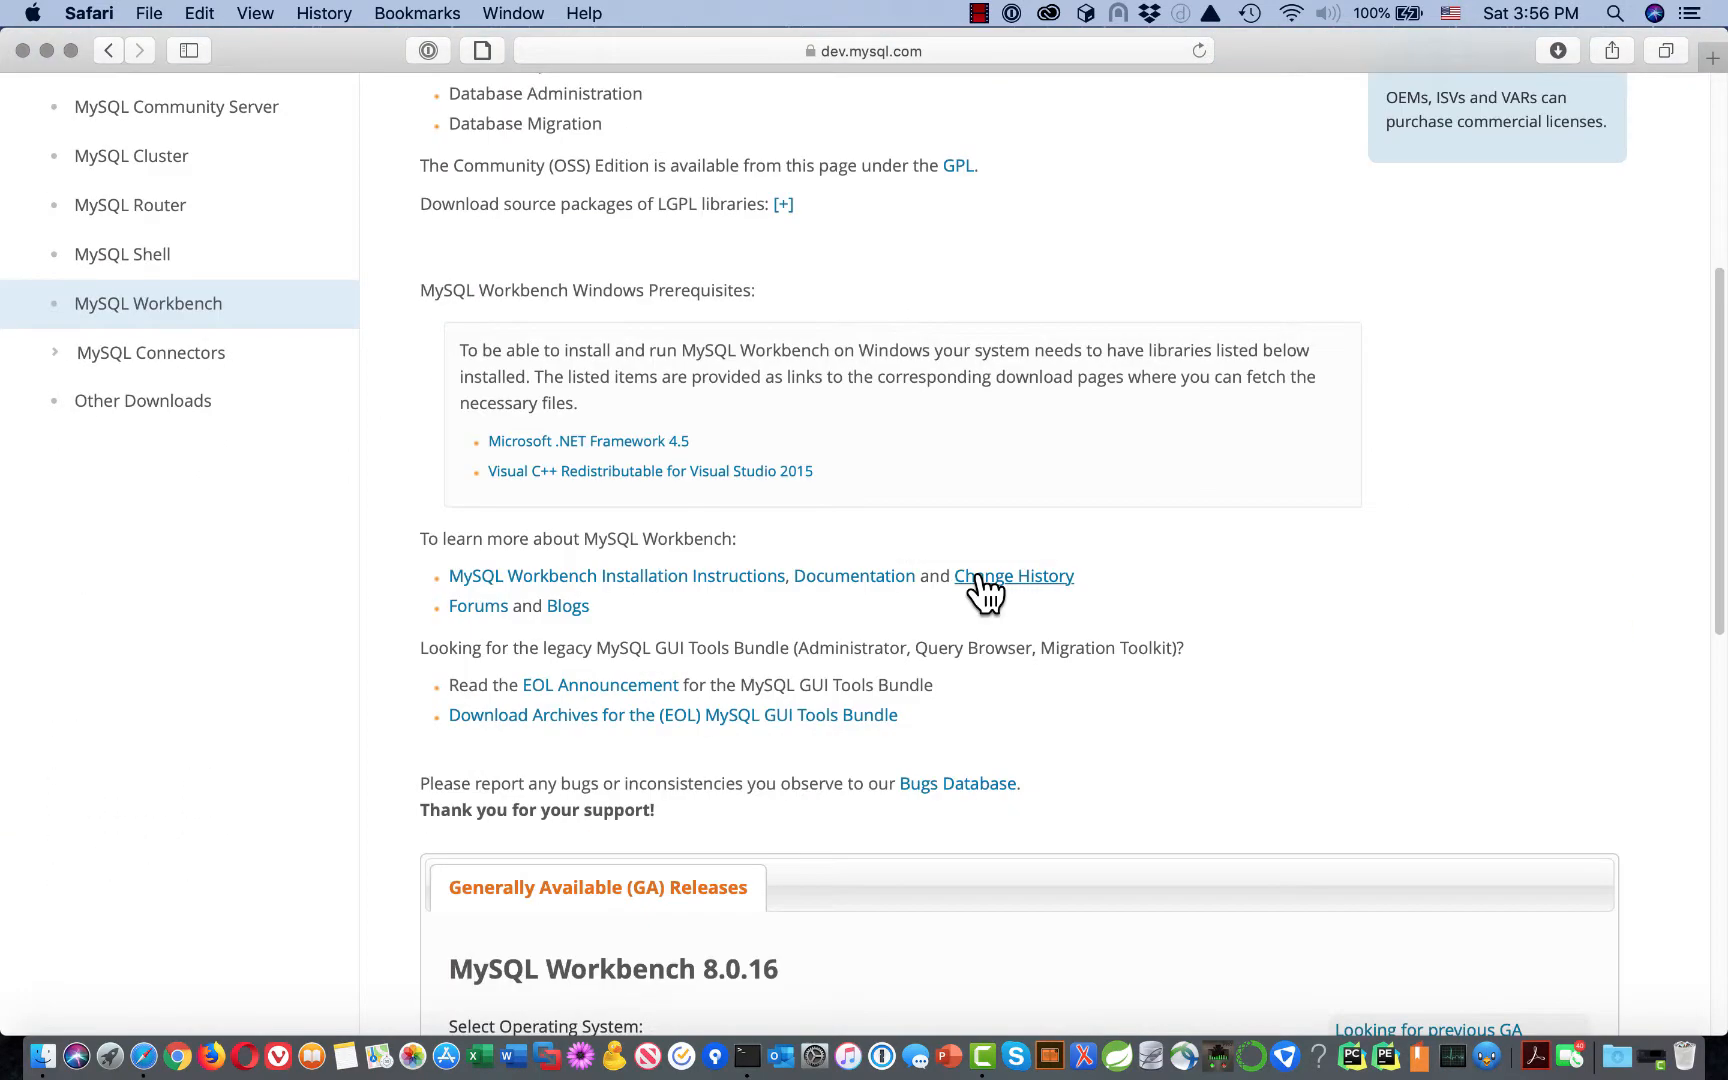
pyautogui.scroll(-15, 985, 582)
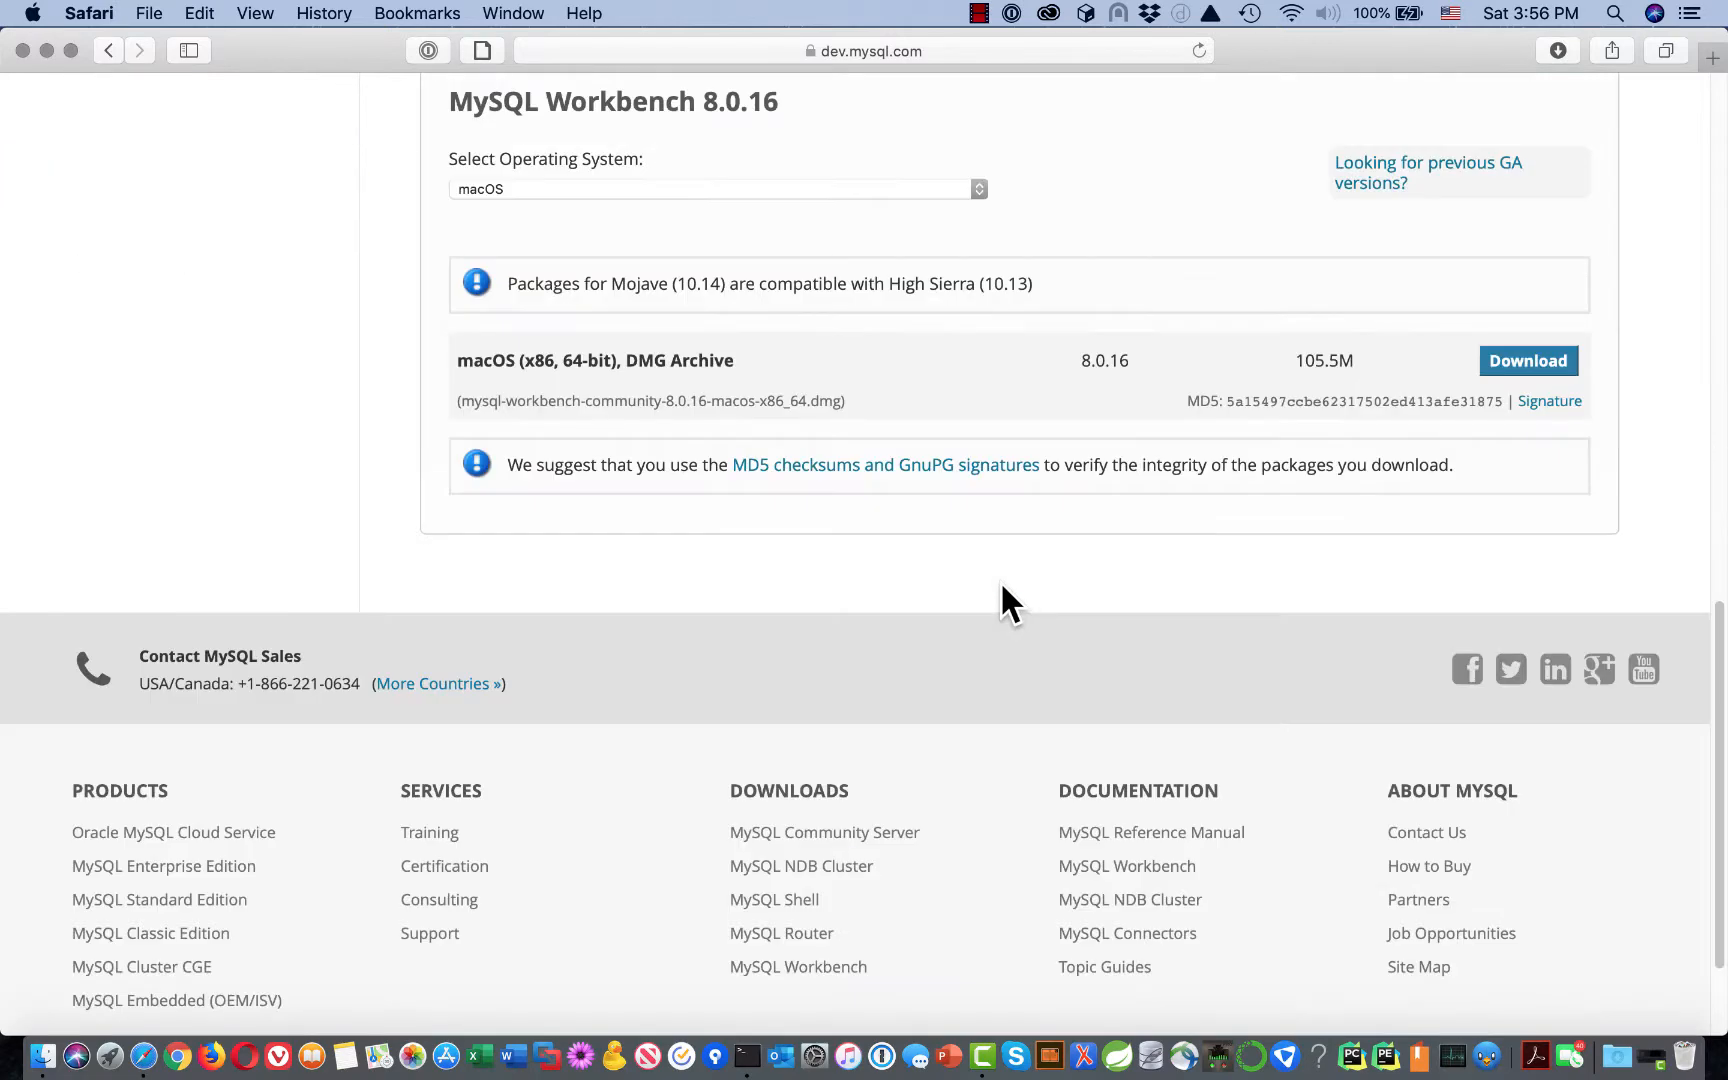
pyautogui.scroll(12, 1002, 586)
pyautogui.scroll(-1, 1004, 595)
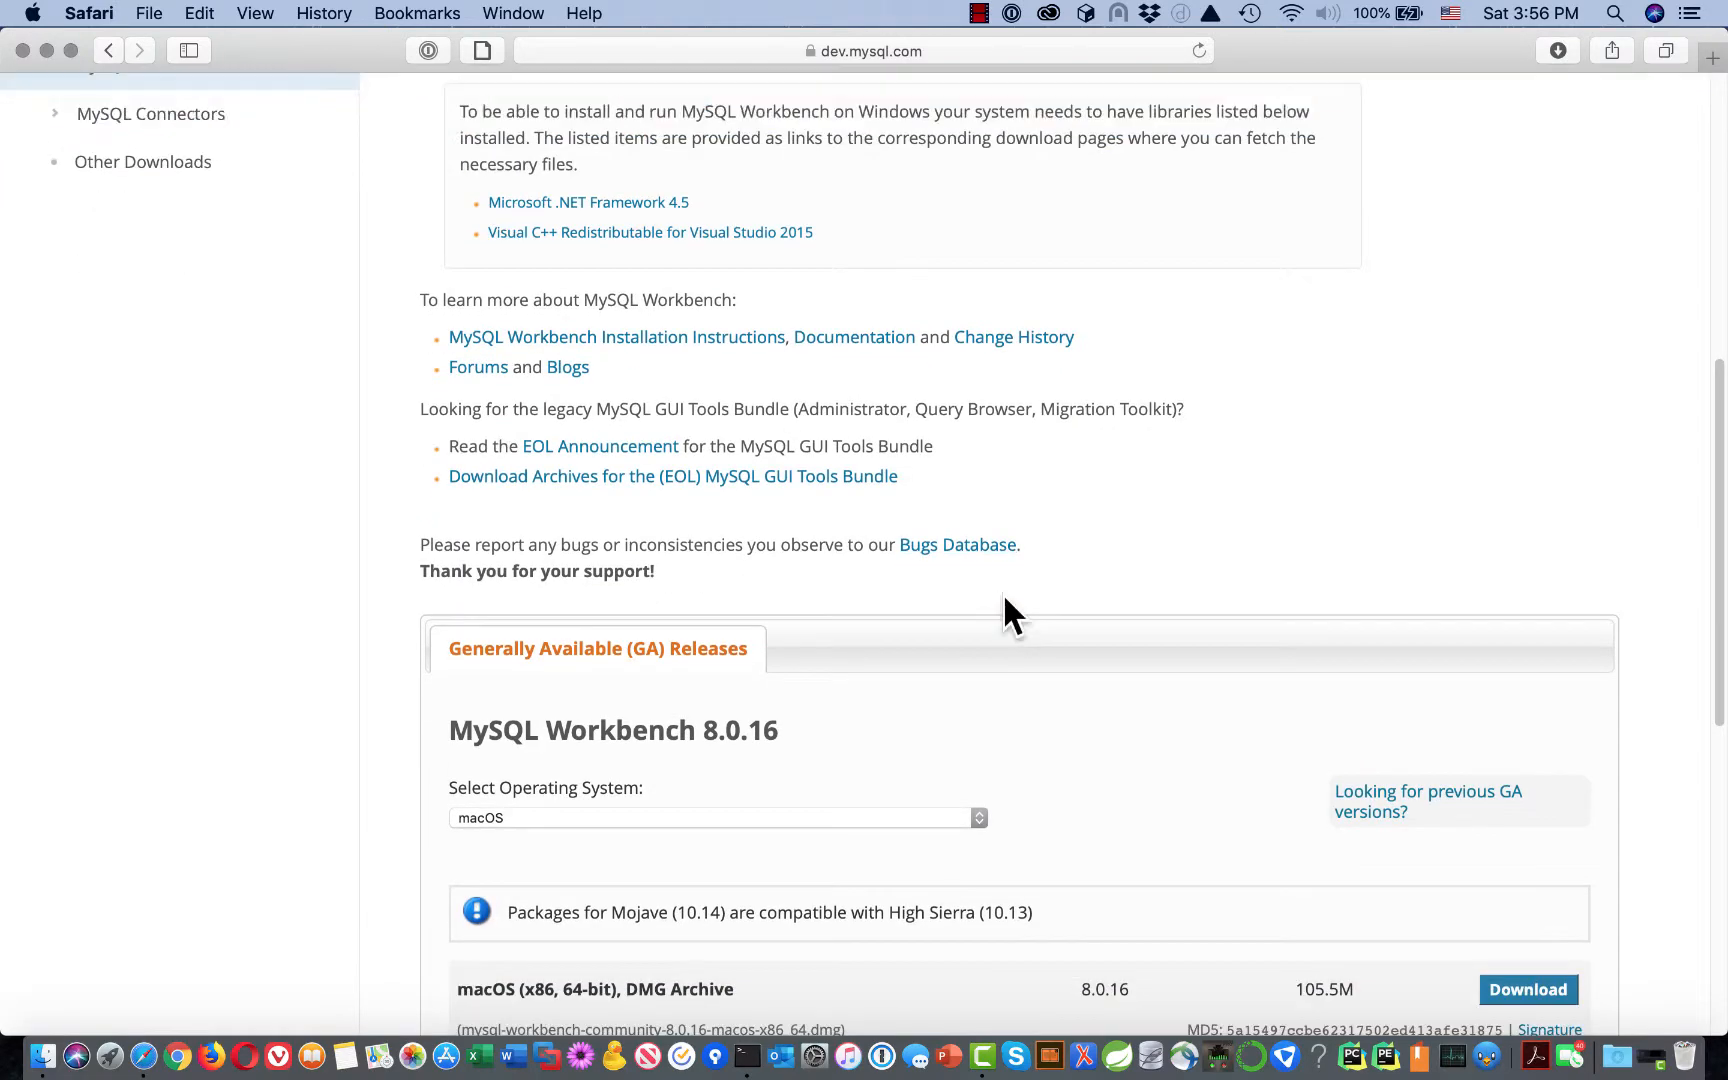
pyautogui.scroll(-3, 884, 817)
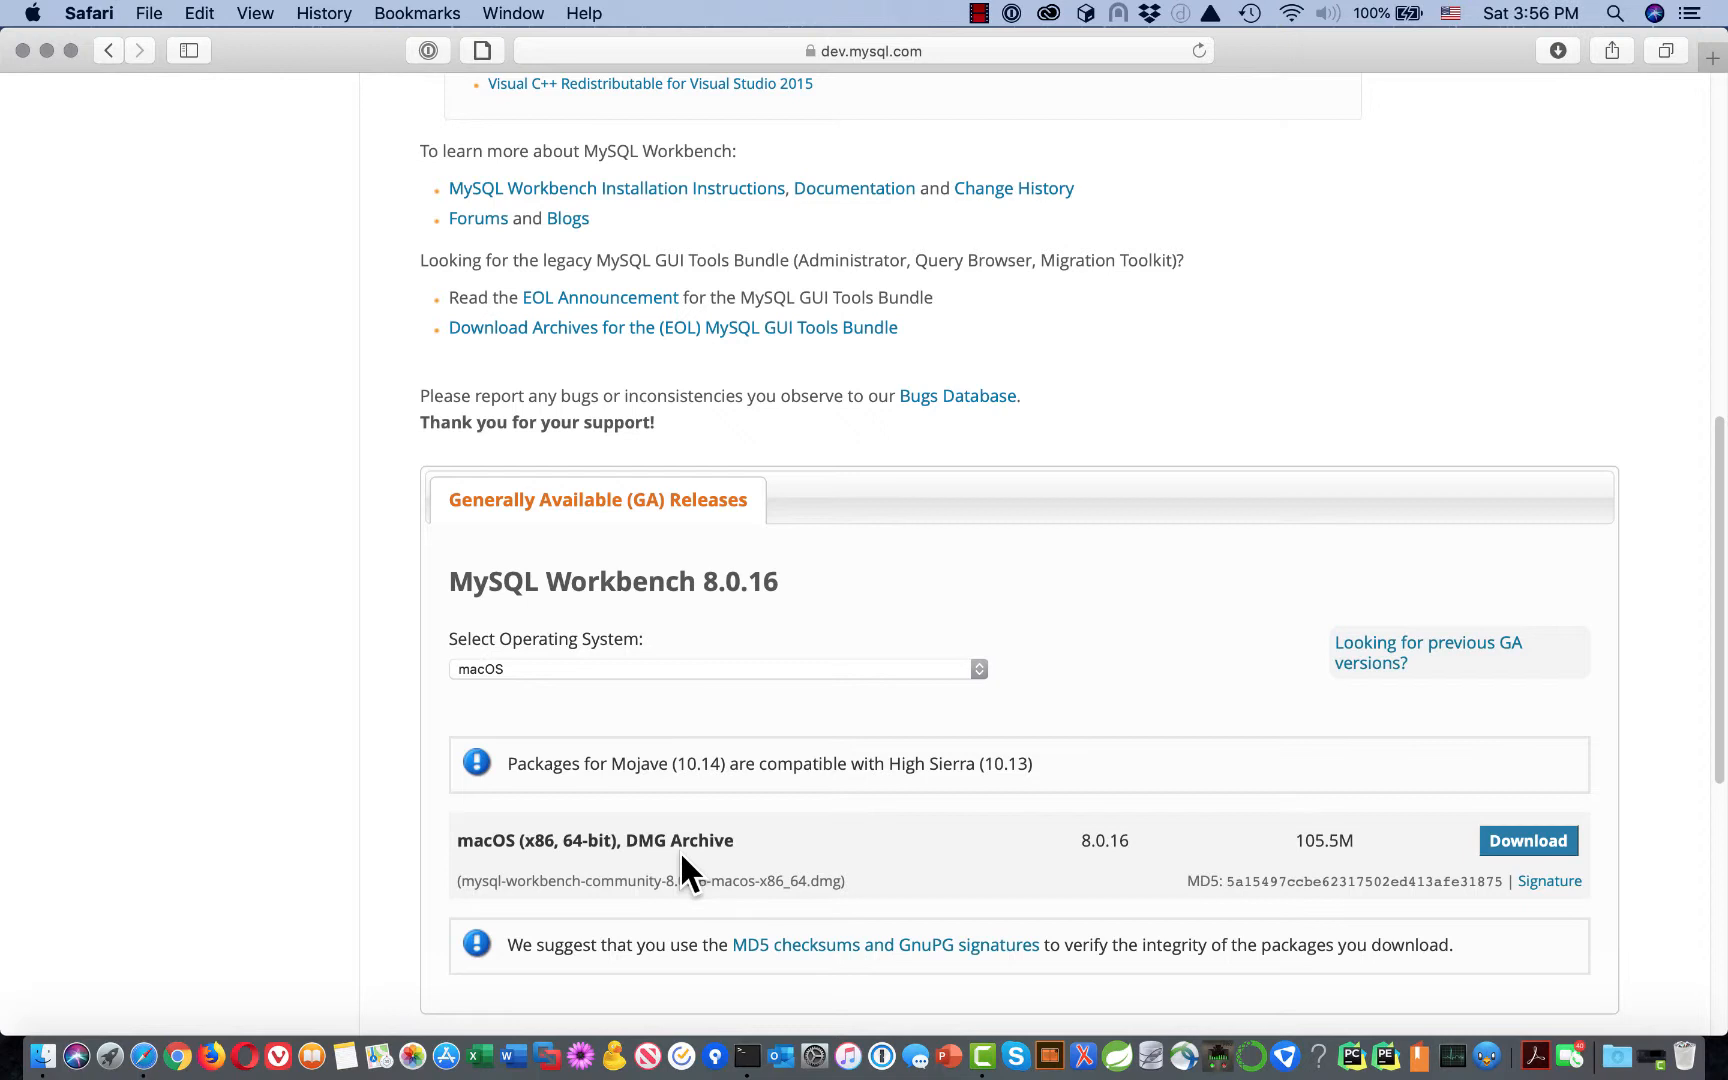
pyautogui.click(1543, 840)
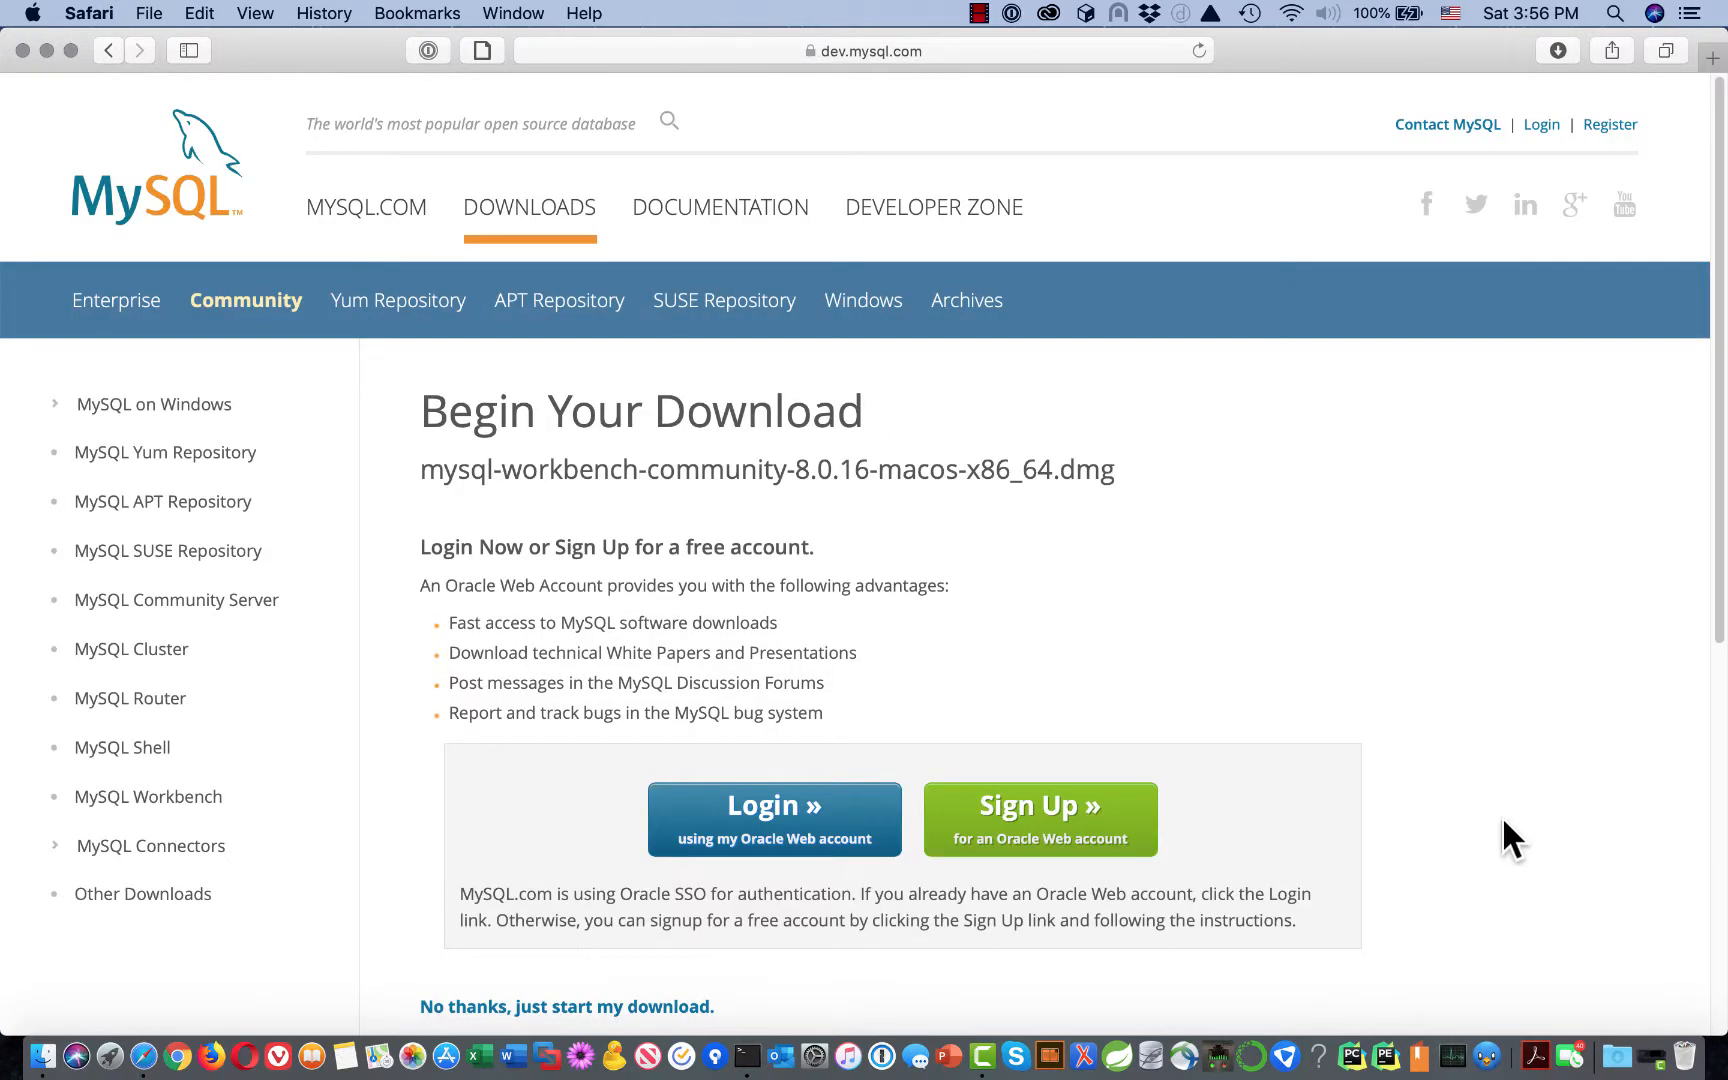
# Step: Start the Workbench download without logging in or signing up, and close the browser window
pyautogui.scroll(-2, 1160, 680)
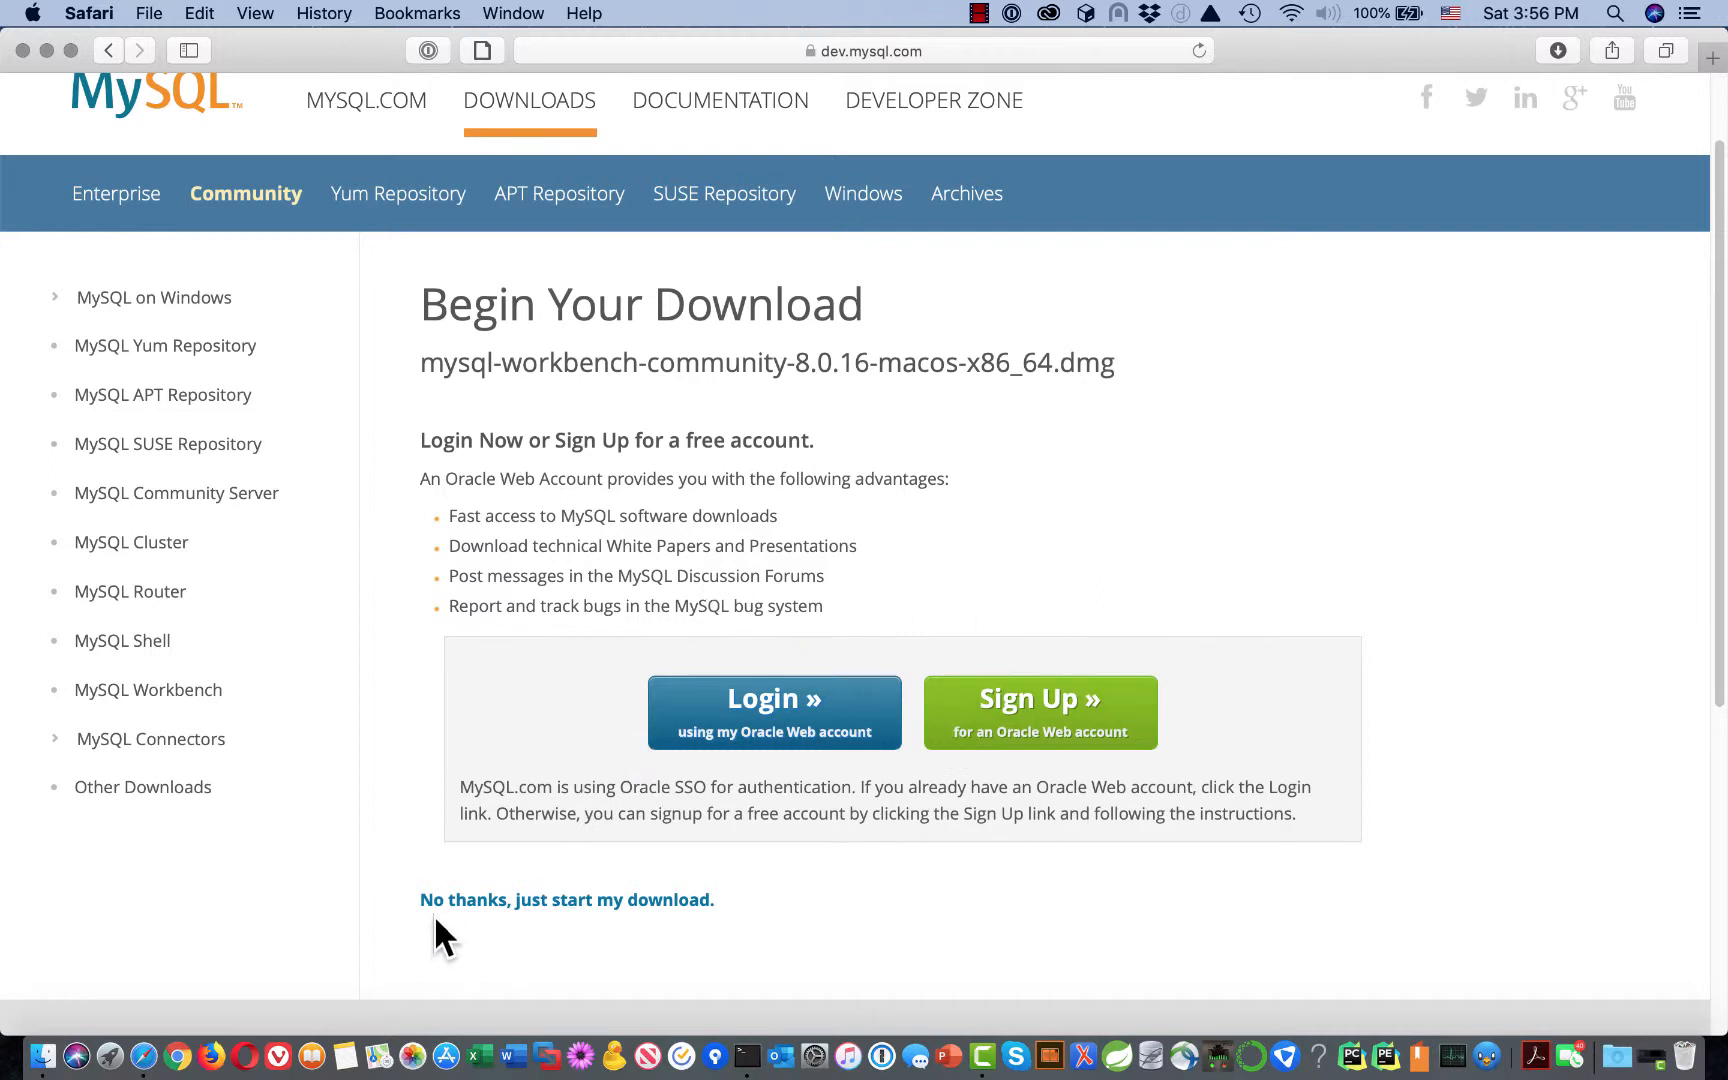
pyautogui.click(528, 898)
pyautogui.click(21, 49)
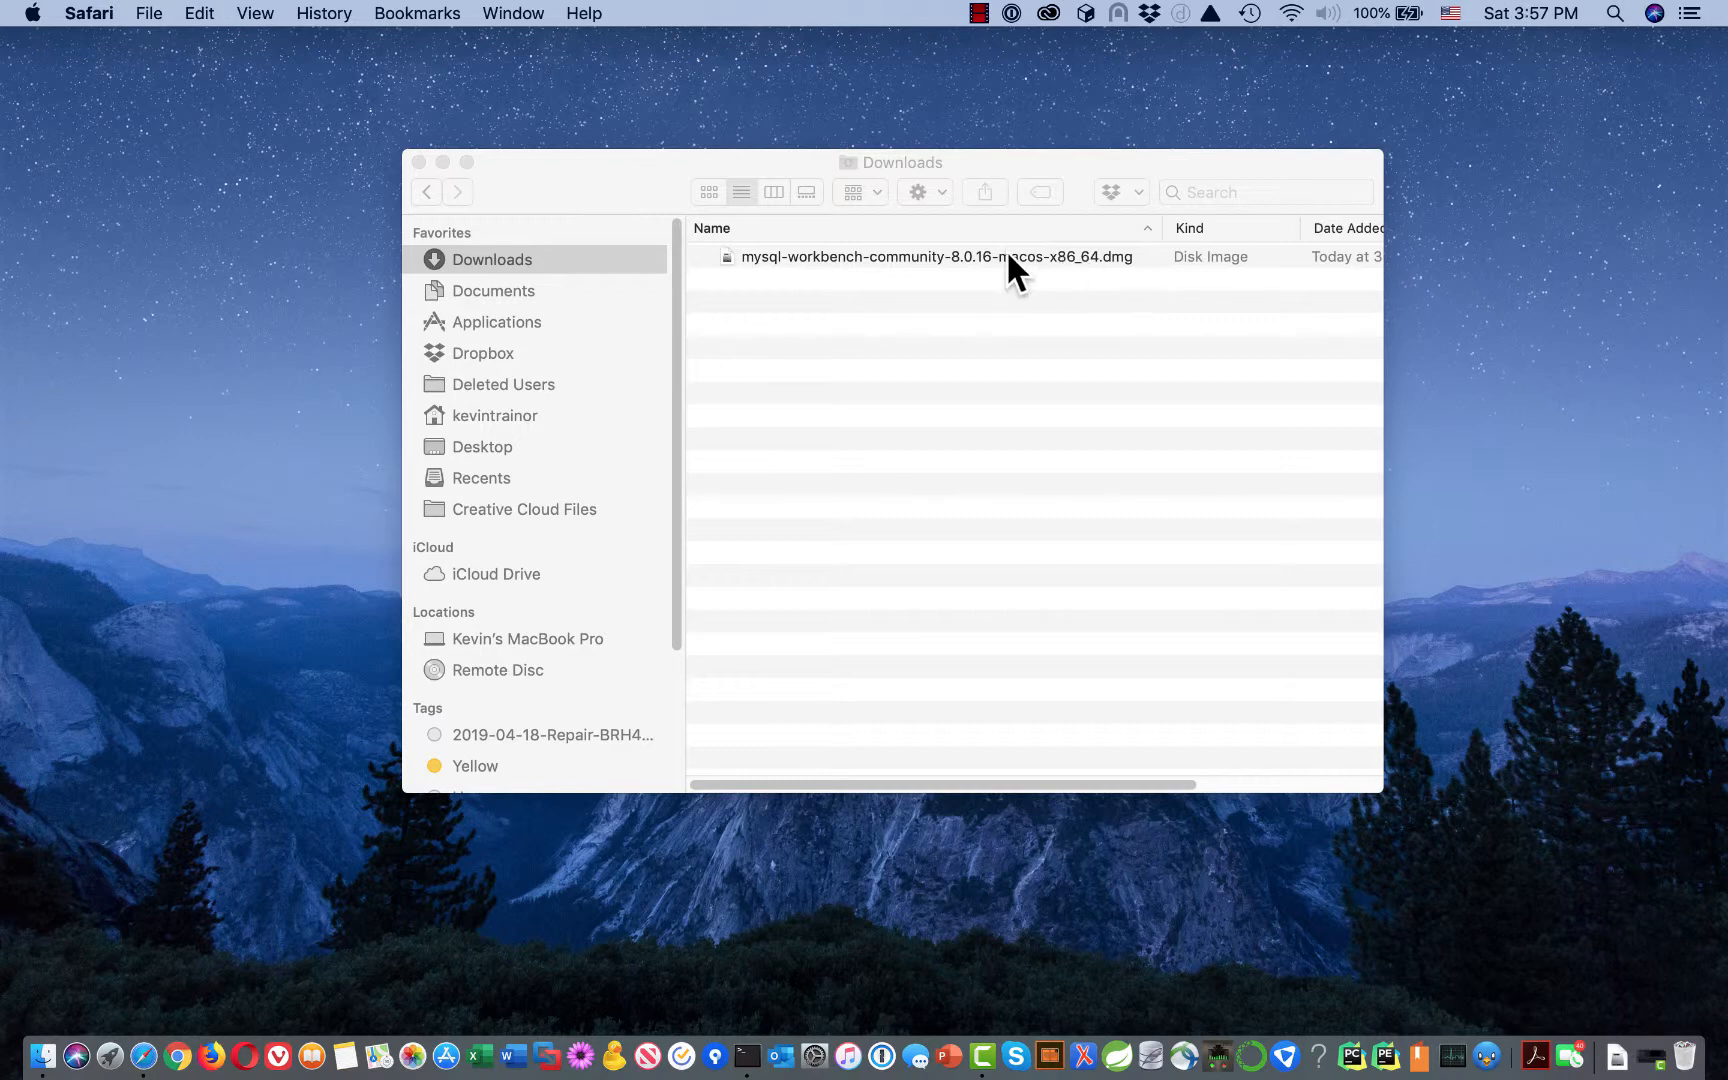
# Step: Open the mysql-workbench-community-8.0.16-macos-x86_64.dmg disk image from the Downloads folder
pyautogui.click(881, 250)
pyautogui.click(881, 250)
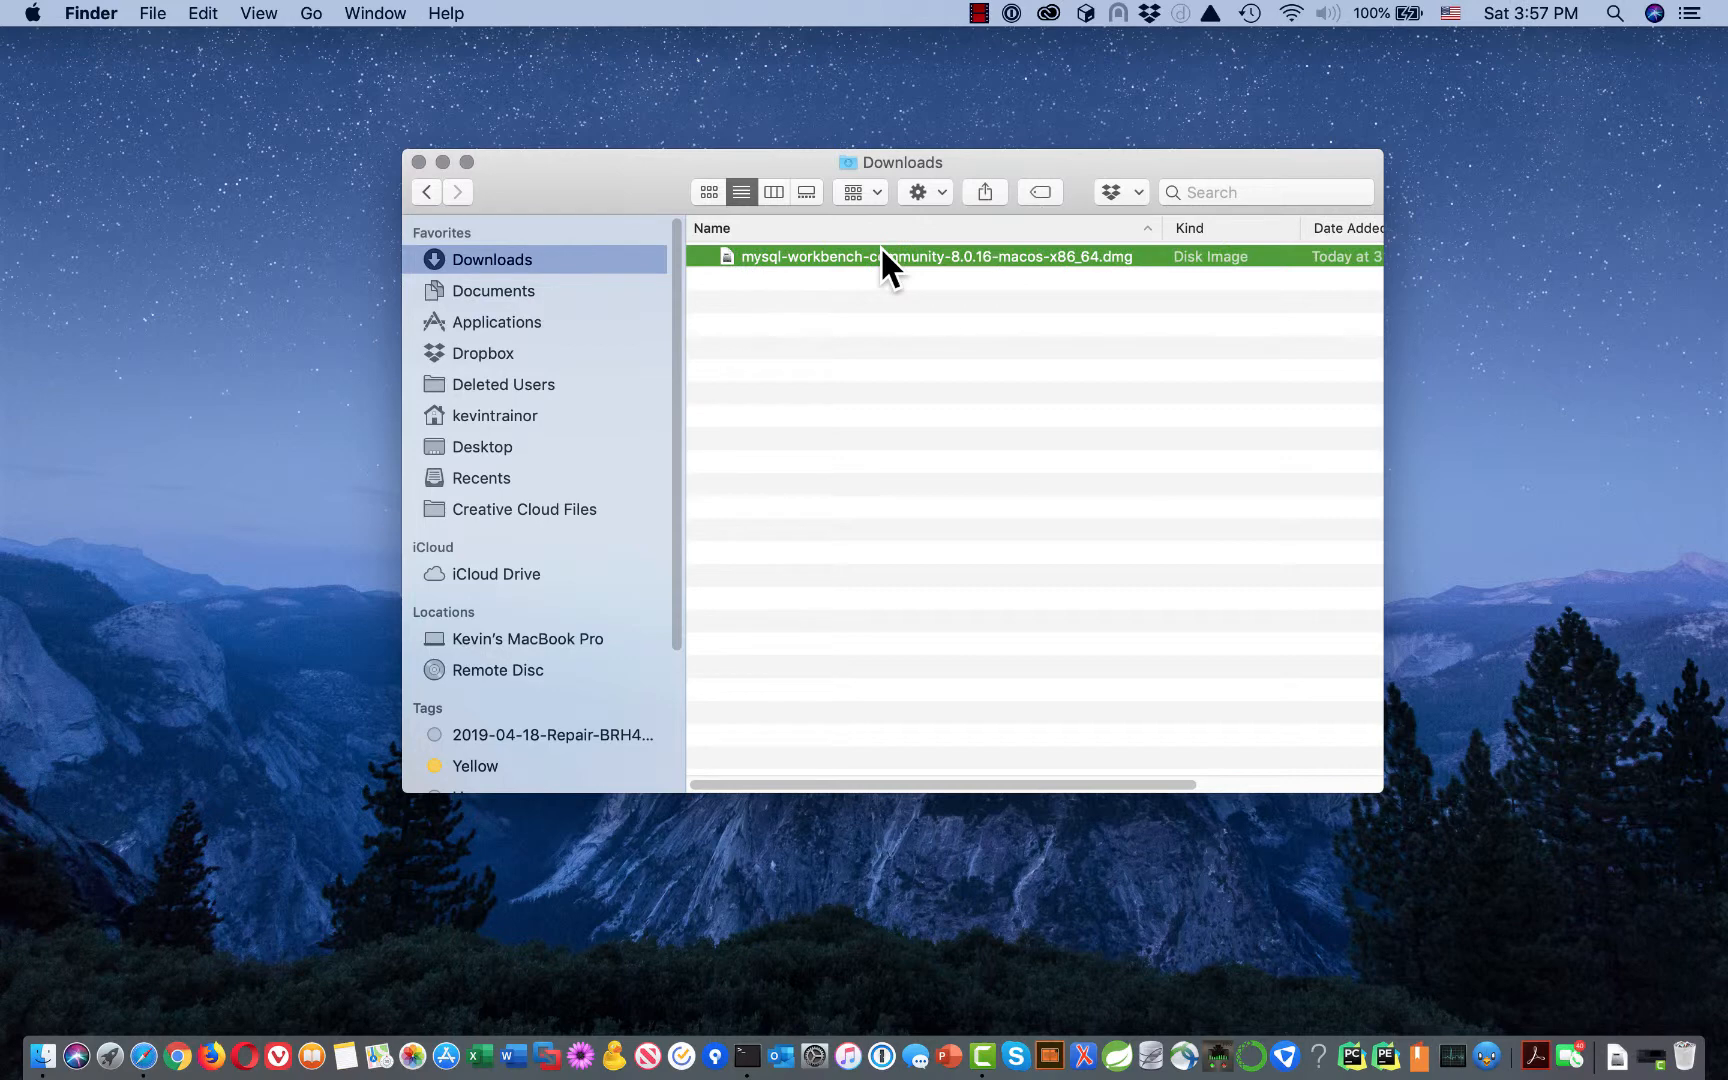
pyautogui.doubleClick(774, 254)
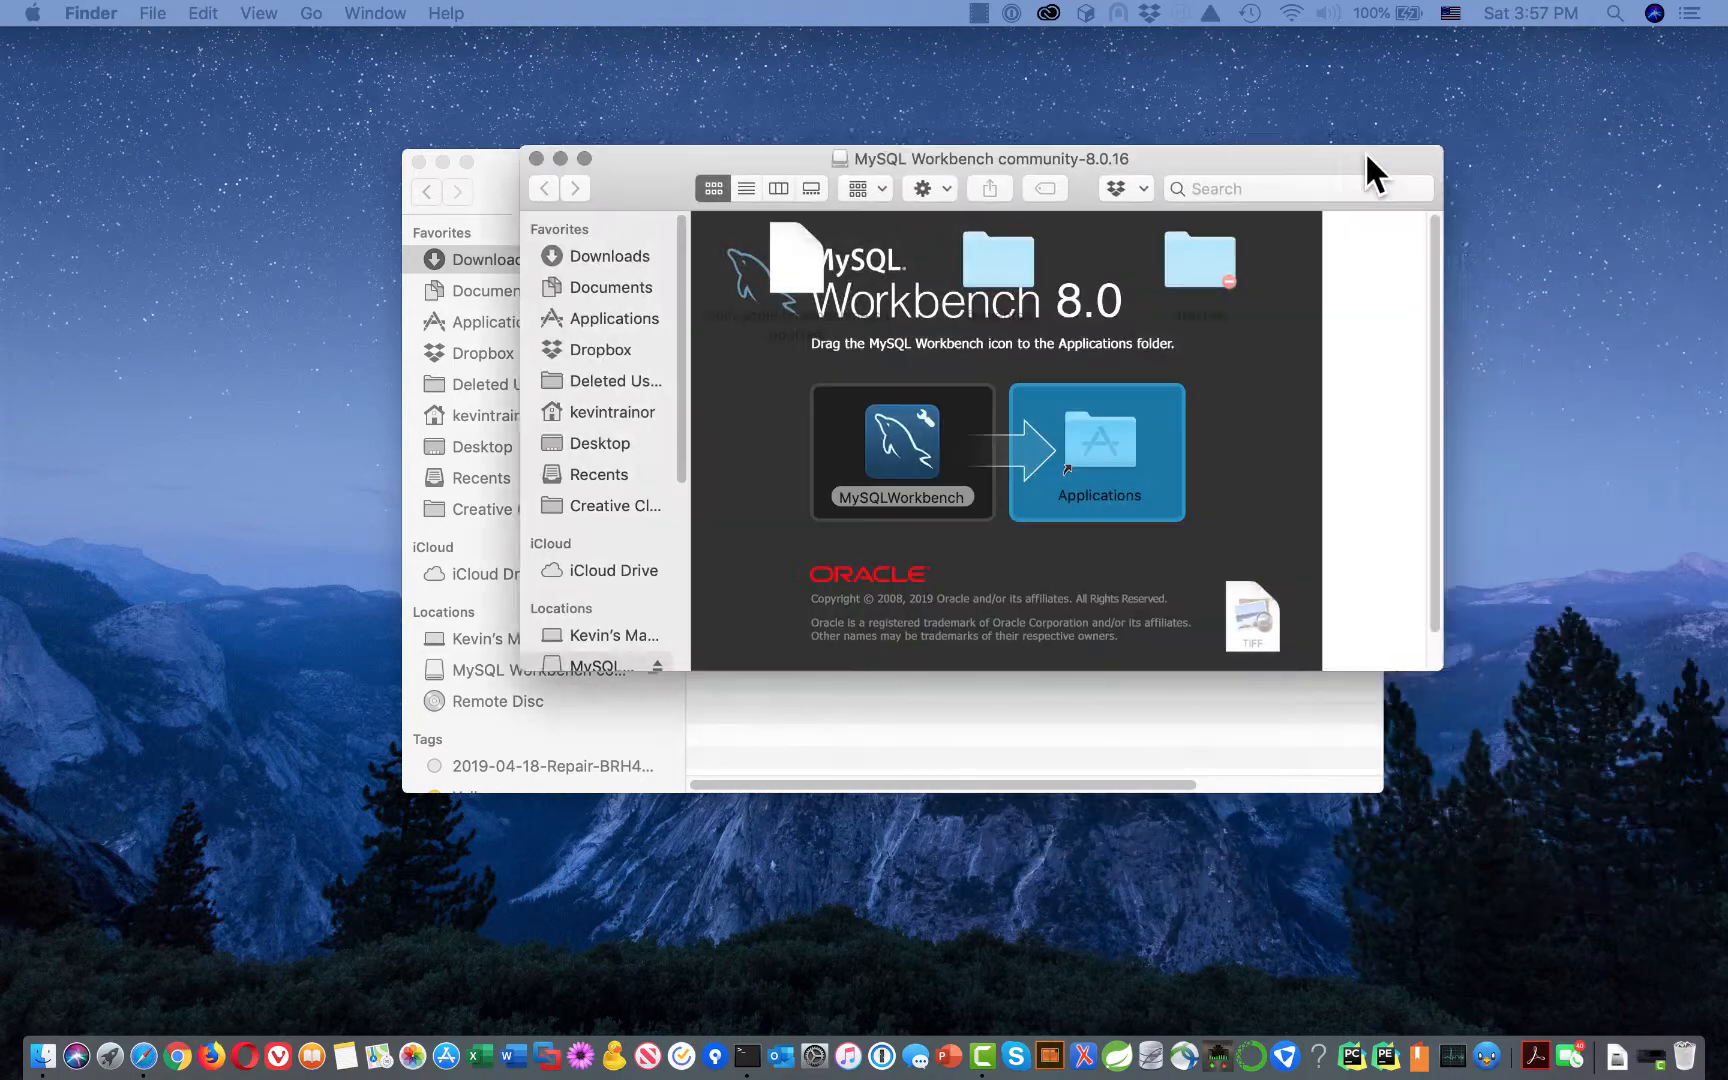
# Step: Reposition and enlarge the disk image window and copy MySQLWorkbench into the Applications folder
pyautogui.moveTo(1365, 165); pyautogui.dragTo(1023, 48)
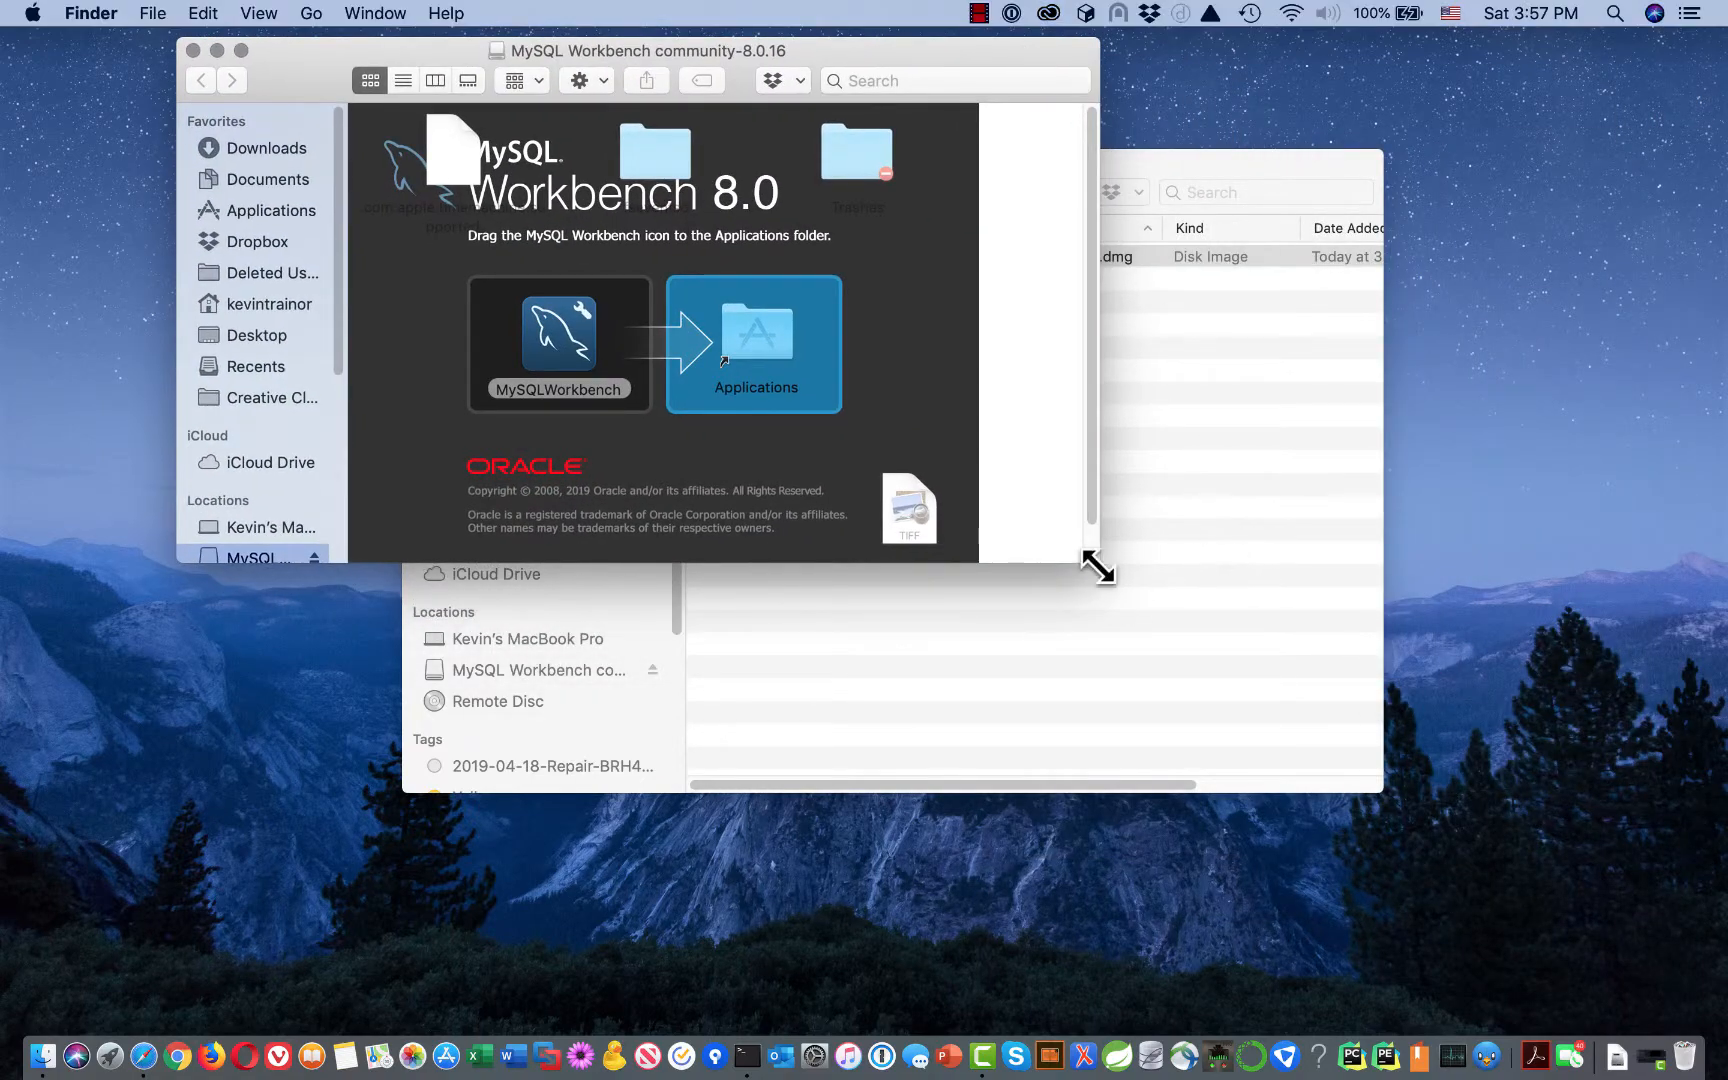
pyautogui.moveTo(1096, 556); pyautogui.dragTo(1284, 767)
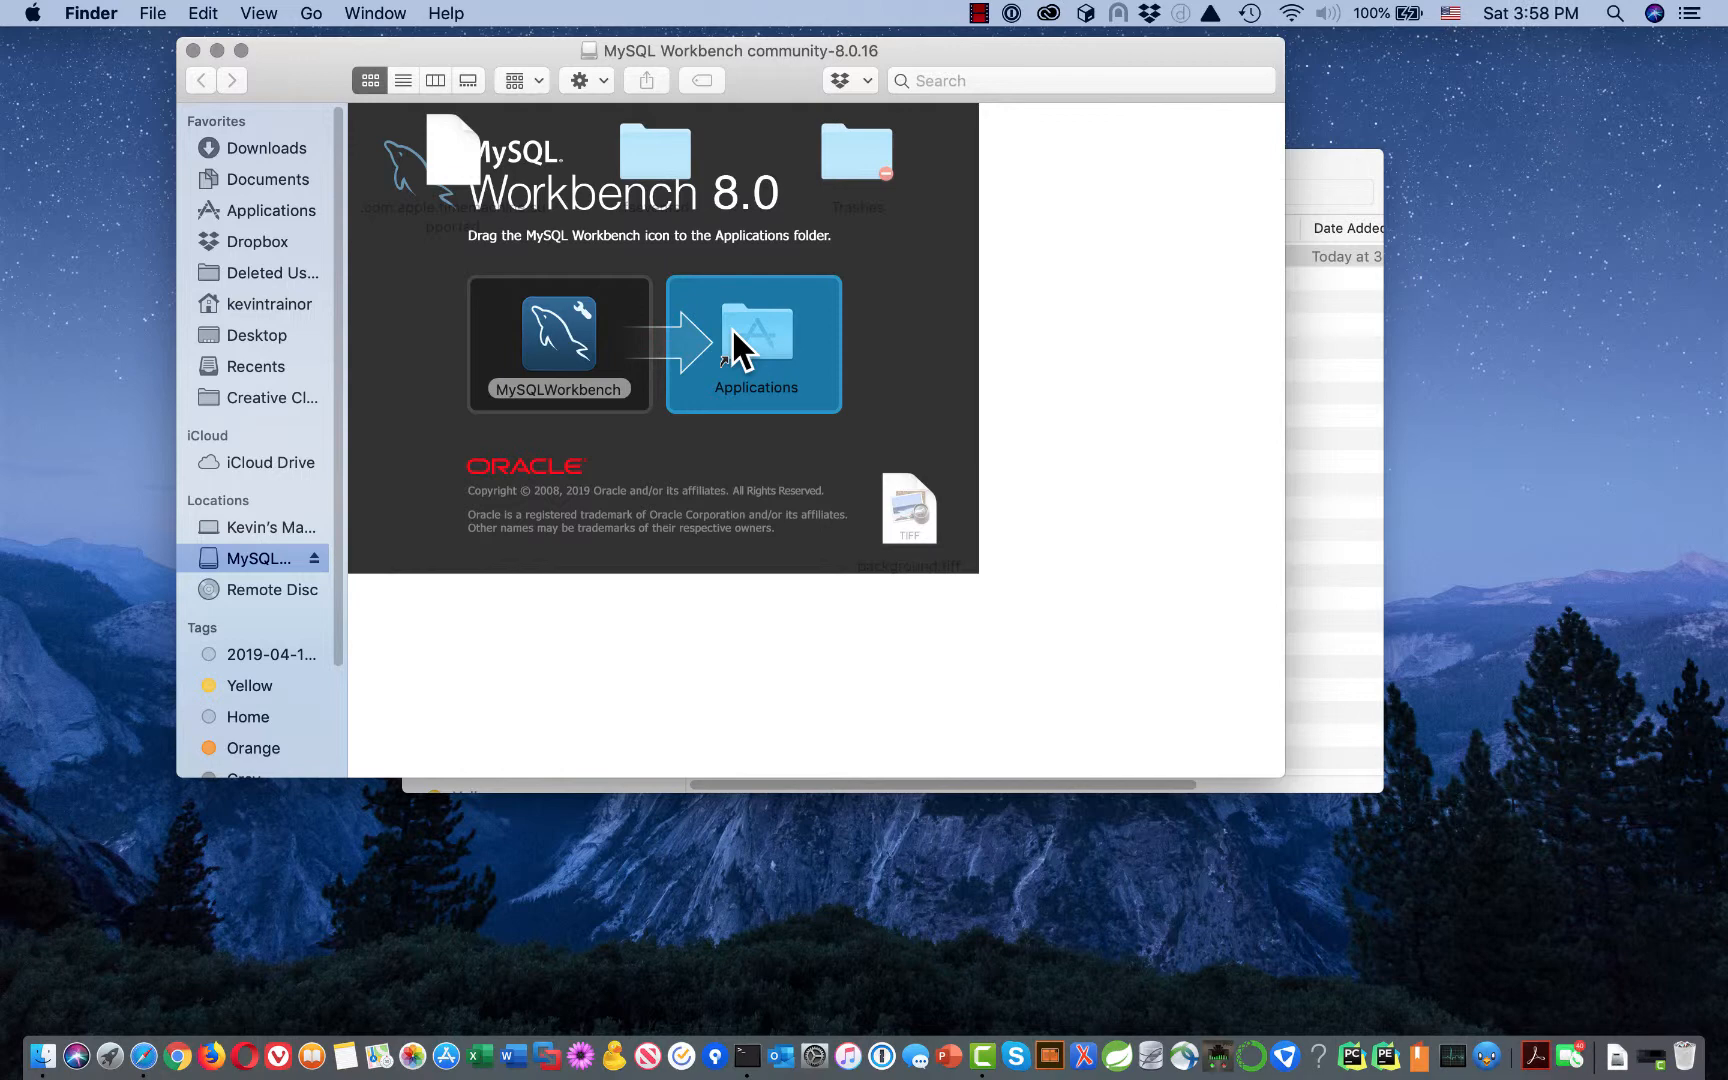
pyautogui.click(549, 335)
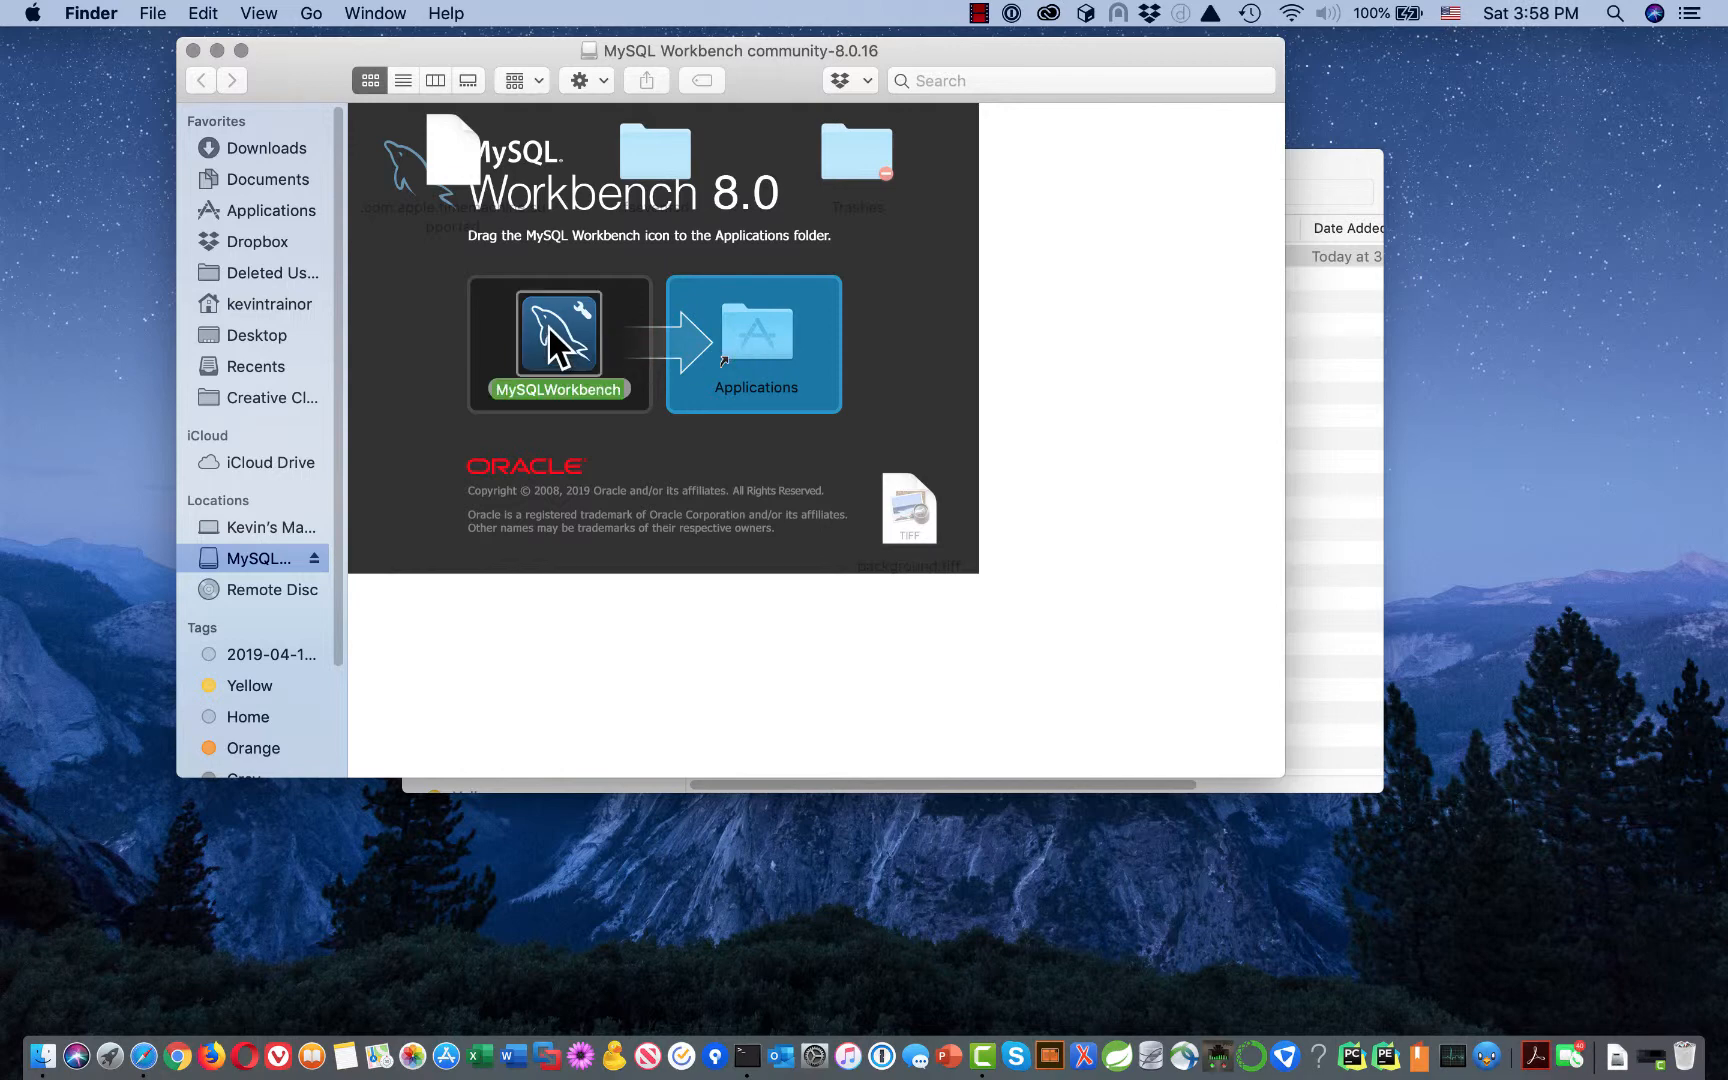
pyautogui.moveTo(549, 335); pyautogui.dragTo(779, 325)
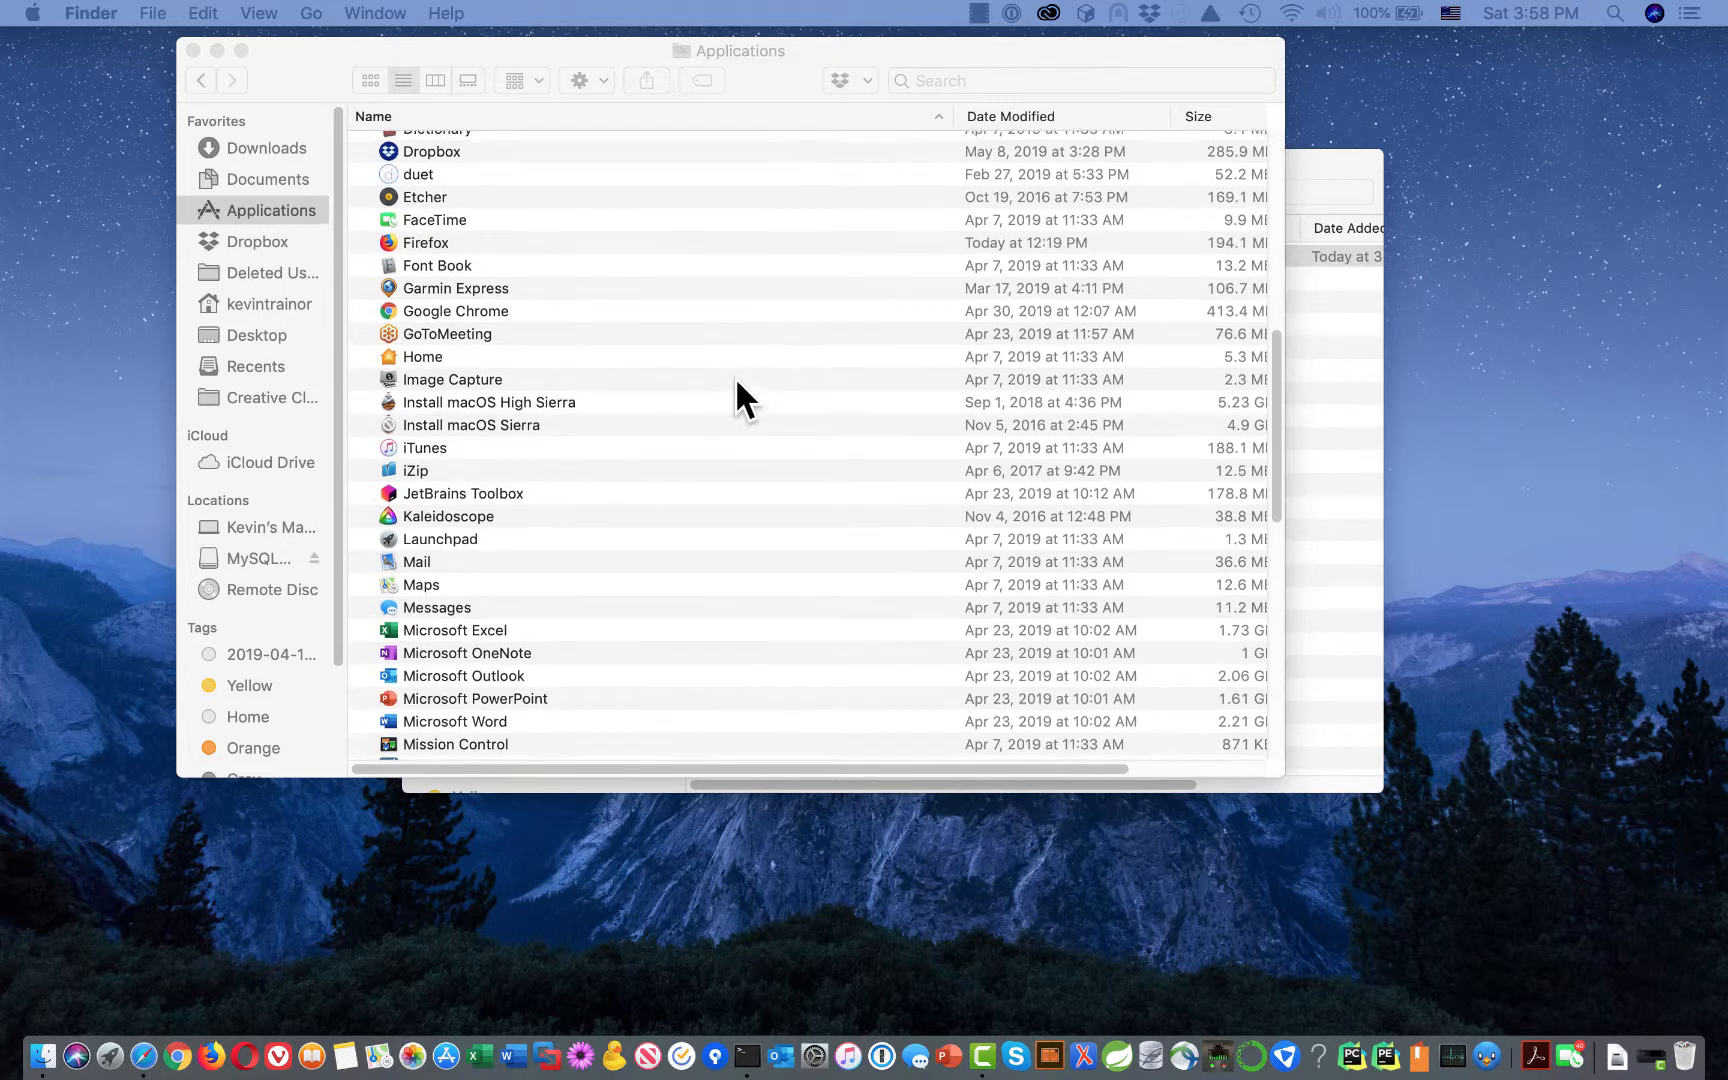
# Step: Launch MySQLWorkbench from the Applications folder, allow the downloaded app to open, and close both Finder windows
pyautogui.scroll(-5, 734, 374)
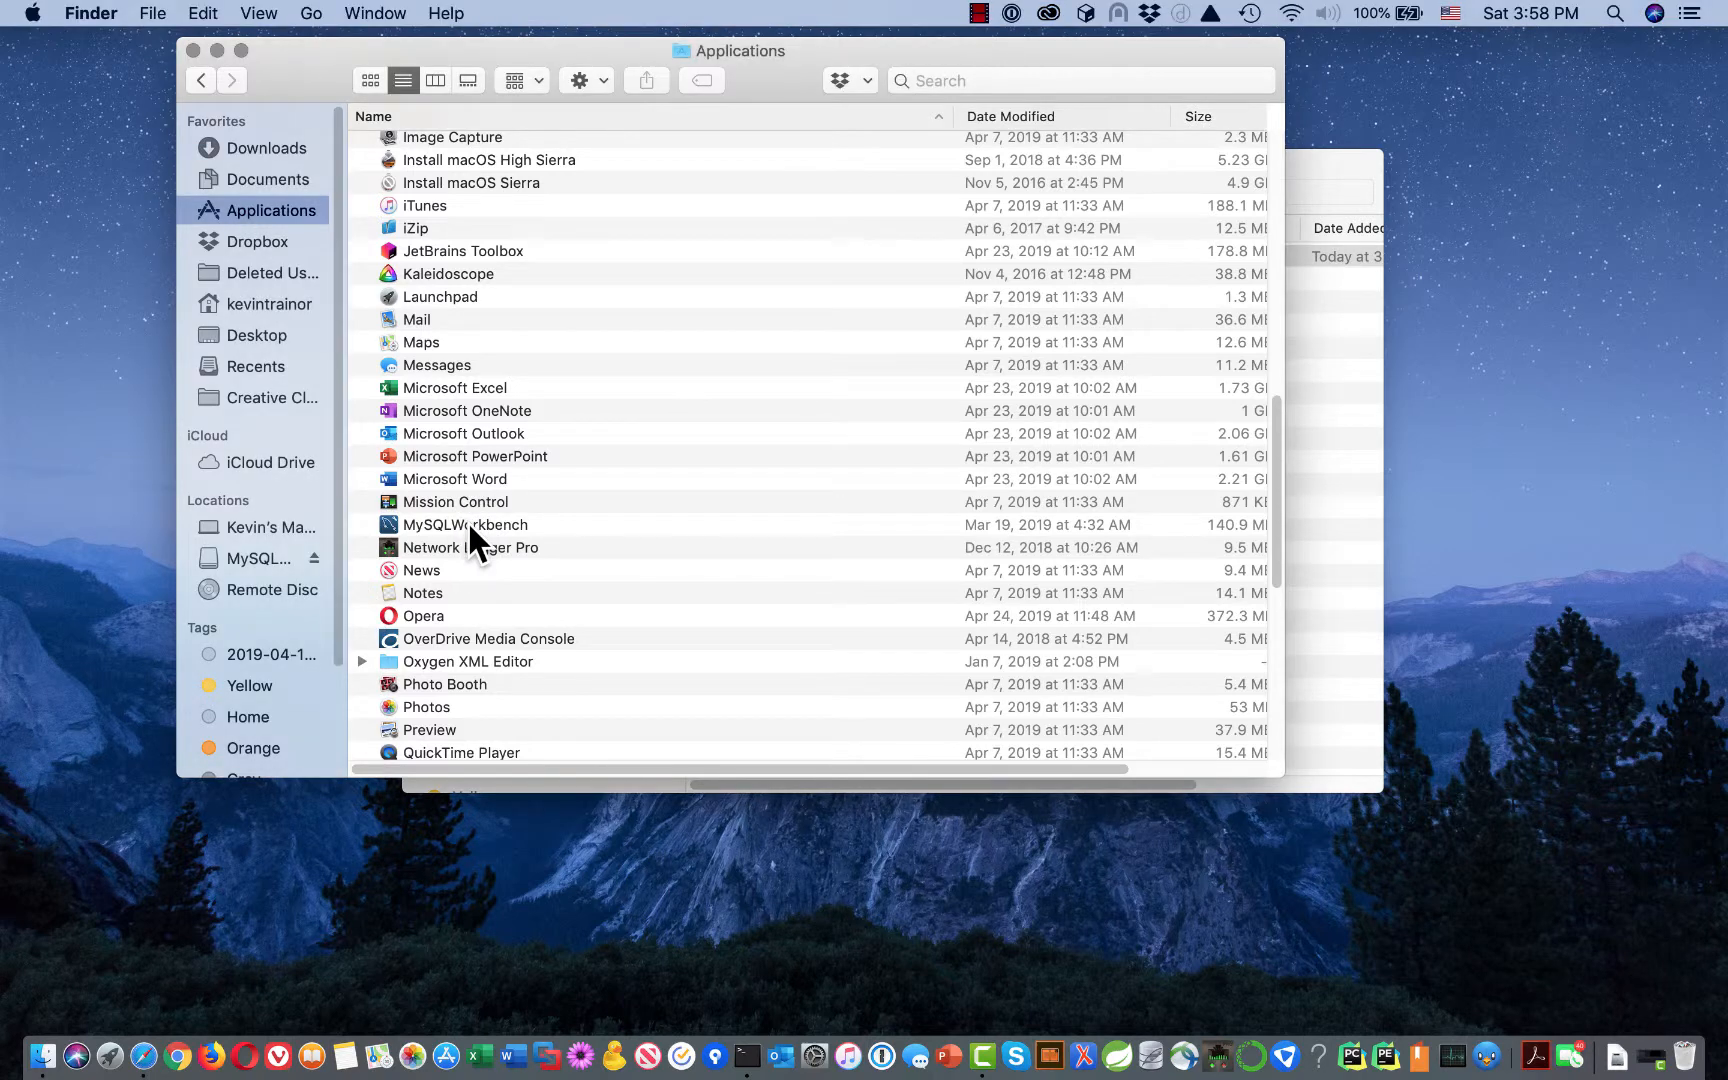
pyautogui.click(467, 522)
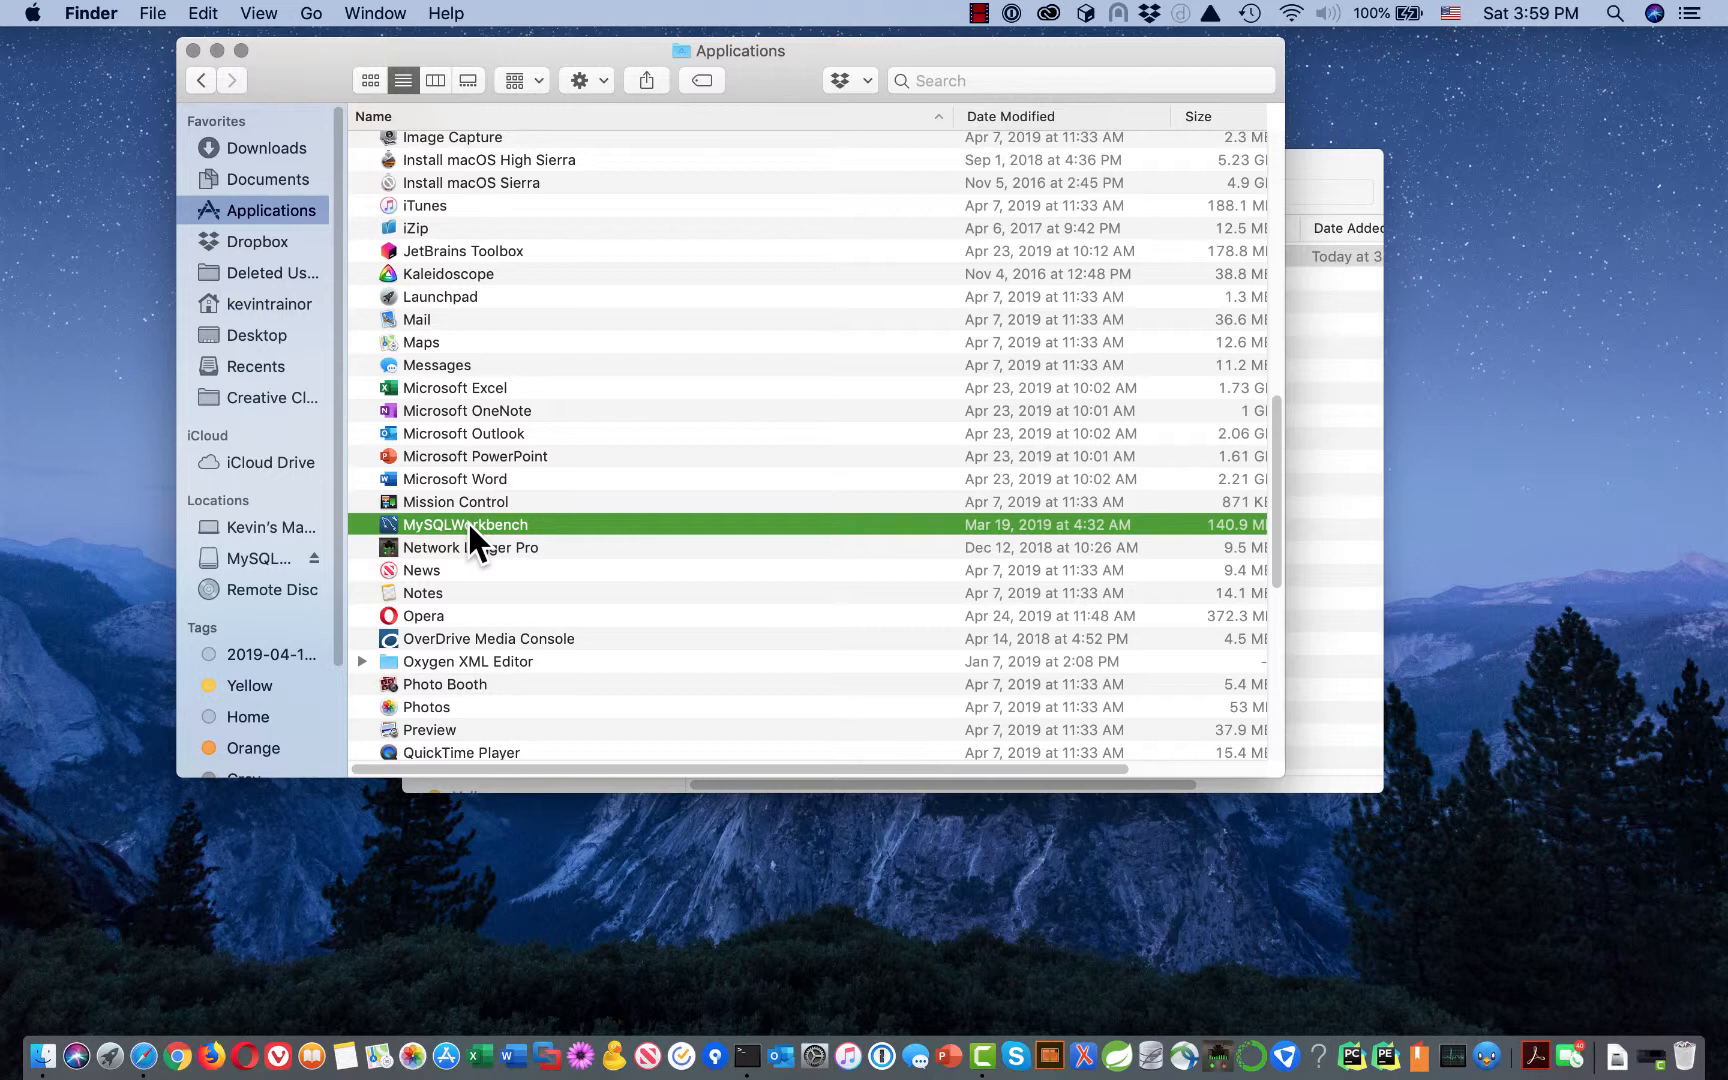
pyautogui.doubleClick(551, 524)
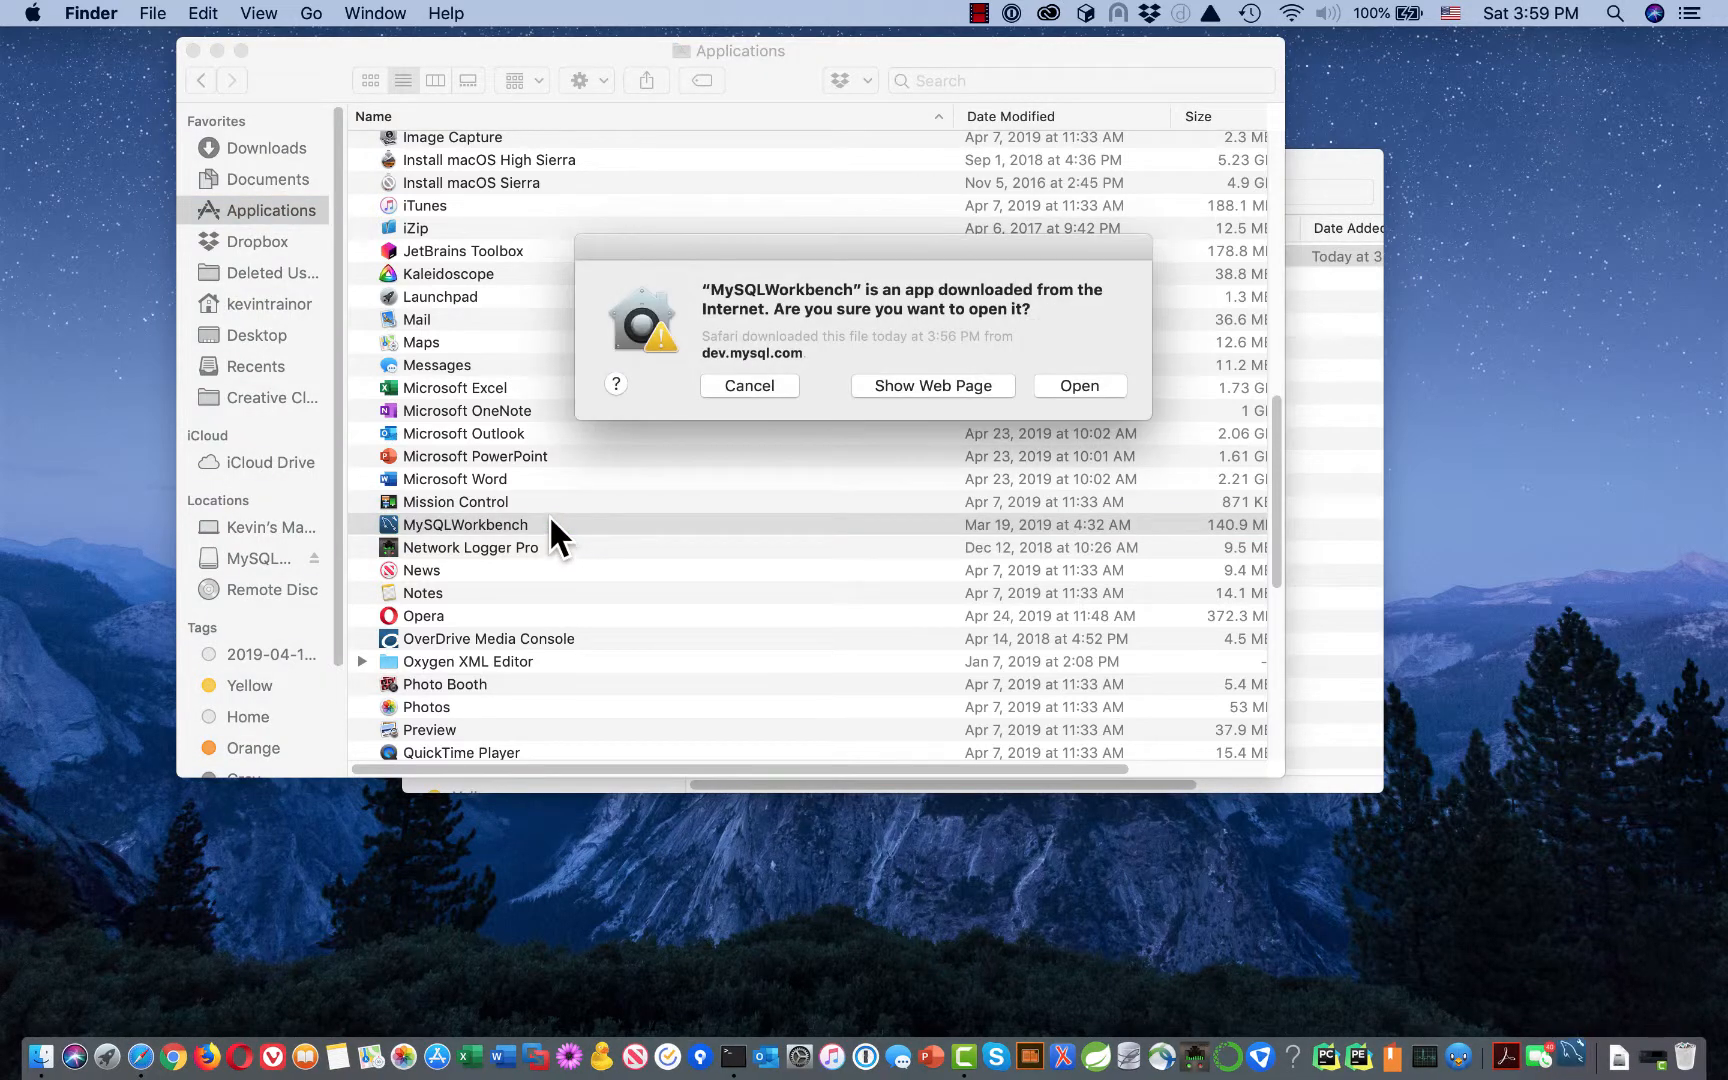
pyautogui.click(1107, 383)
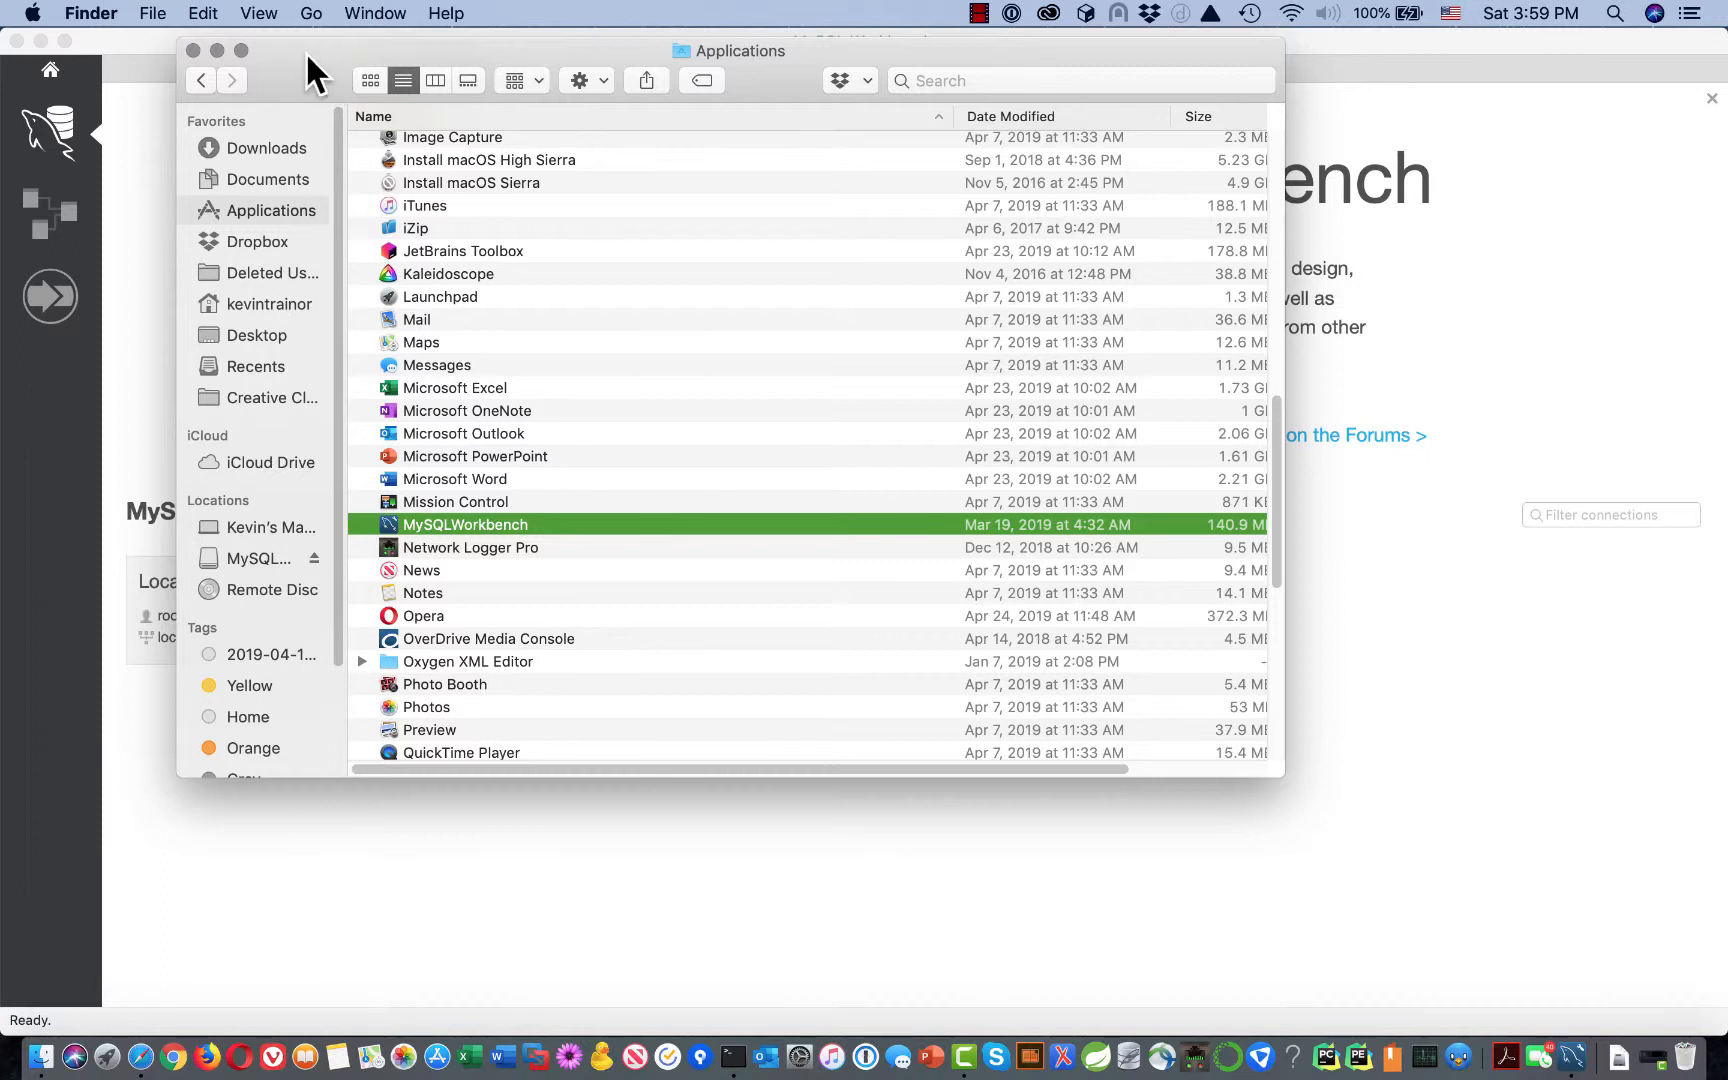
pyautogui.click(193, 50)
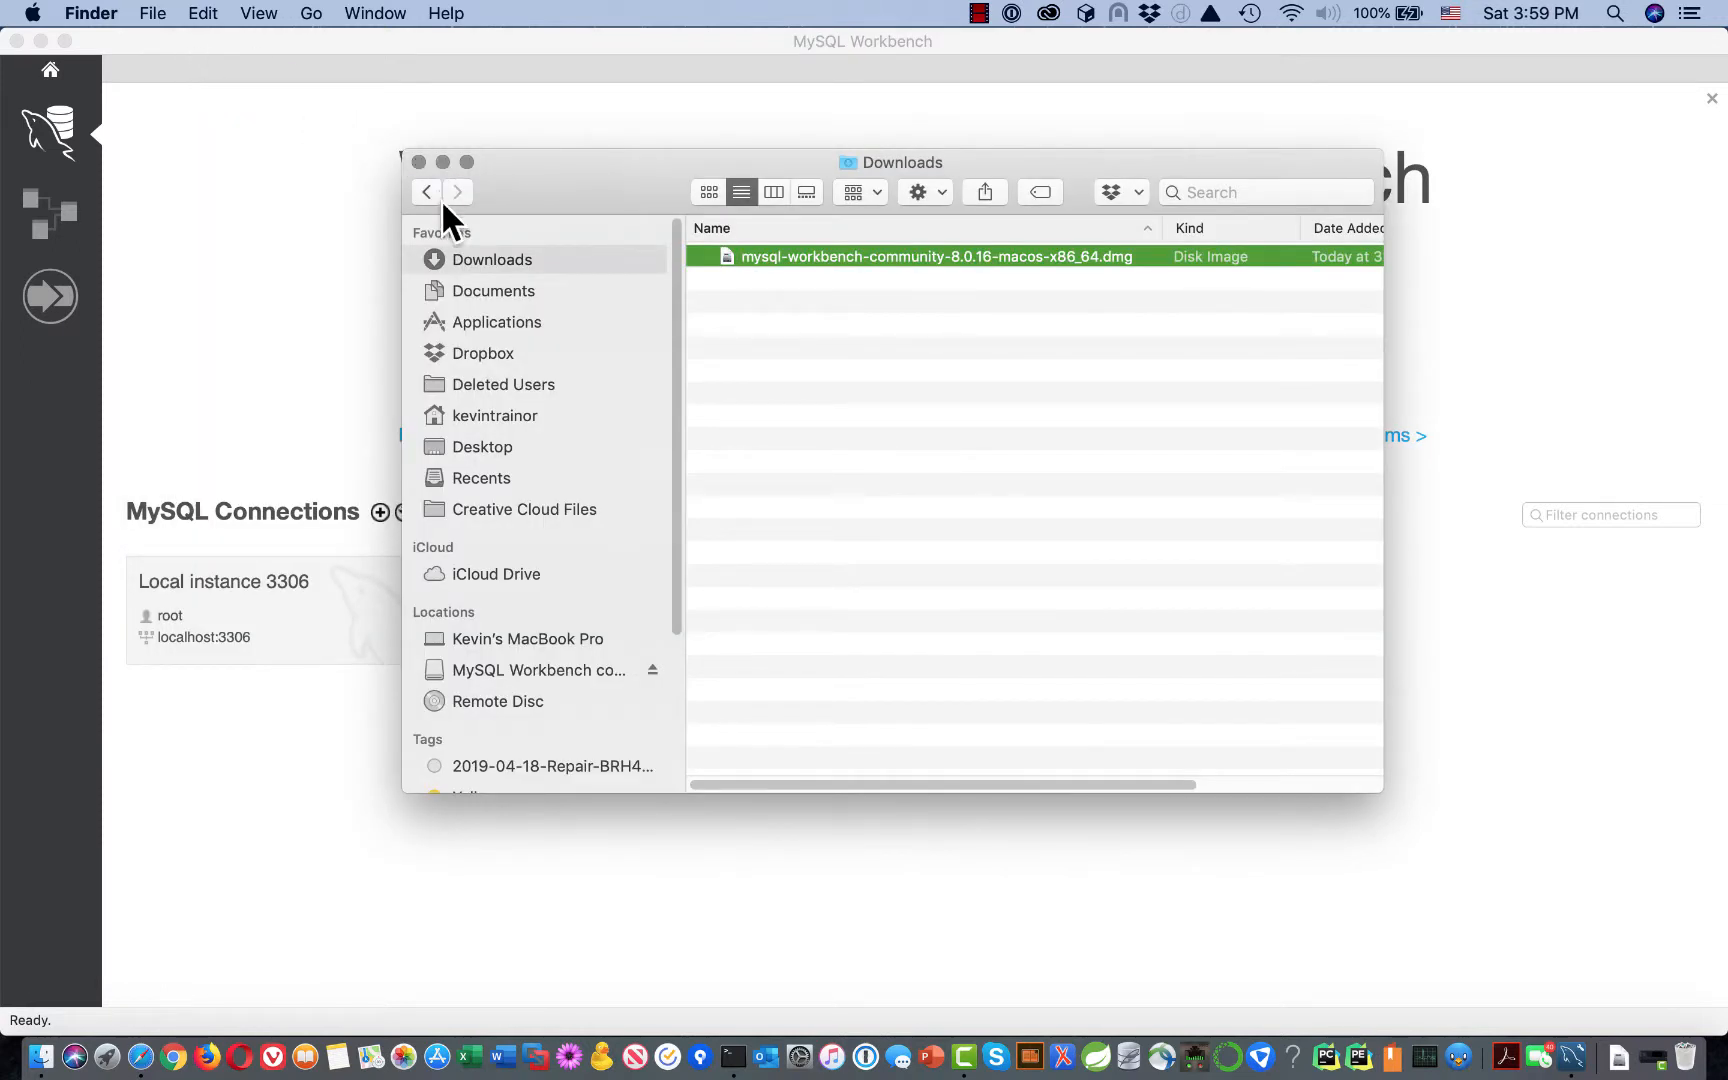
pyautogui.click(418, 162)
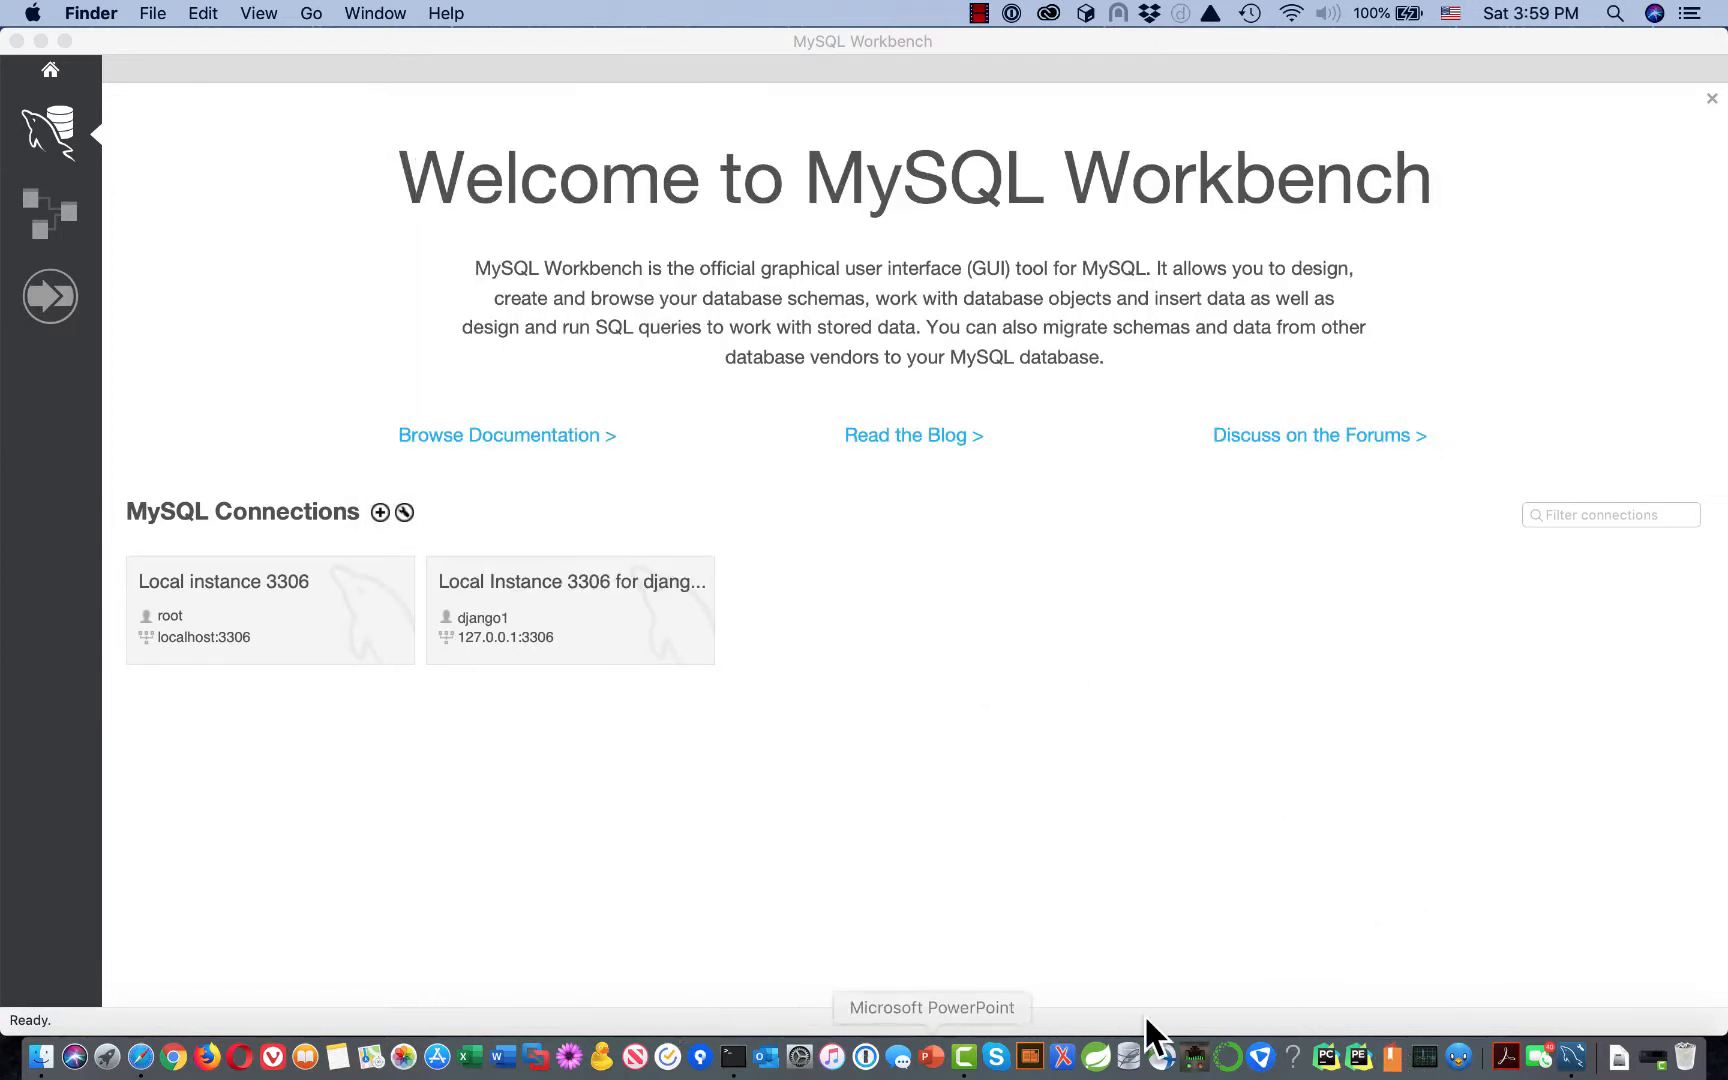
# Step: Set MySQLWorkbench to stay in the Dock and bring its welcome window to the front
pyautogui.rightClick(1574, 1061)
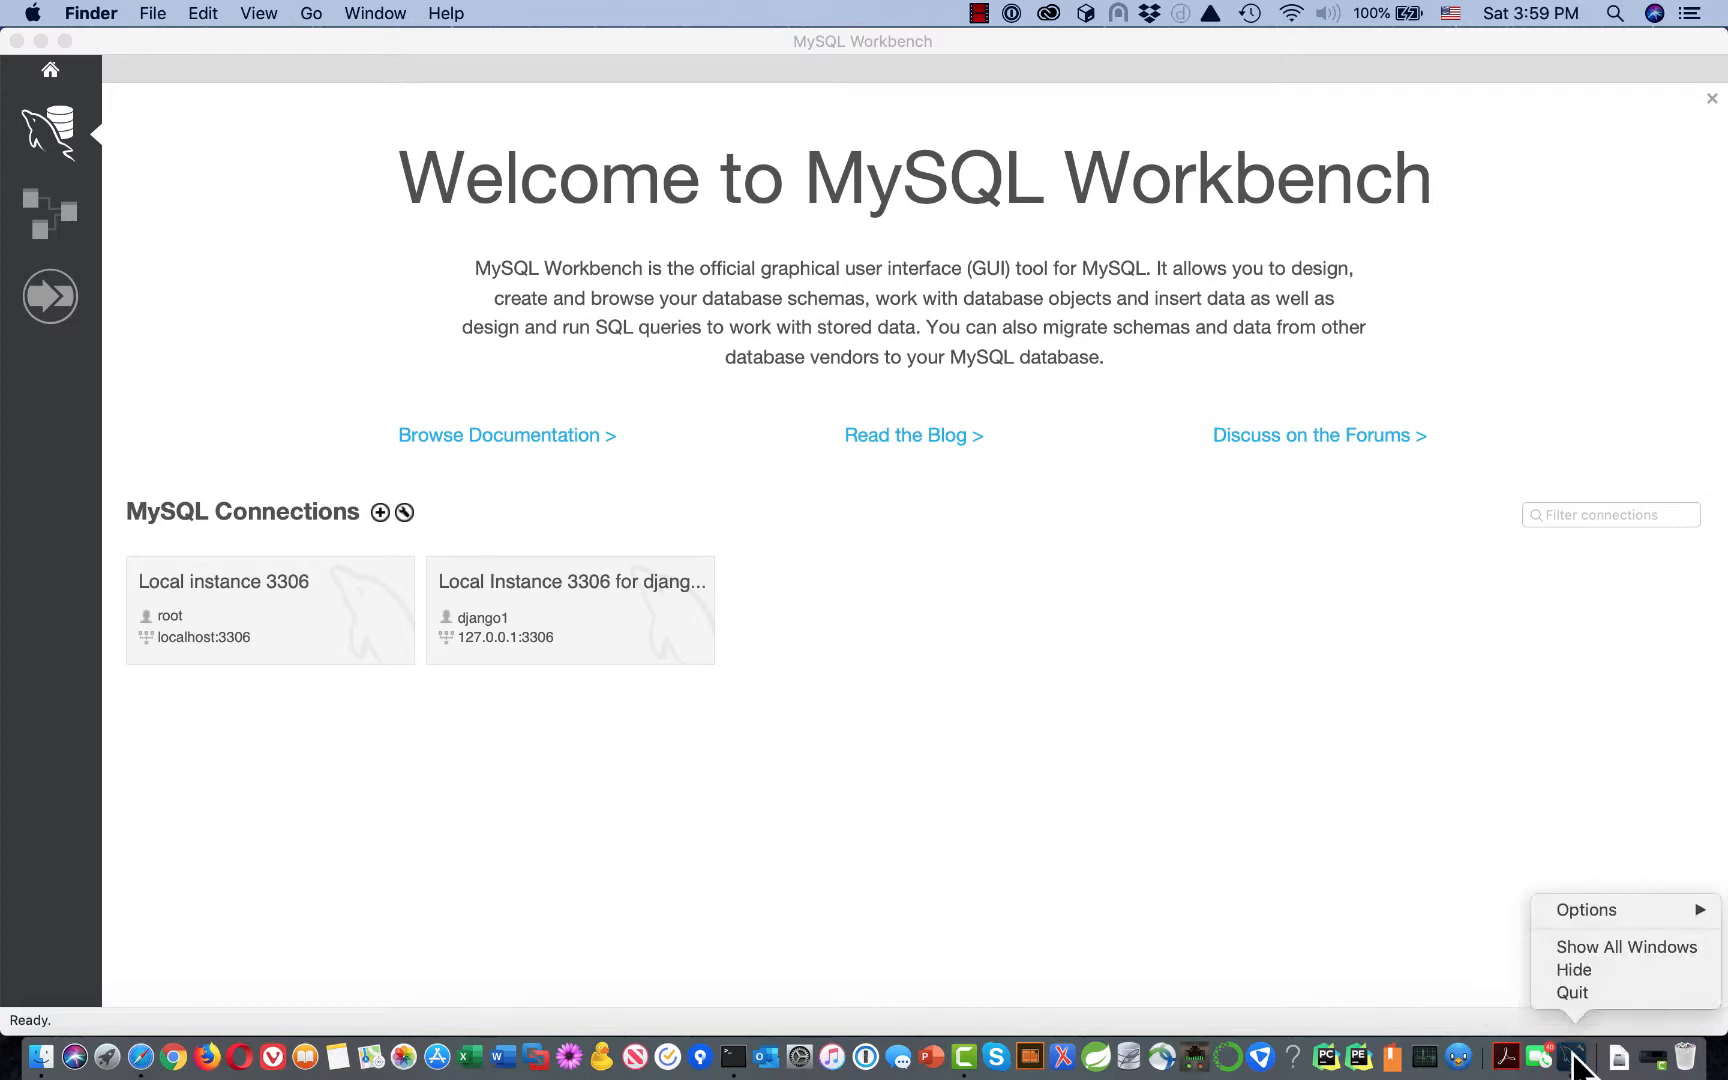
pyautogui.moveTo(1618, 905)
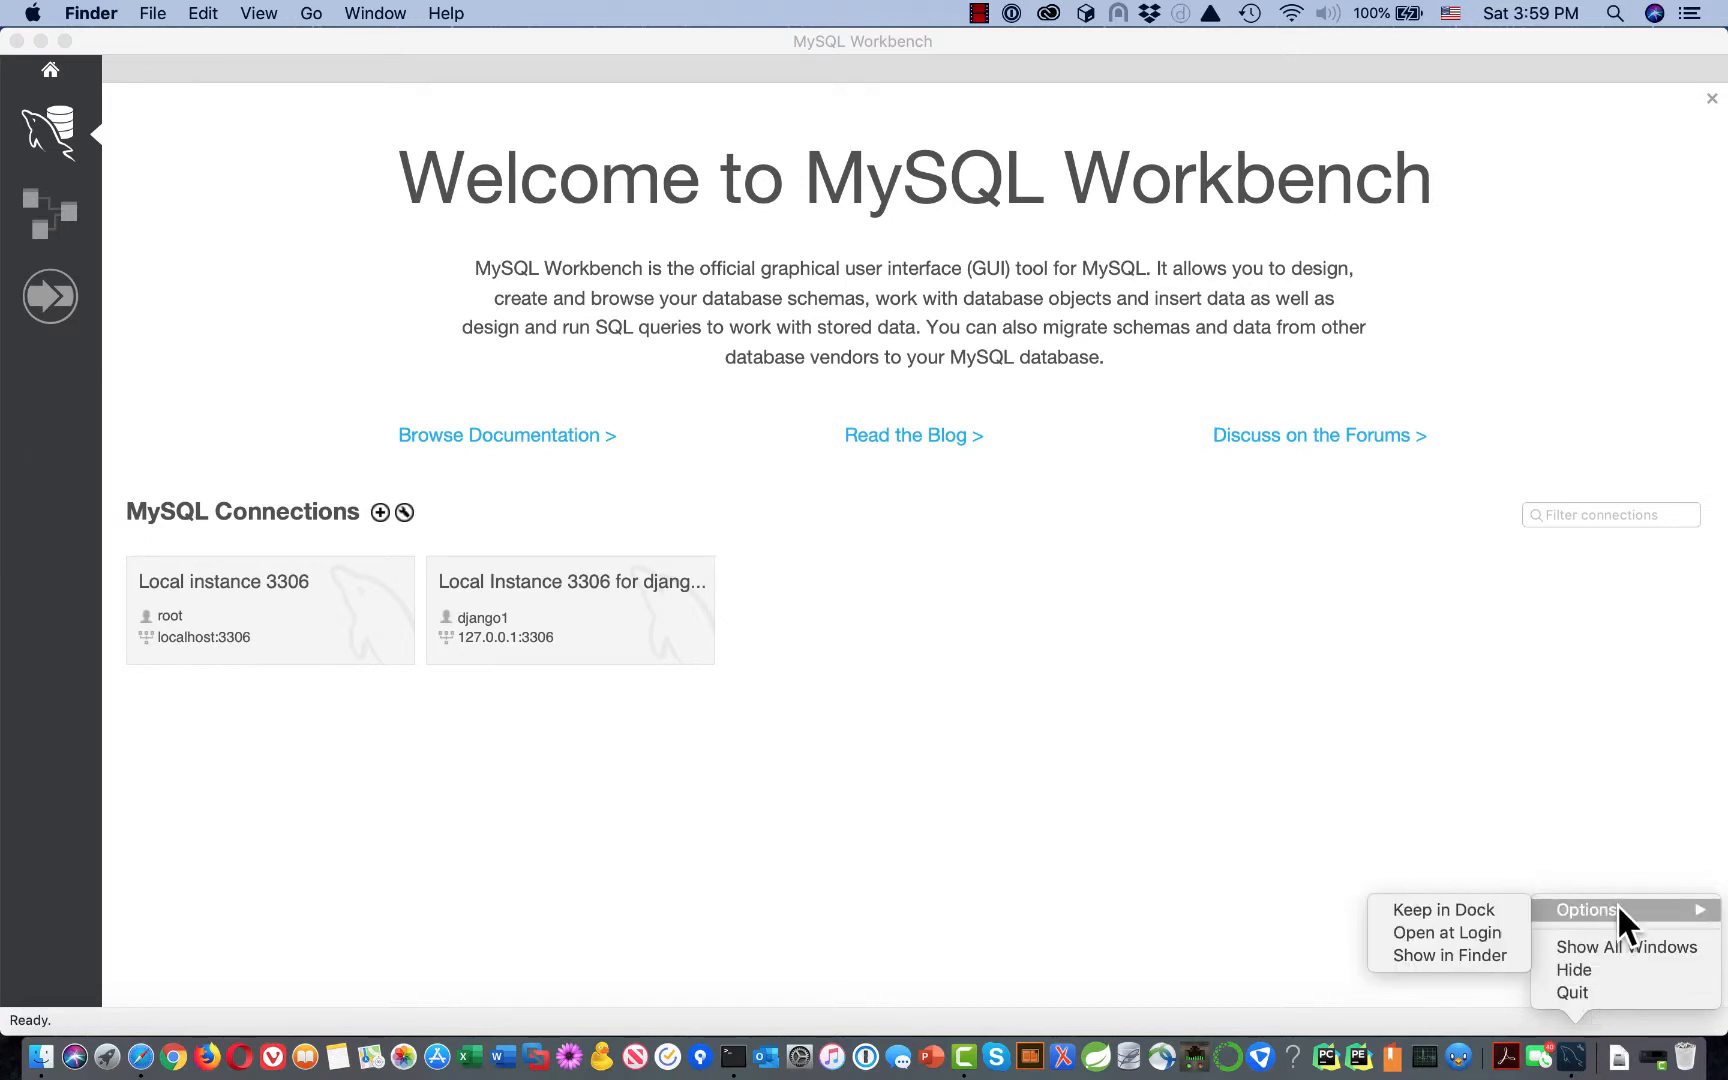
pyautogui.click(1493, 906)
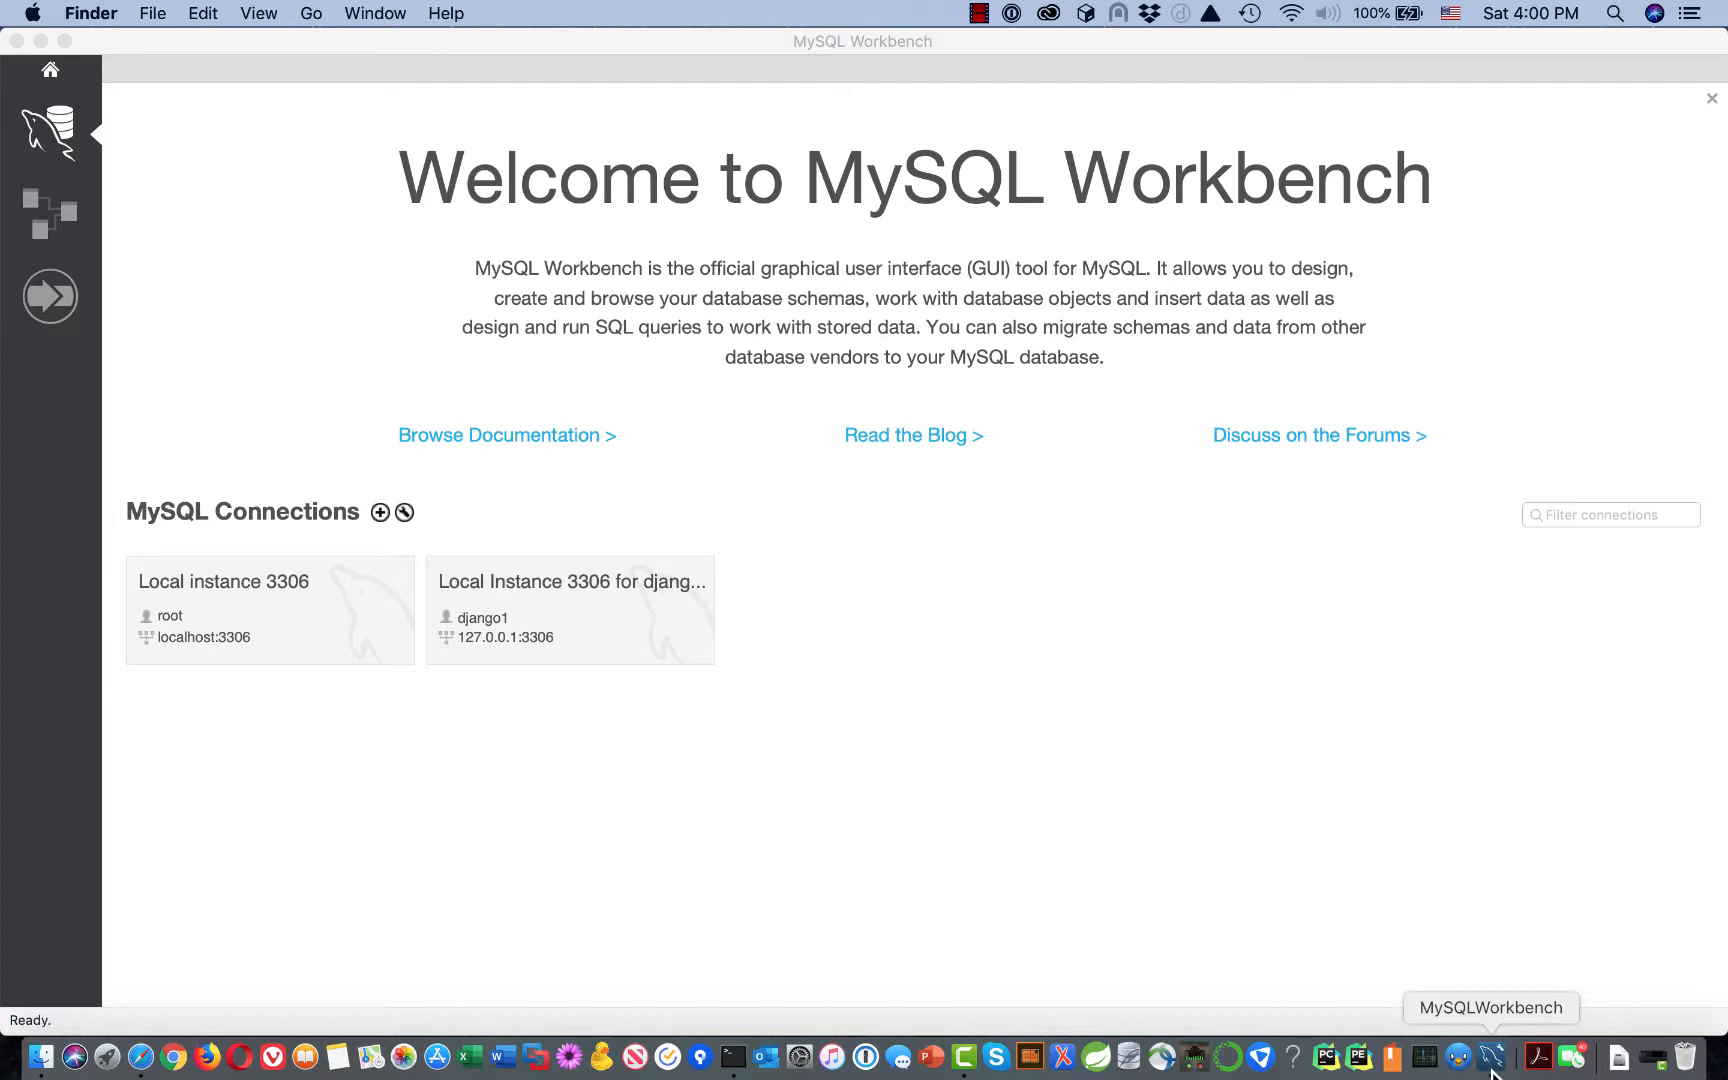
pyautogui.click(296, 712)
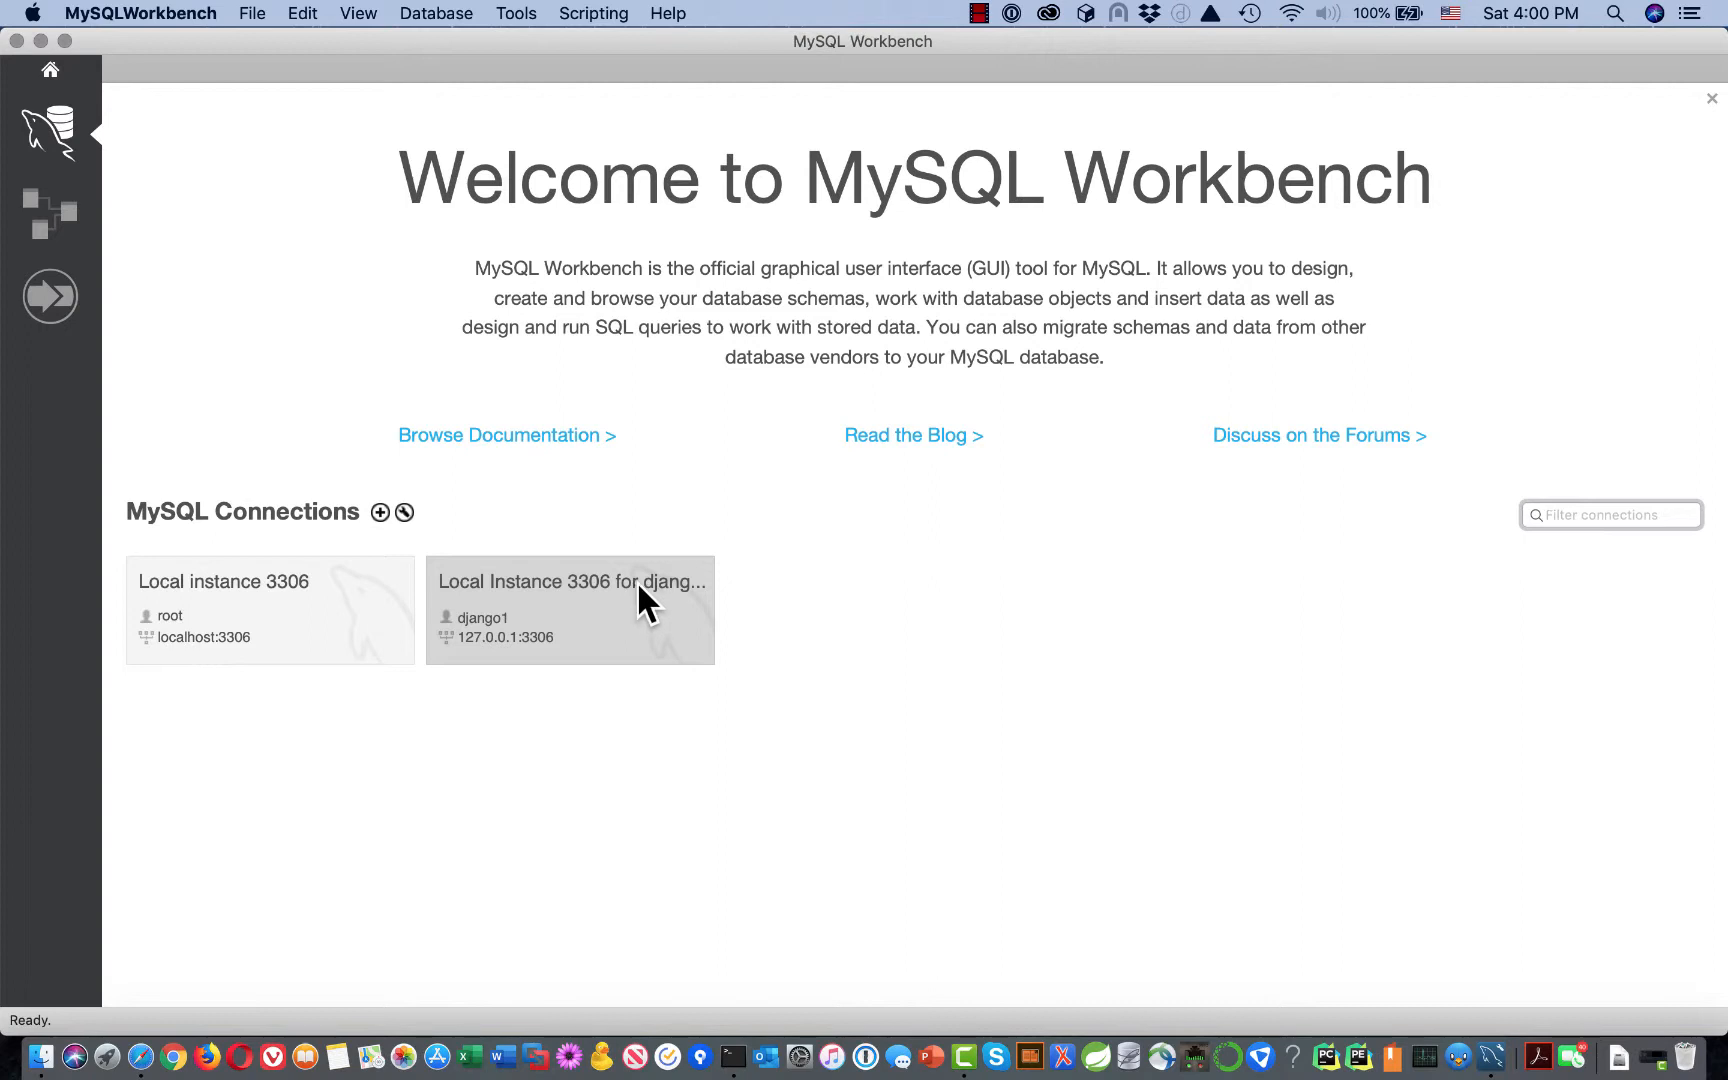
# Step: Open the Local instance 3306 connection for root and expand the sys schema down to its tables
pyautogui.click(231, 603)
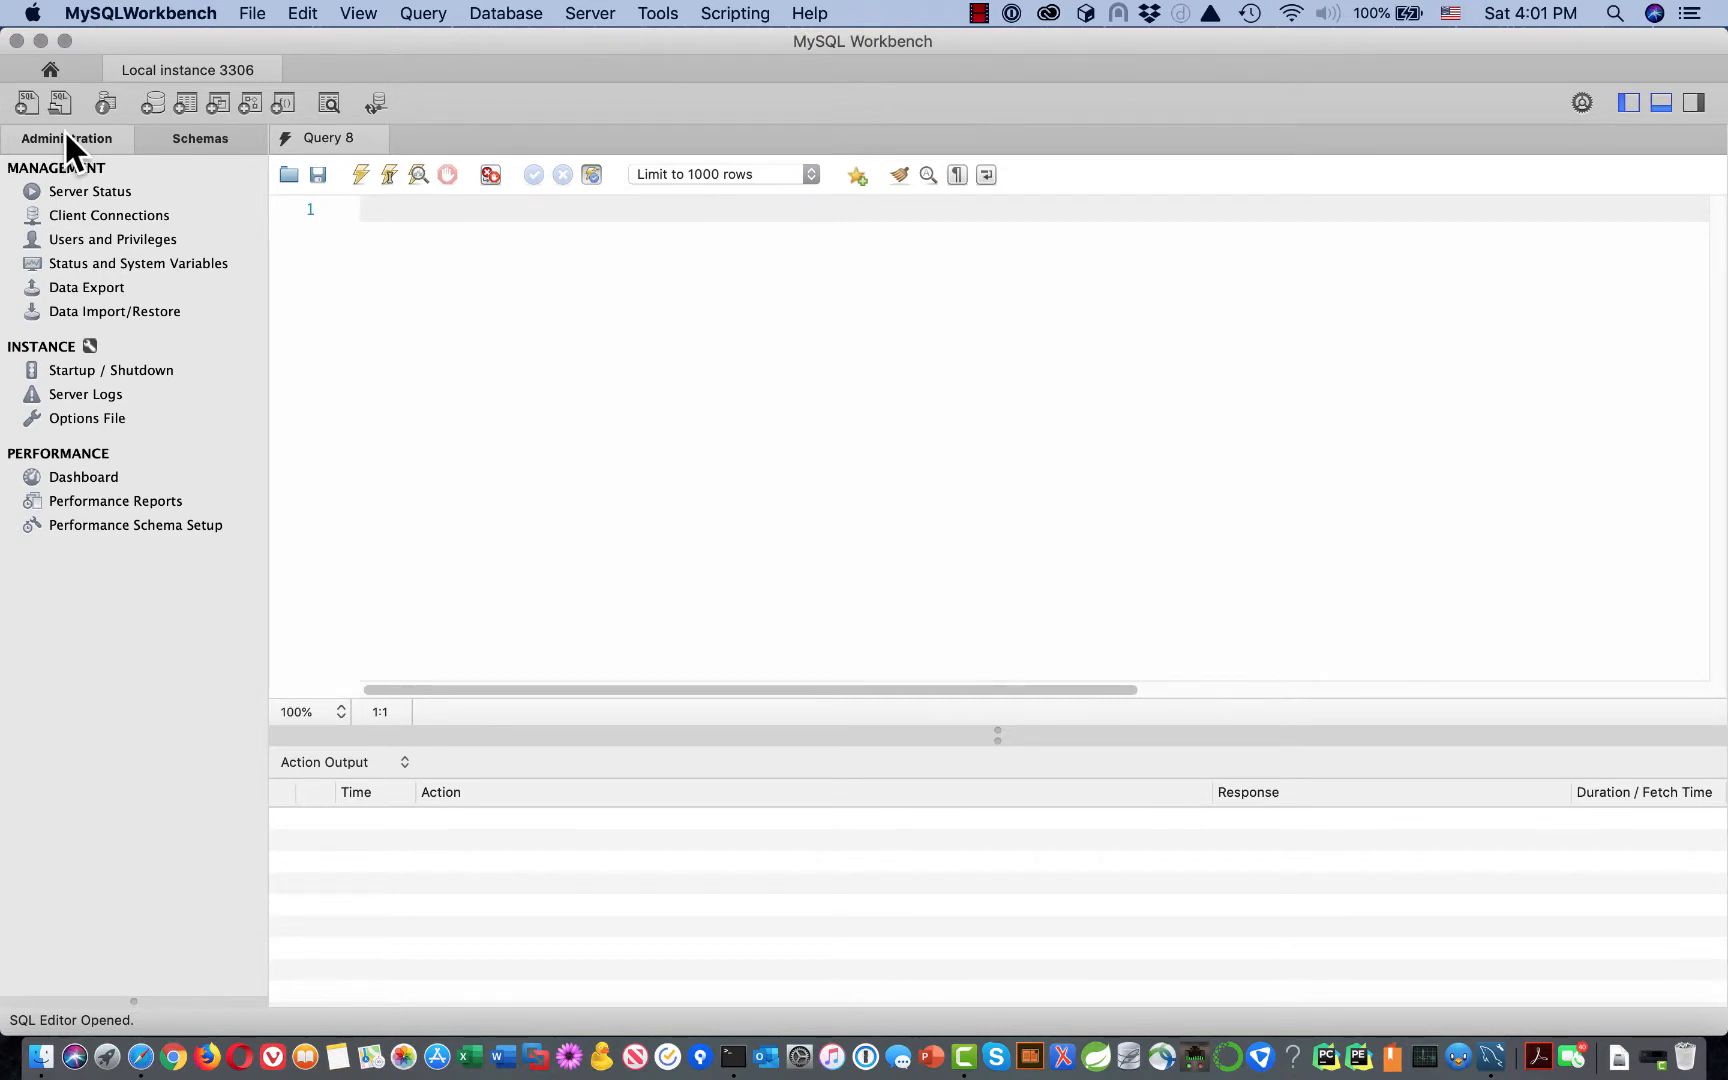
pyautogui.click(215, 137)
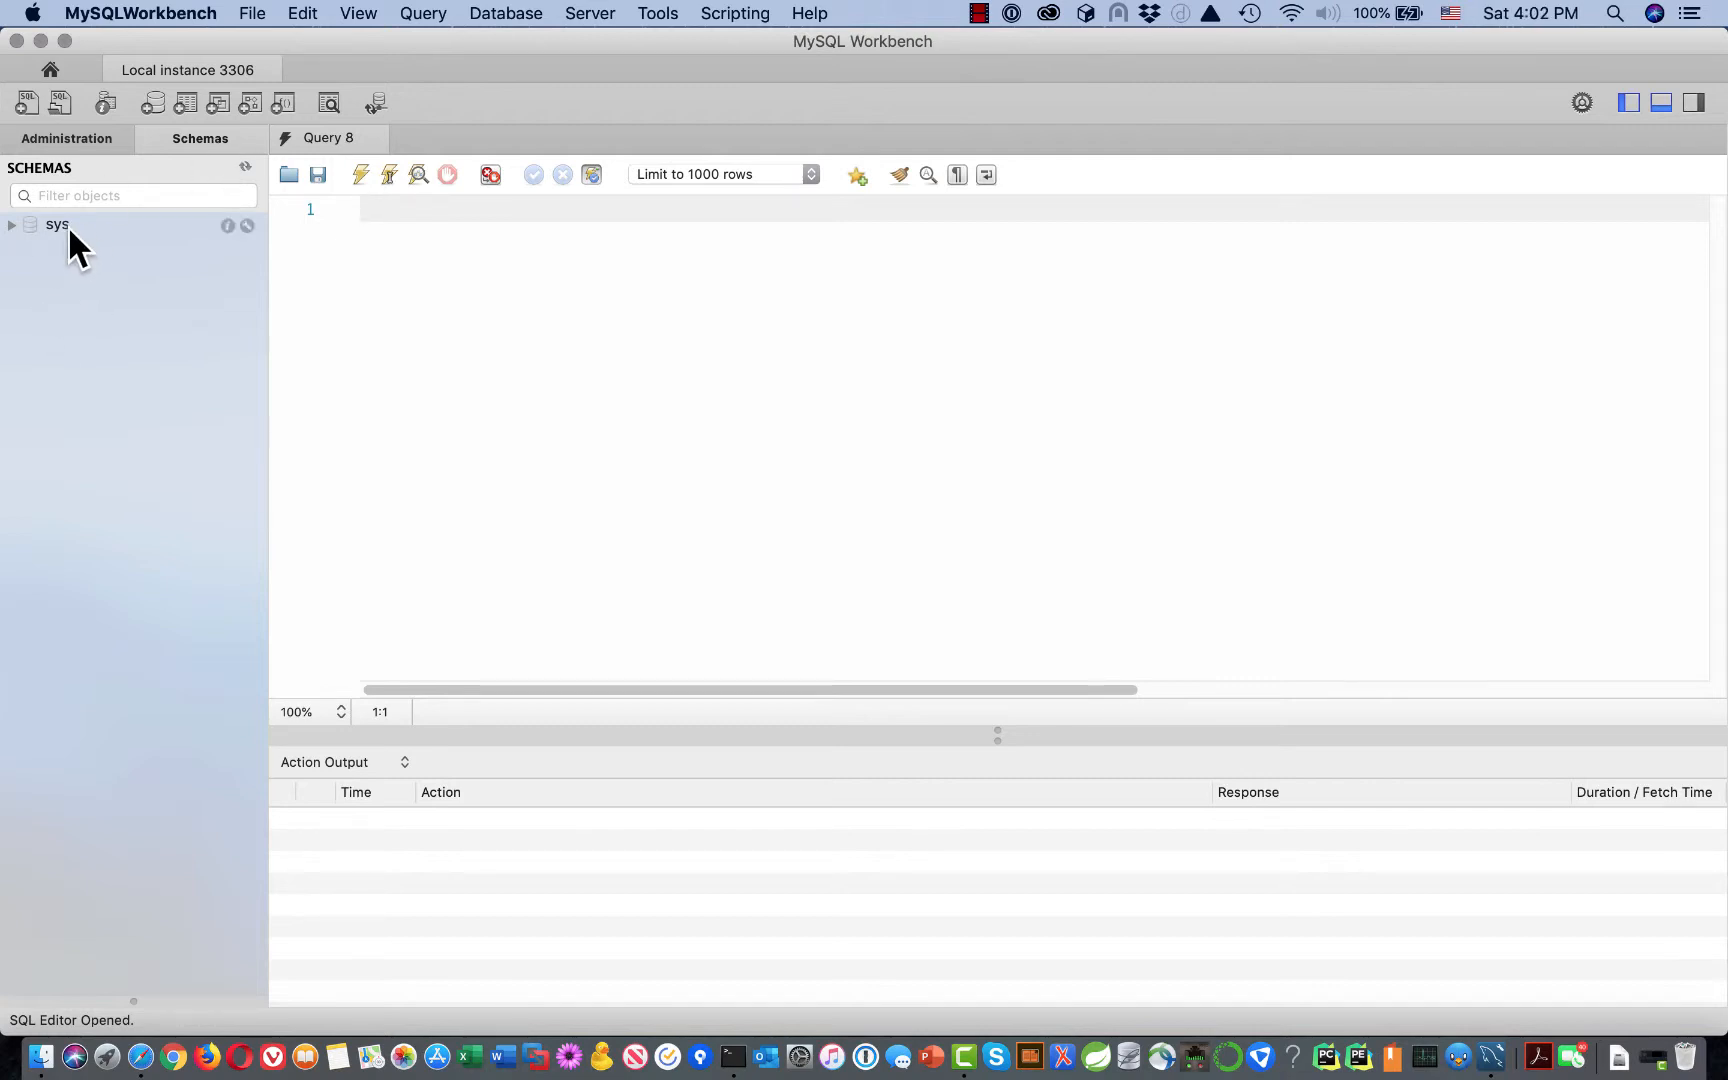
pyautogui.click(10, 225)
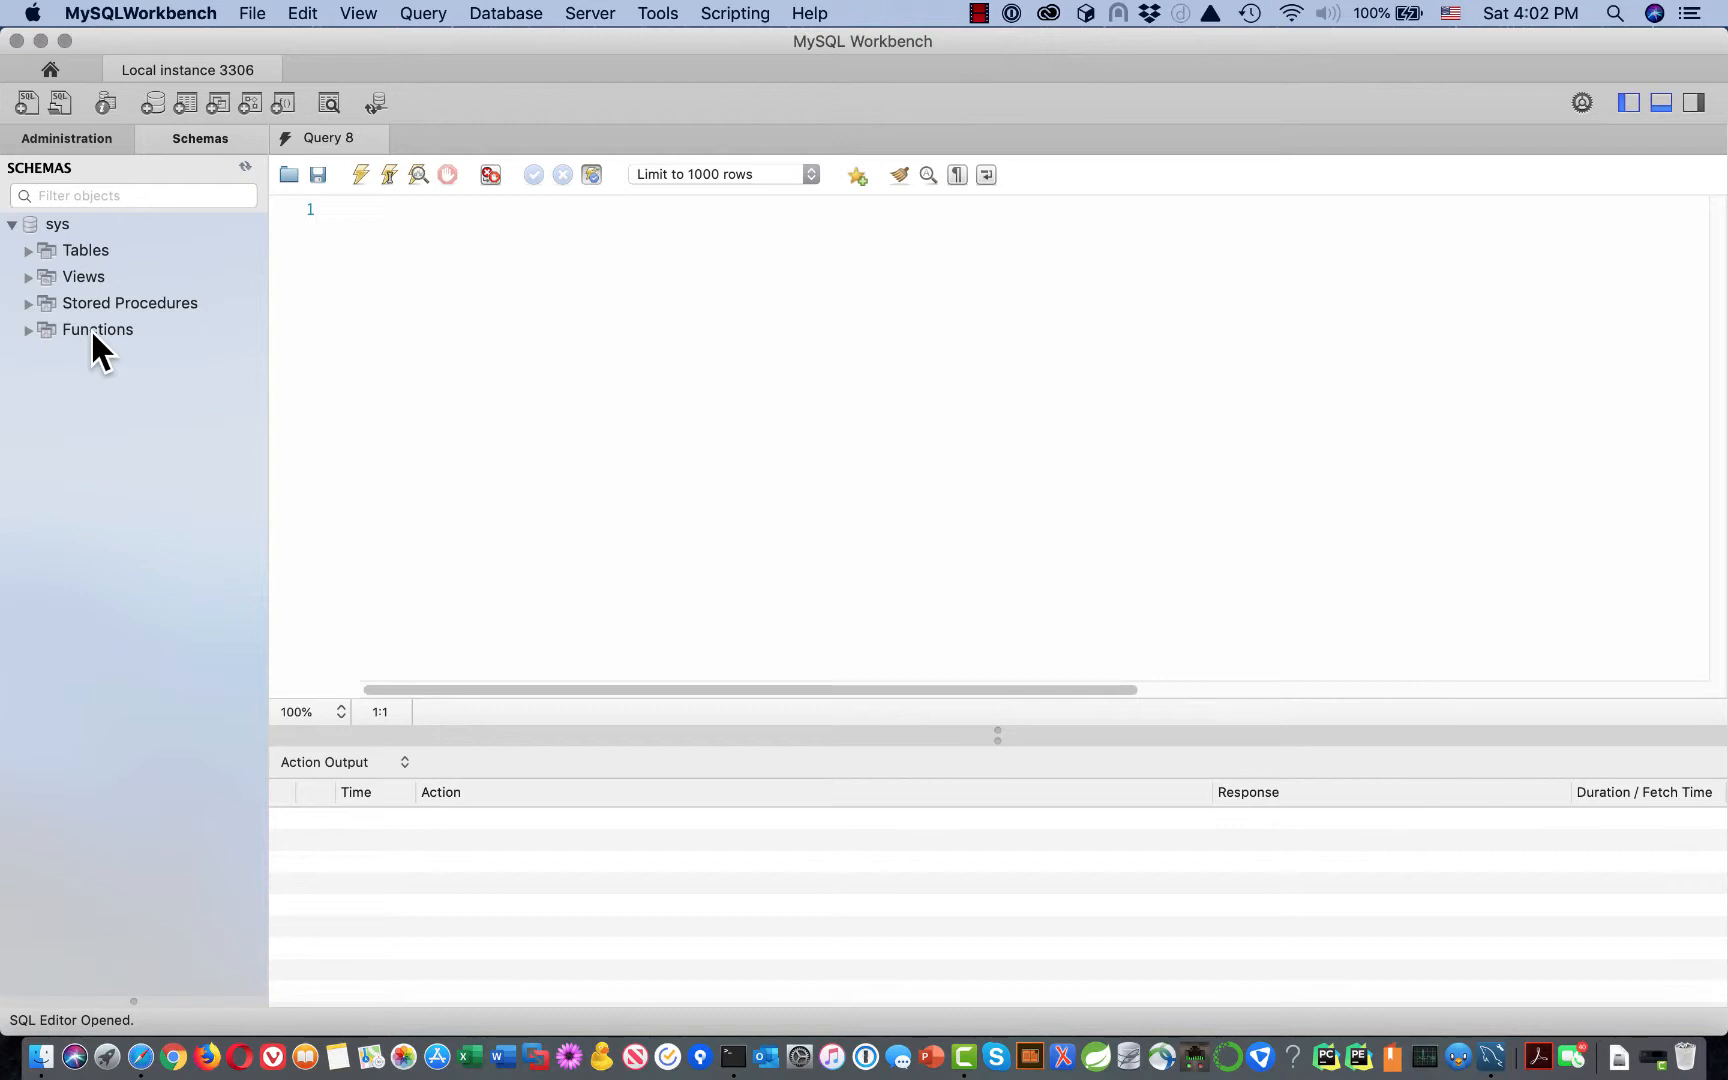
pyautogui.click(30, 251)
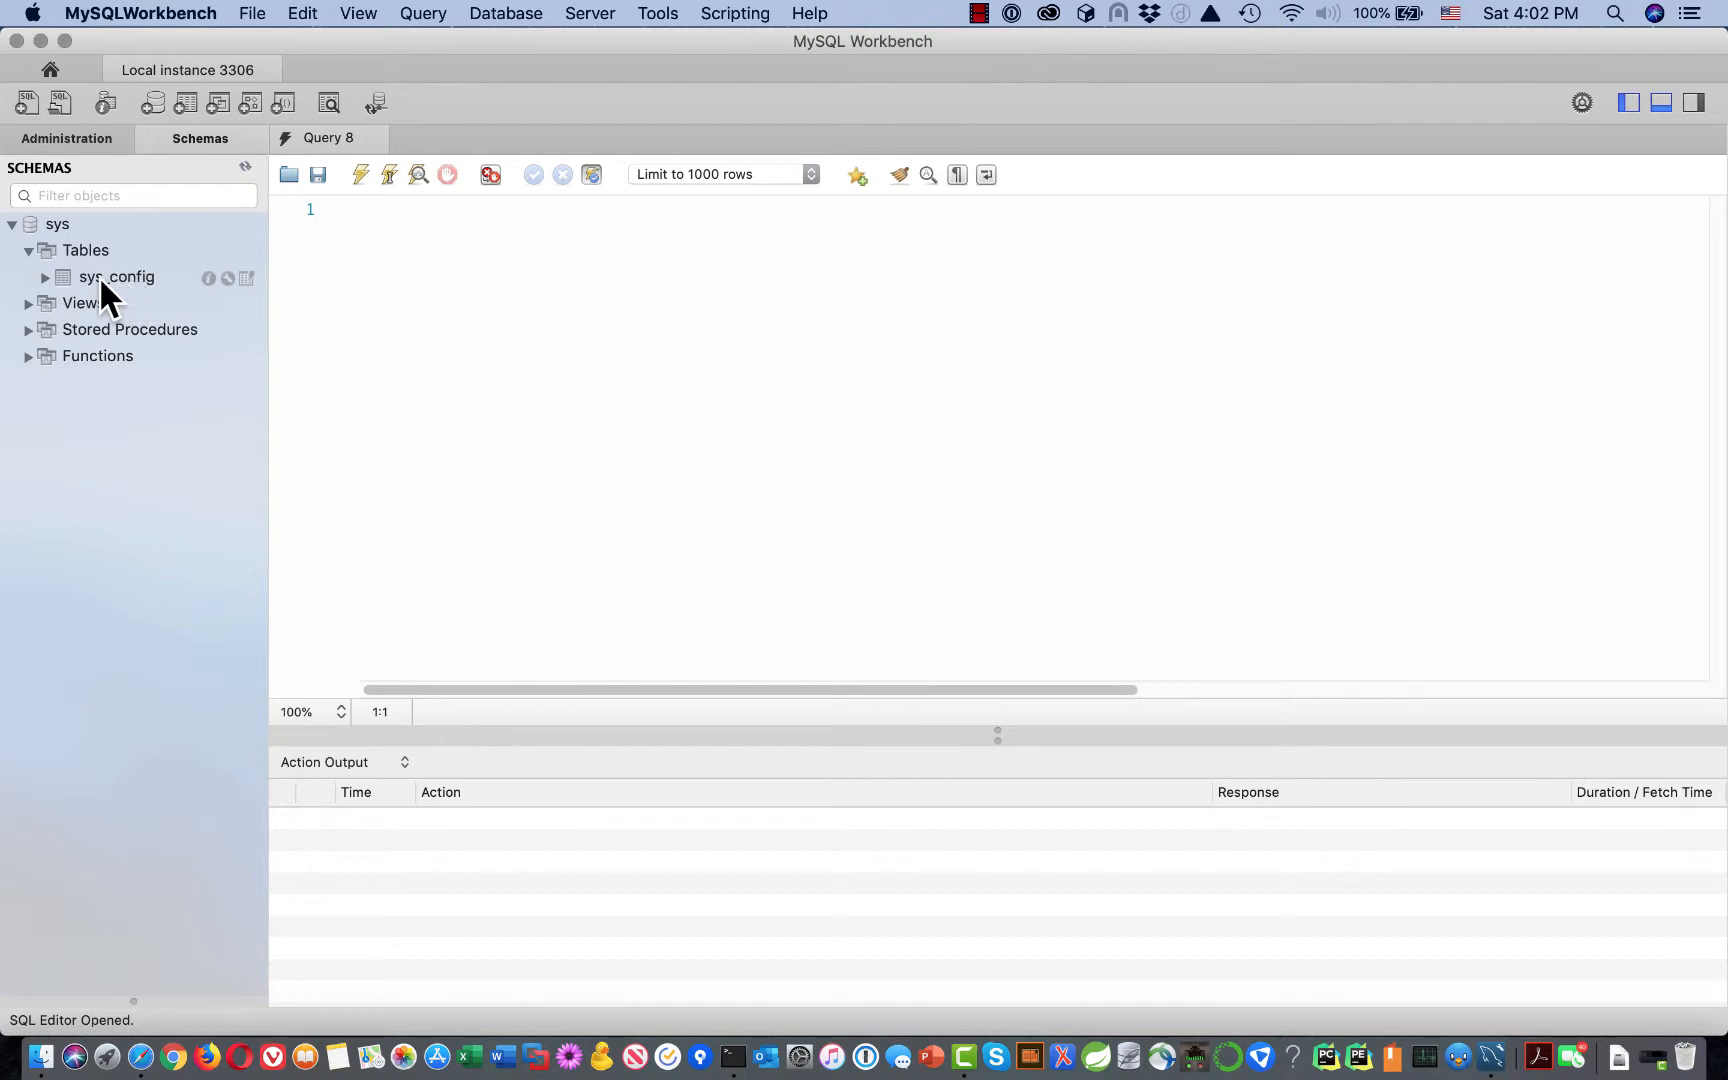
# Step: Query the rows of the sys_config table into an enlarged result grid and select the query's entry in the action output
pyautogui.click(245, 278)
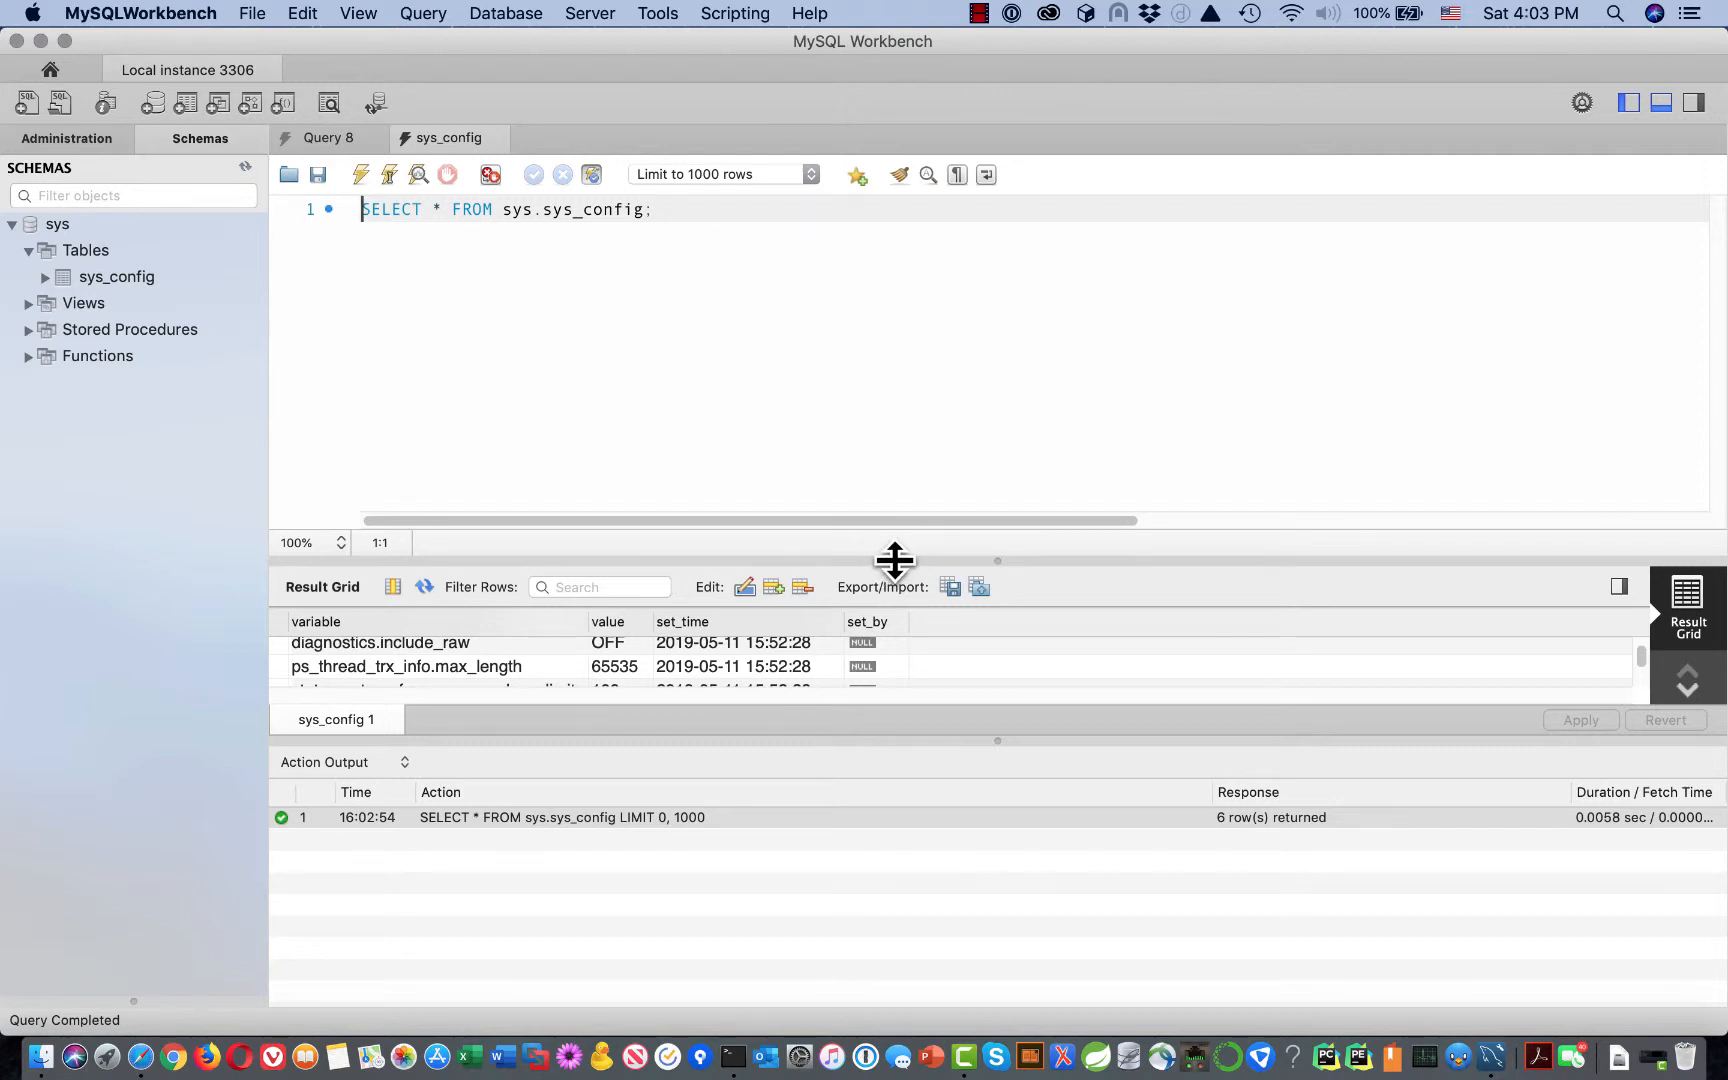
pyautogui.moveTo(895, 560); pyautogui.dragTo(919, 443)
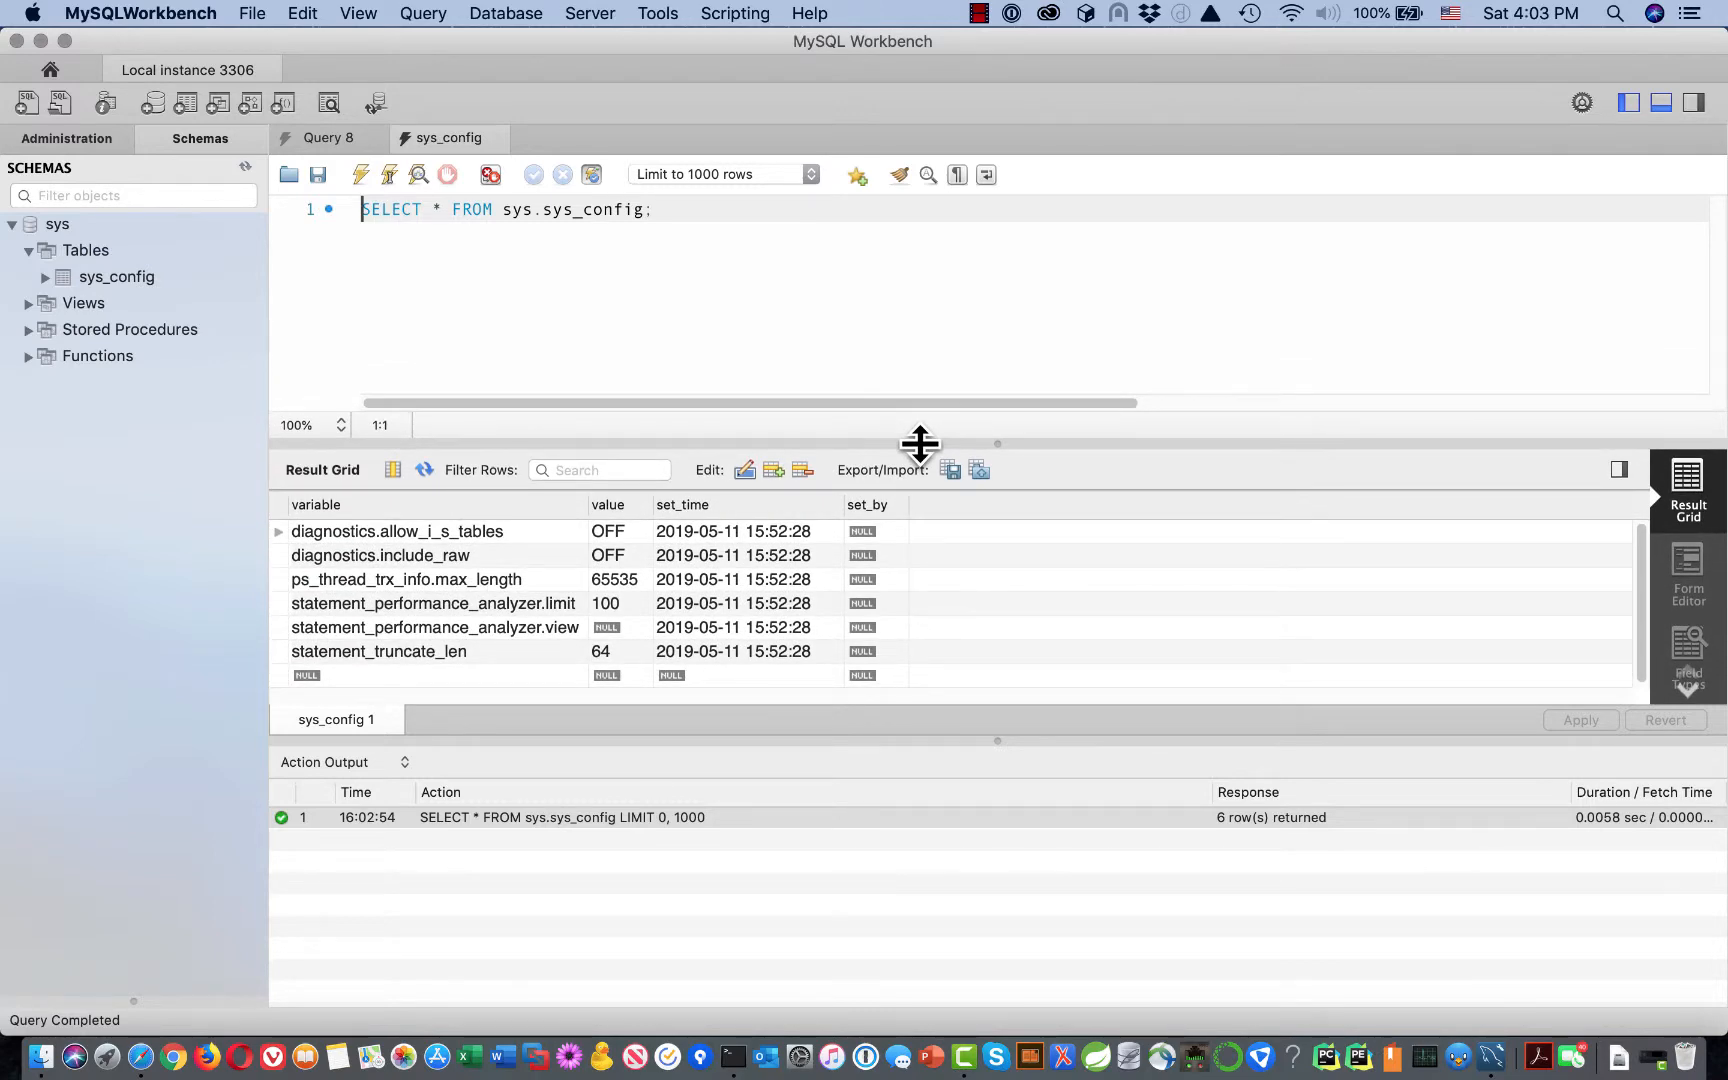
pyautogui.moveTo(128, 271)
pyautogui.click(826, 893)
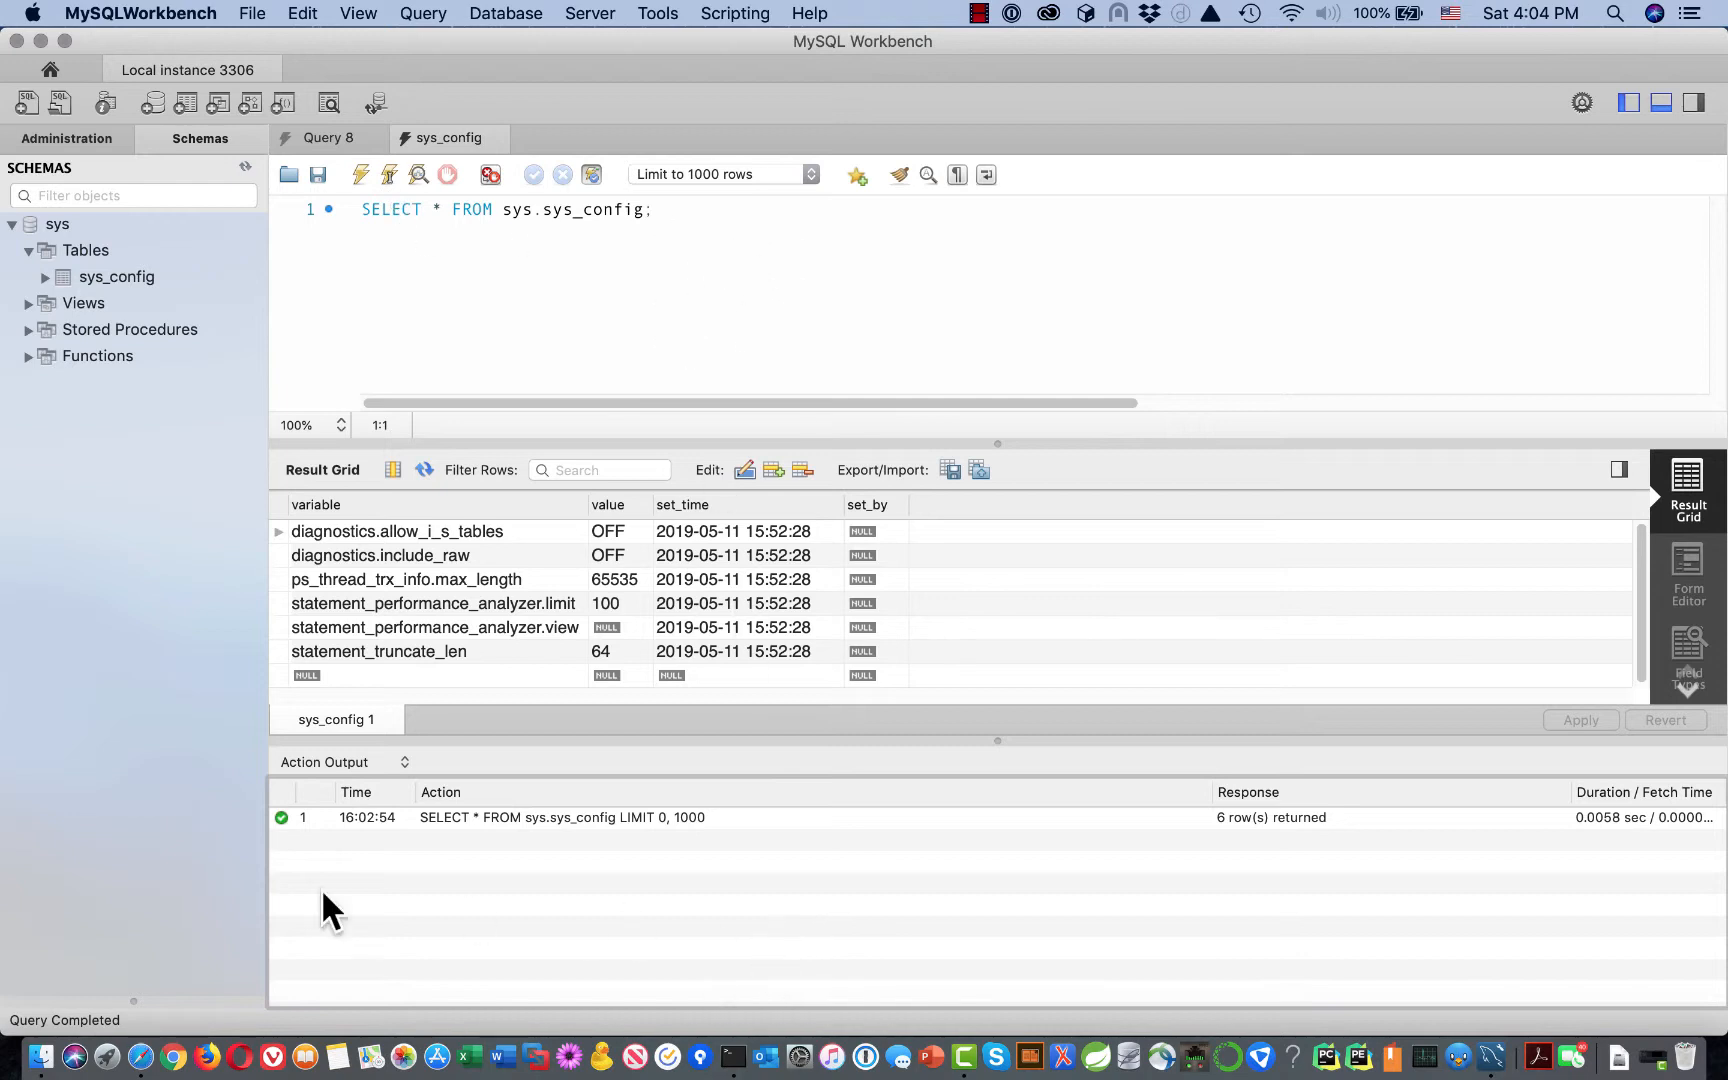
pyautogui.click(748, 818)
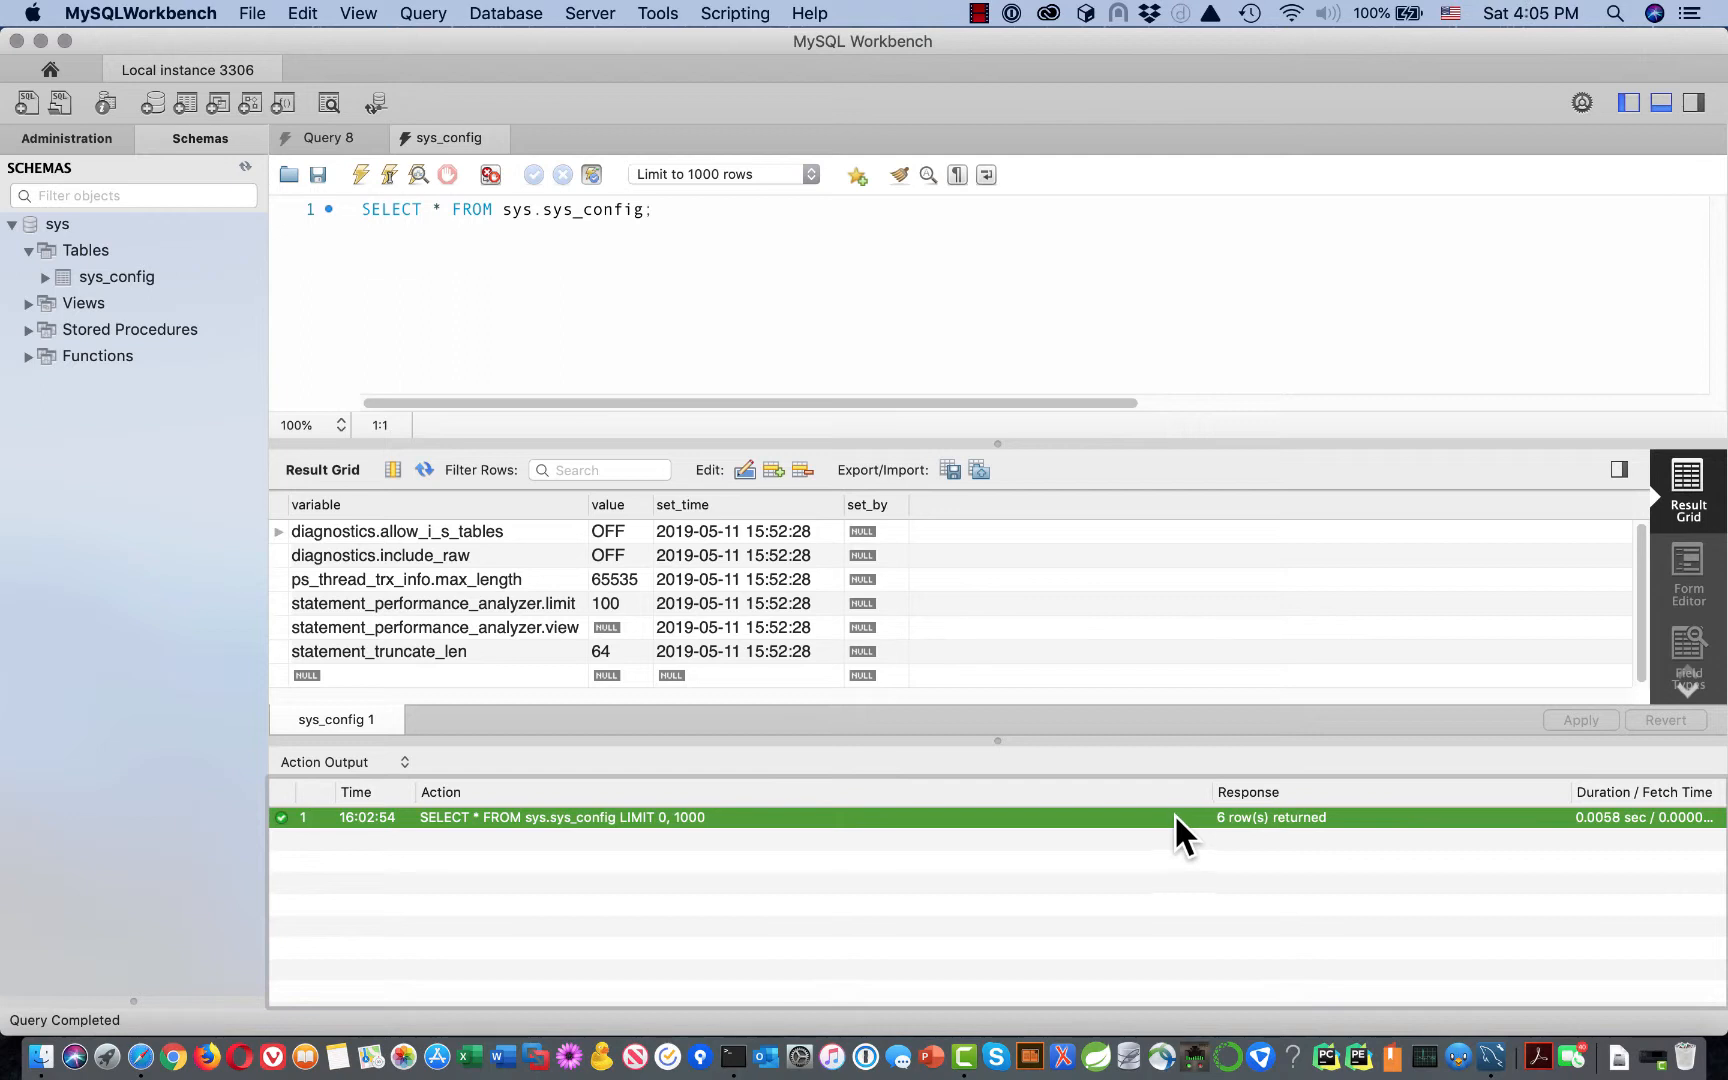
# Step: Hide and restore the schema navigator sidebar, and do the same with the action output area
pyautogui.click(1629, 102)
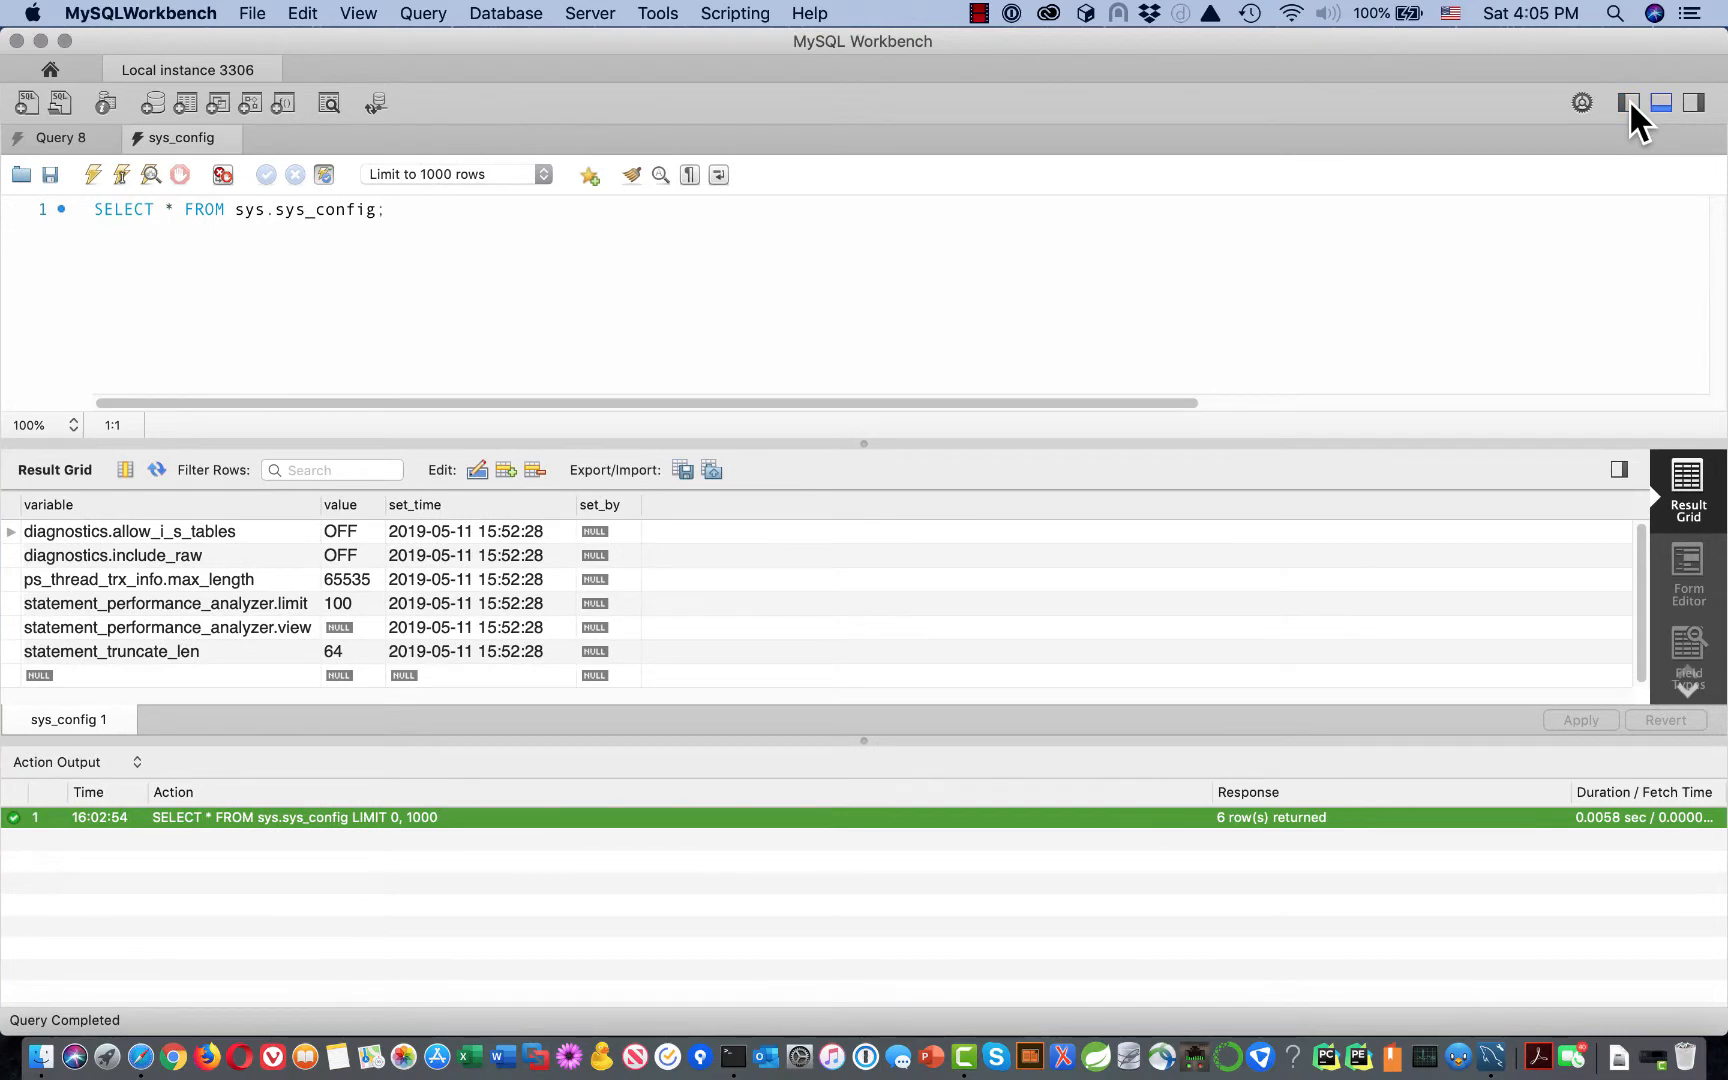
pyautogui.click(1629, 102)
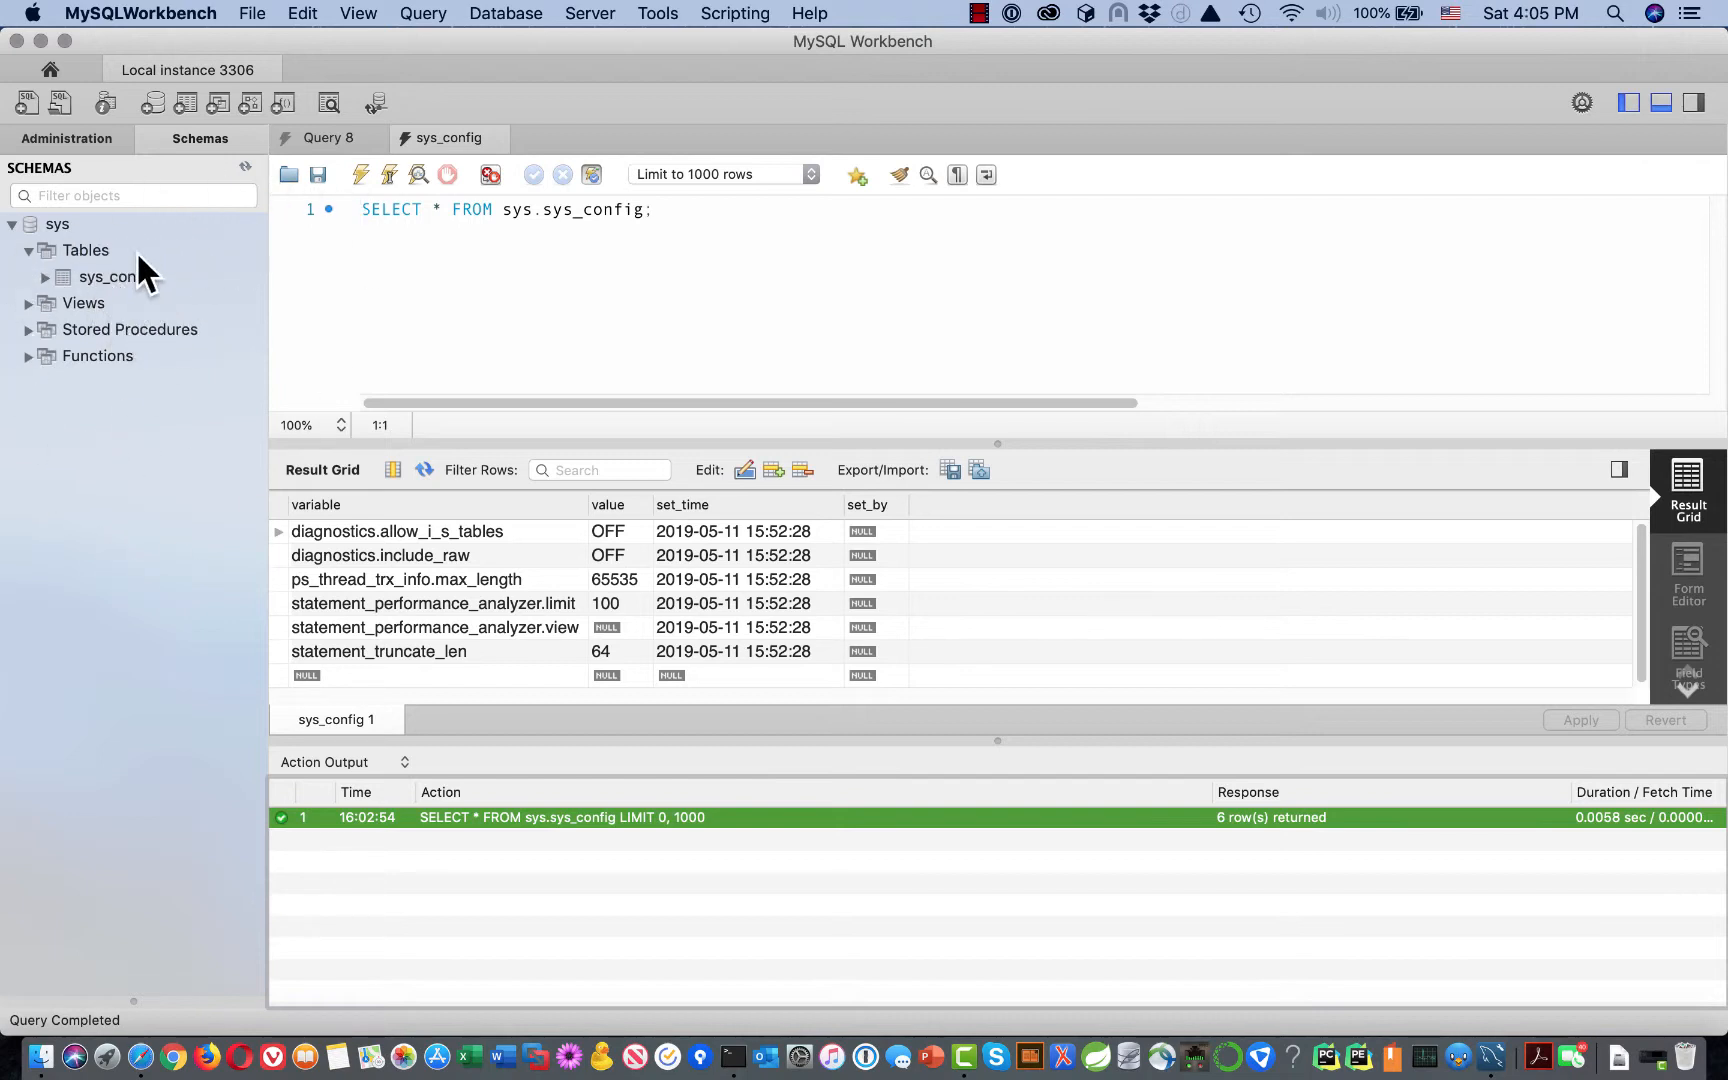
pyautogui.click(1661, 102)
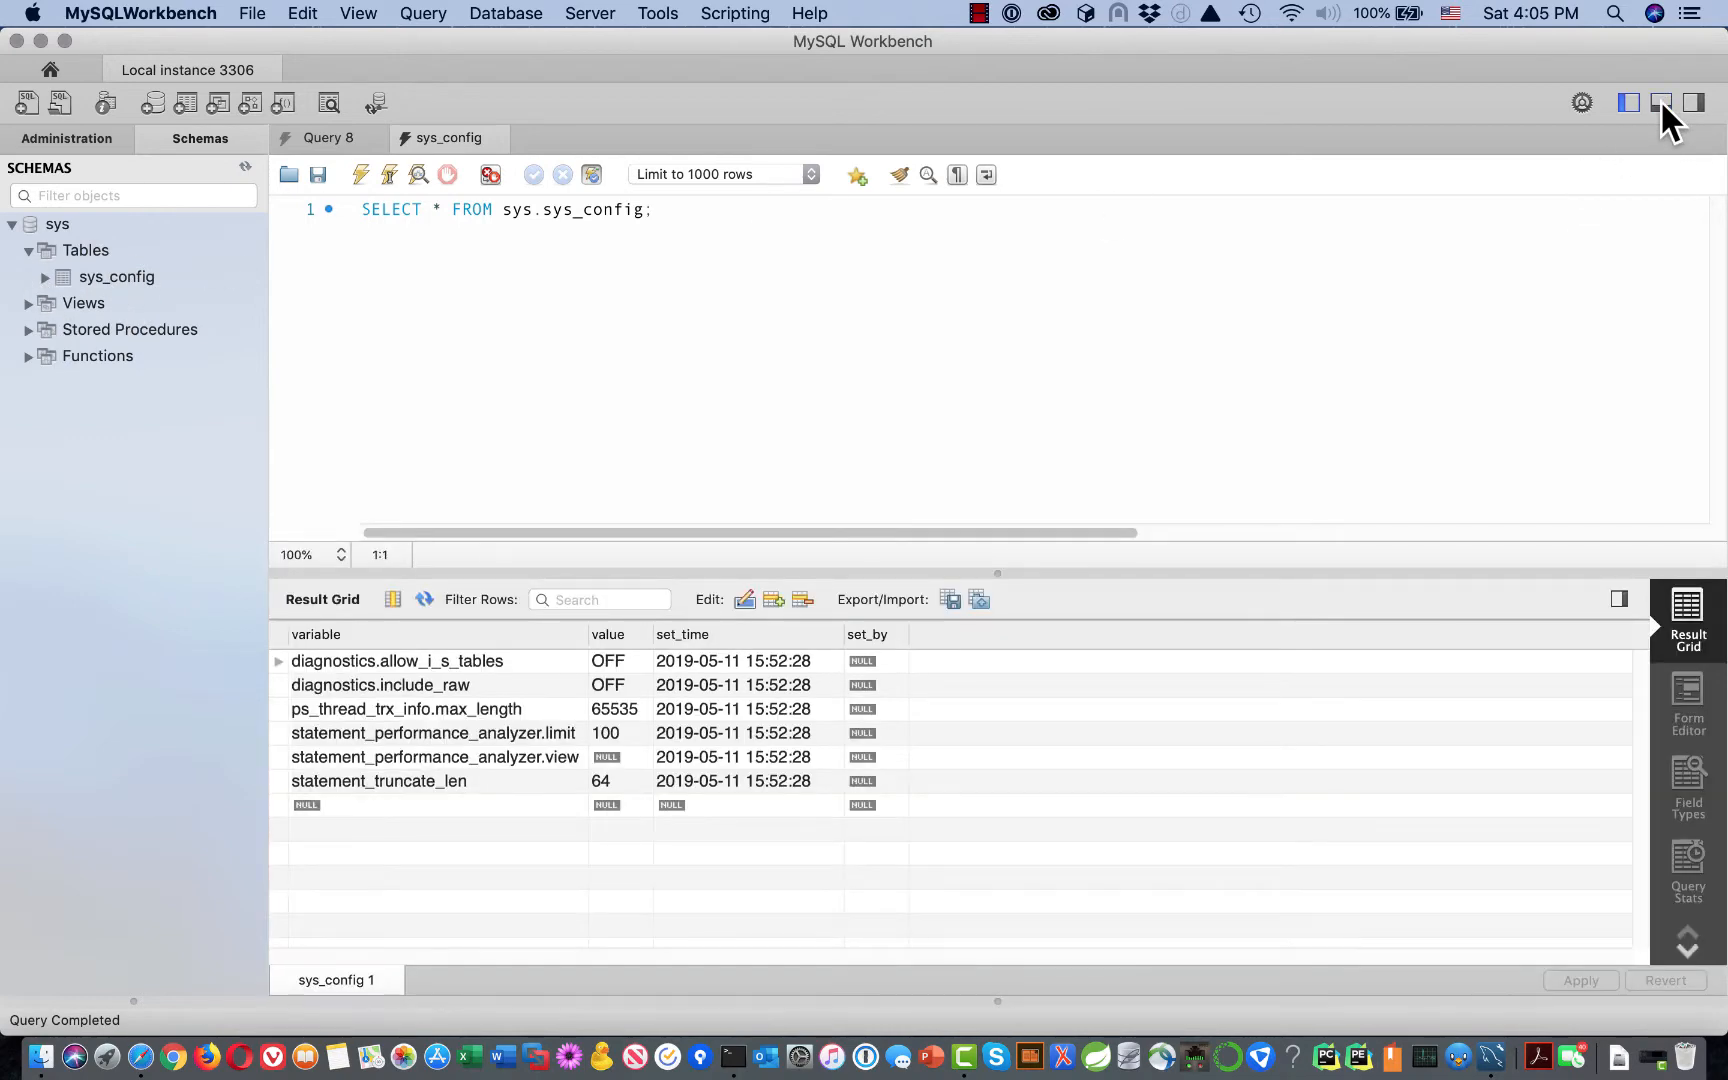
pyautogui.click(1661, 102)
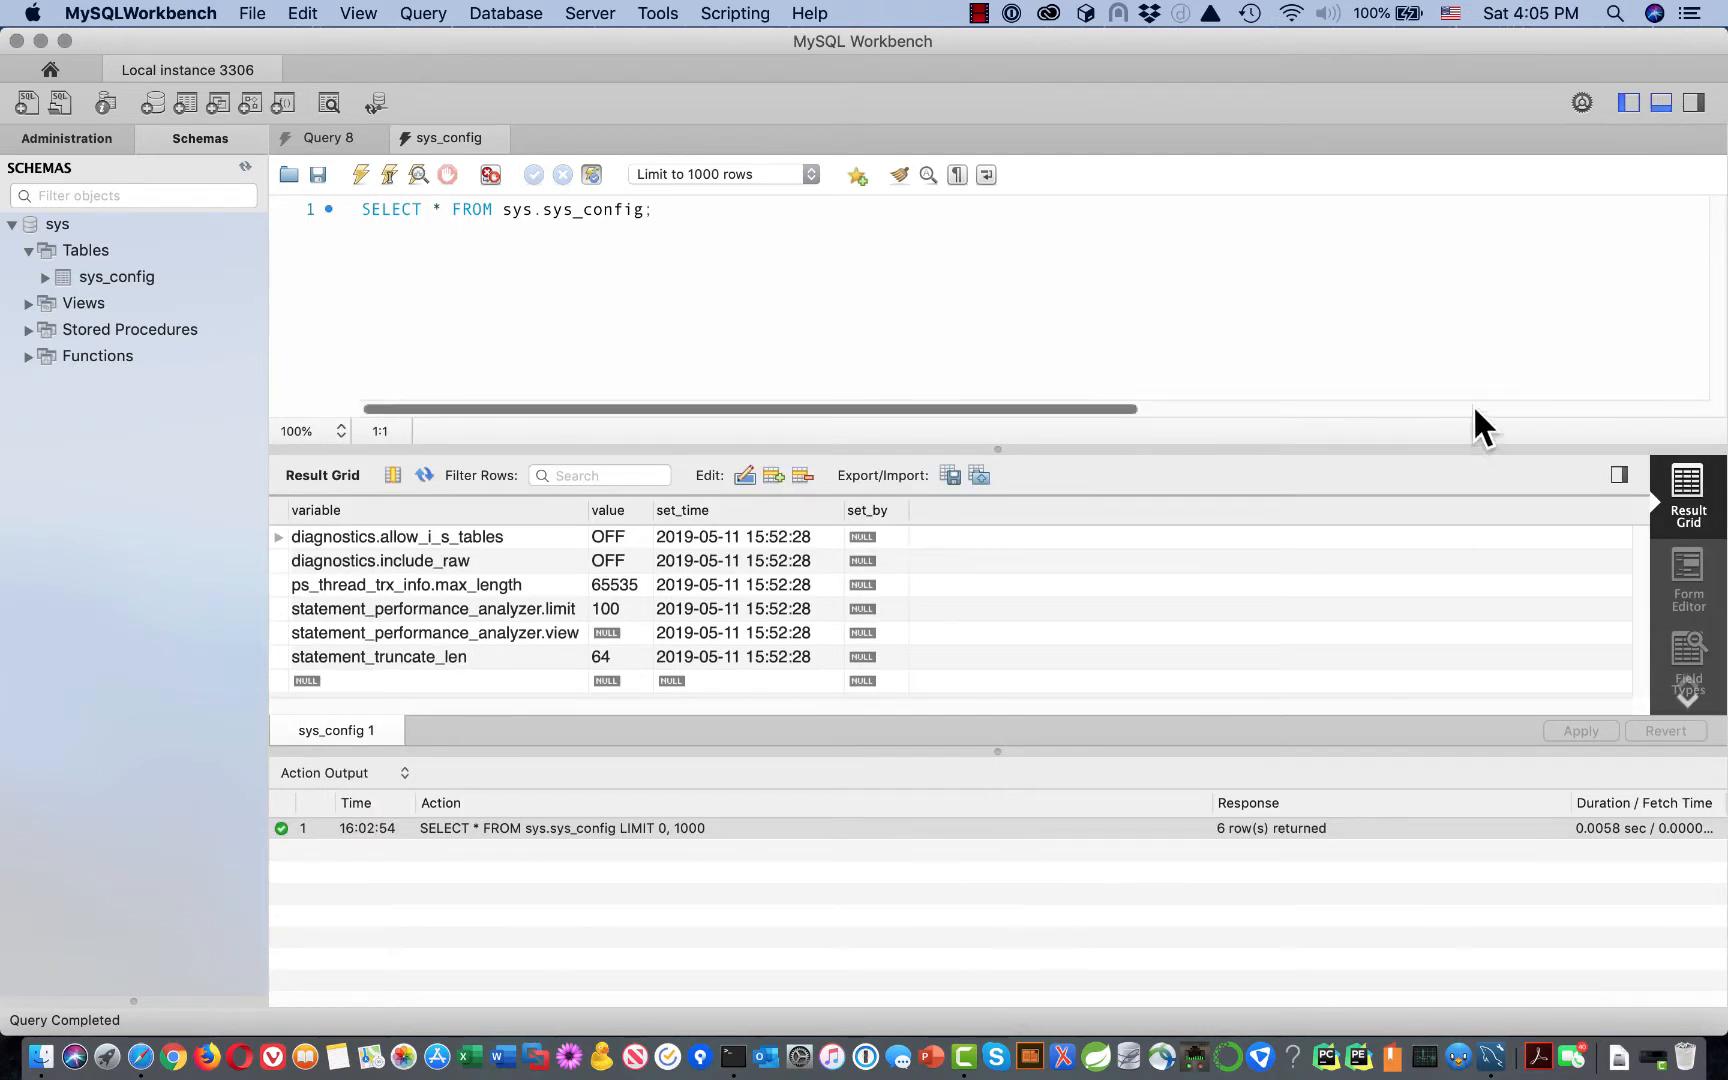
# Step: Show the context help and snippets sidebar, widen it, and hide it again
pyautogui.click(1693, 103)
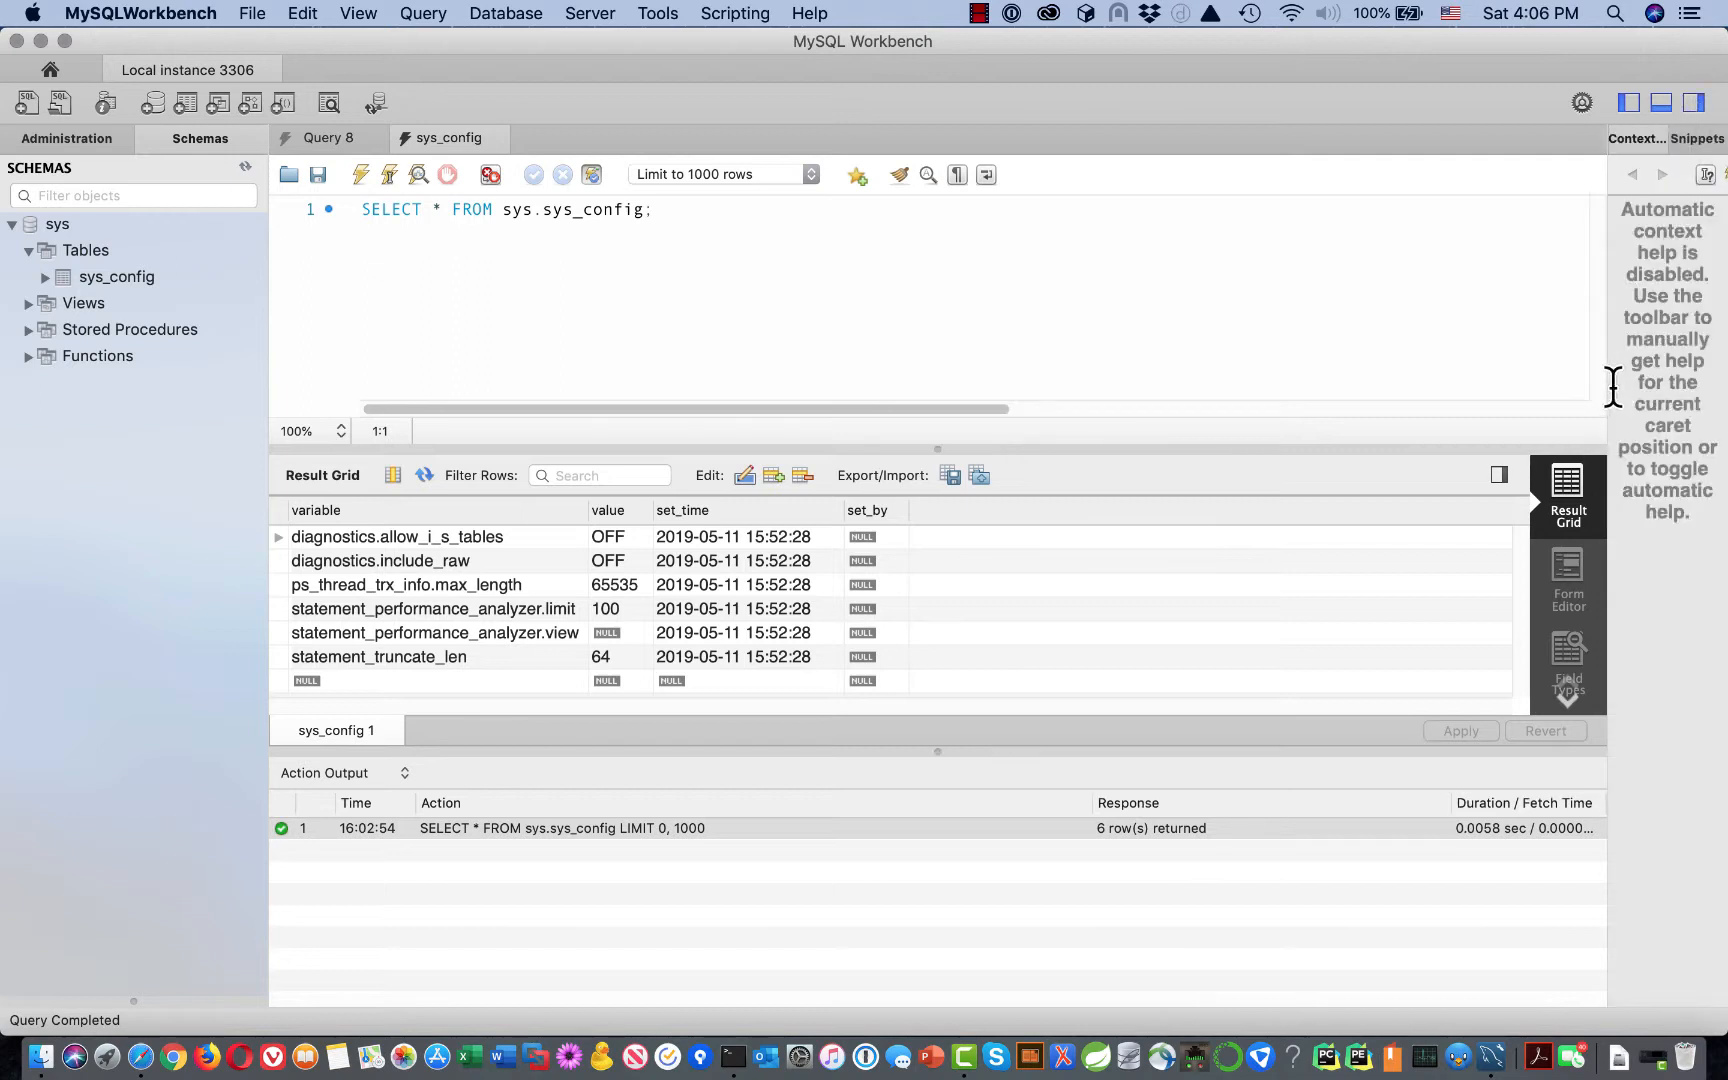
pyautogui.moveTo(1607, 388); pyautogui.dragTo(1384, 380)
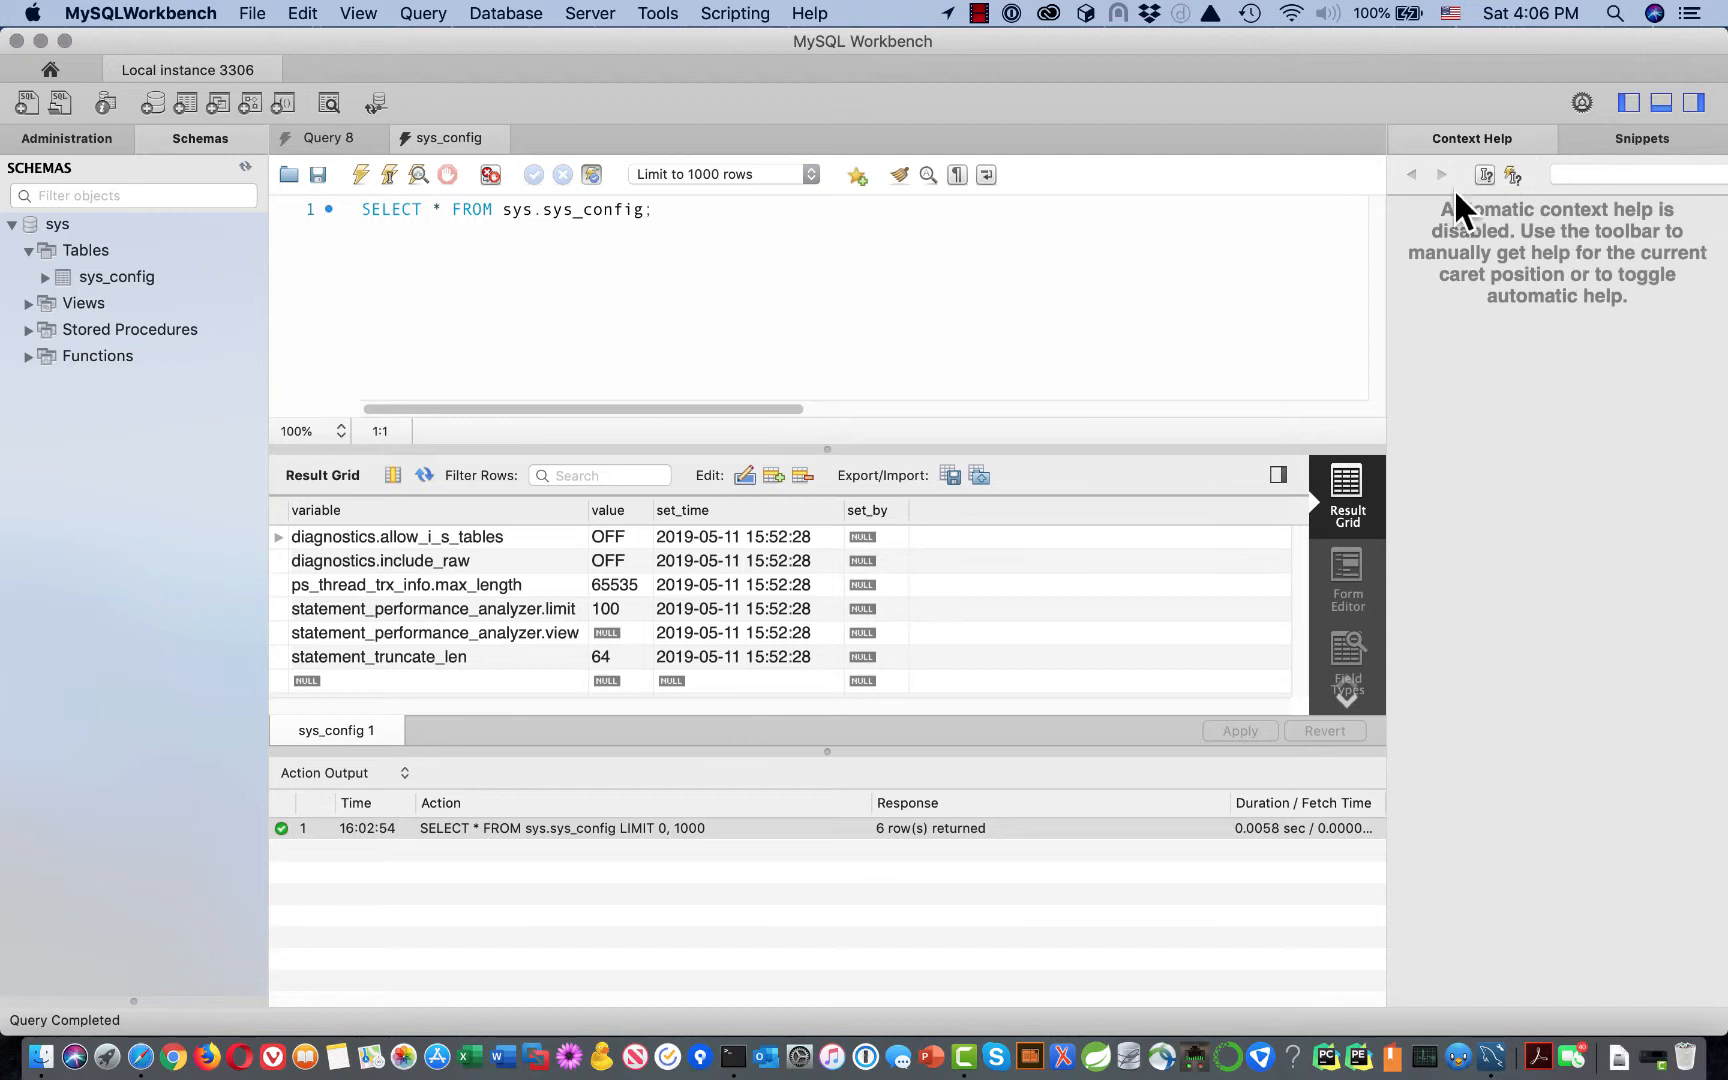
pyautogui.click(1695, 104)
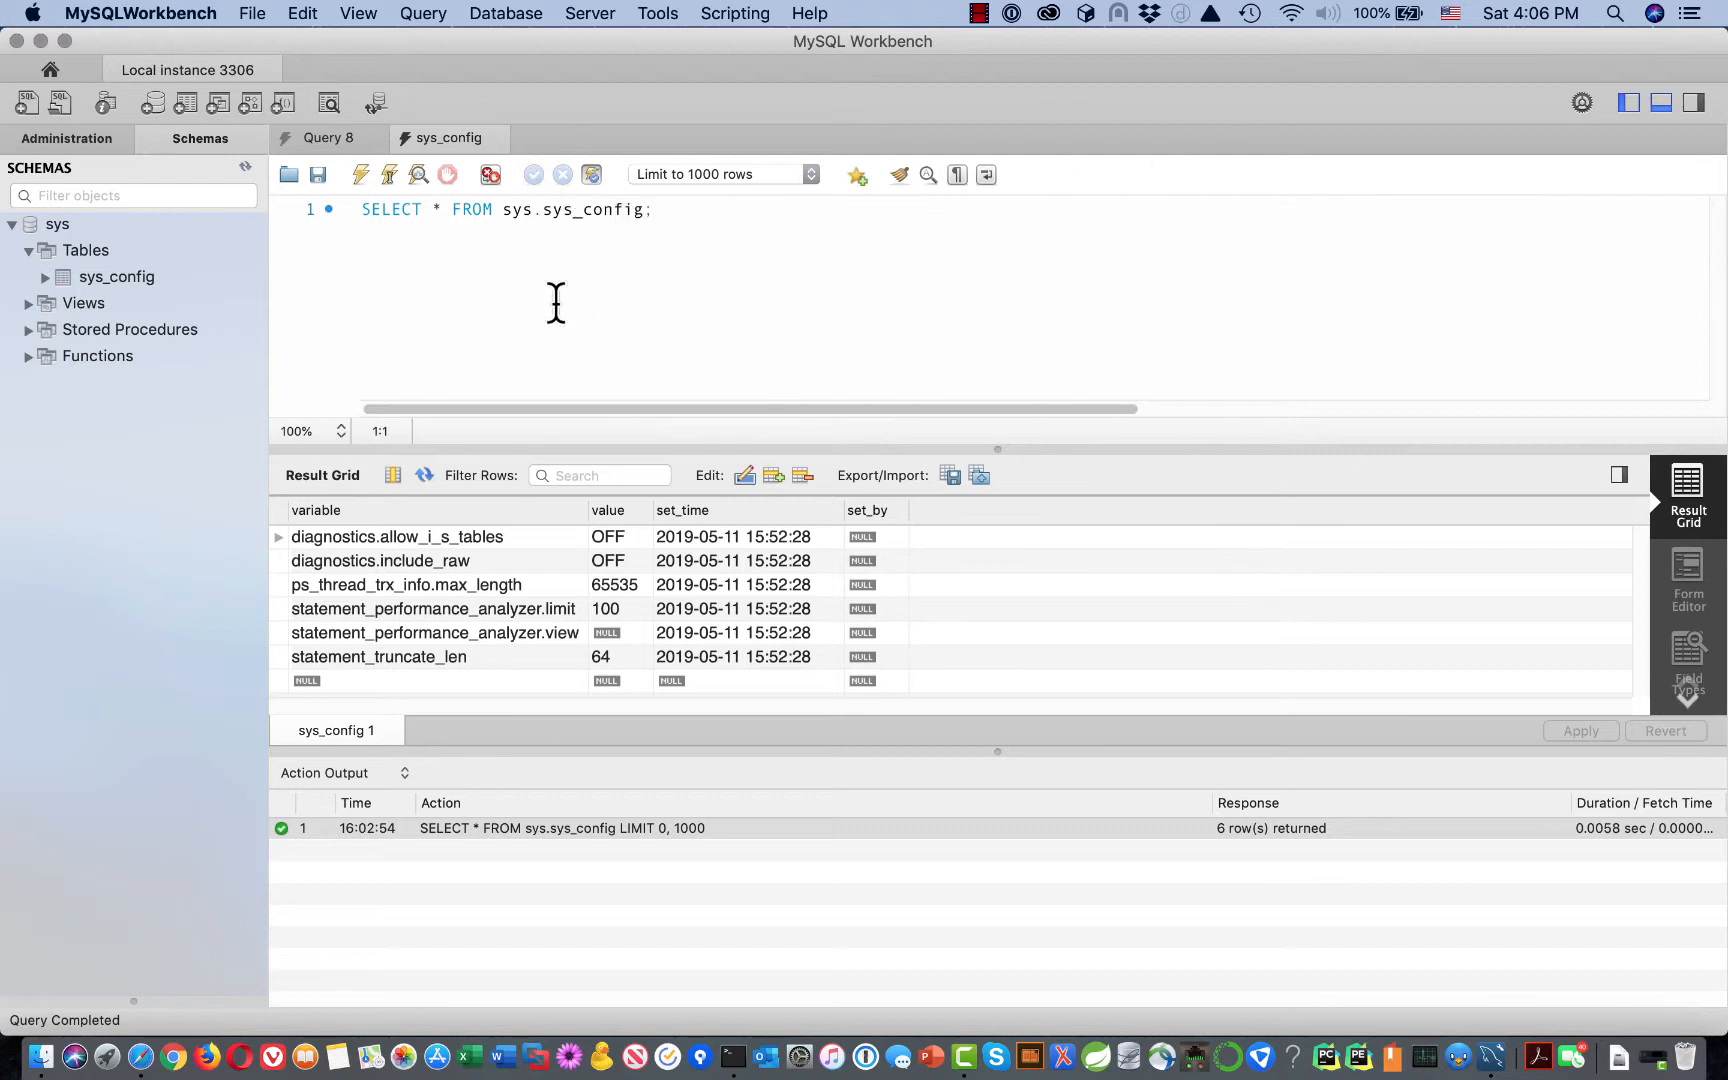
# Step: Add a new empty SQL script to the Local instance 3306 session and close the Workbench window
pyautogui.click(591, 286)
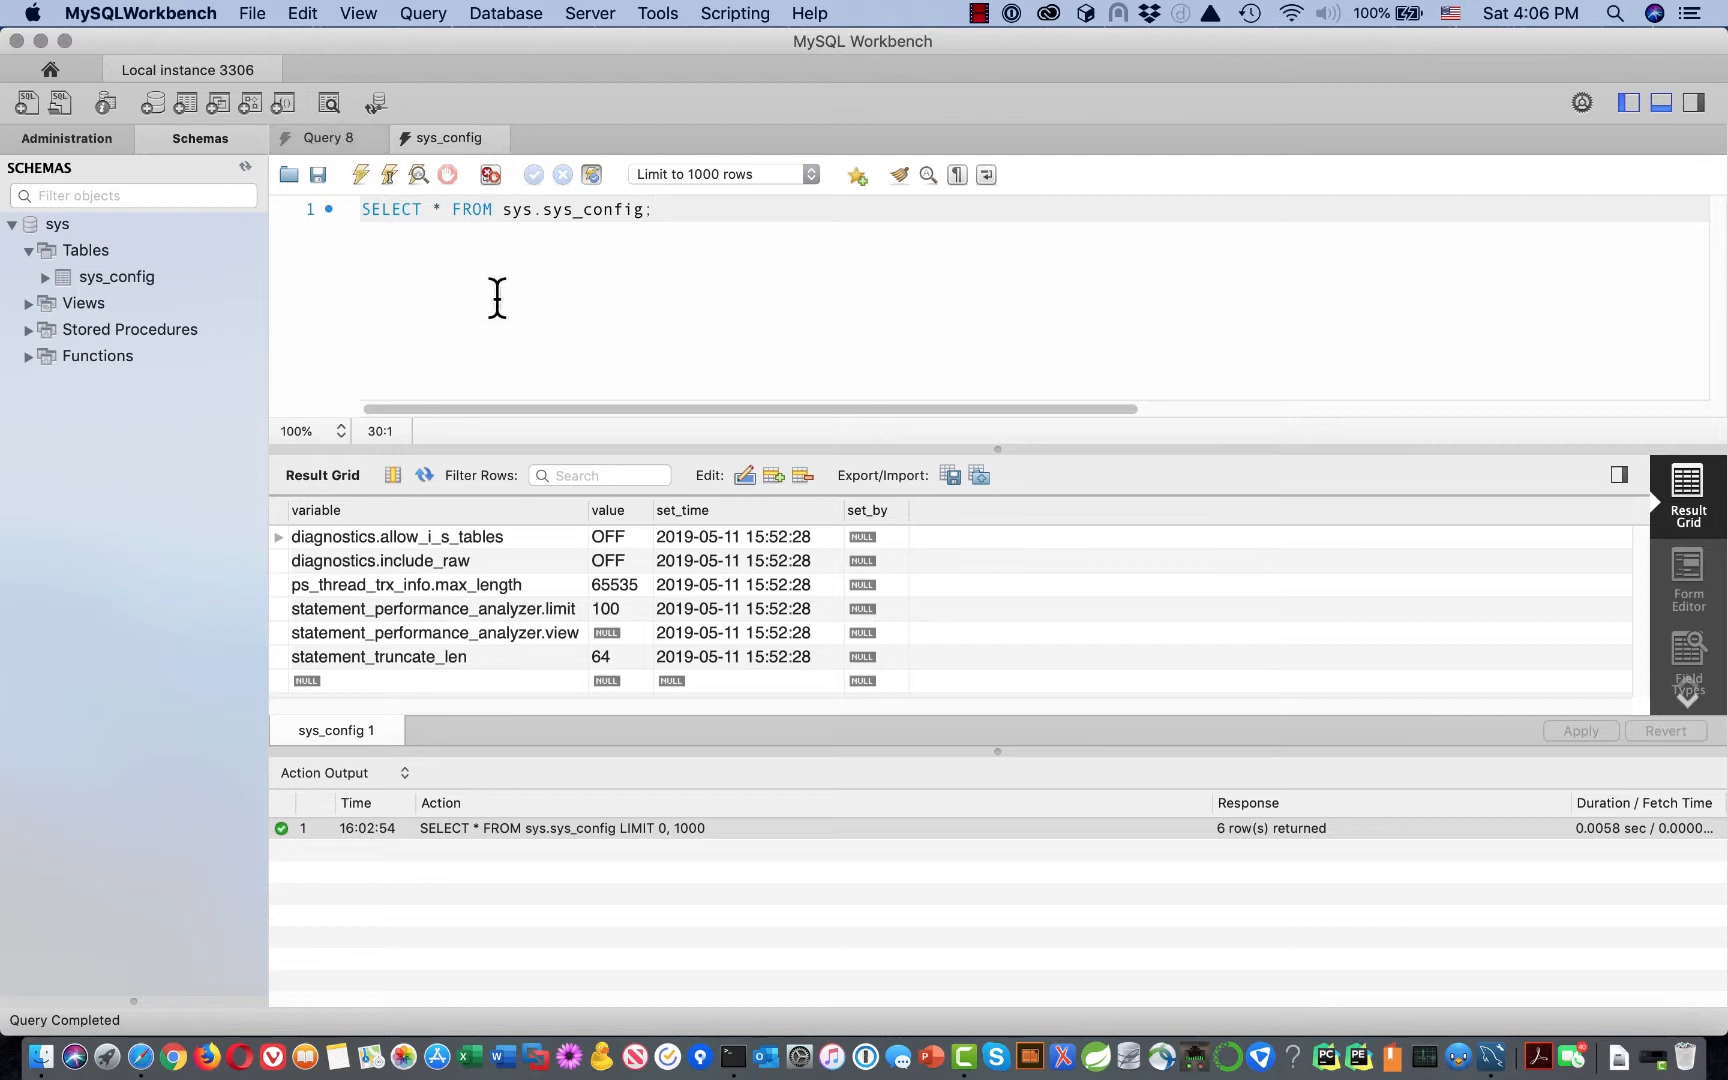
pyautogui.click(26, 97)
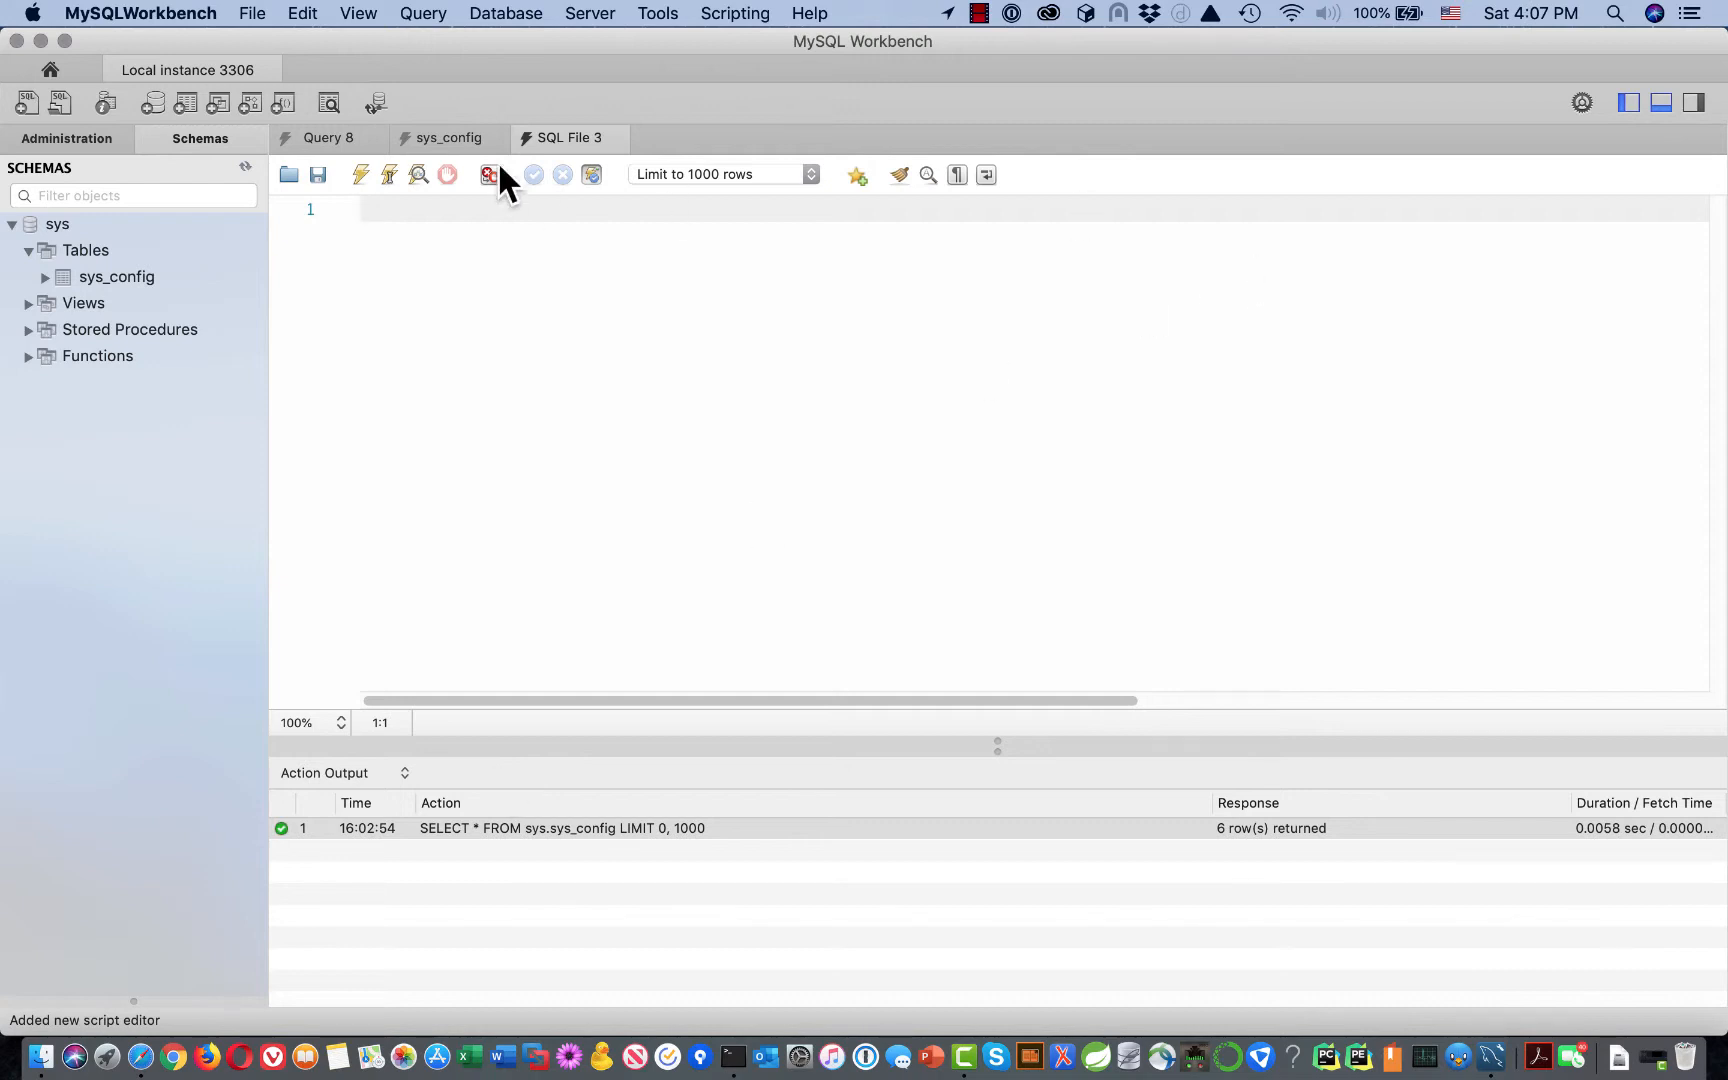
pyautogui.click(15, 40)
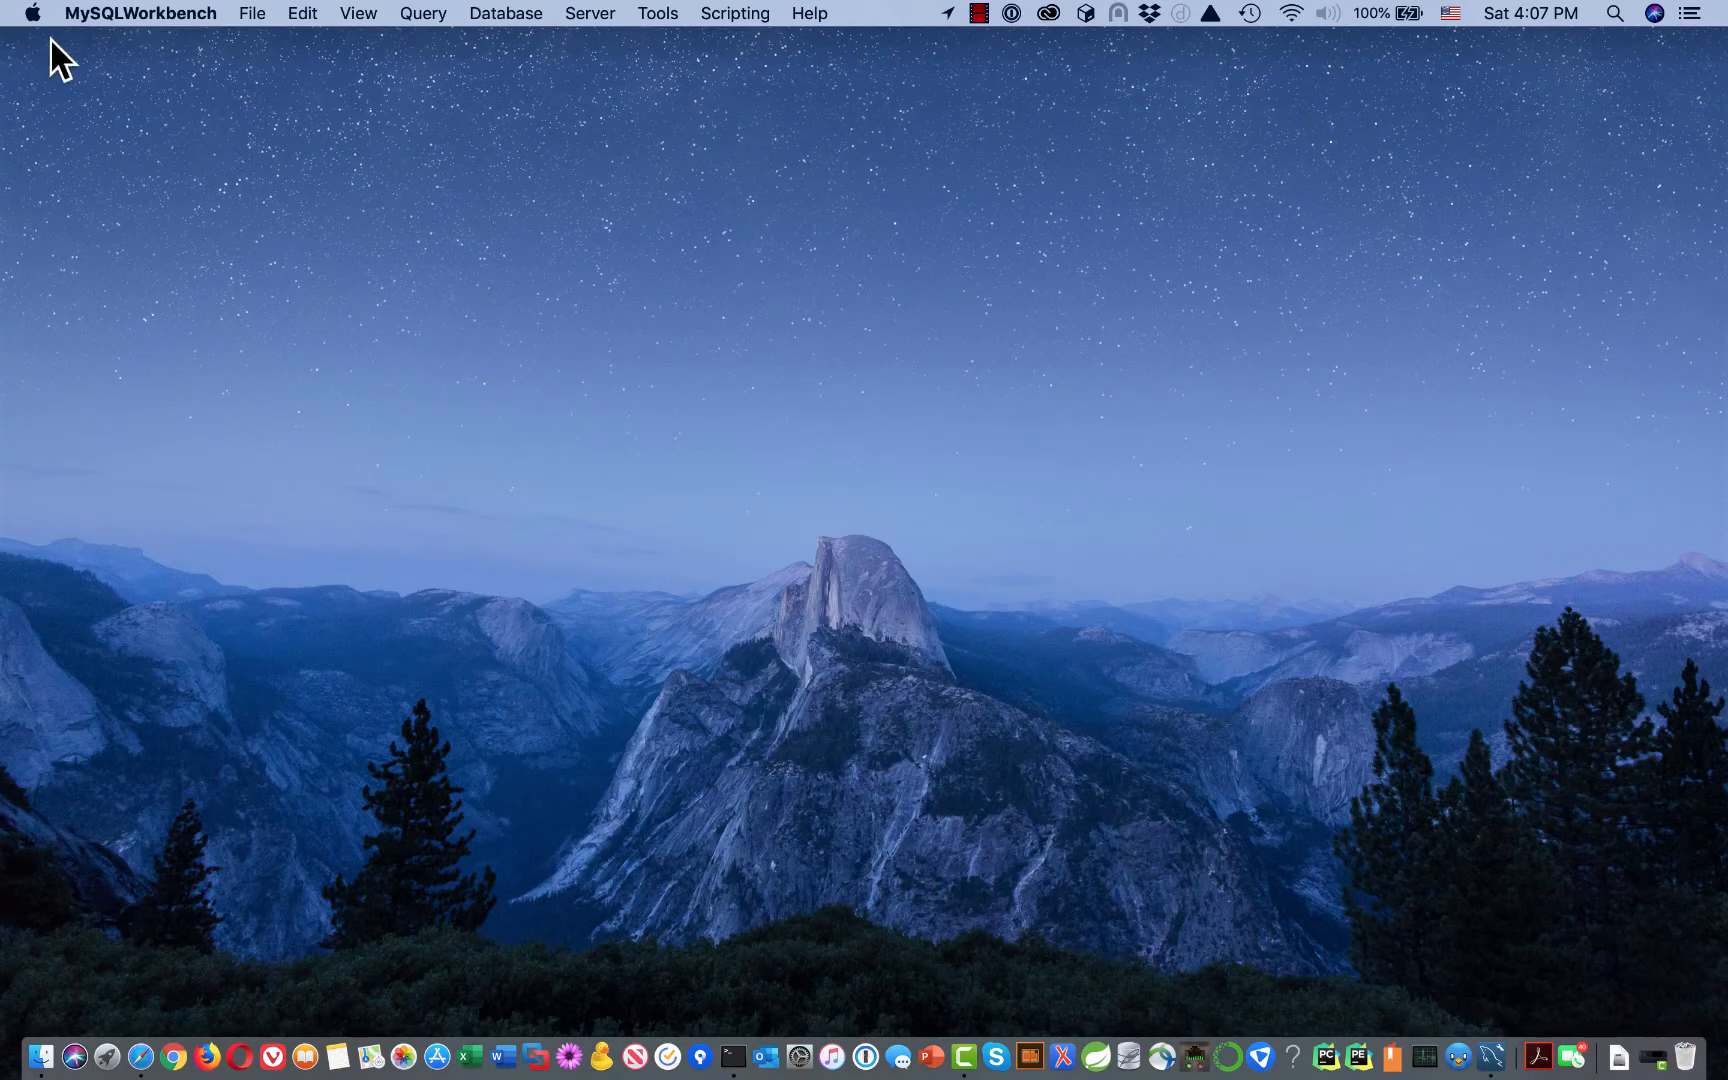